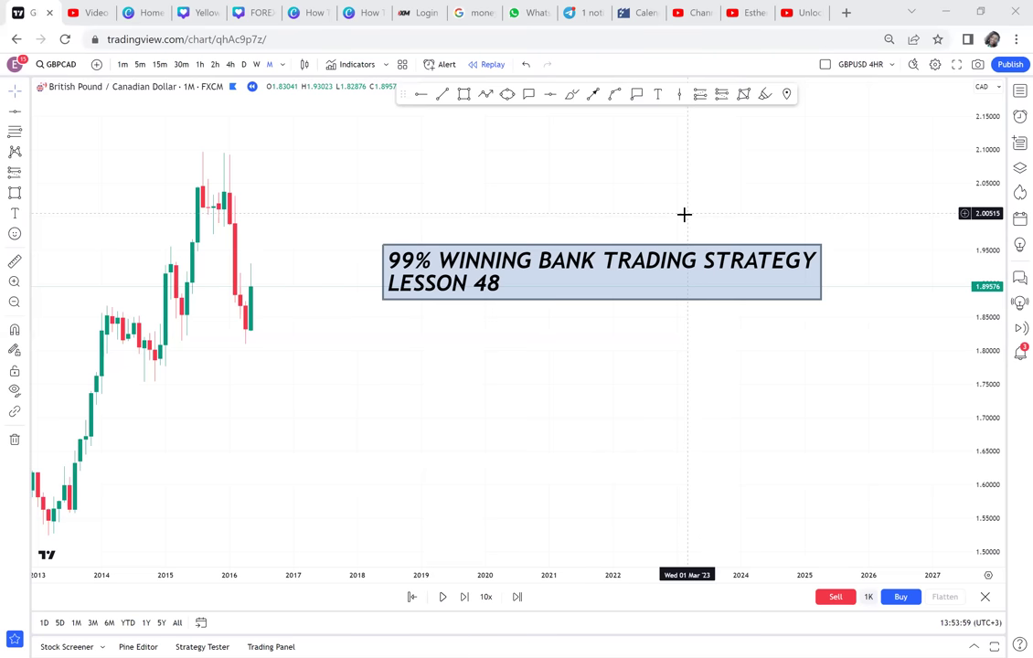
Step: Delete the "99% WINNING BANK TRADING STRATEGY LESSON 48" text box from the chart
drag(465, 210, 585, 209)
scroll(591, 207, up, 2)
drag(604, 256, 547, 236)
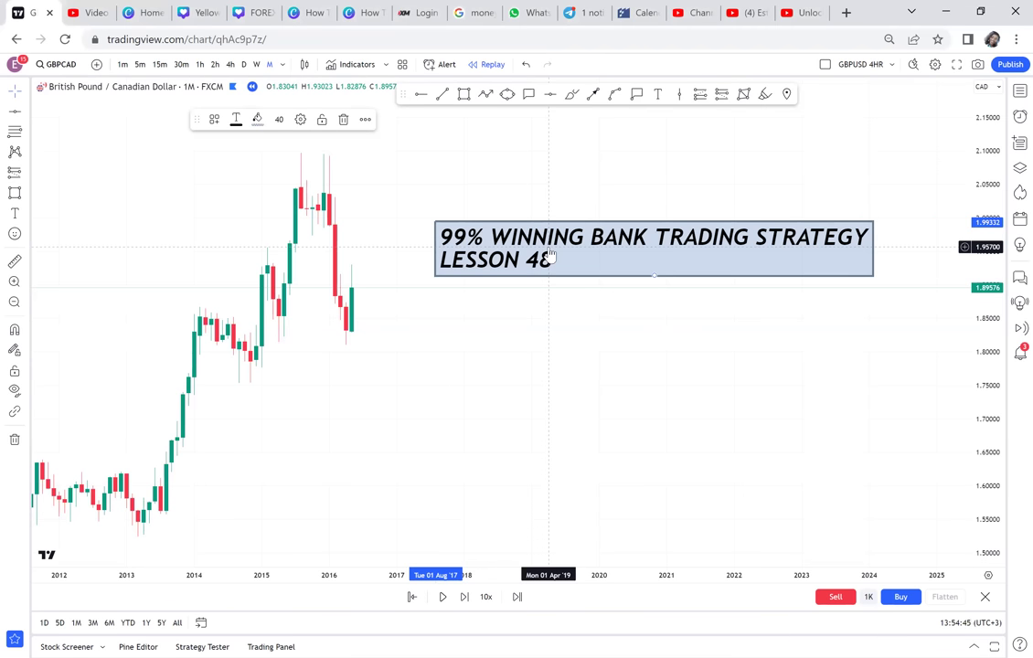
key(Delete)
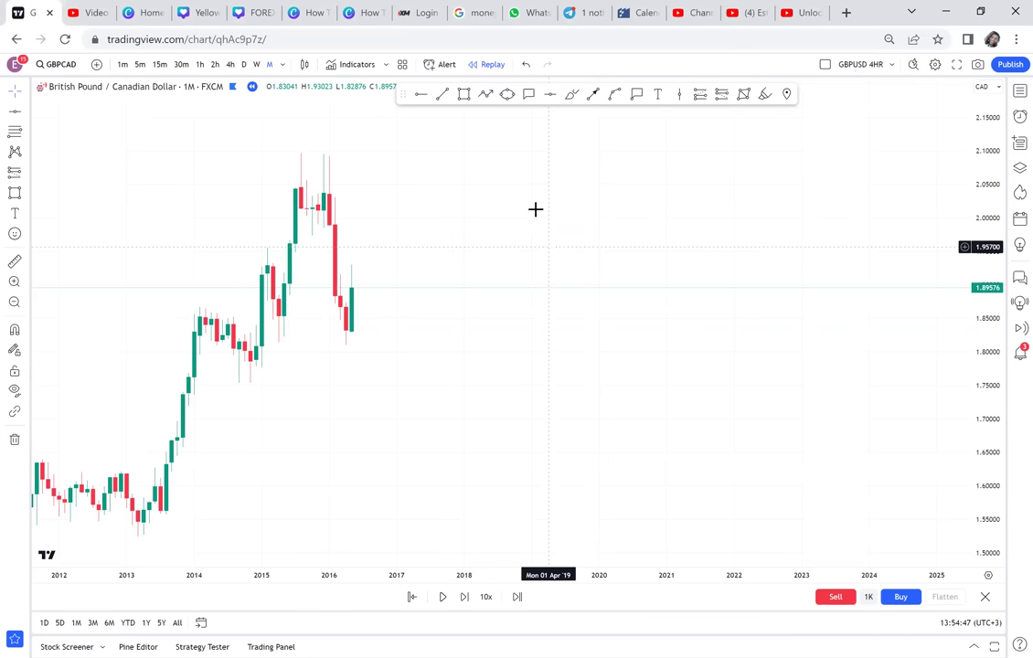
Step: Add the text note "1. USE HIGH TIME FRAME = DIRECTION" in the empty chart area after the last candle and shift it slightly closer to the candles
click(658, 95)
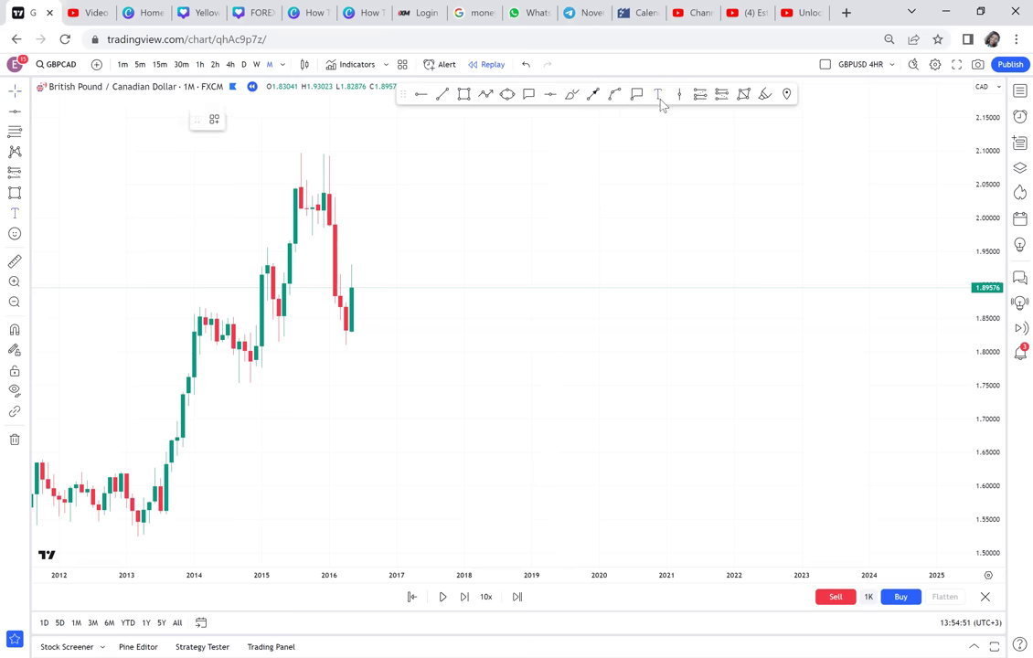
click(461, 188)
text(1)
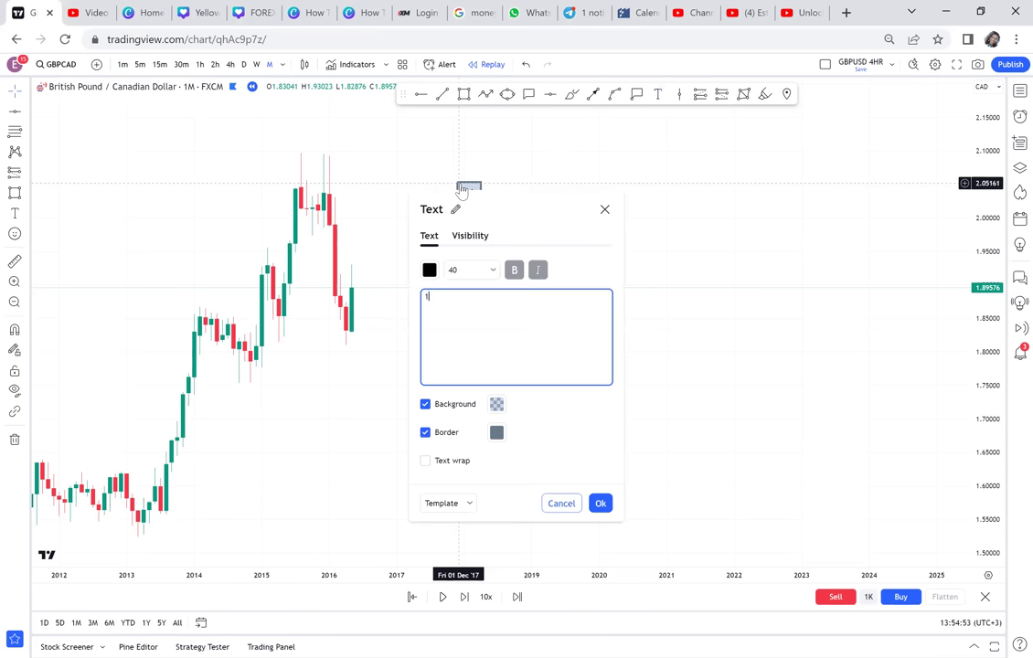
text(. USE HIGH)
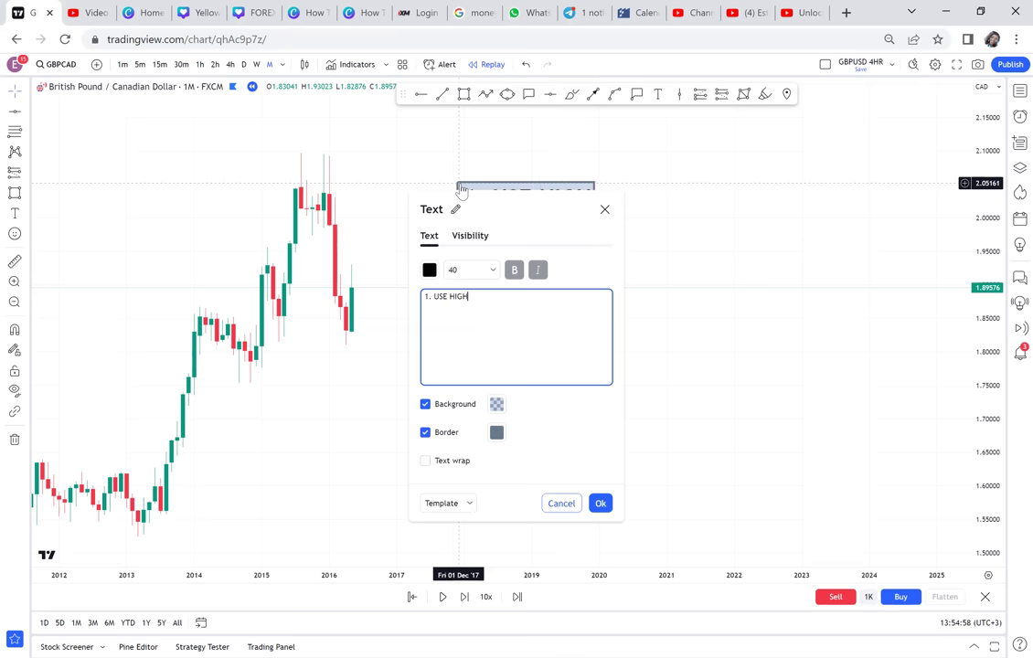
text( TIME)
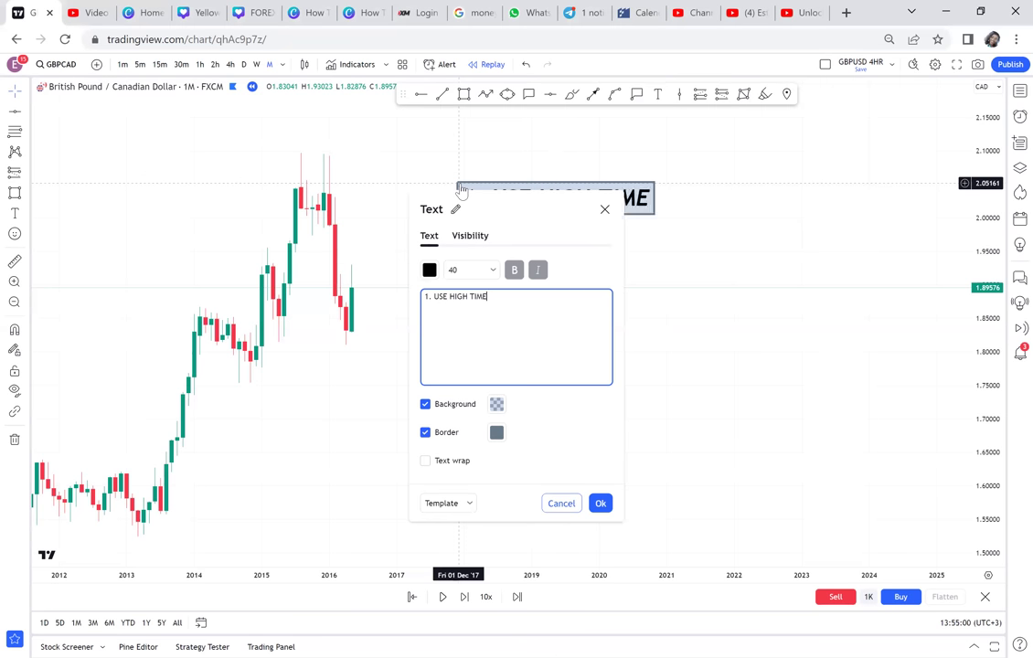
text( FRAM)
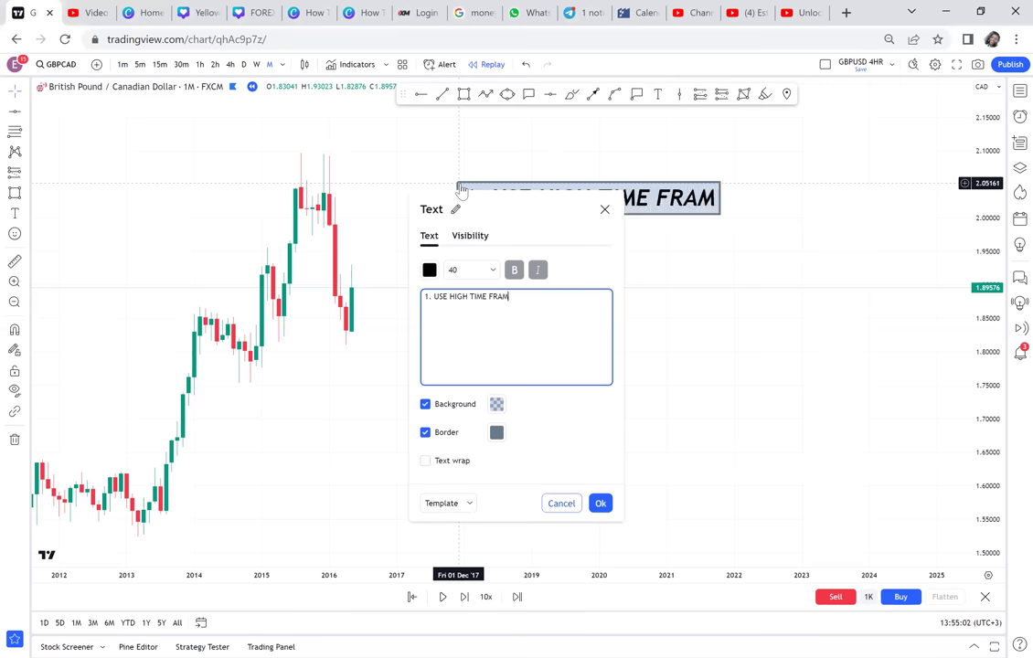
text(E = )
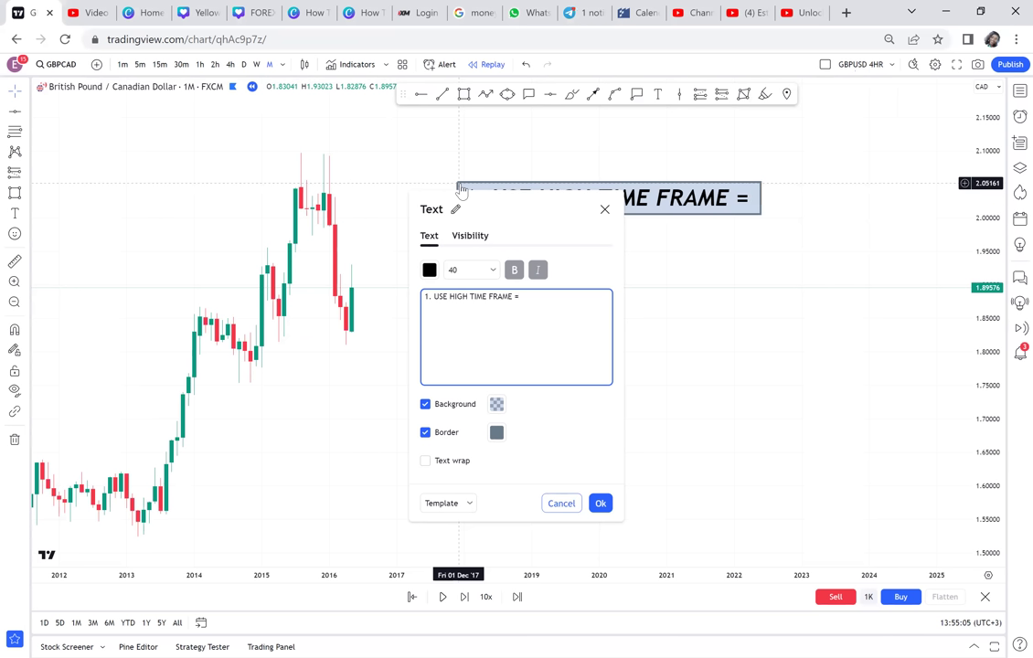
text(HI)
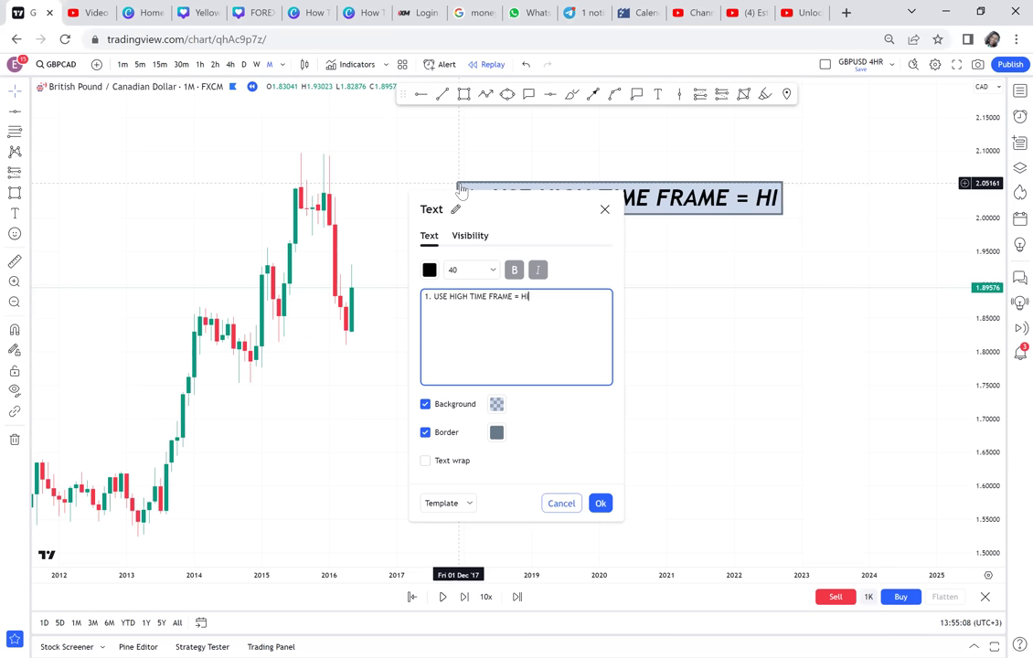
key(BackSpace)
key(BackSpace)
text(D)
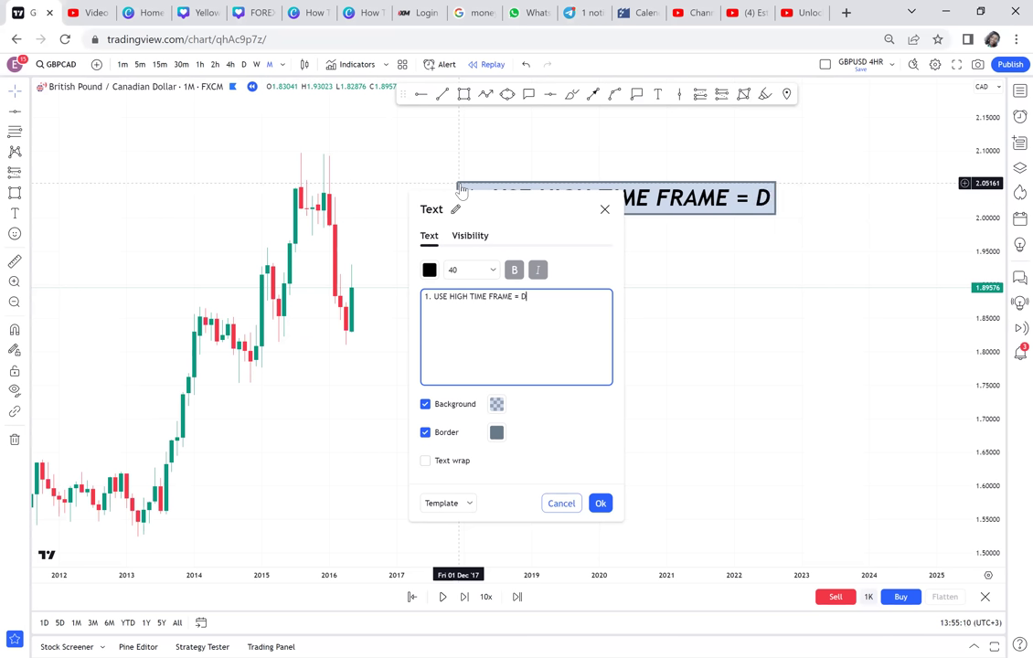
text(IRECTION)
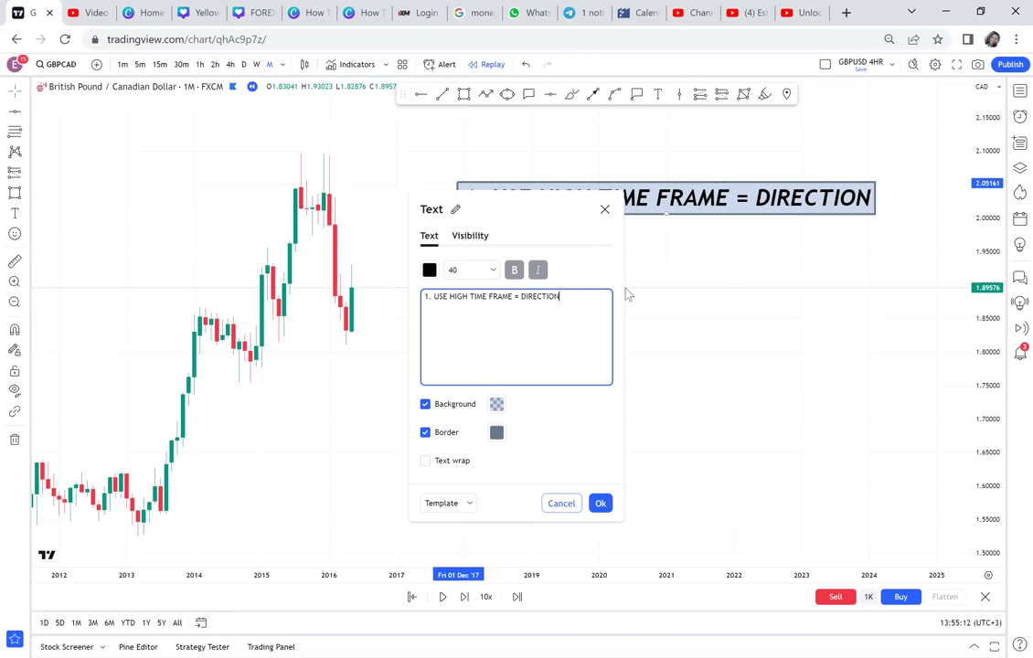
click(701, 321)
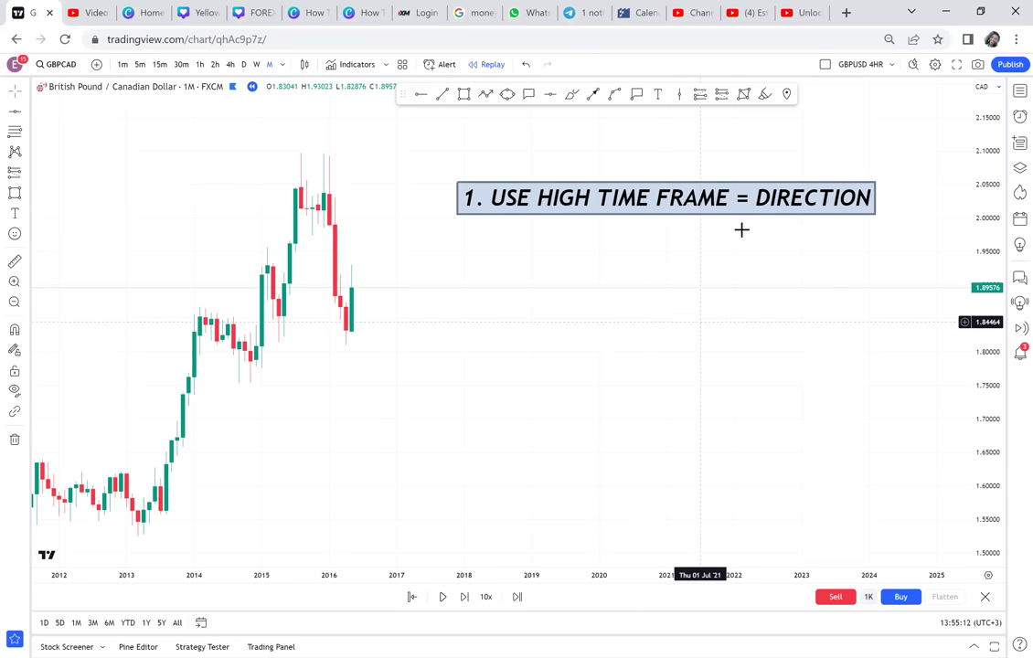
drag(751, 220, 695, 214)
click(765, 276)
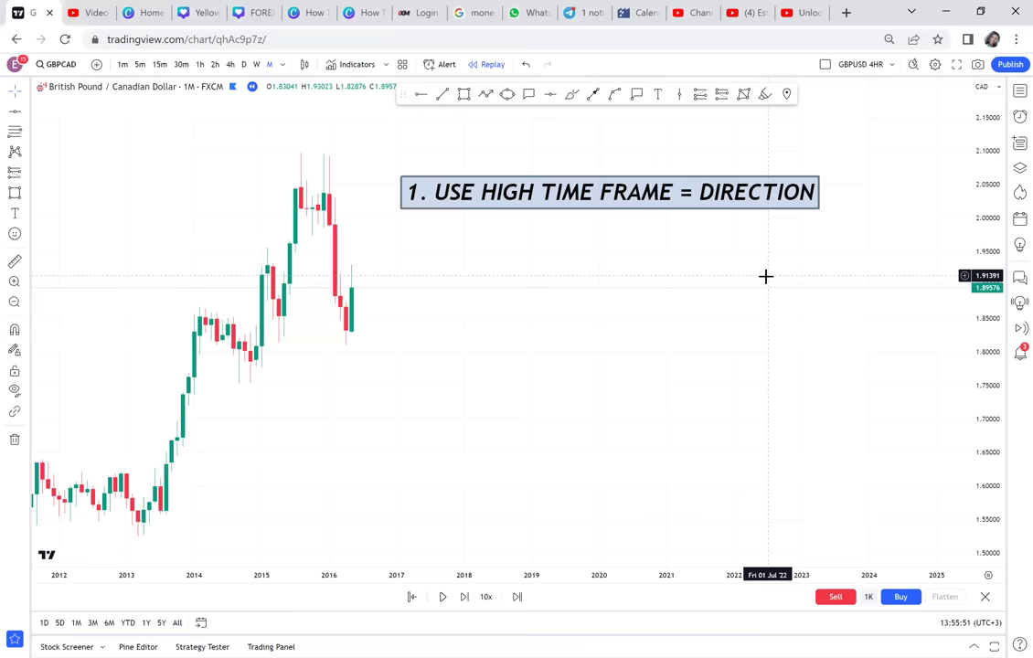
Step: Add a second line reading "2. USE OTHER FRAME FOR EXCUTE" to the chart's text note
double_click(685, 209)
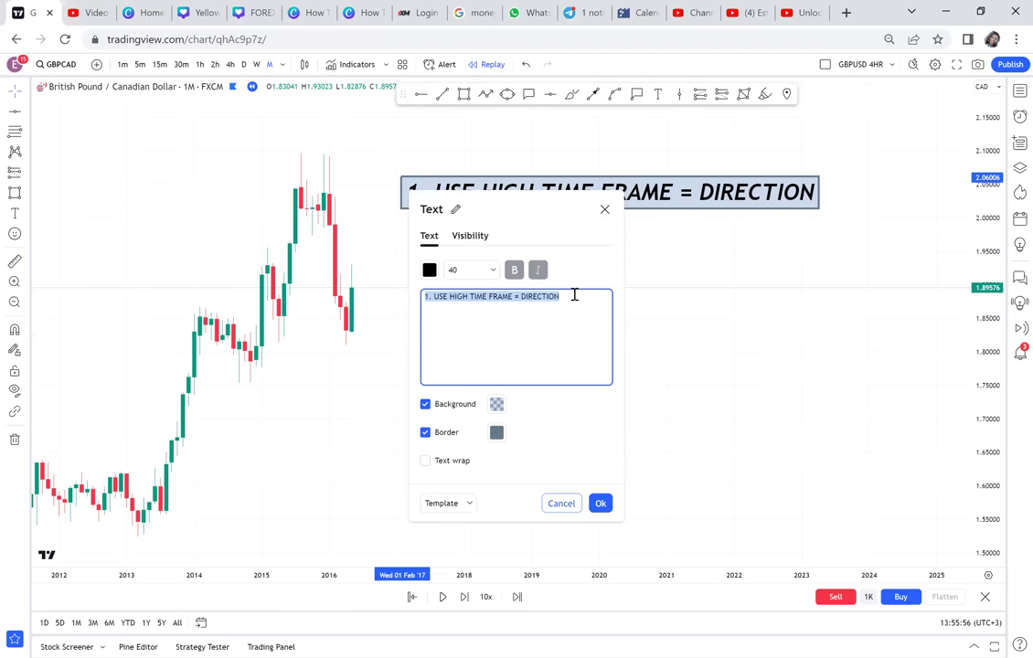
click(575, 294)
key(Return)
text(2)
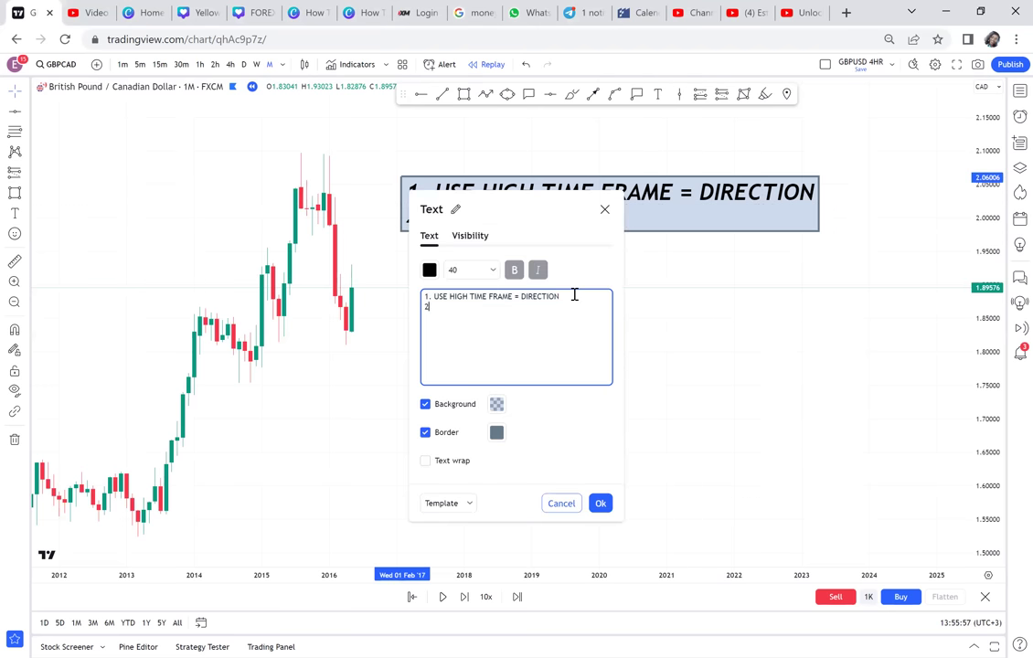
text(. USE OTHER FRAME F)
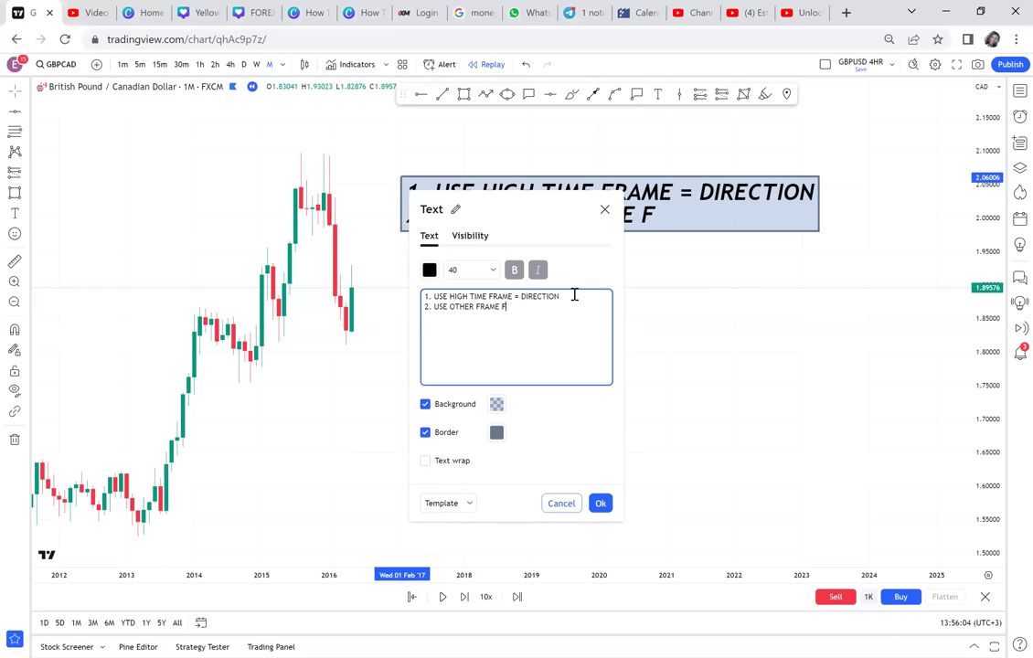
text(OR EXCUTE)
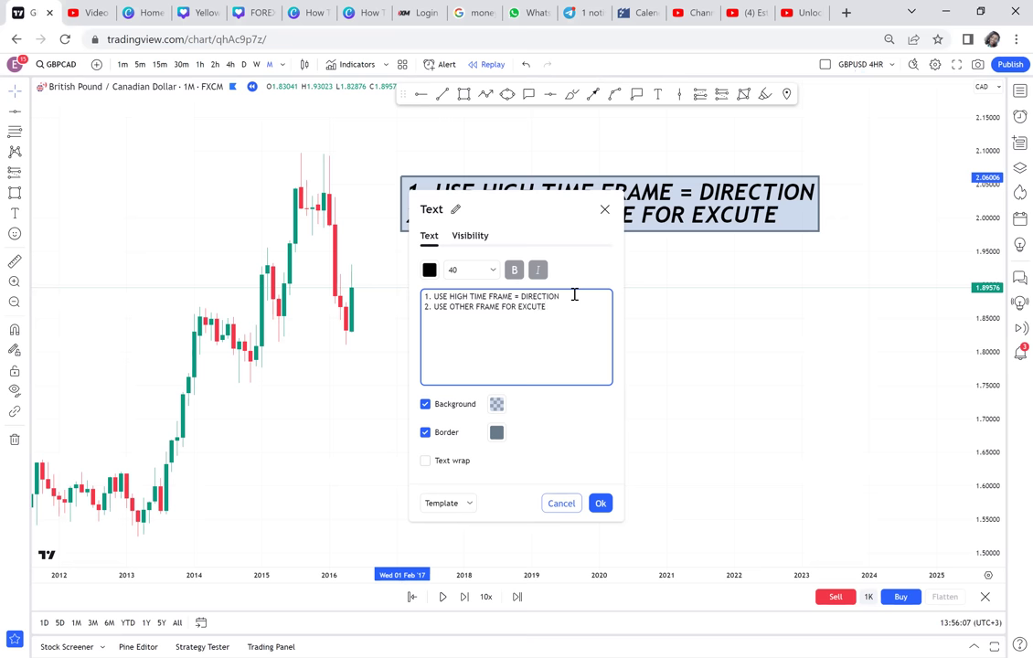
click(713, 360)
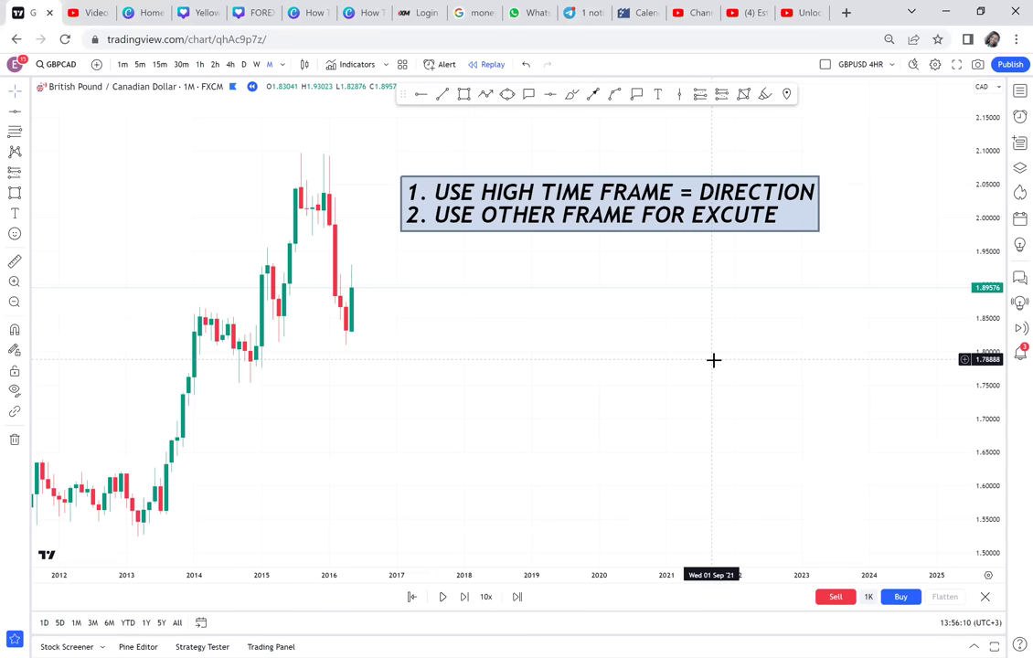
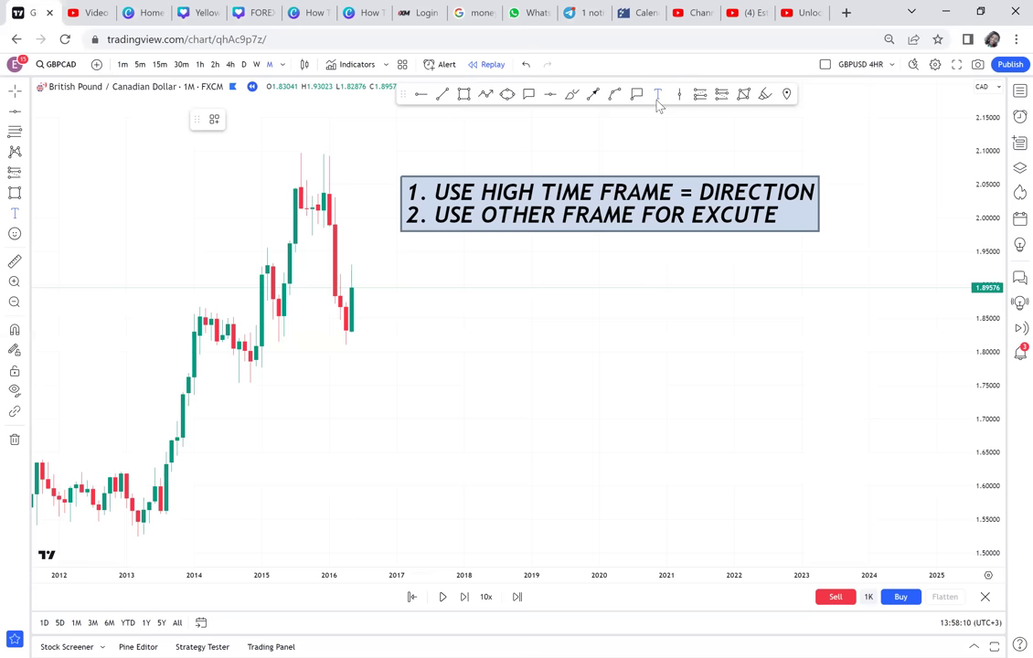
Step: Add the text label "BANK" centered below the two-line rules note on the chart
click(657, 101)
click(528, 268)
text(BANL)
key(BackSpace)
text(K)
click(704, 324)
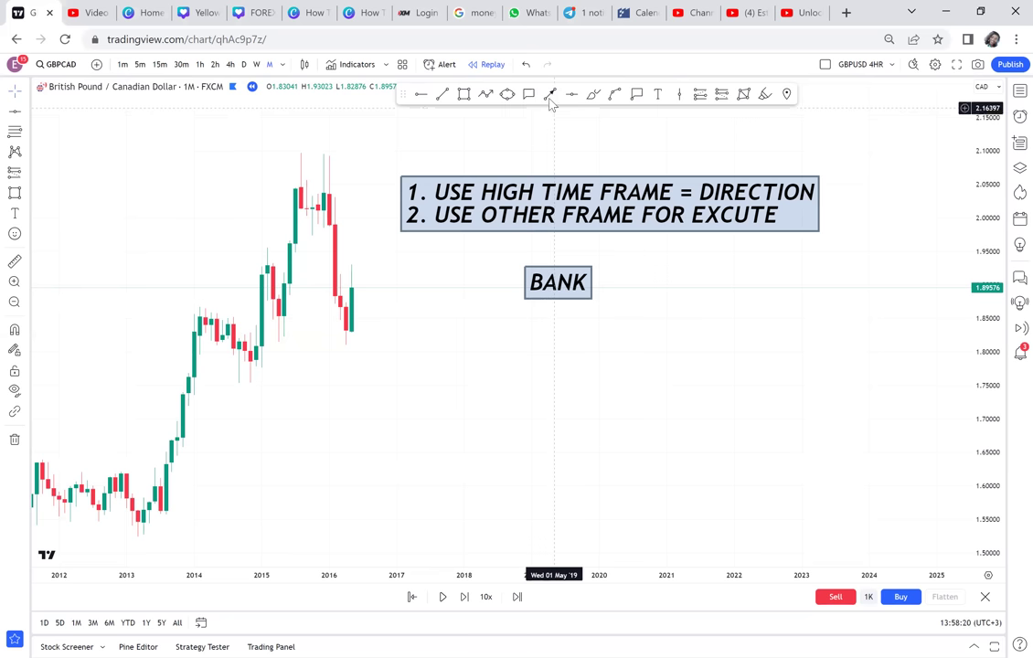
Step: Draw a straight vertical arrow pointing down from the "BANK" label
click(550, 97)
drag(553, 292, 552, 357)
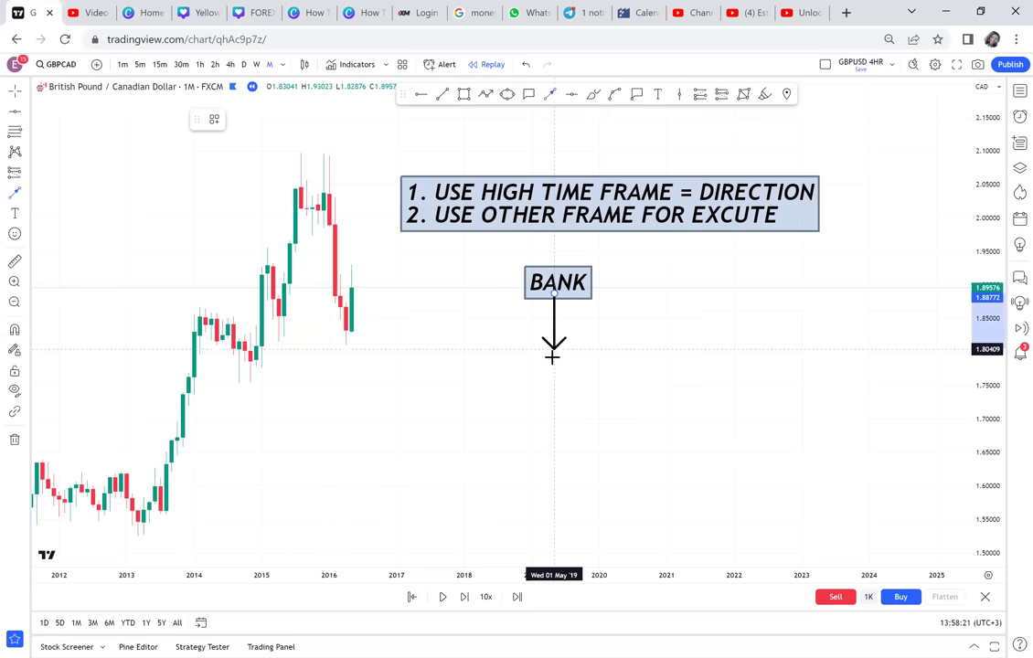
click(554, 360)
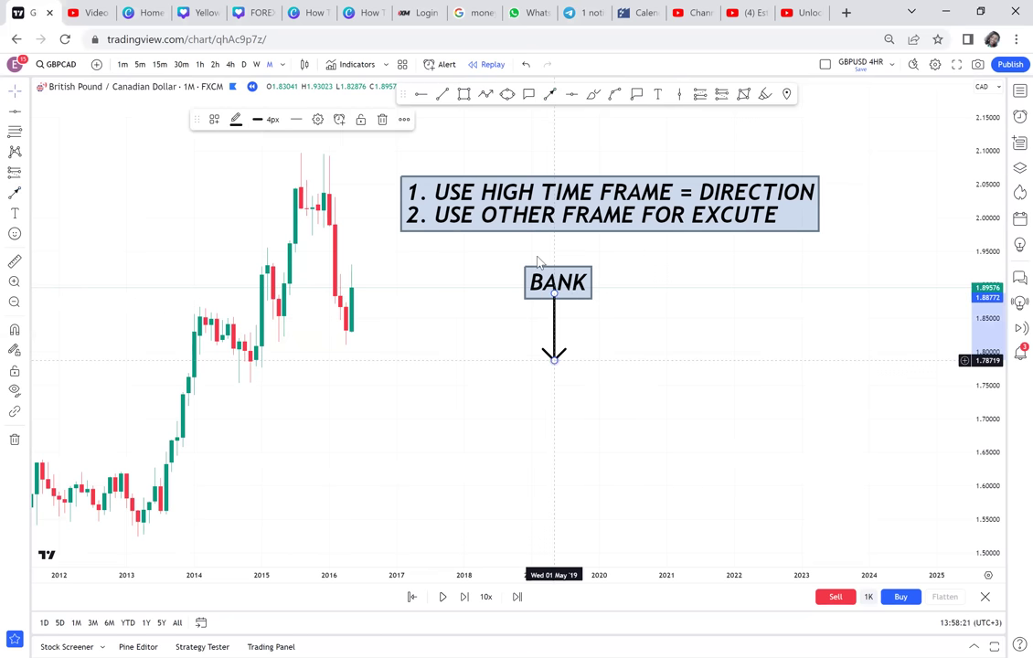
Step: Add the text label "SELL" below the arrow from "BANK" and shift it to sit under the arrowhead
click(658, 96)
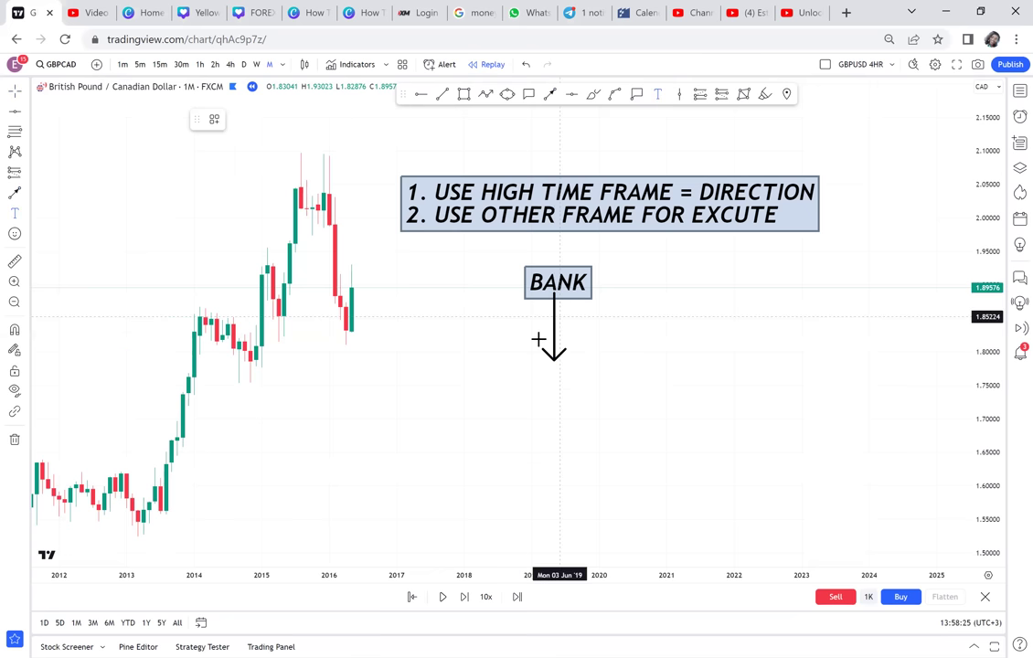
click(507, 367)
text(SELL)
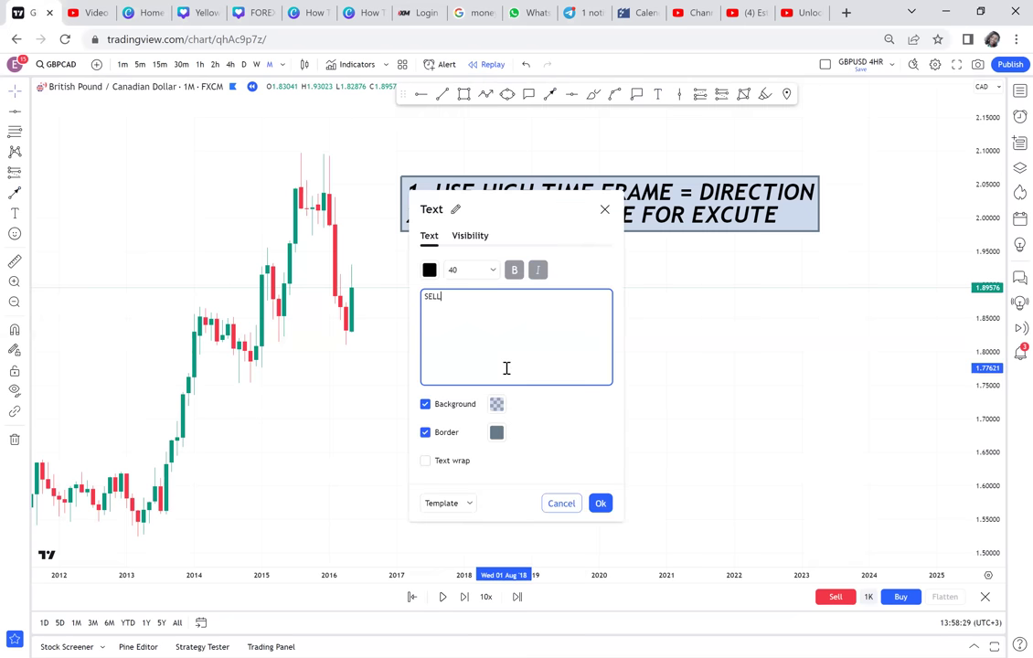
click(682, 388)
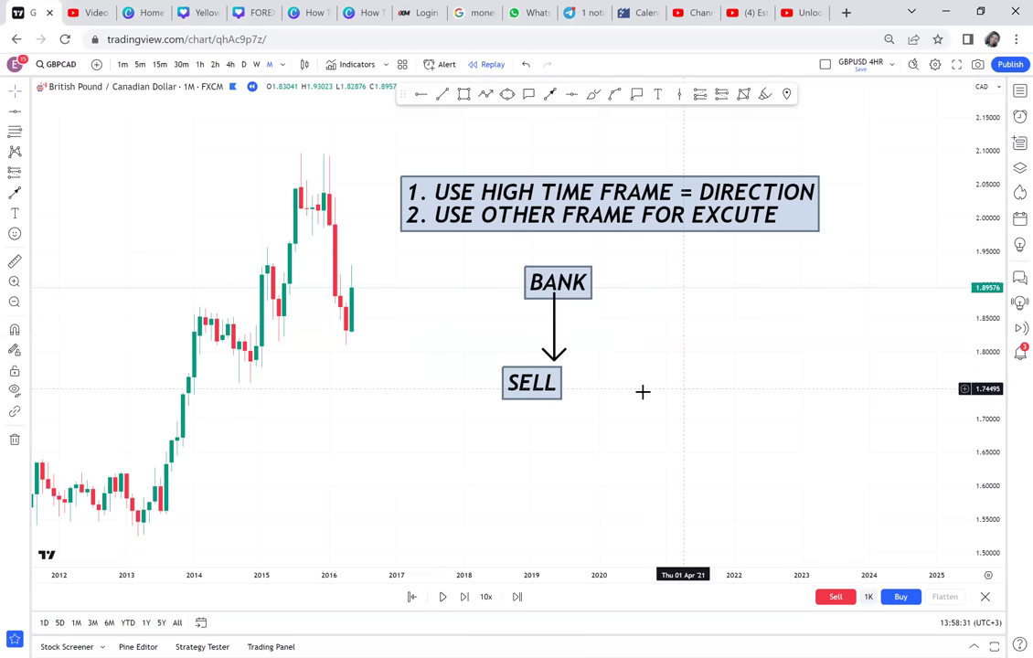
mouse_move(572, 388)
mouse_down()
mouse_move(544, 385)
mouse_move(569, 390)
mouse_up()
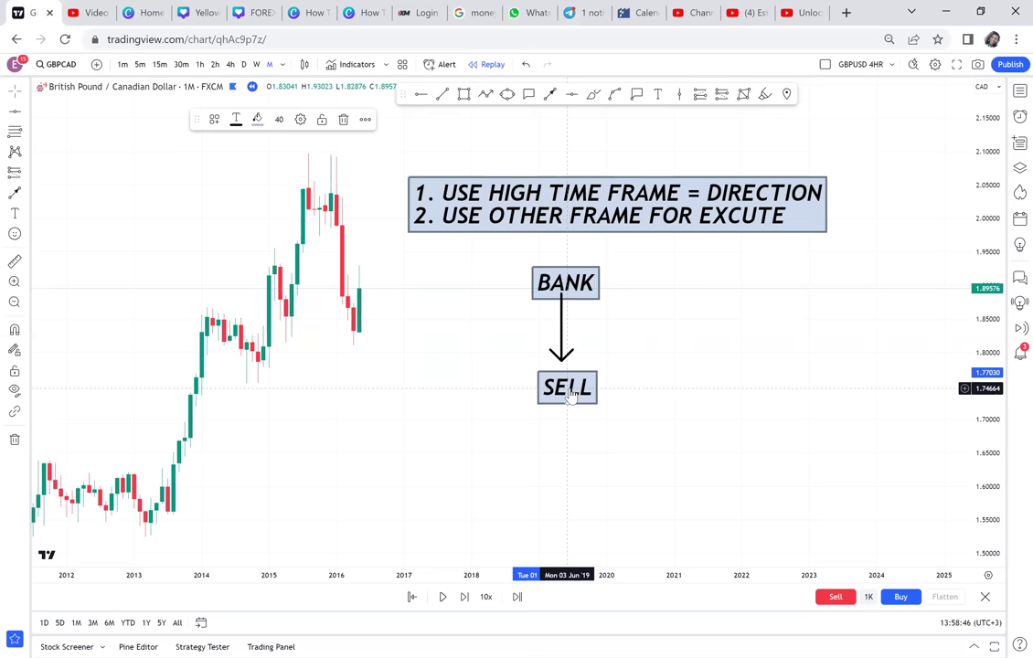
Step: Draw a short arrow pointing down from the "SELL" label into the empty chart area below
drag(655, 380, 612, 258)
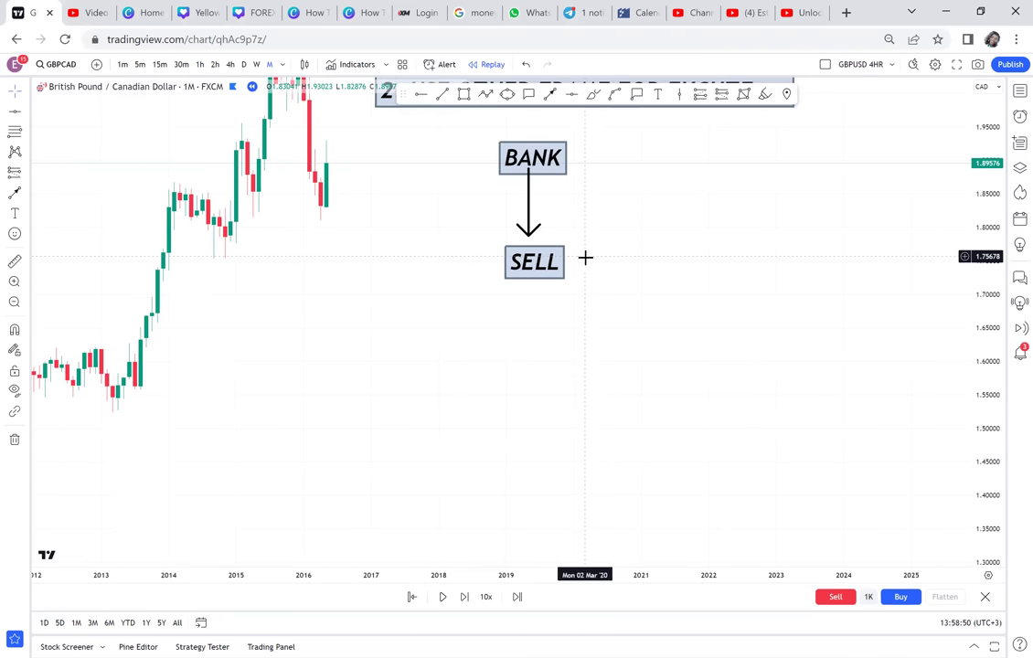
click(659, 97)
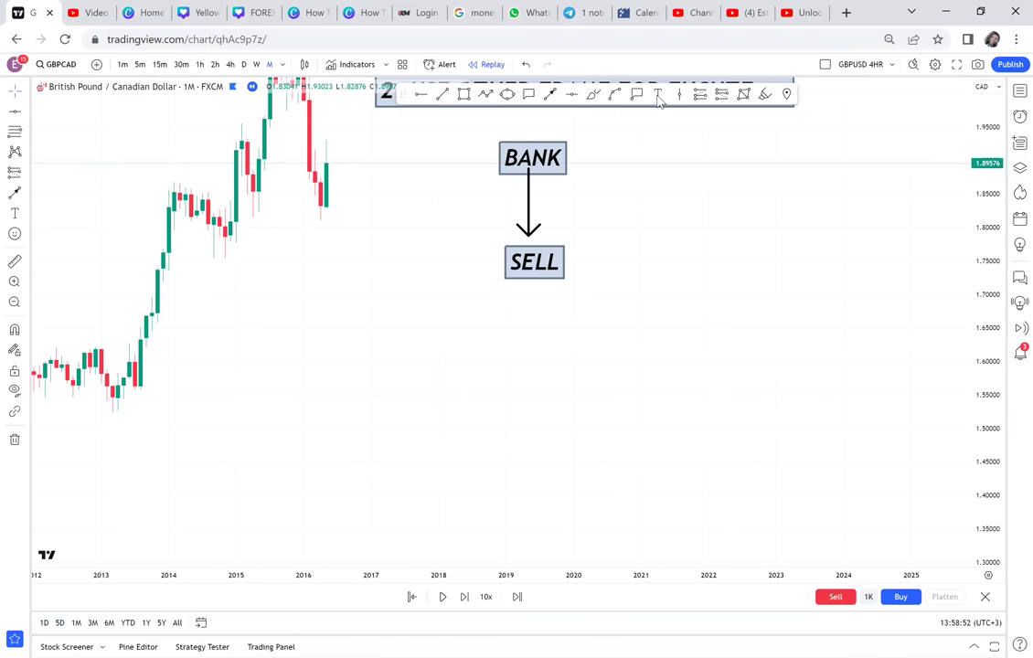
click(551, 96)
drag(529, 282, 534, 336)
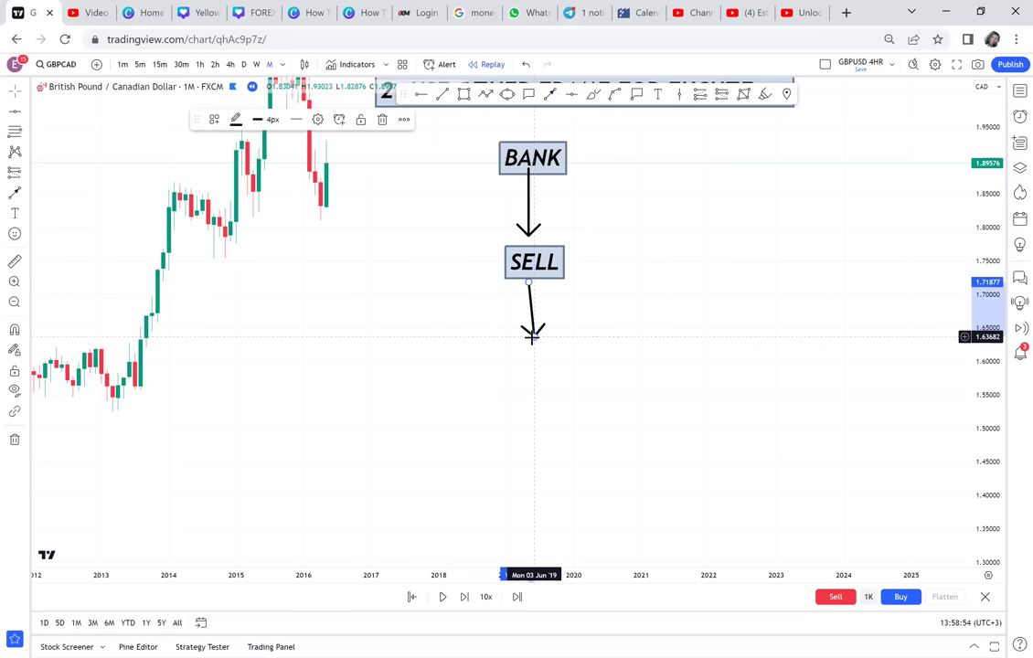
Step: Add the text label "WAIT" below the arrow from "SELL" and shift it to line up under the arrowhead
click(658, 95)
click(491, 345)
text(WAIT)
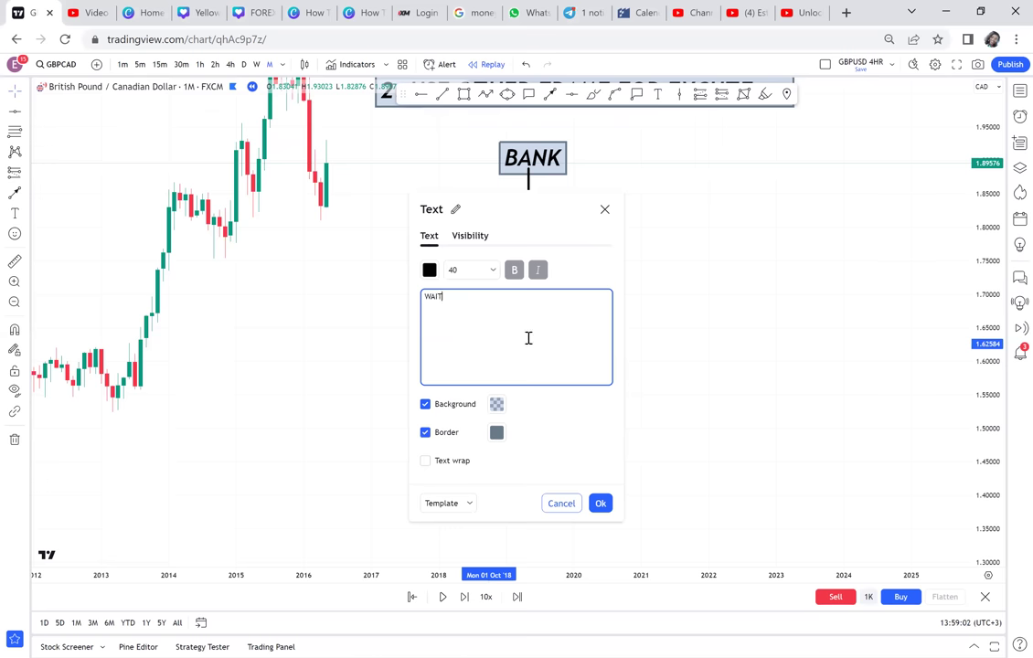
click(698, 353)
drag(529, 364, 546, 367)
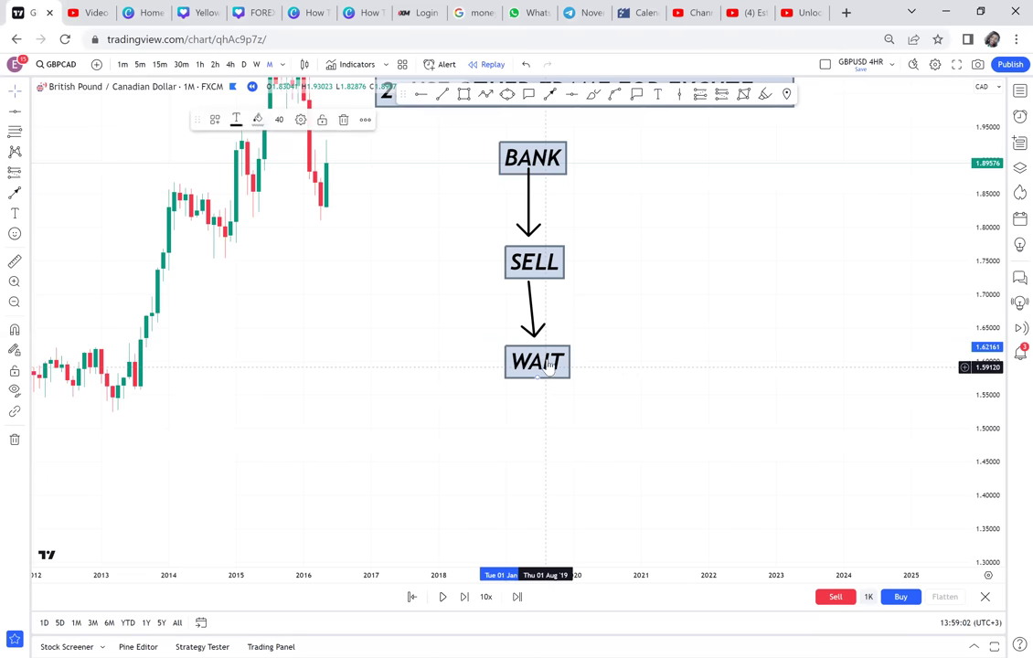
Step: Draw two arrows branching from the "WAIT" label, one down to its left and one down to its right
click(550, 95)
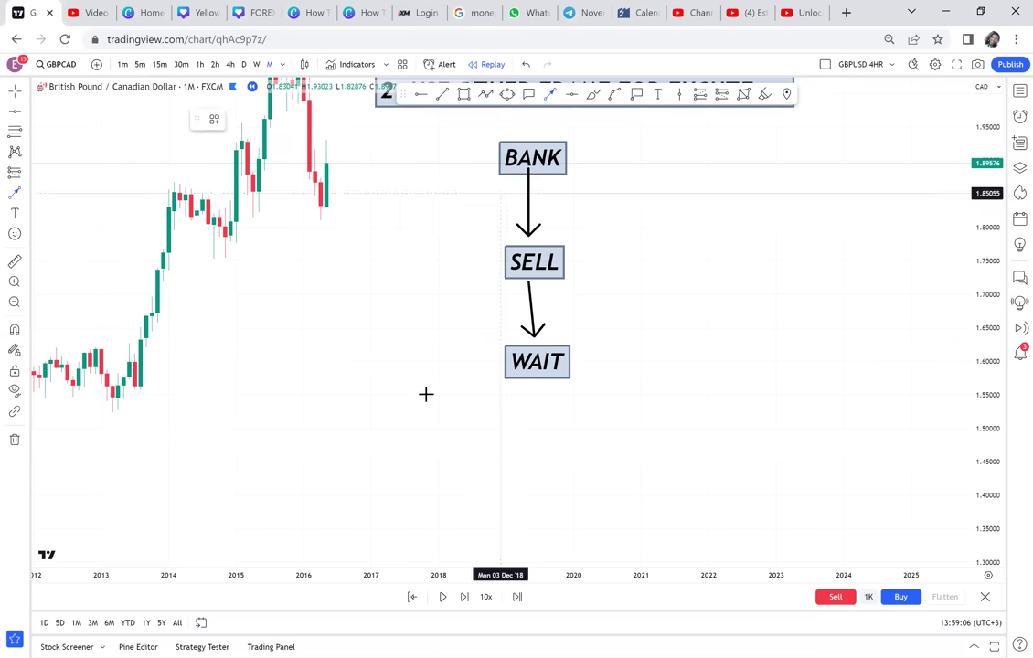
click(489, 370)
click(366, 420)
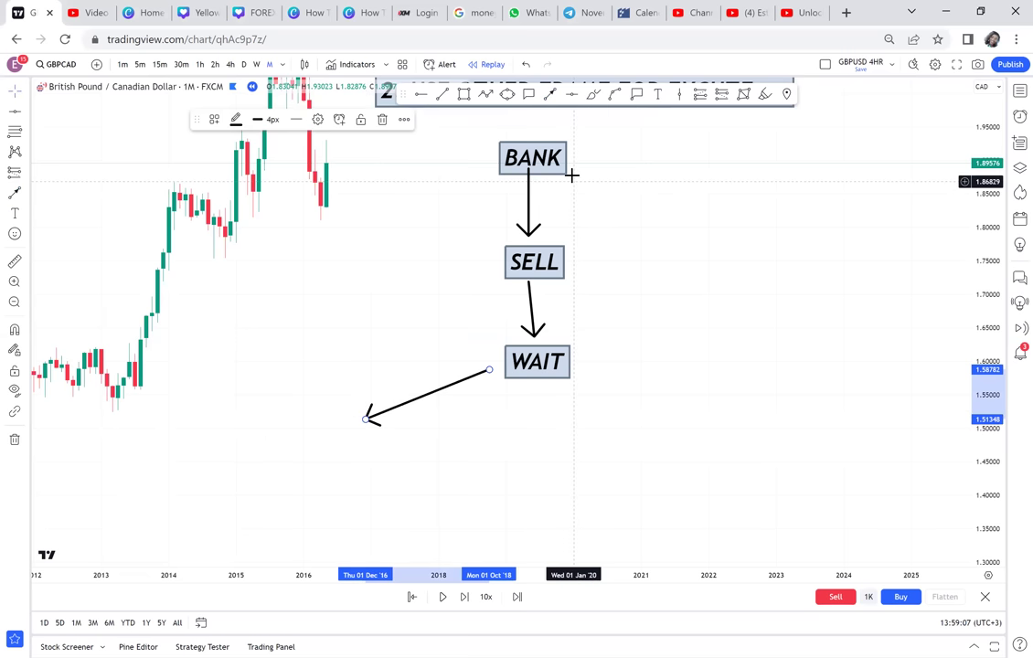
click(550, 96)
click(579, 370)
click(653, 413)
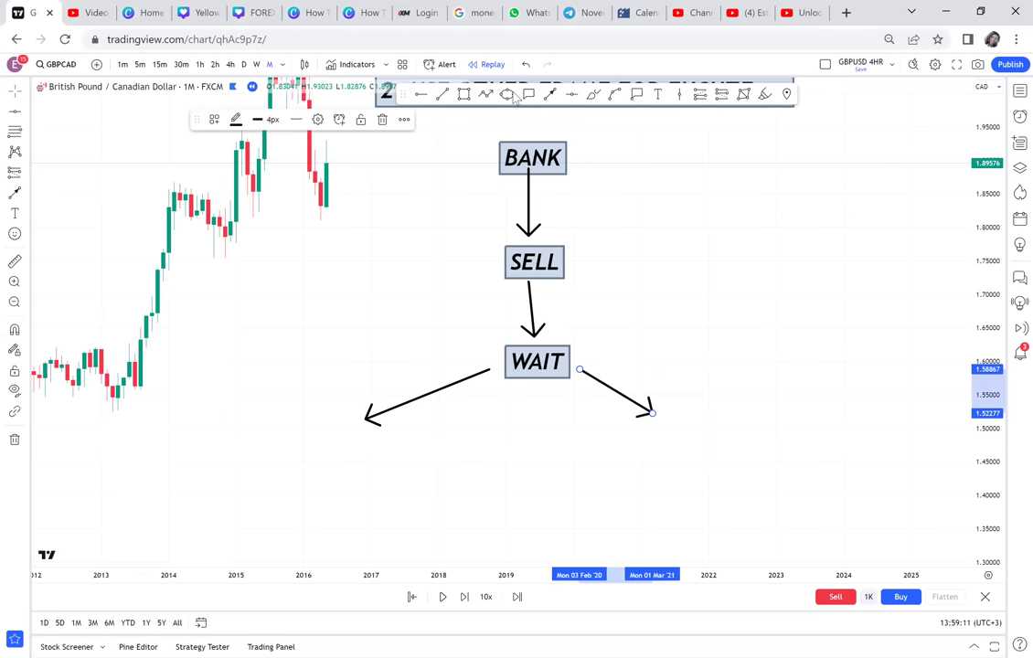
Step: Add the text label "BUY" under the left branch arrow and "SELL" under the right branch arrow
click(657, 95)
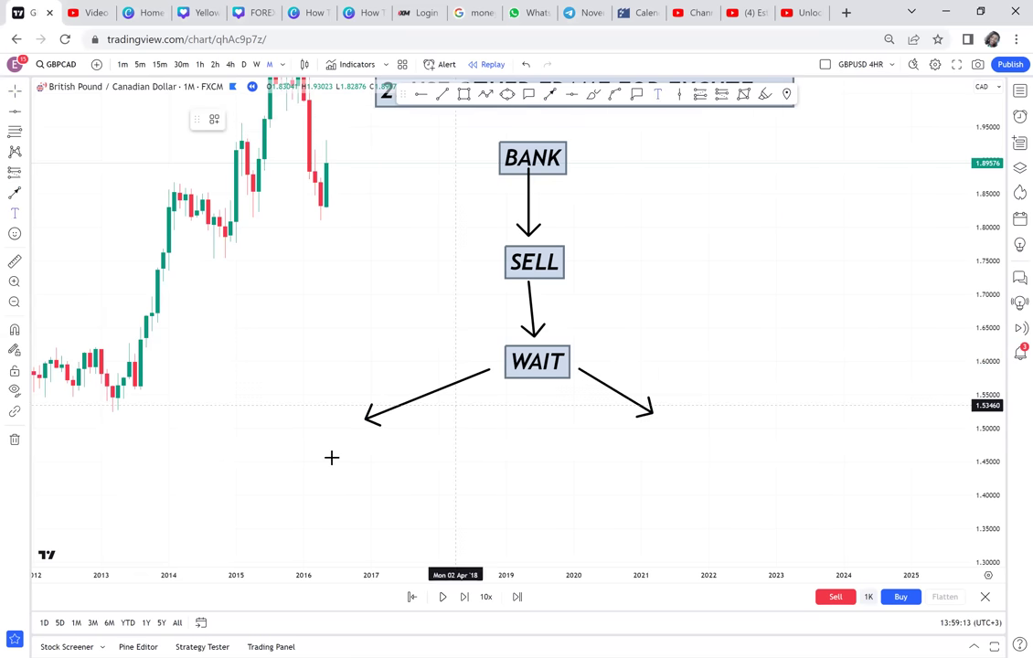
click(321, 438)
text(BUY)
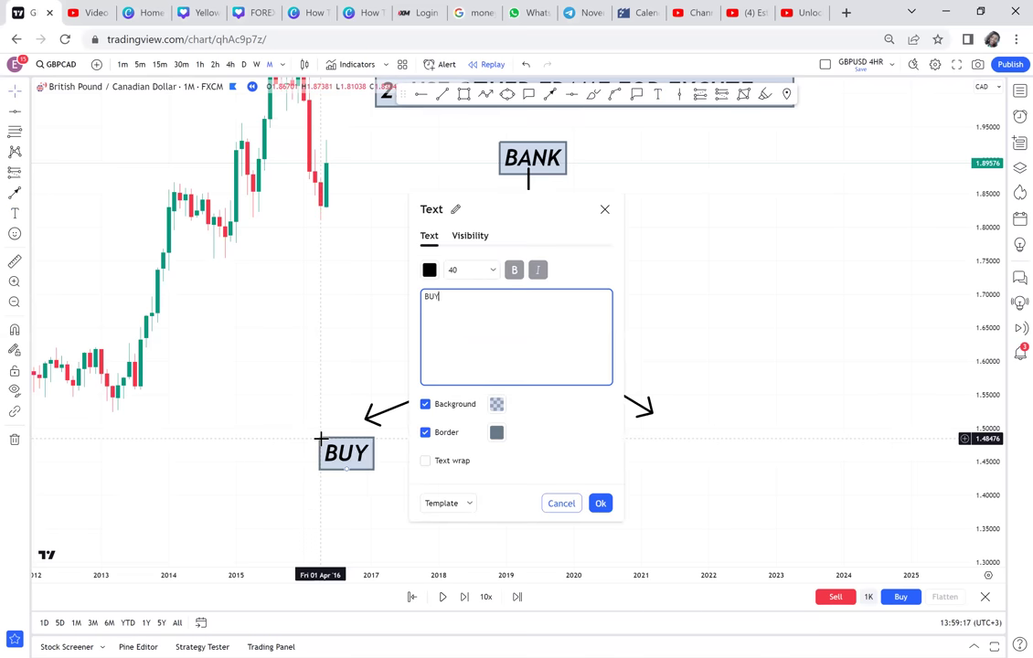
click(314, 388)
click(657, 98)
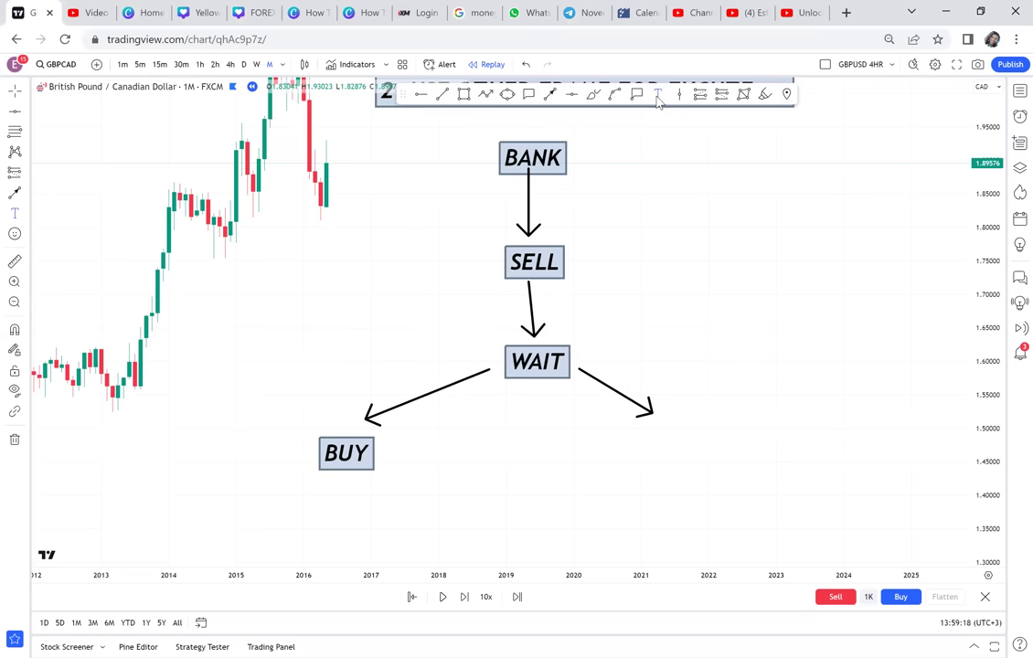
click(650, 432)
text(SELL)
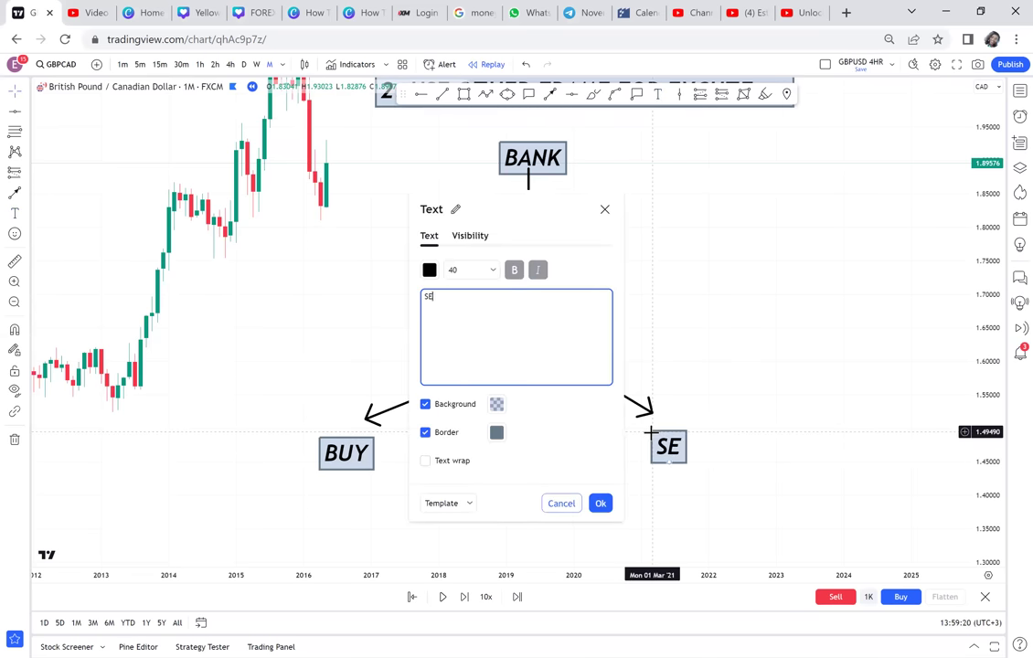
click(805, 399)
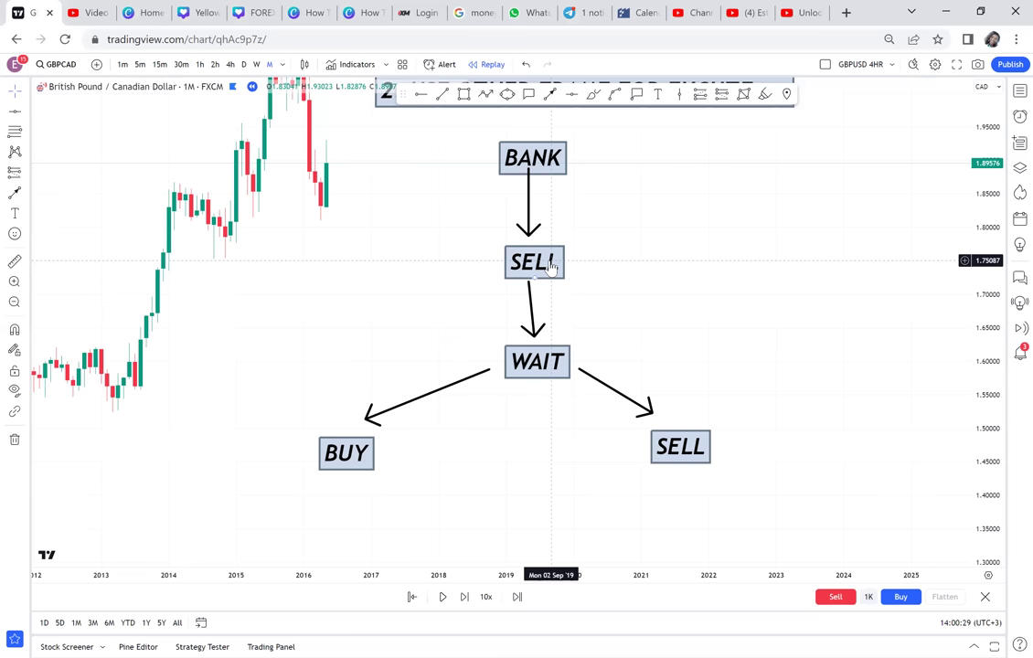
Step: Add the text label "90 %" below the "BUY" label and shift it slightly left
drag(816, 250, 851, 157)
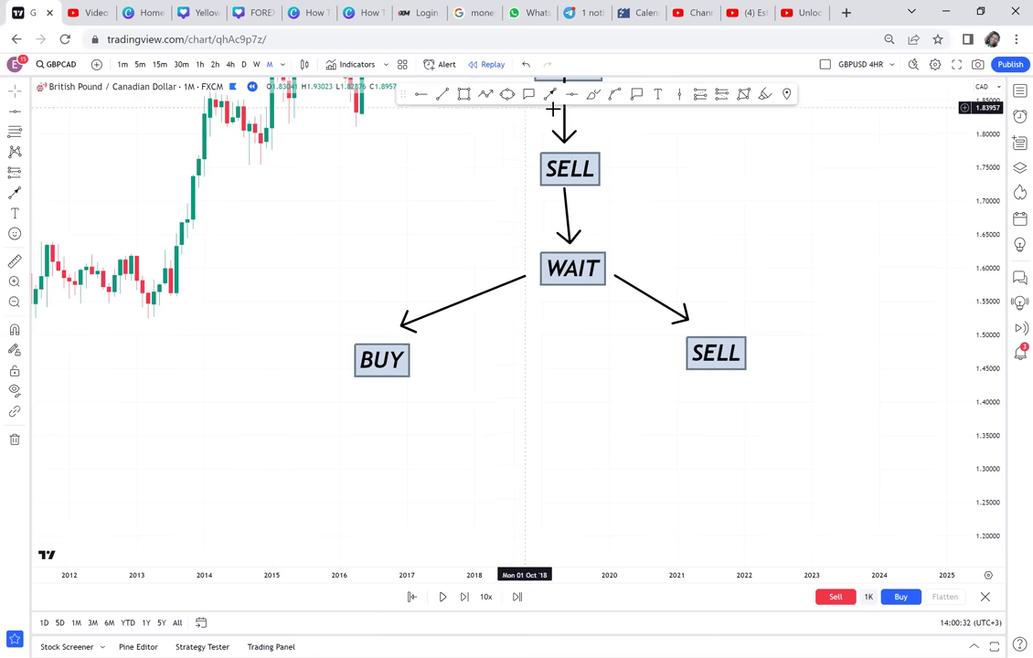
click(657, 94)
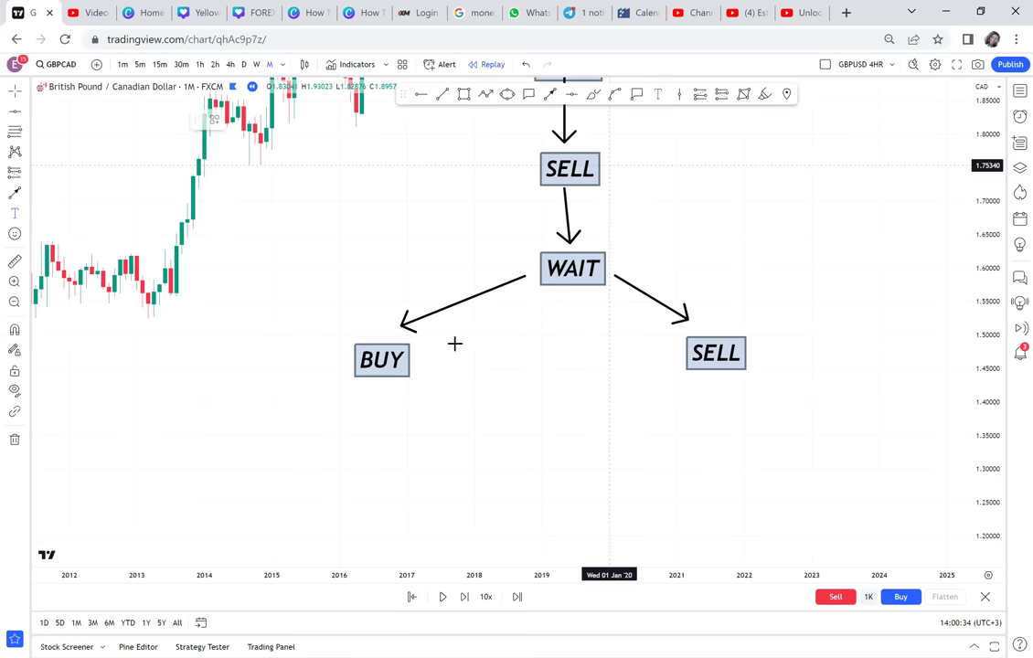
click(365, 396)
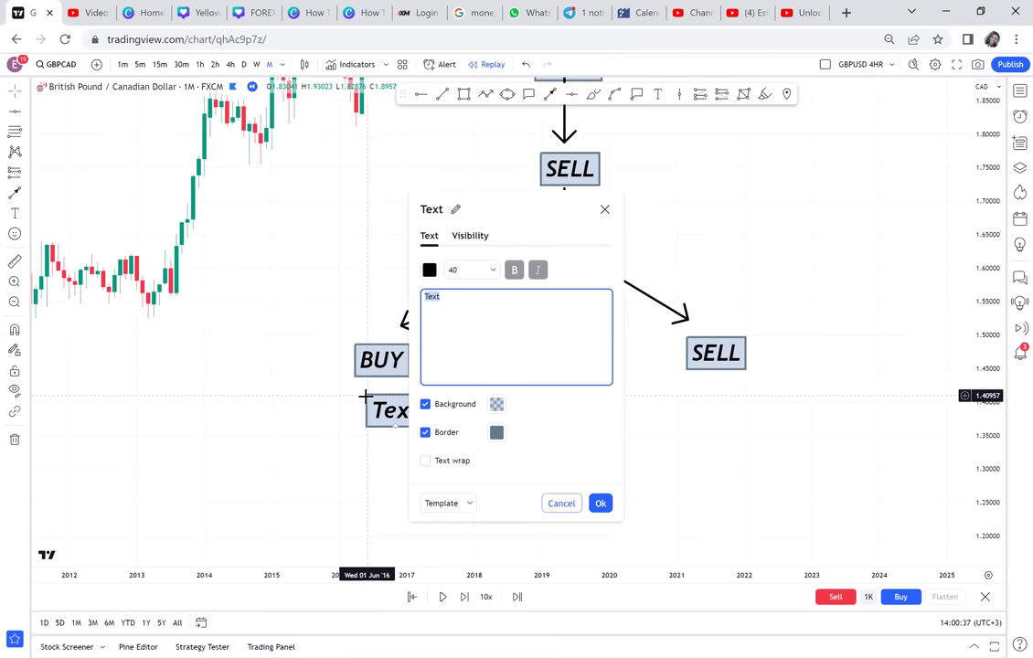
text(90 5)
key(BackSpace)
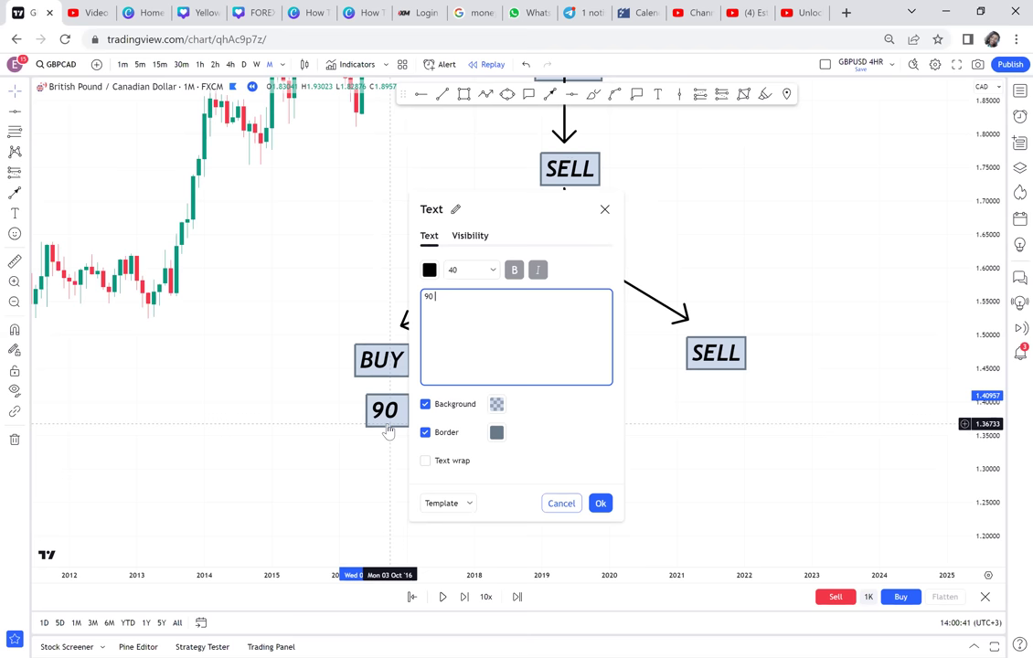
text(%)
click(330, 426)
drag(412, 421, 384, 417)
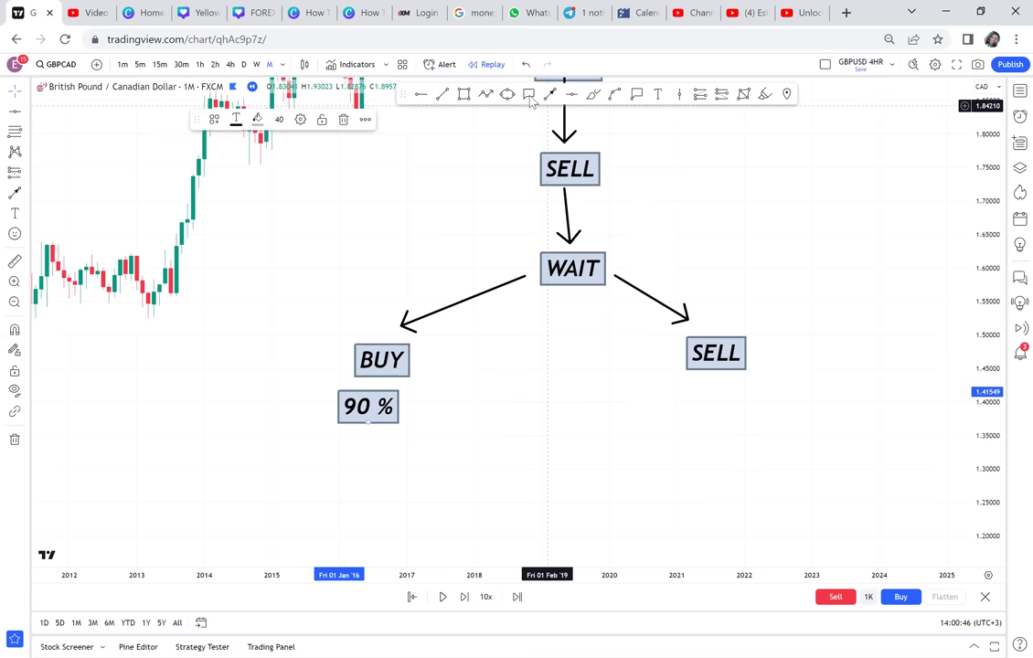
Step: Add the text label "10%" below the "SELL" label of the right branch
click(657, 94)
click(710, 384)
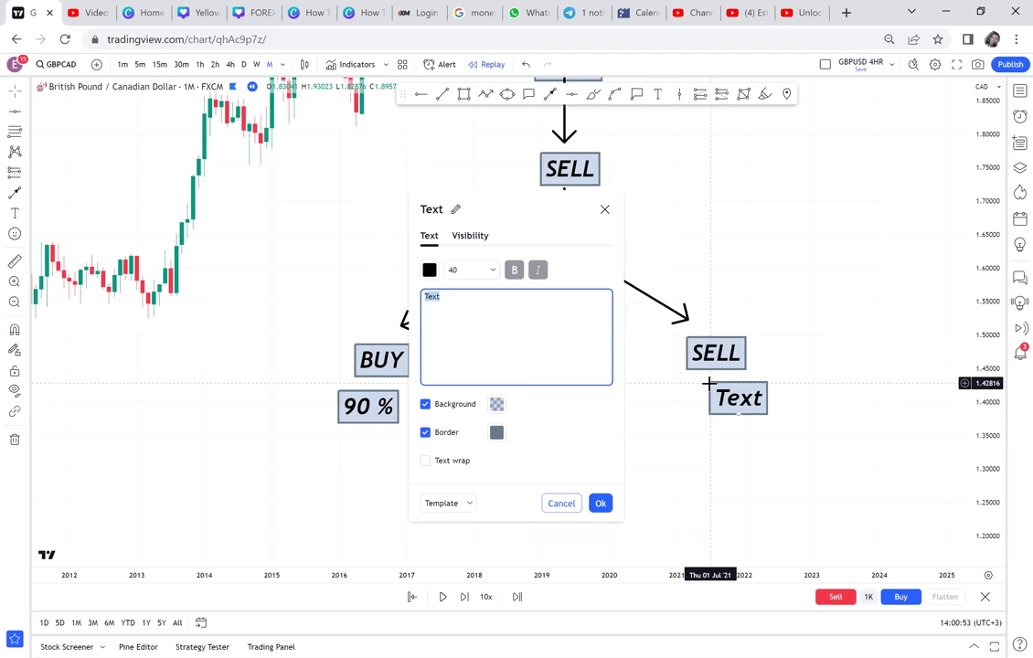
text(10)
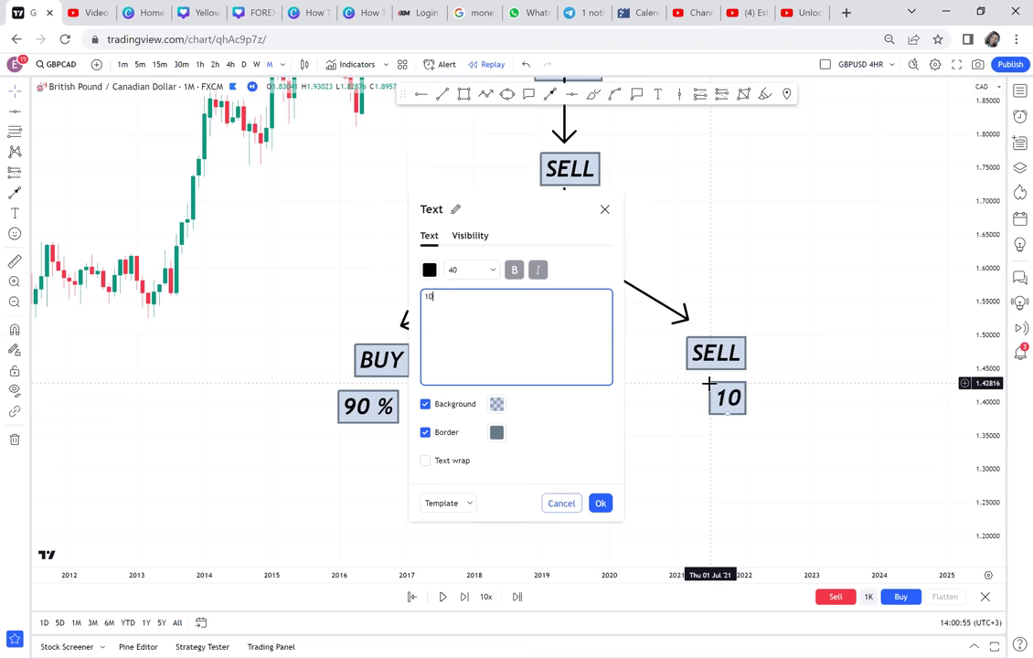
text(%)
click(869, 342)
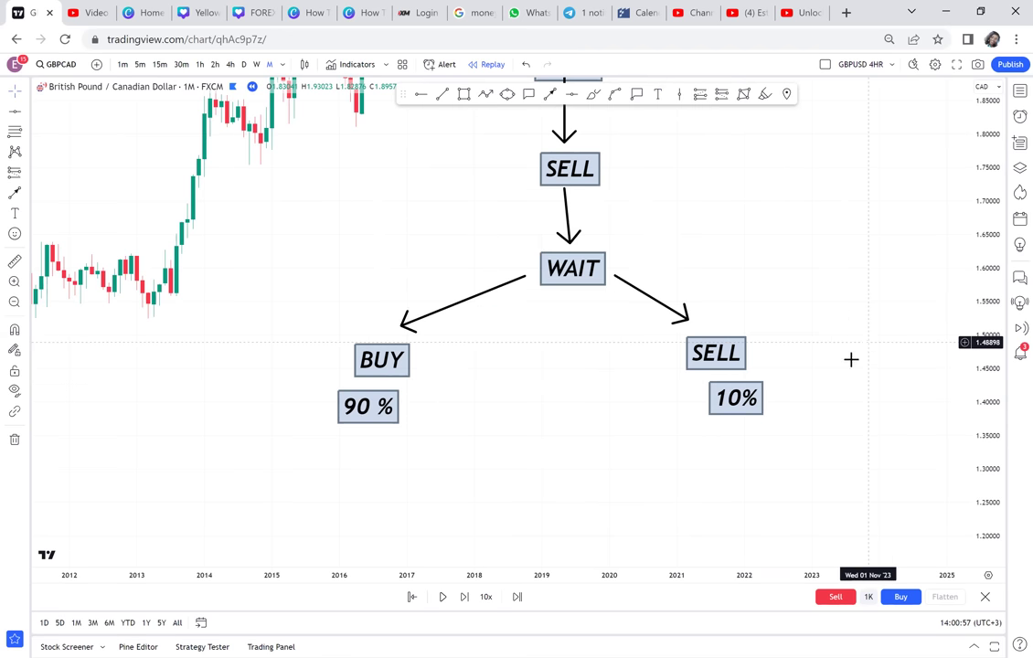
Step: Swap the two percentage labels so that "10%" sits under "BUY" and "90 %" under the branch's "SELL"
drag(841, 450, 796, 424)
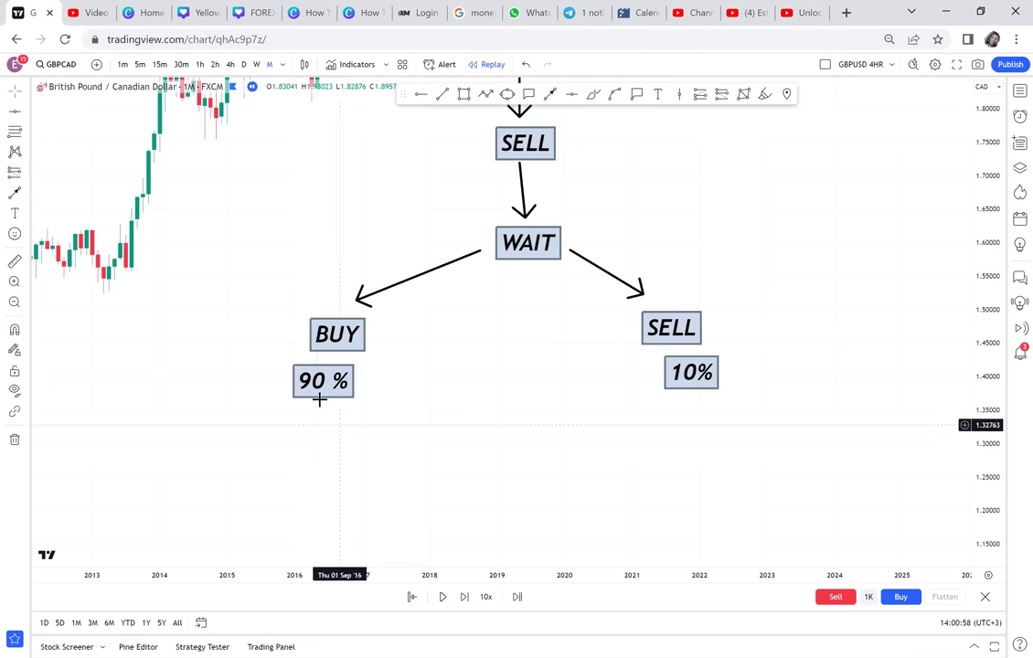
drag(341, 380, 679, 437)
drag(692, 372, 325, 389)
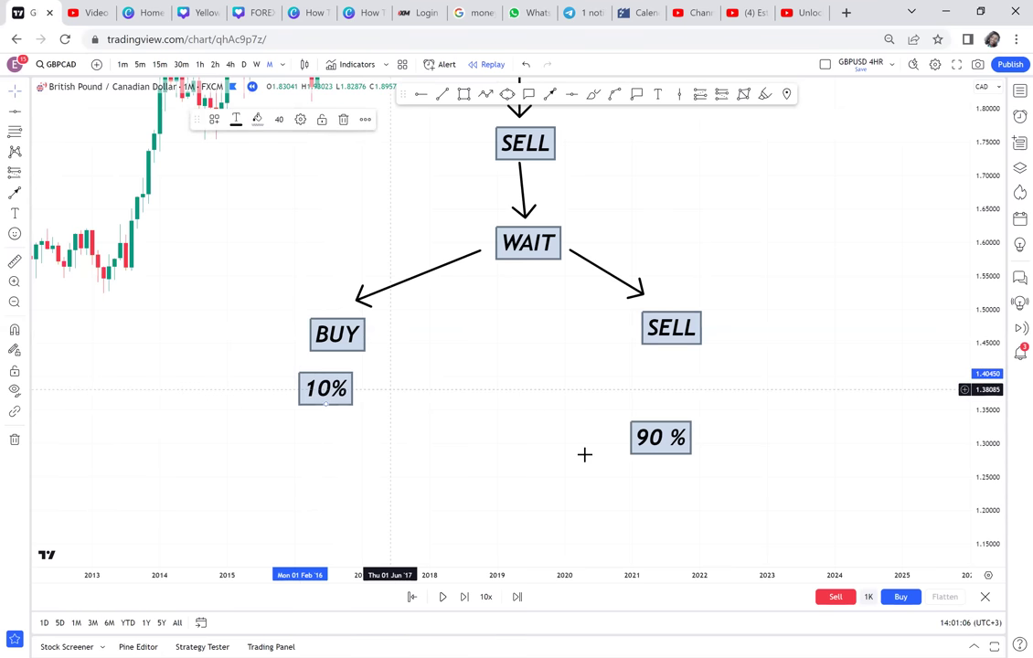
drag(659, 442, 671, 395)
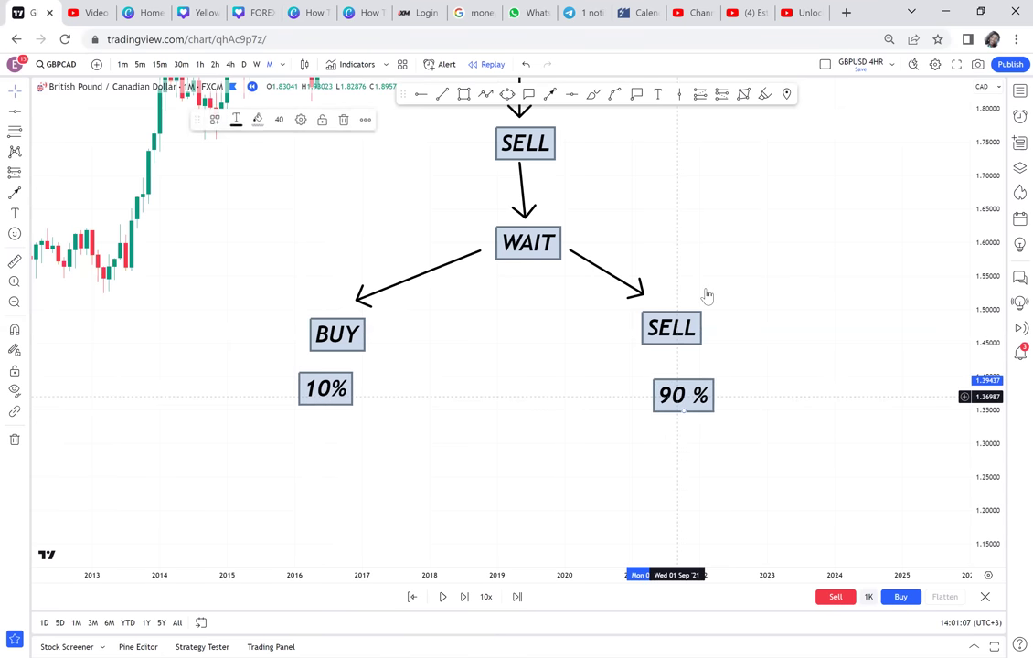
Step: Brush a curved red arrow from the upper "SELL" label around to the right branch's "SELL" and "90 %" labels
drag(699, 191, 678, 235)
click(593, 96)
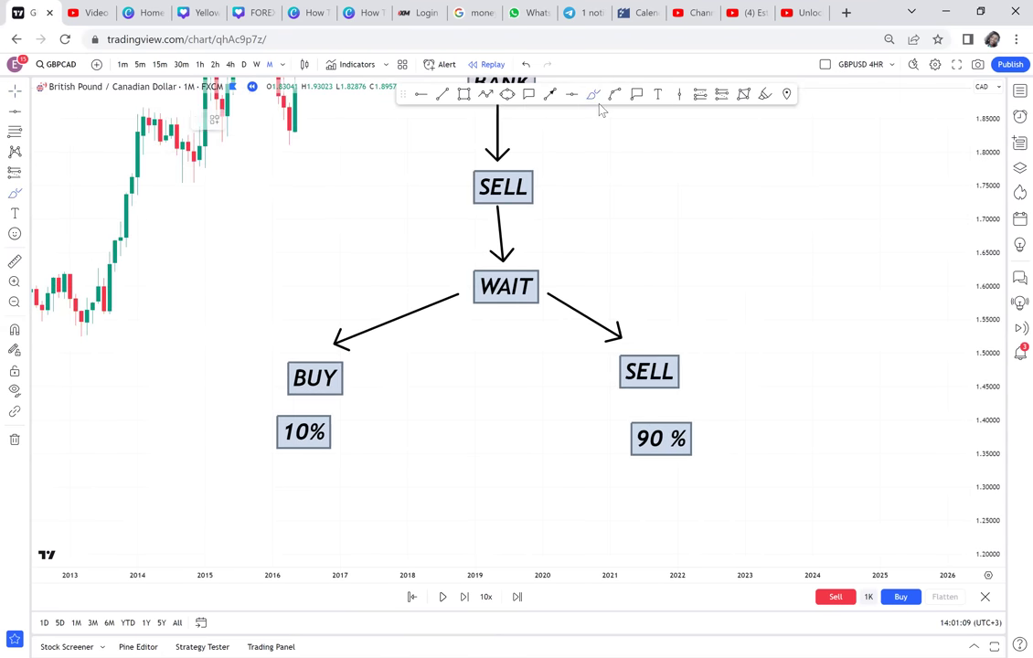
drag(545, 194, 661, 196)
mouse_move(744, 257)
mouse_down()
mouse_move(706, 397)
mouse_move(707, 351)
mouse_move(694, 392)
mouse_move(728, 410)
mouse_up()
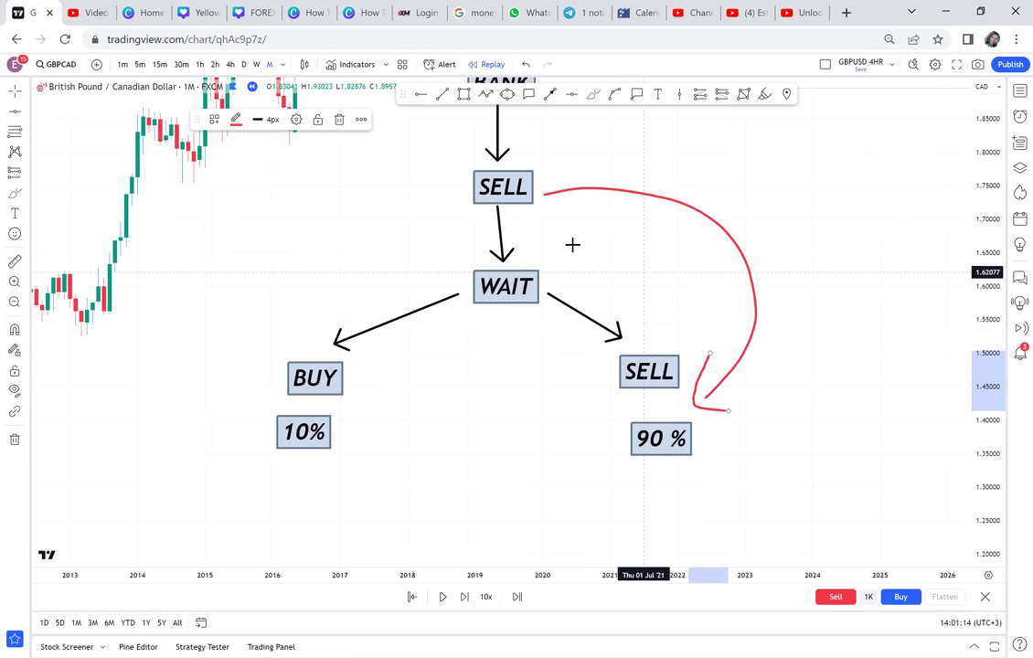
Step: Mark the percentages with red brush strokes: a down arrow under "90 %", a curved arrow toward "10%" and a circle around "10%"
mouse_move(664, 469)
mouse_down()
mouse_move(666, 533)
mouse_move(683, 501)
mouse_up()
mouse_move(563, 444)
mouse_down()
mouse_move(454, 497)
mouse_move(367, 469)
mouse_move(364, 447)
mouse_move(391, 469)
mouse_up()
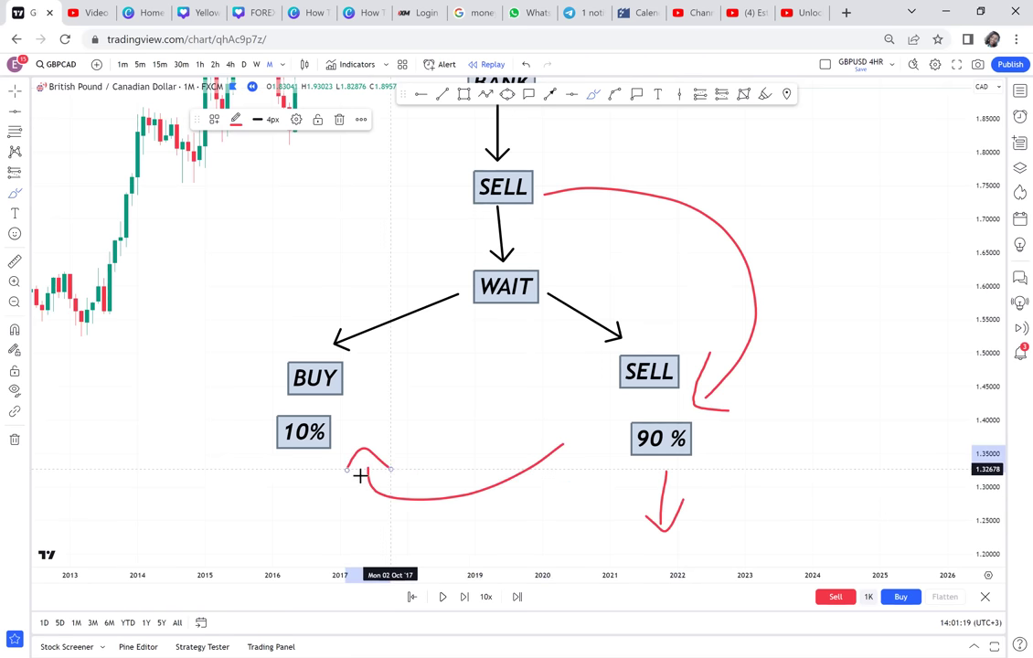
mouse_move(357, 423)
mouse_down()
mouse_move(287, 480)
mouse_move(357, 426)
mouse_up()
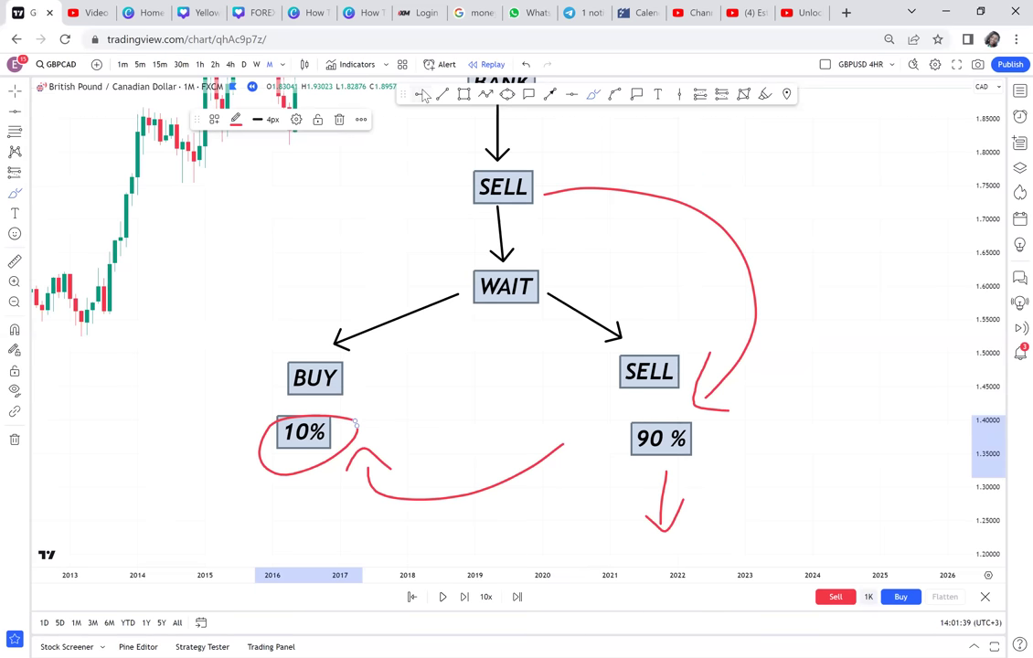
click(423, 96)
click(375, 242)
key(Delete)
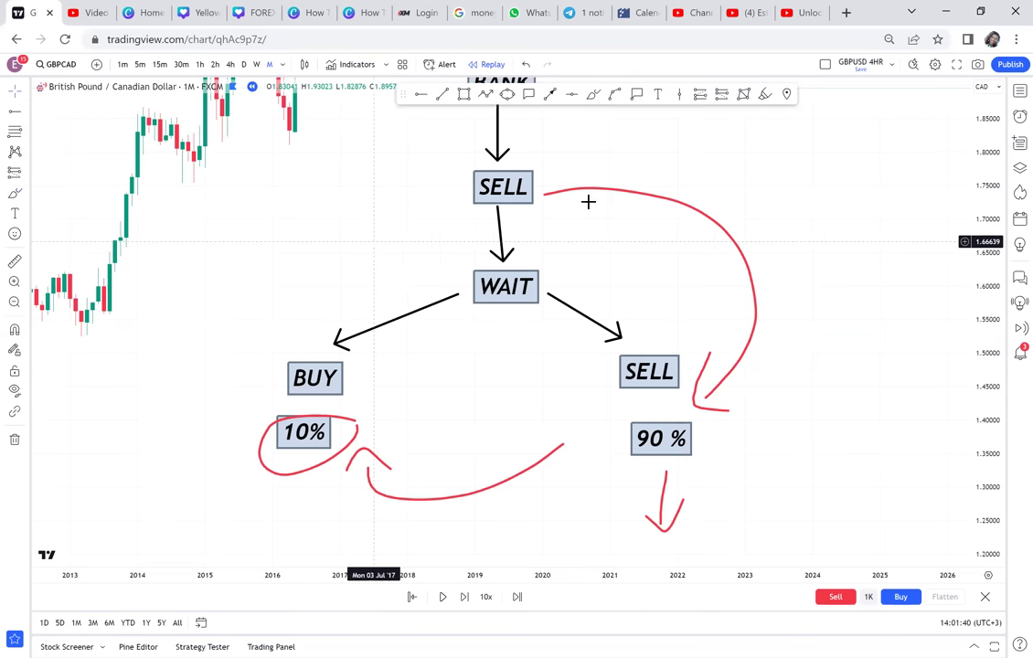
Step: Move the numbered rules box up above the flow diagram and add a third line reading "3. PATTERN"
drag(790, 185, 763, 445)
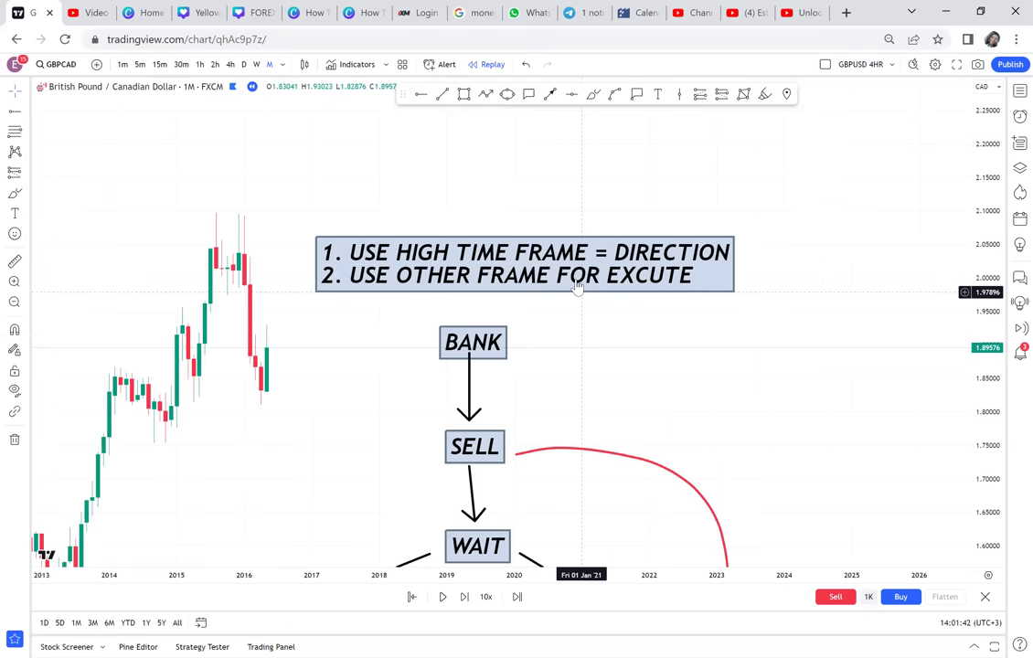
drag(579, 287, 737, 220)
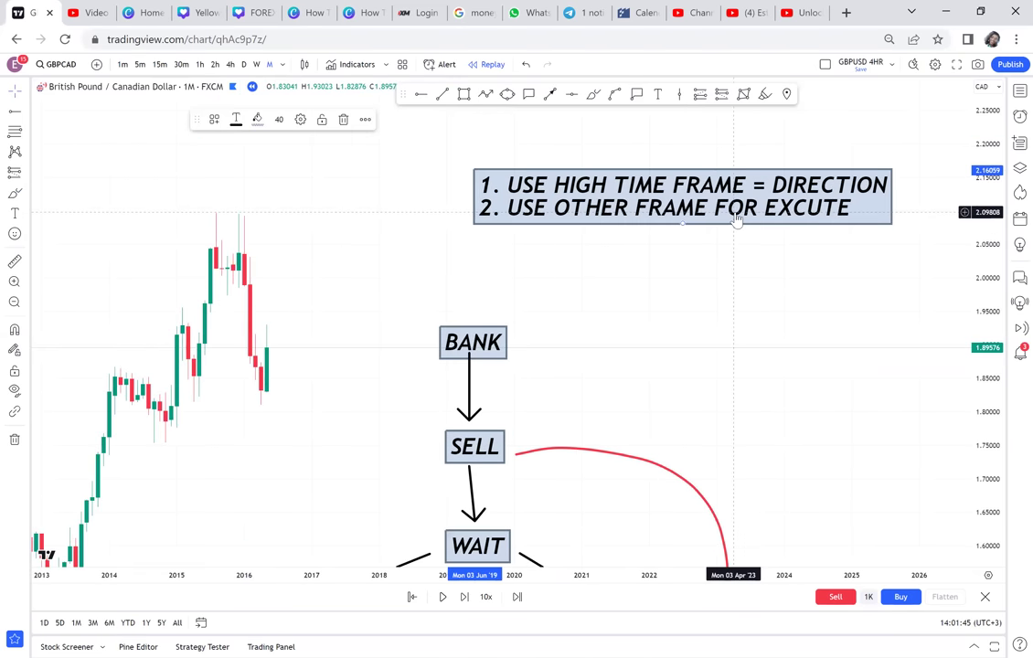
double_click(730, 218)
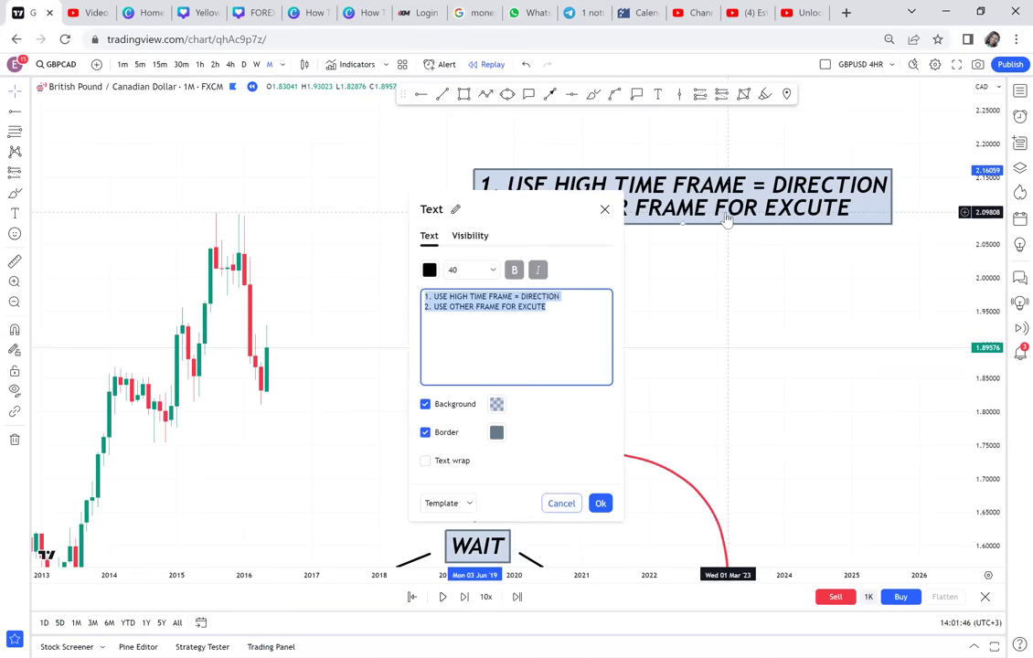
click(560, 307)
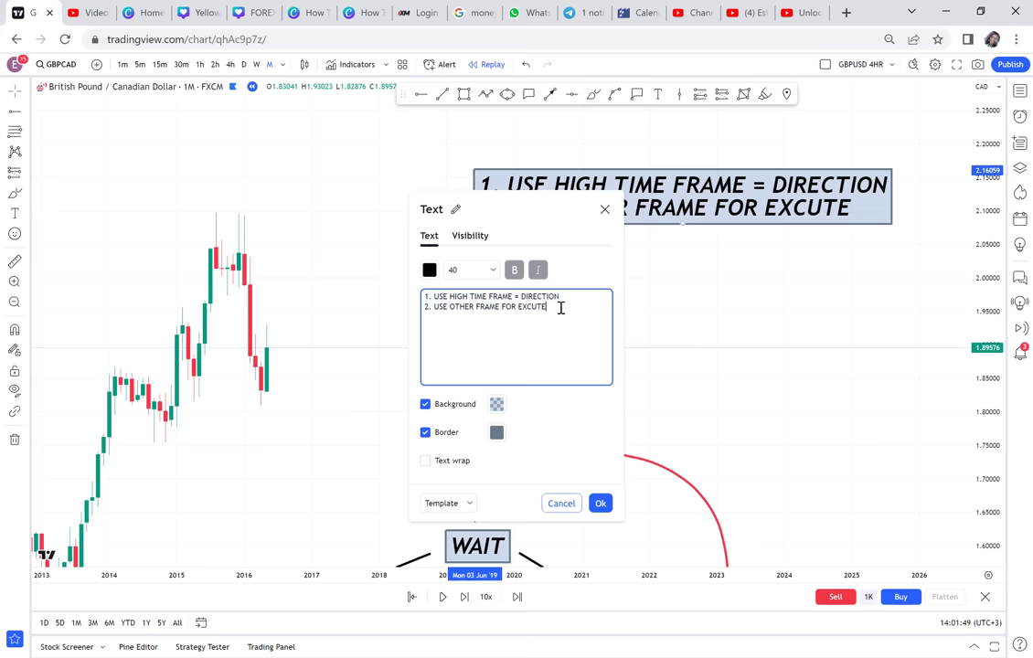
key(Return)
text(3)
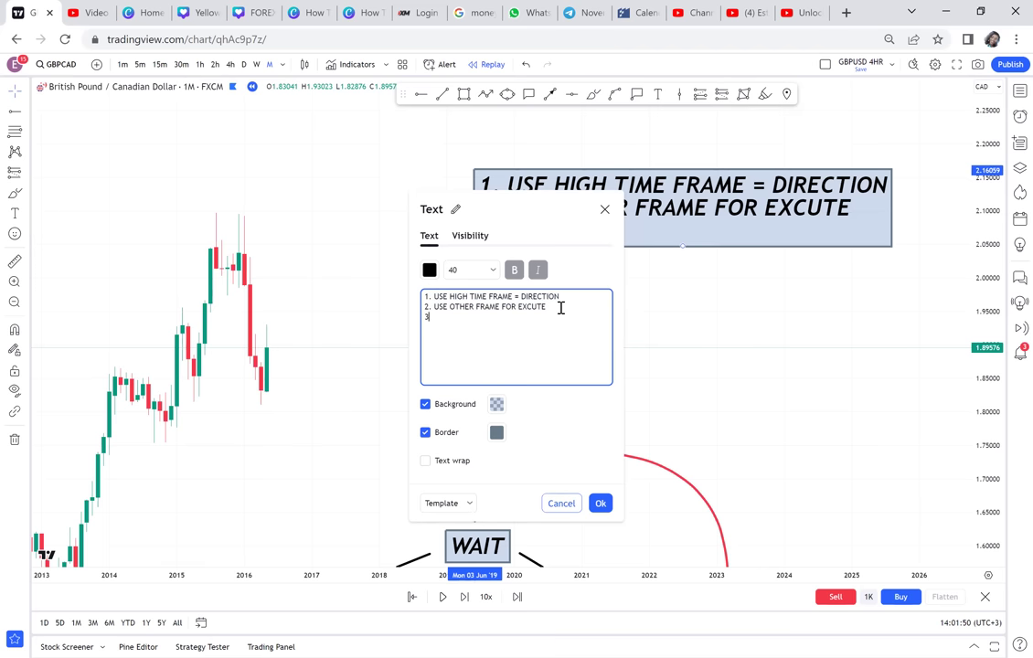
text(. PATTERN)
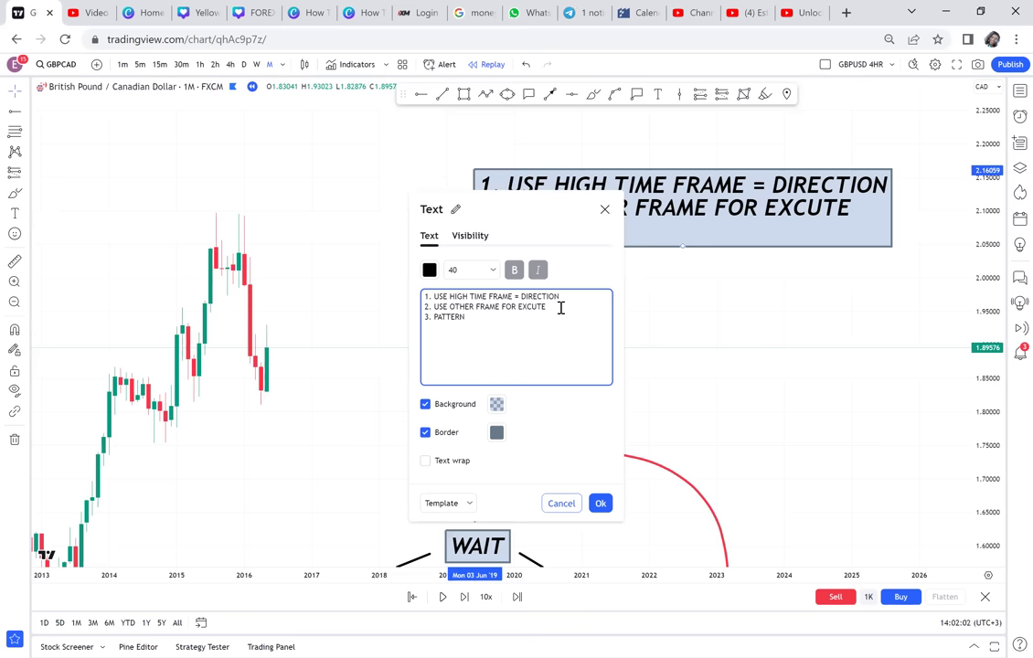
click(663, 348)
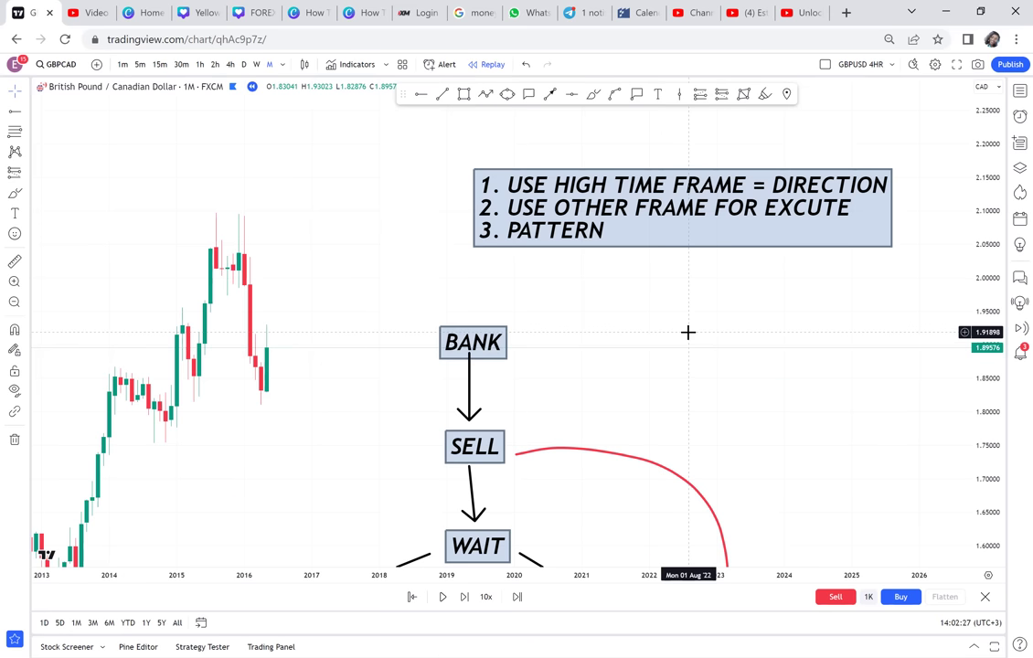
Step: Remove all 19 drawings from the chart
drag(688, 334, 716, 335)
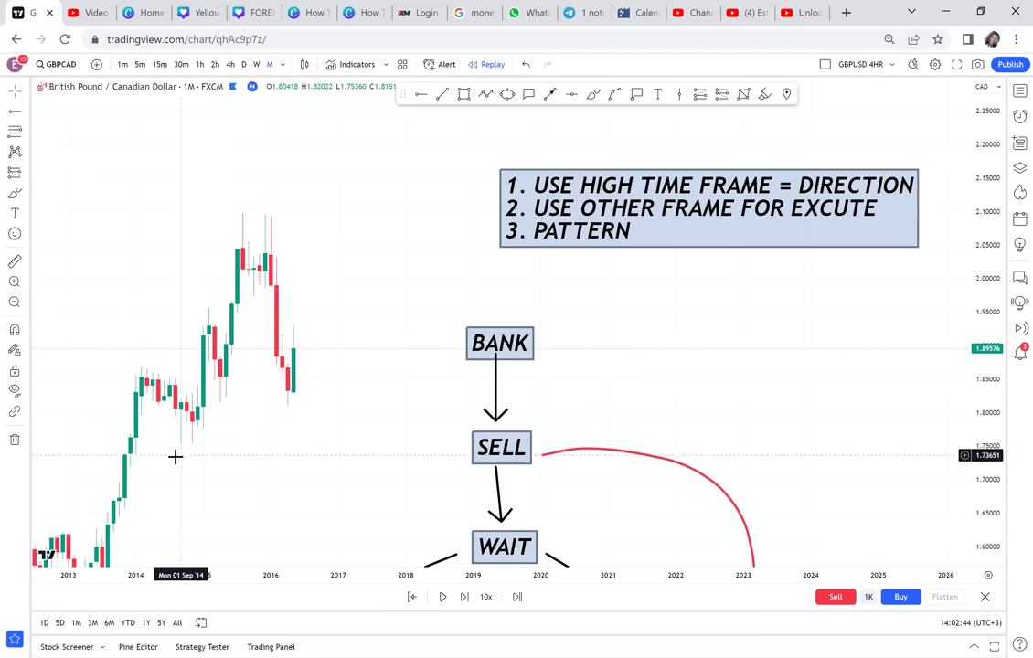
click(25, 442)
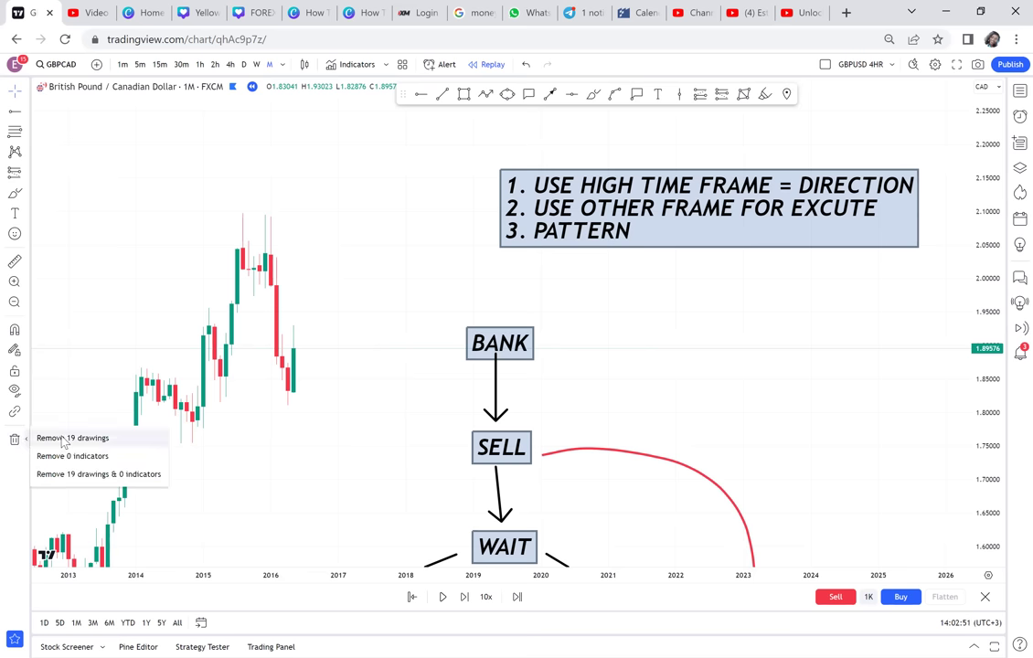
click(60, 438)
Step: Draw horizontal rays at the 2010 low, about 1.488, and along the twin highs of 2015, about 2.095
drag(325, 359, 596, 349)
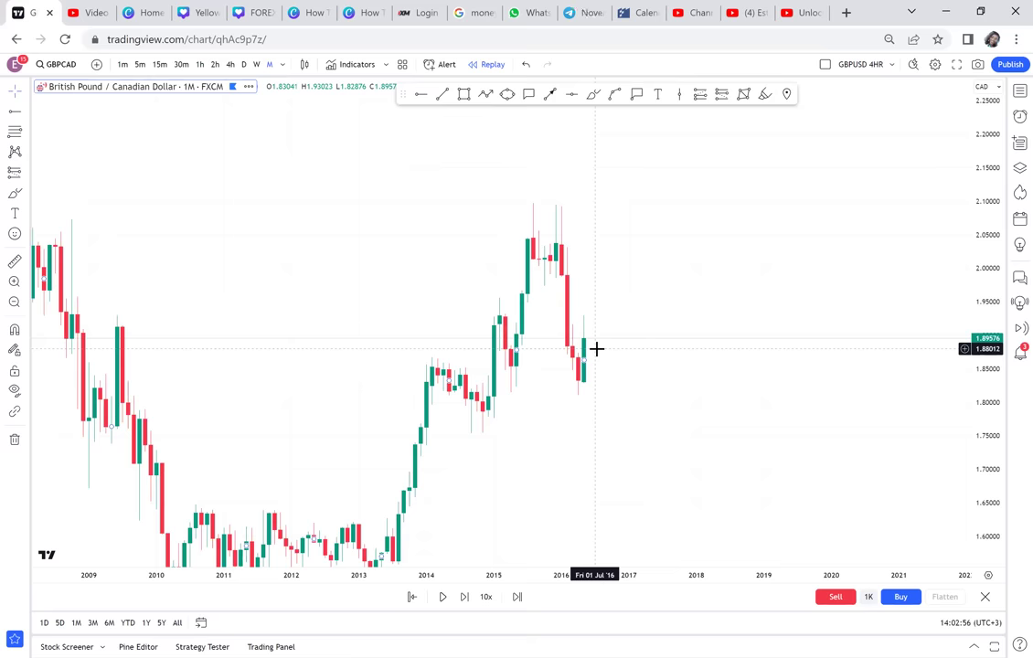
scroll(597, 348, left, 1)
scroll(596, 348, down, 1)
scroll(596, 348, up, 3)
drag(801, 410, 735, 317)
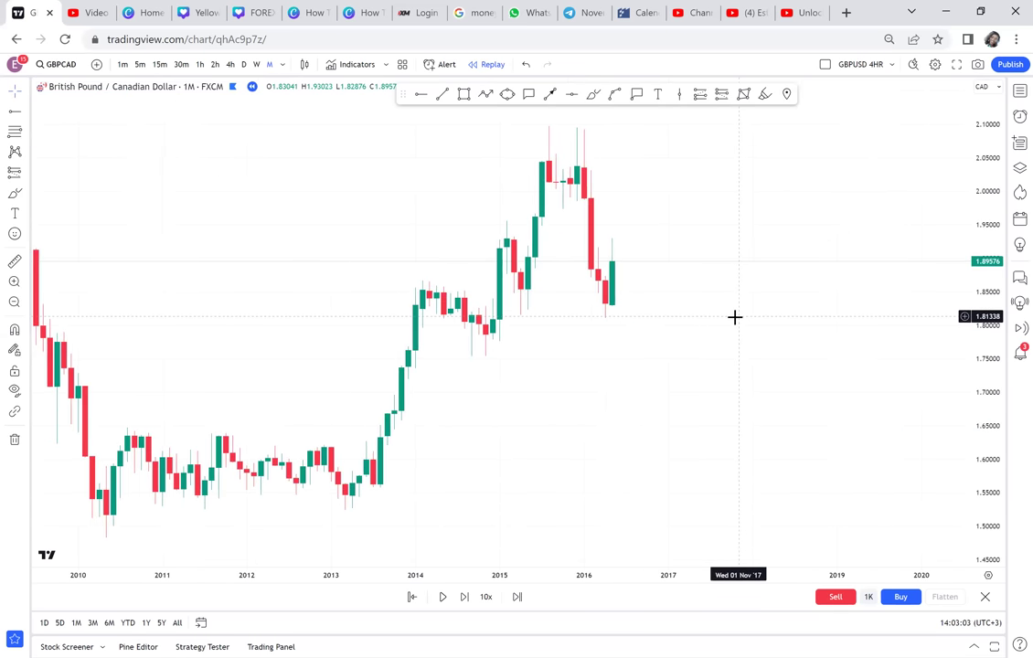
scroll(757, 286, right, 2)
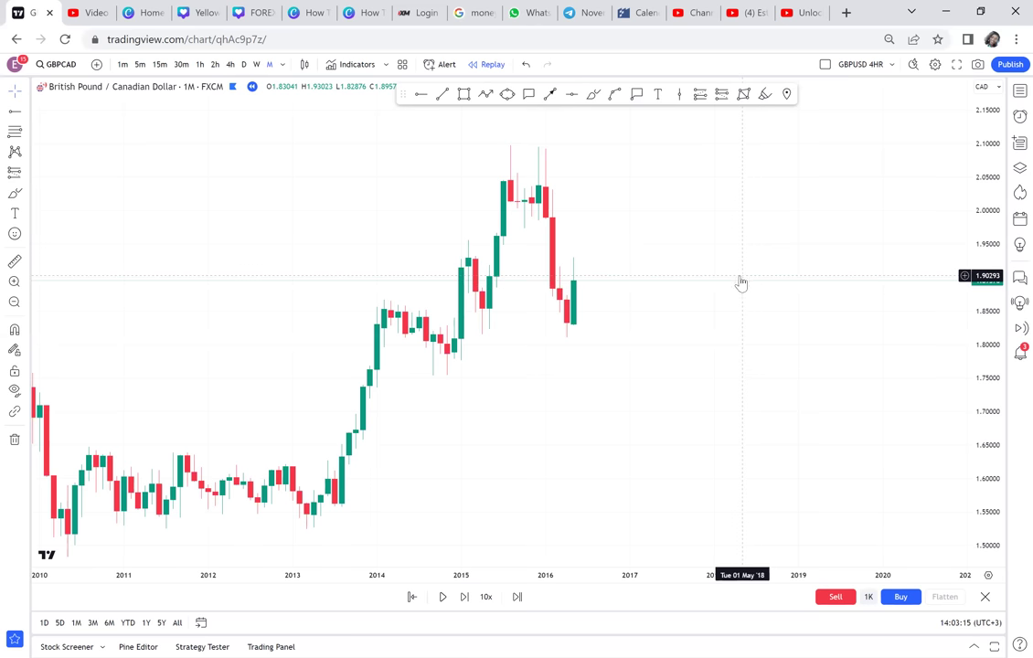
scroll(740, 278, down, 2)
drag(534, 325, 532, 320)
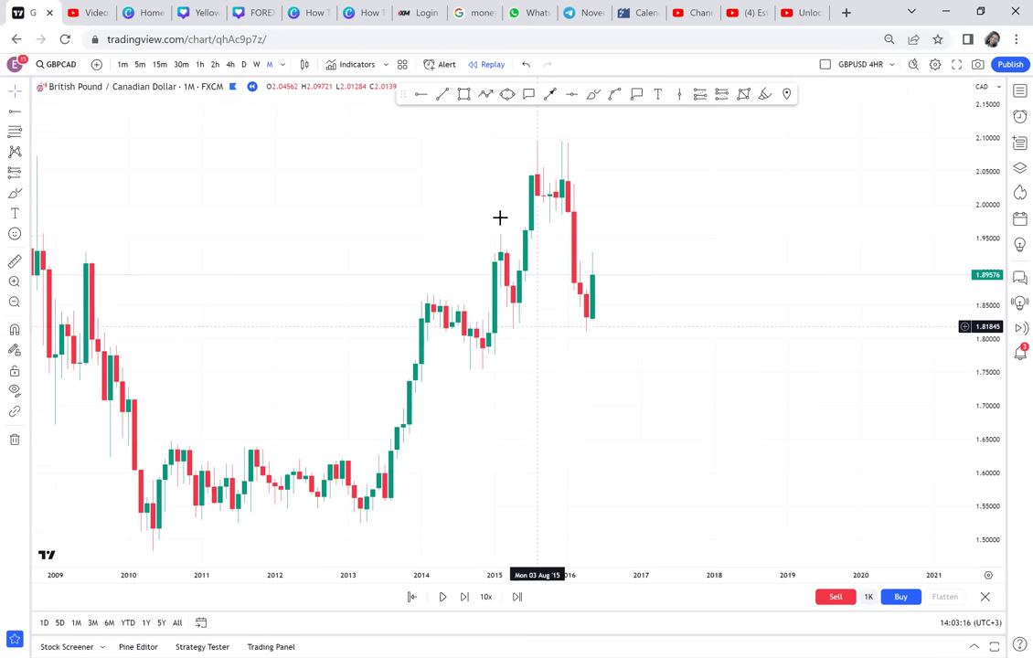
click(421, 95)
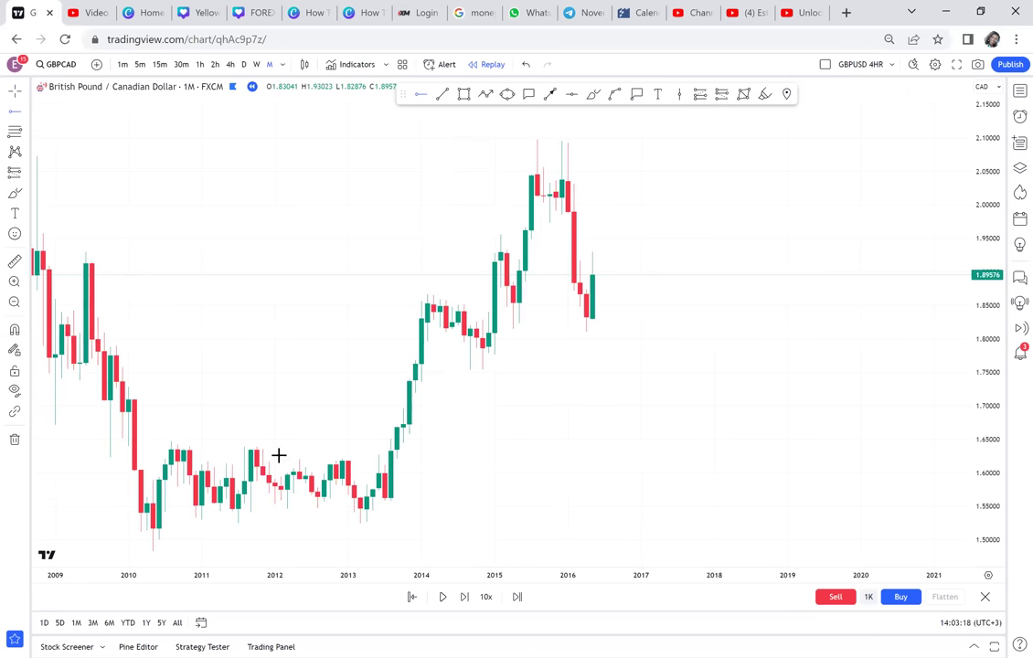
click(132, 548)
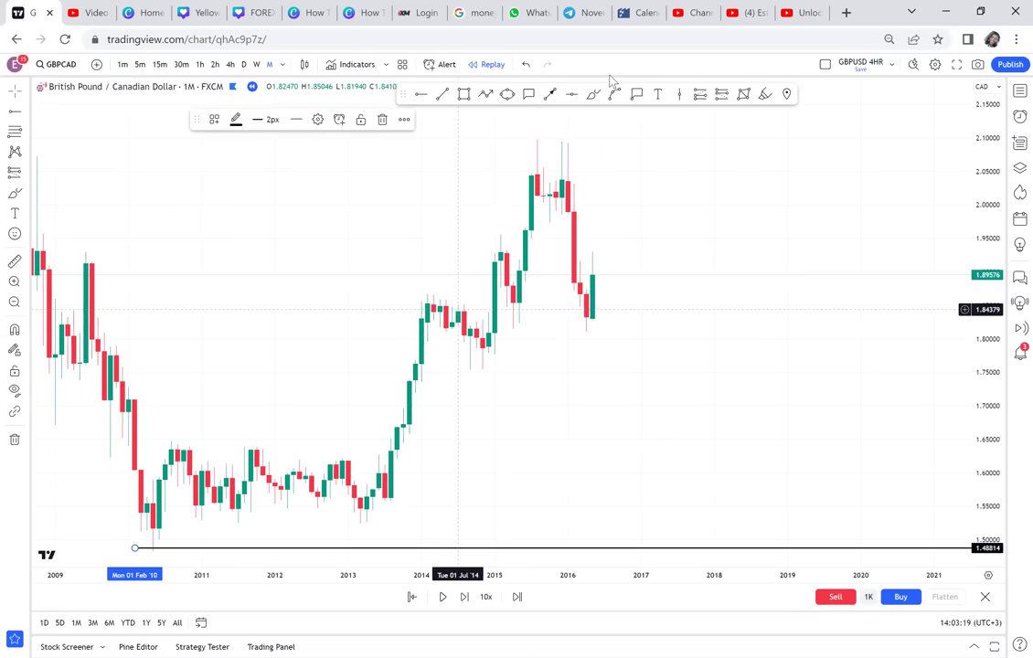
click(421, 94)
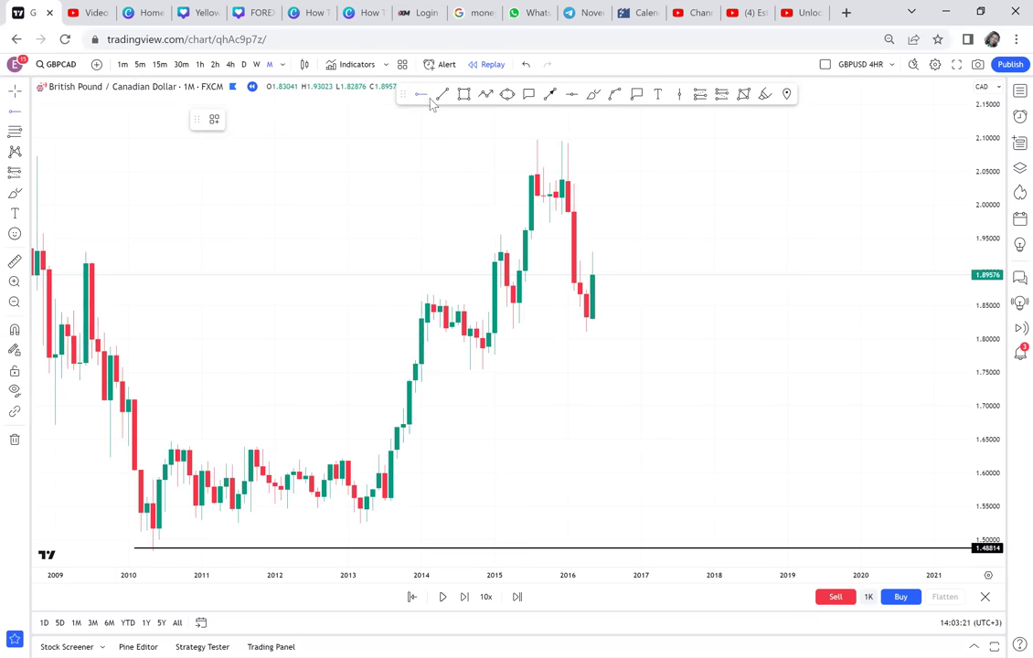
click(486, 141)
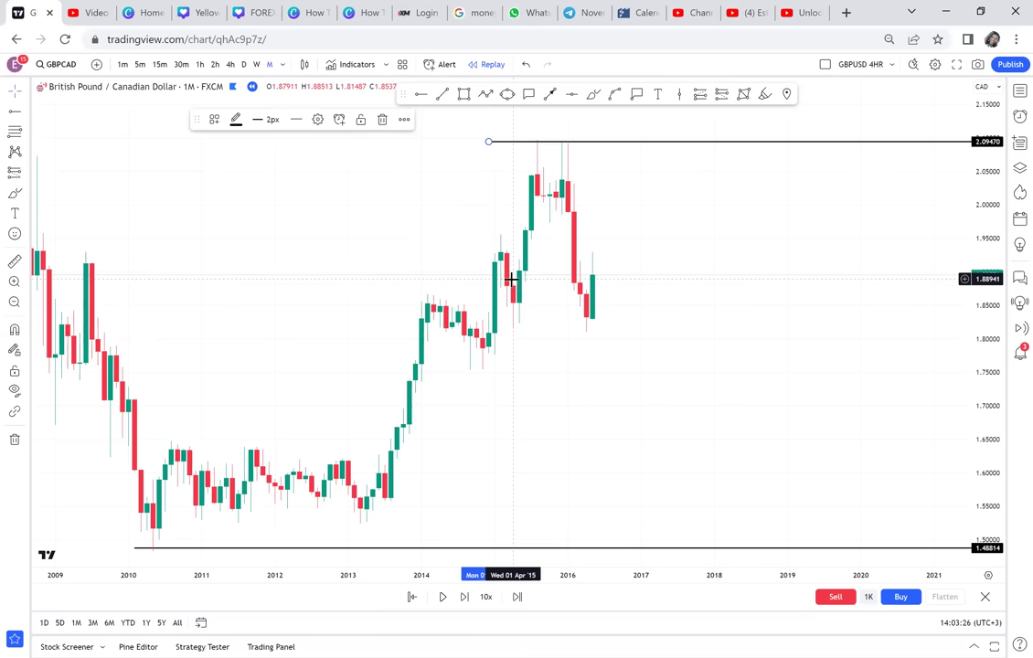
Step: Trace the 2012–2015 rise with a path through its swing highs and lows, ending at the 2015 pullback, and delete it
click(484, 95)
drag(287, 527, 348, 448)
click(415, 300)
click(482, 352)
click(500, 250)
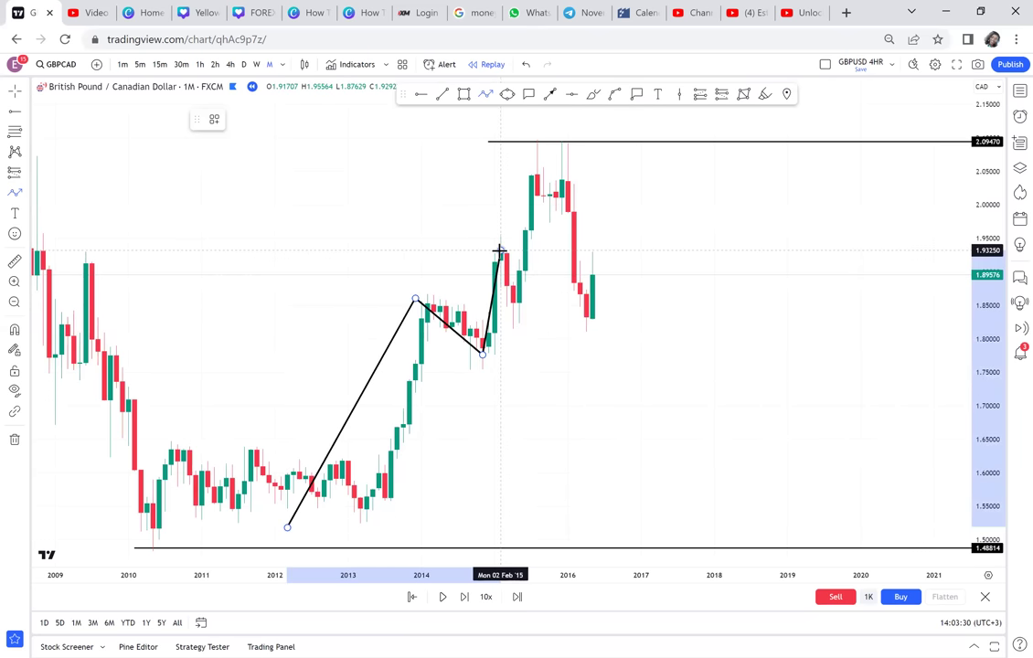
double_click(519, 301)
drag(552, 179, 541, 197)
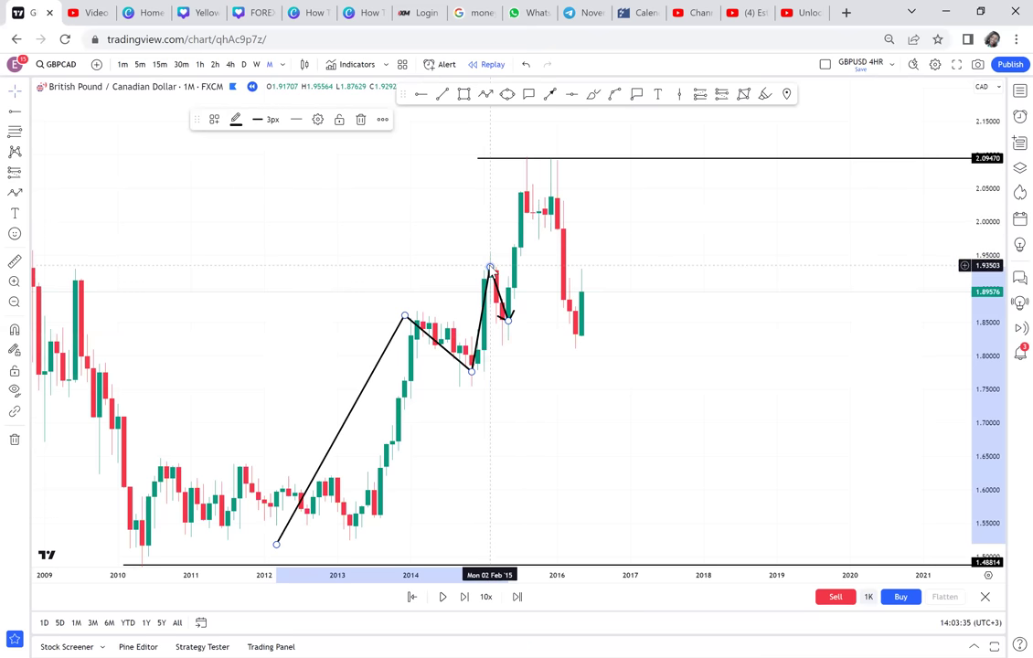
key(Delete)
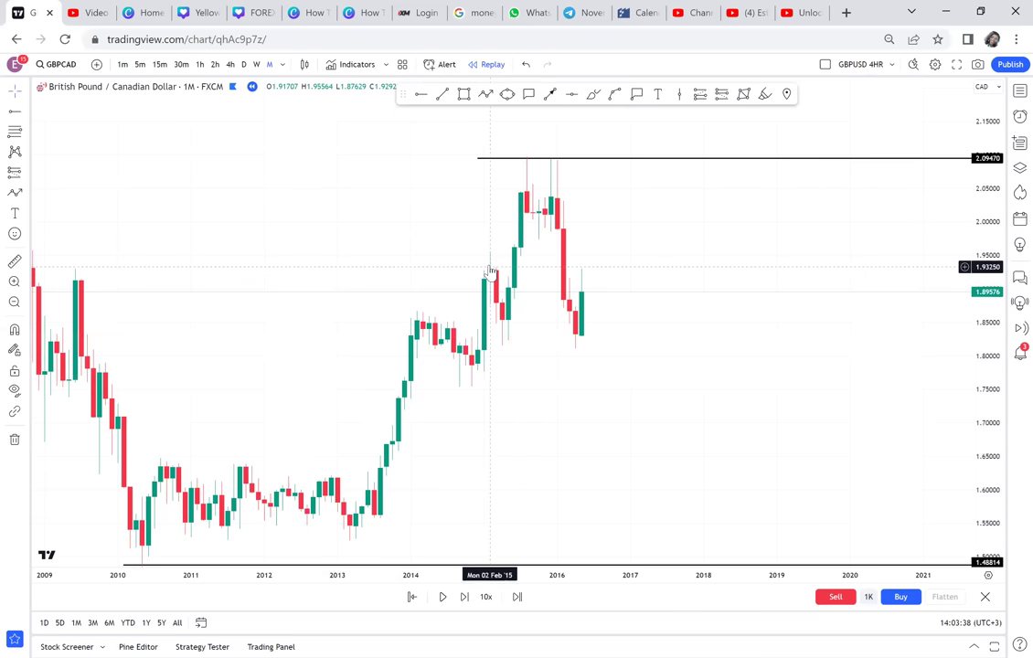
Step: Draw an arrow rising from about 1.70 under late 2015 to the red candles at the early 2016 low
scroll(711, 254, up, 3)
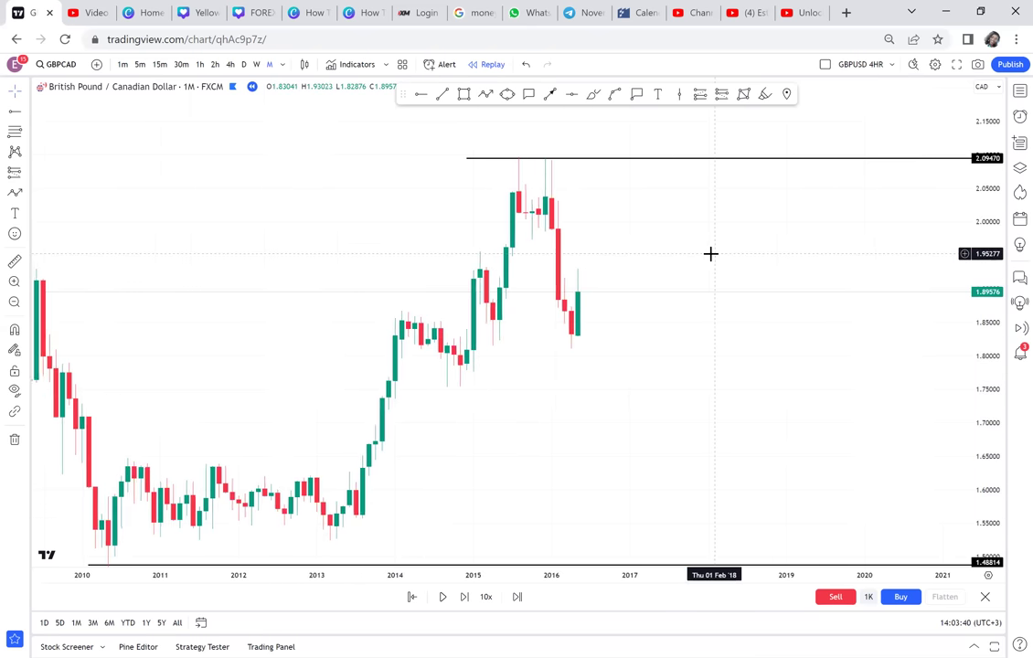
scroll(712, 254, up, 1)
drag(742, 233, 809, 167)
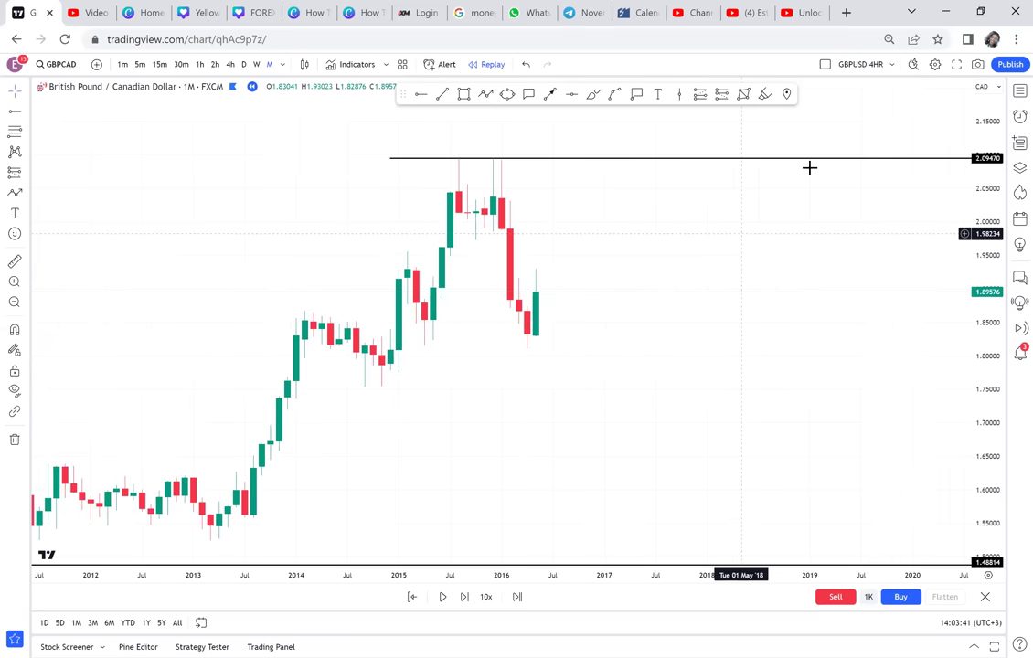
click(550, 95)
click(533, 356)
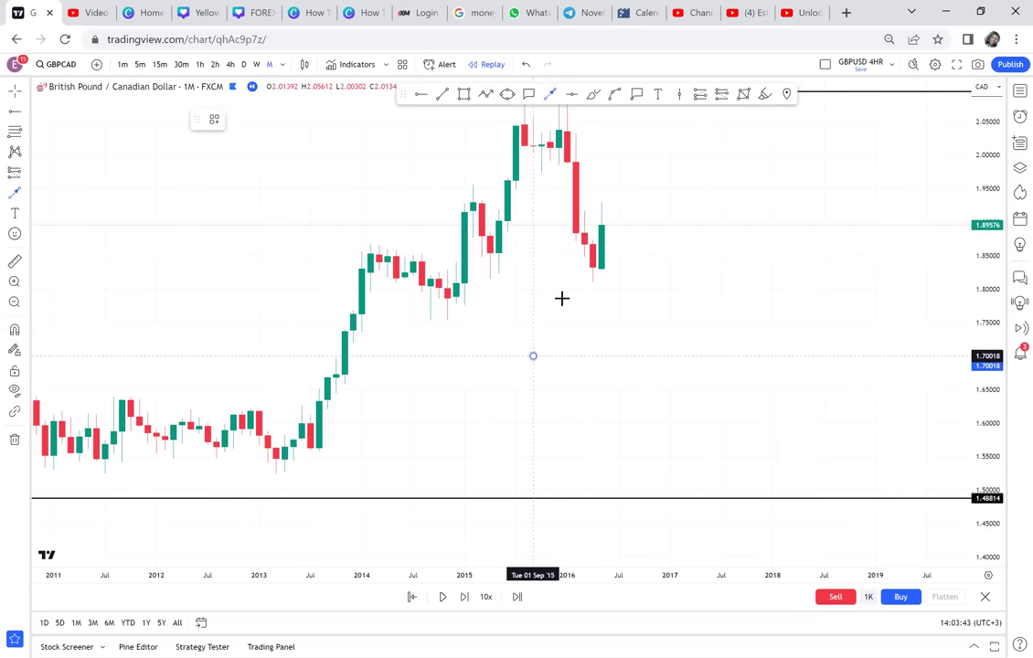
click(579, 265)
Step: Remove the two rays and the arrow by clearing all drawings from the chart
drag(631, 310, 617, 325)
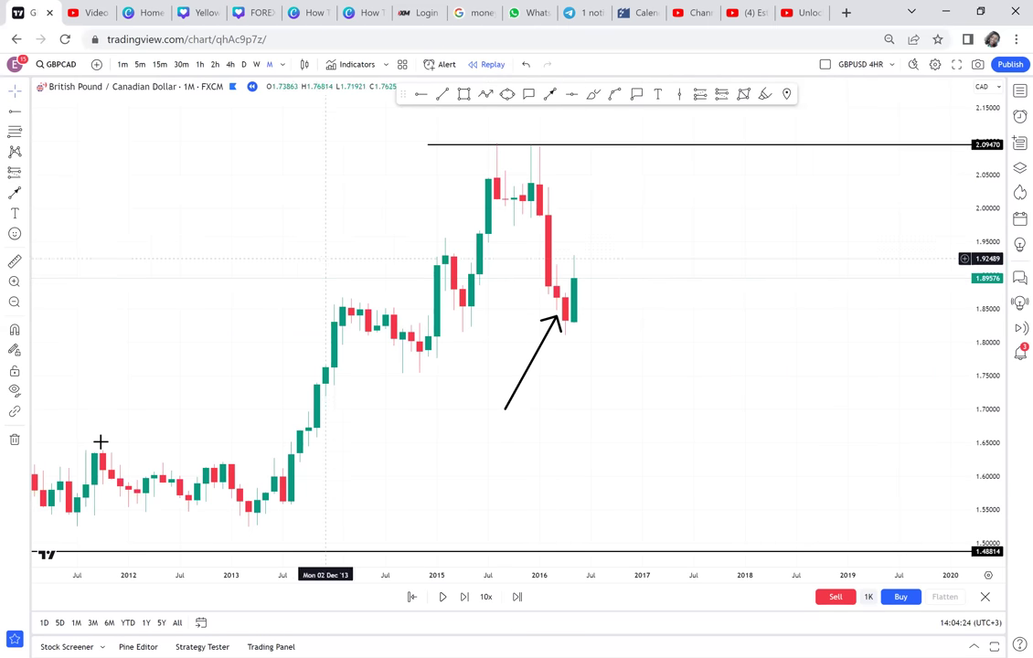
click(24, 440)
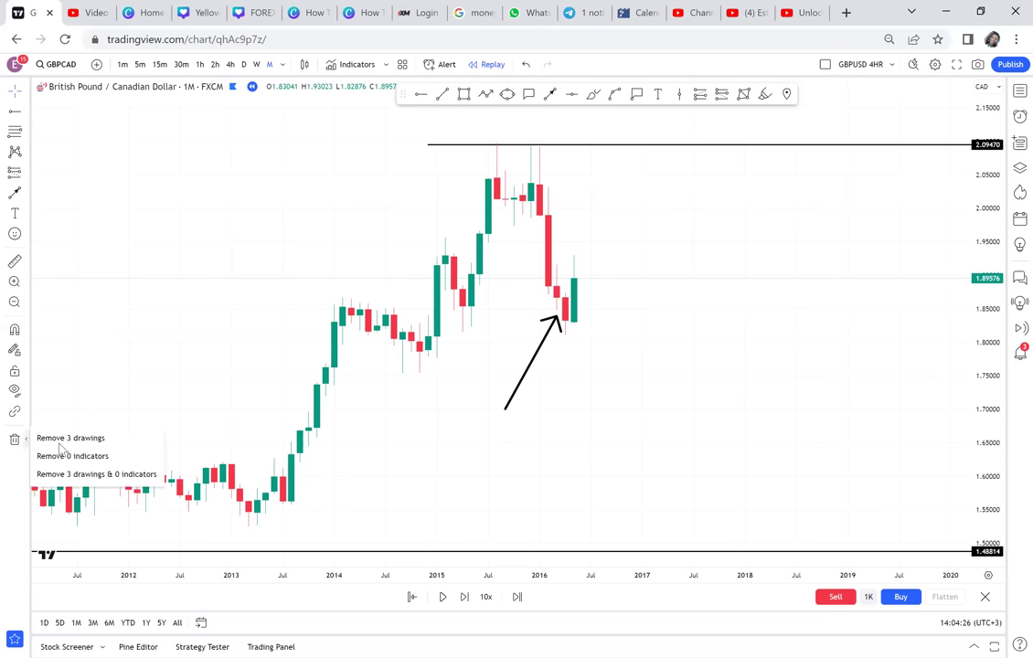
click(72, 439)
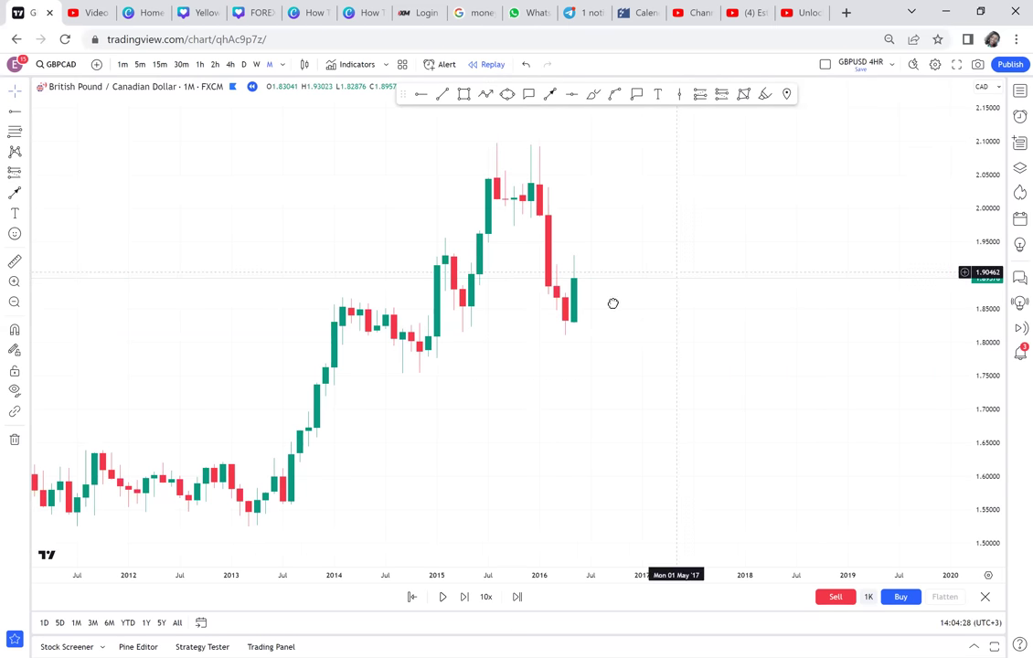
Step: Mark the support zone with a rectangle from about 1.851 to 1.814, spanning December 2014 to August 2017
drag(614, 301, 556, 247)
click(464, 96)
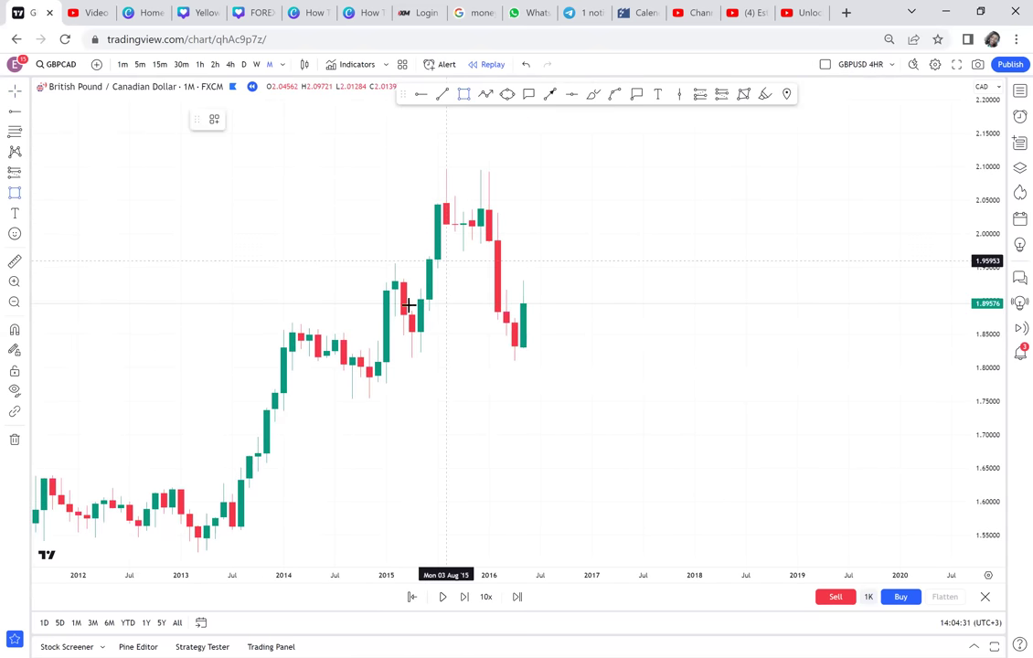
click(377, 334)
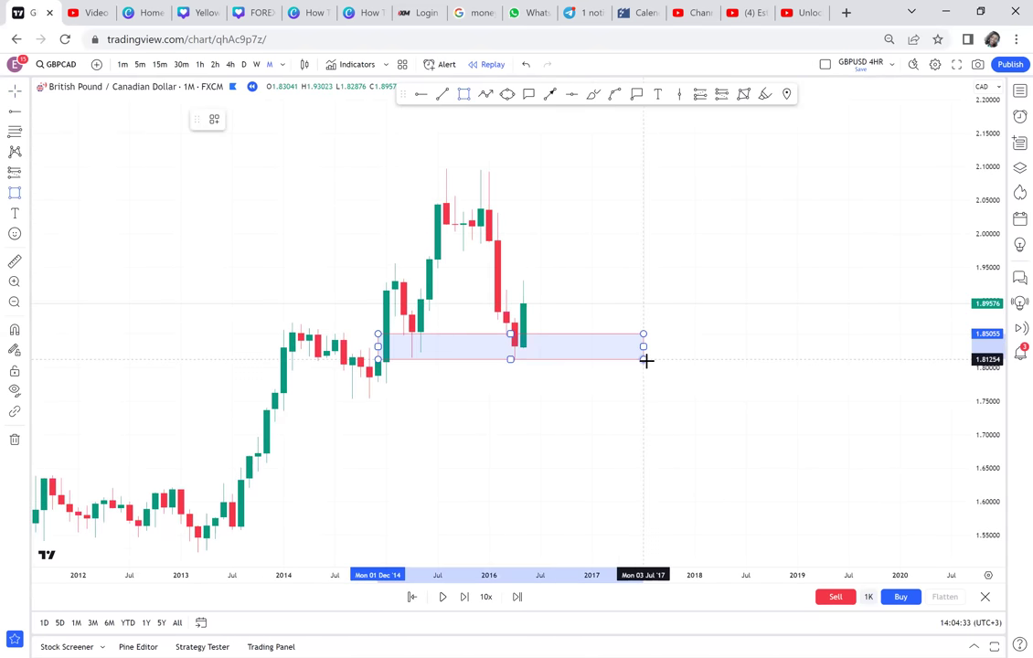
click(652, 359)
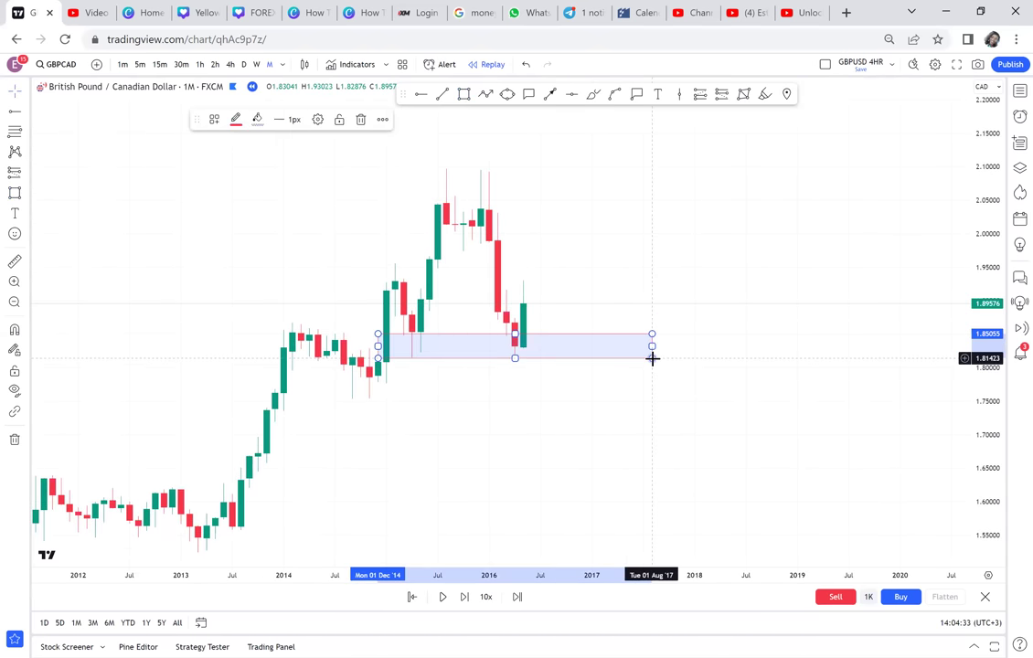
click(687, 311)
Step: Label the support rectangle with a text note using the saved template "POSSIBLE DOUBLE BOTTOM"
drag(688, 315, 695, 342)
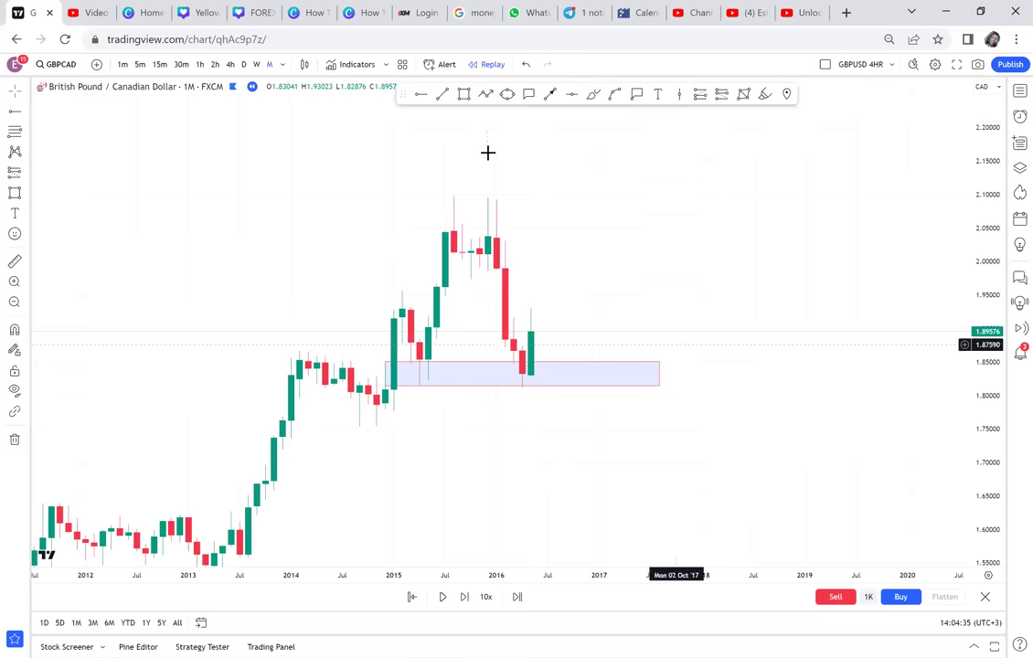
click(658, 96)
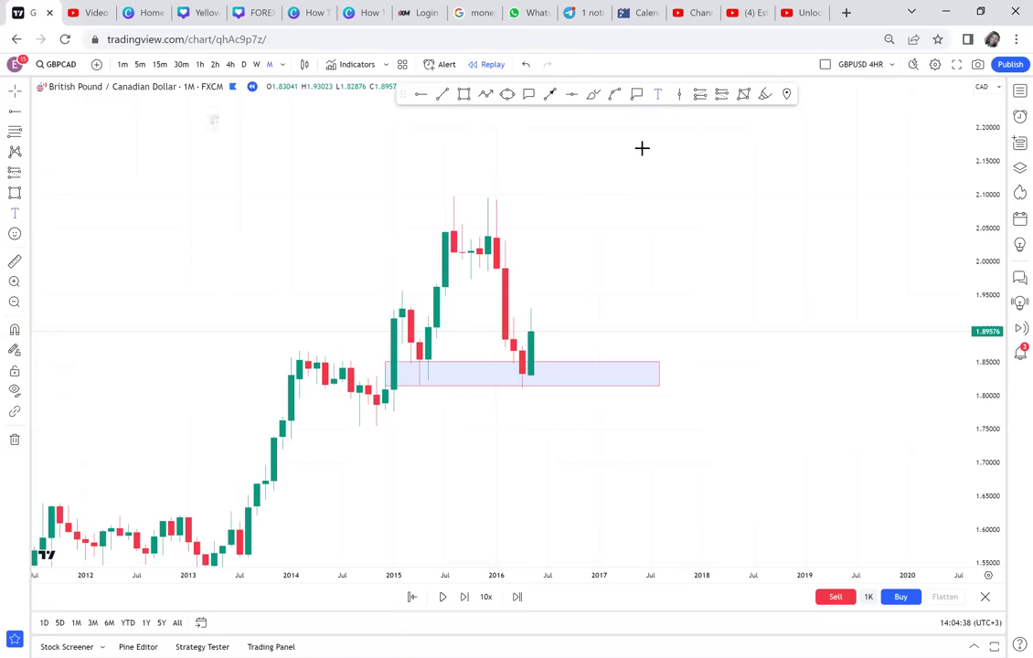
click(446, 374)
click(470, 504)
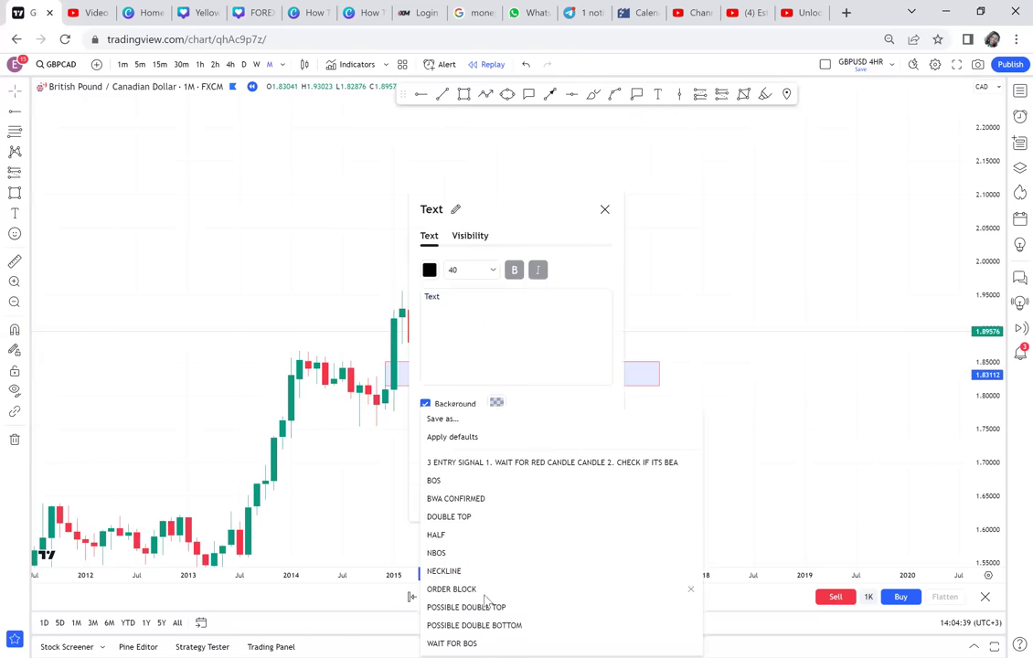
click(489, 629)
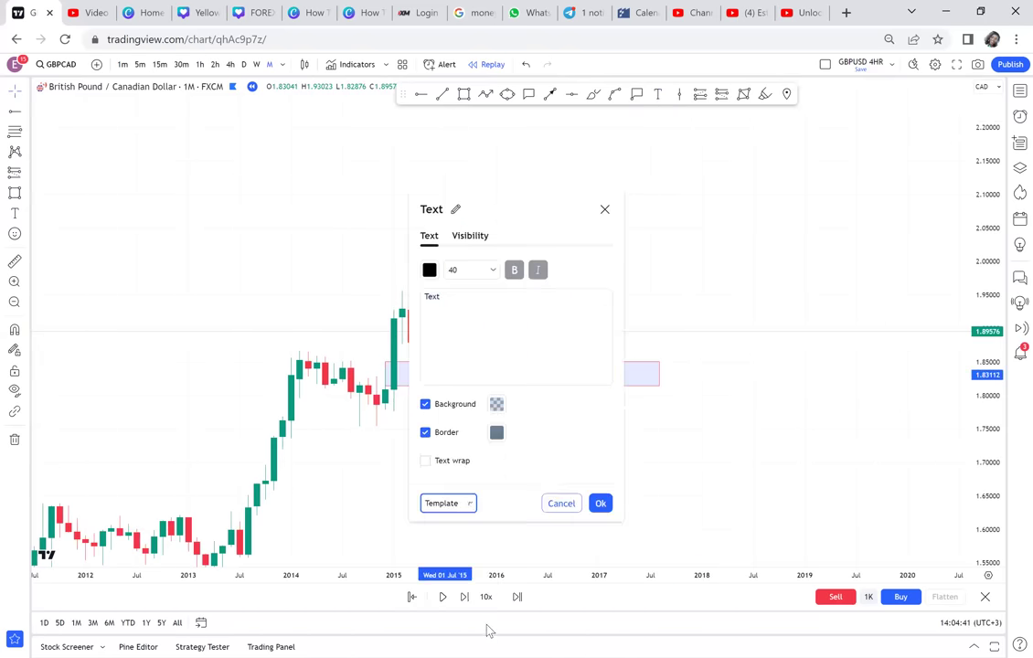
click(766, 281)
click(545, 380)
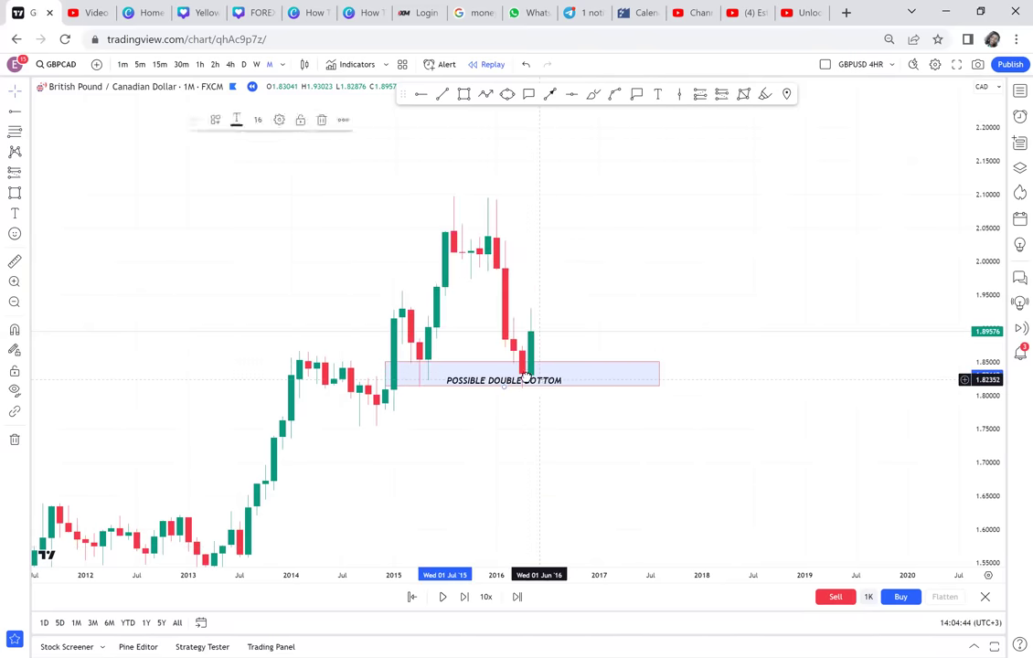
Step: Shift the POSSIBLE DOUBLE BOTTOM note back to April 2015 and mark the twin highs with a horizontal line at about 2.096
drag(545, 380, 519, 378)
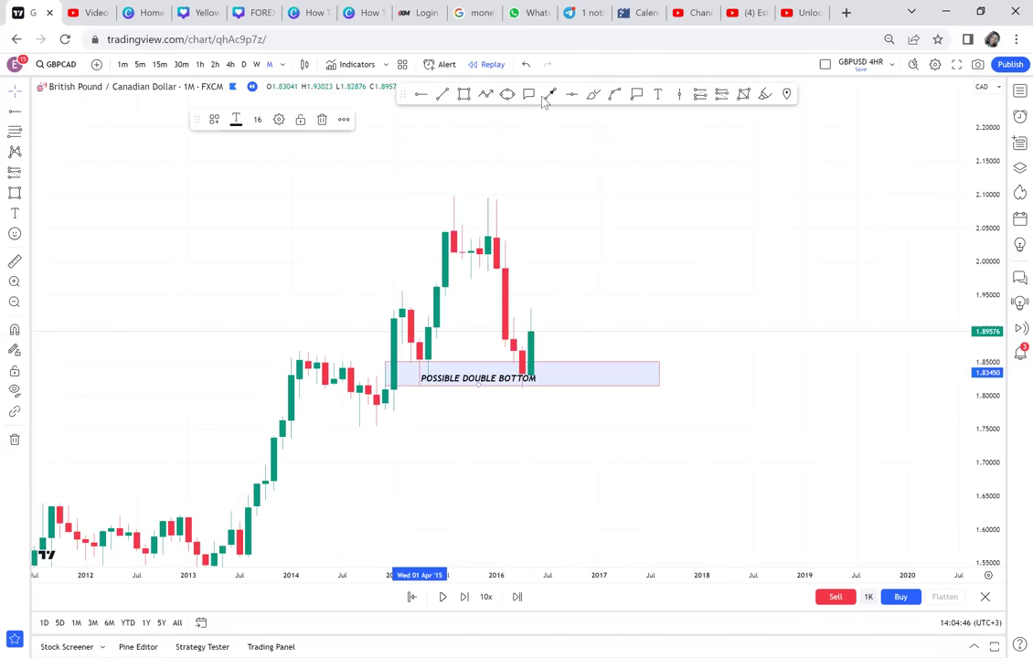
click(570, 95)
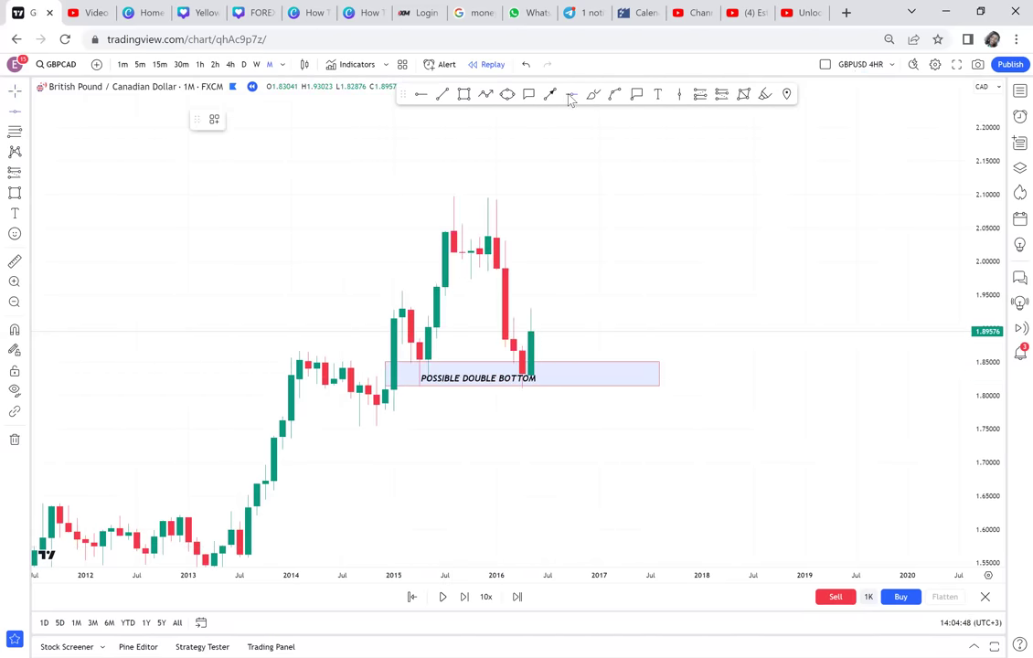
click(385, 197)
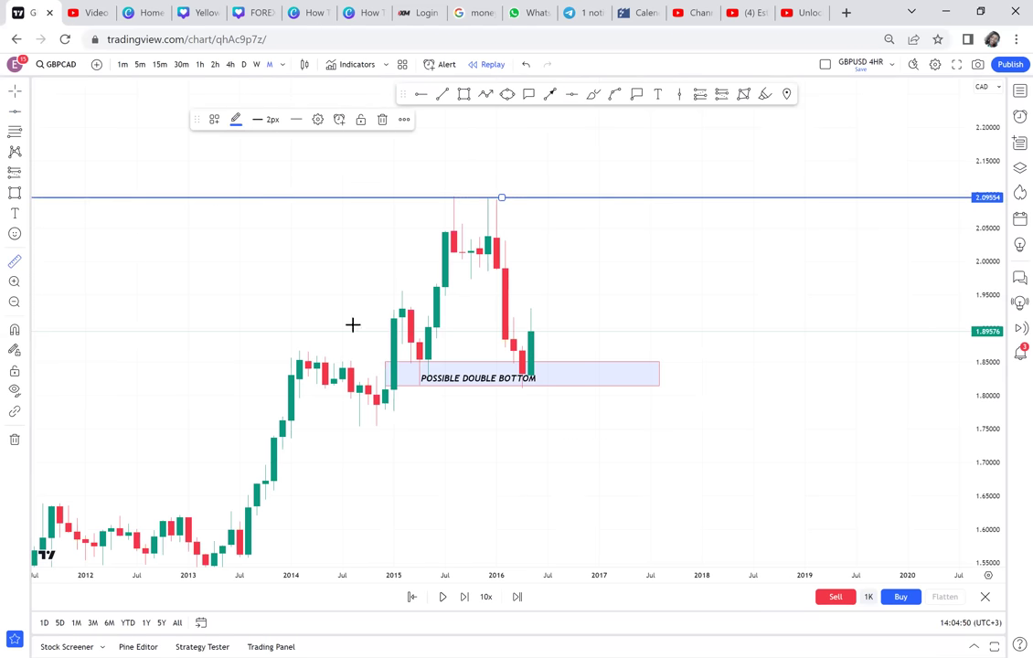
Step: Measure the price range from the support zone's lower edge up to the horizontal line at the twin highs
shift+click(402, 386)
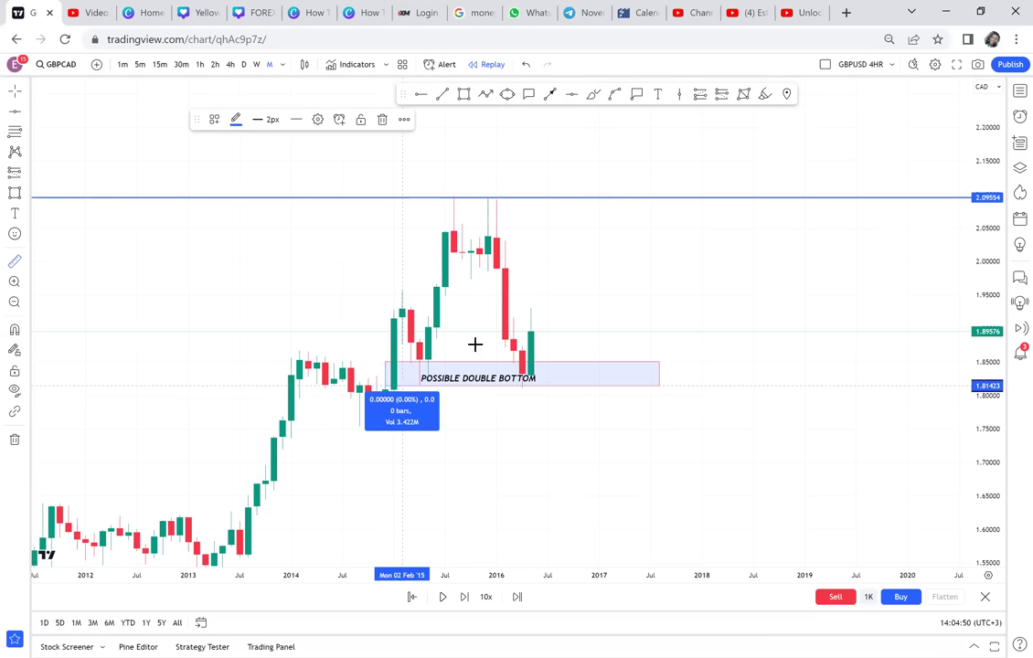
click(670, 197)
mouse_move(558, 155)
mouse_down()
mouse_move(548, 120)
mouse_move(556, 133)
mouse_move(546, 169)
mouse_up()
Step: Draw a second horizontal line at about 1.958 on the early 2015 high and colour it green
click(574, 95)
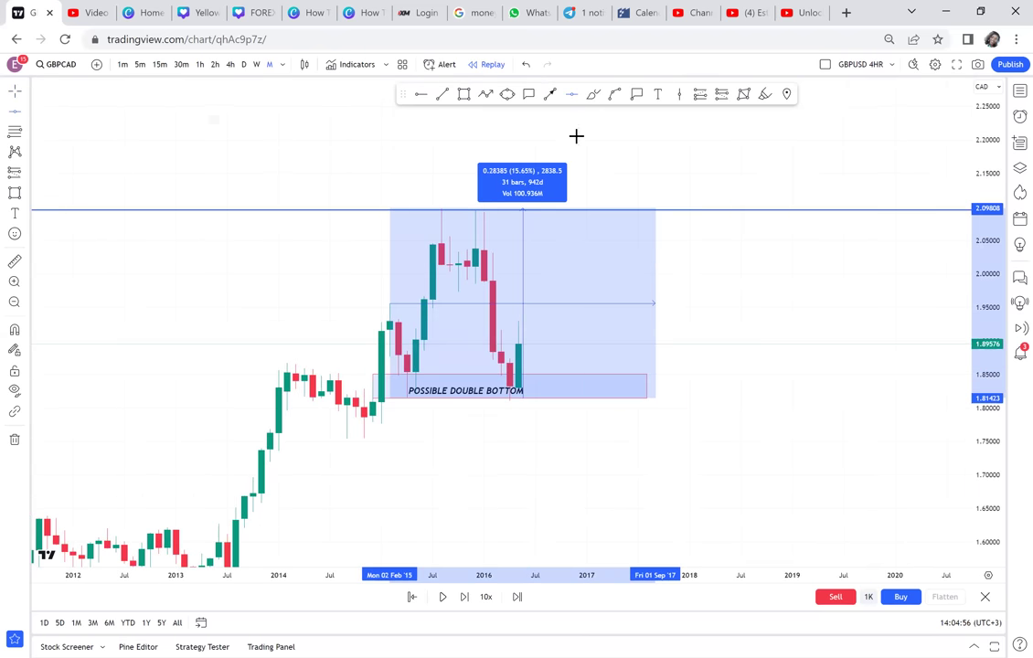
click(534, 302)
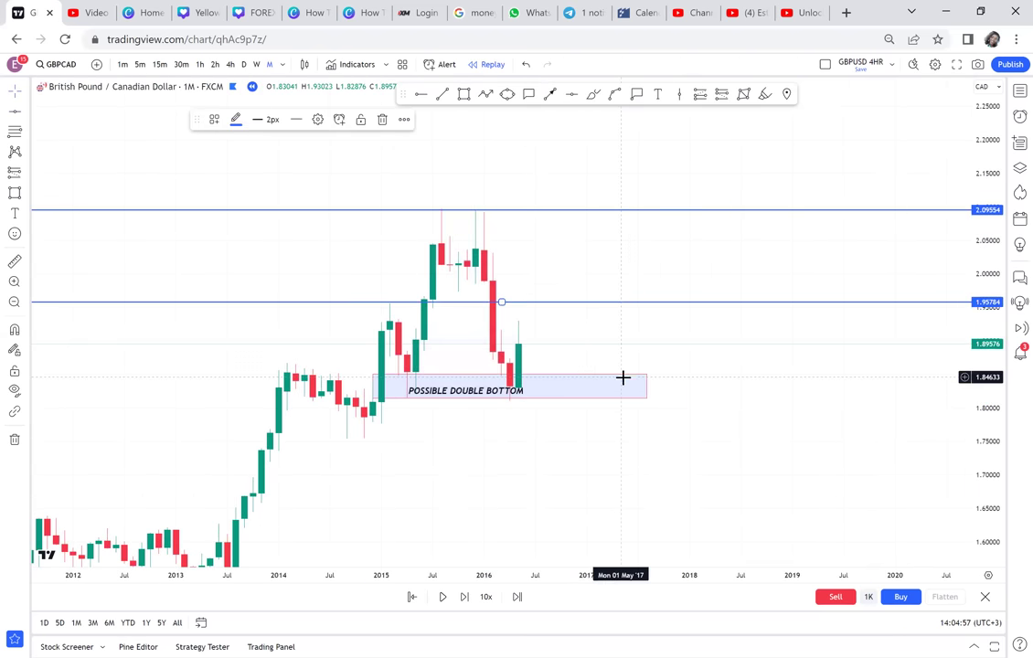
click(235, 120)
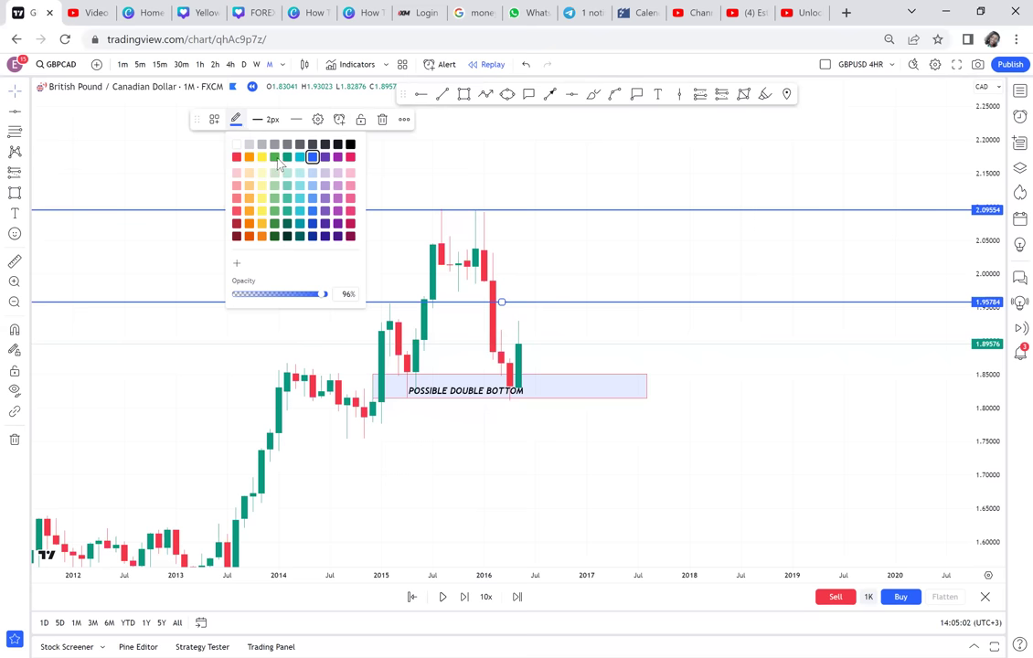
click(274, 156)
Step: Draw a stepped bullish path arrow from mid-2016 below the green line, breaking and retesting both horizontal lines, up to about 2.236 in September 2017
drag(340, 394, 471, 248)
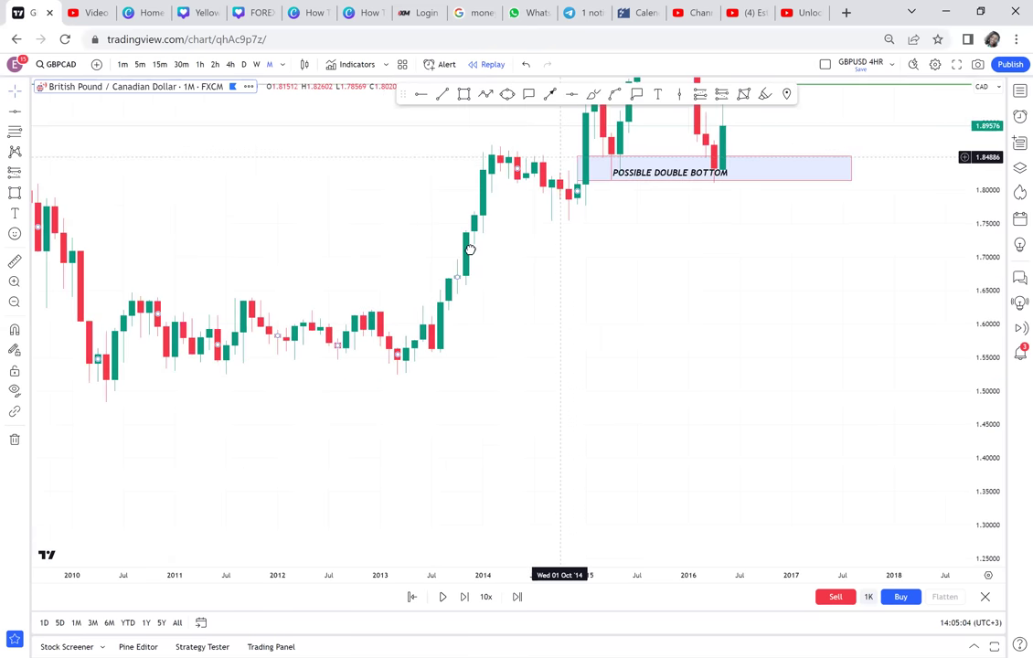
scroll(471, 249, down, 1)
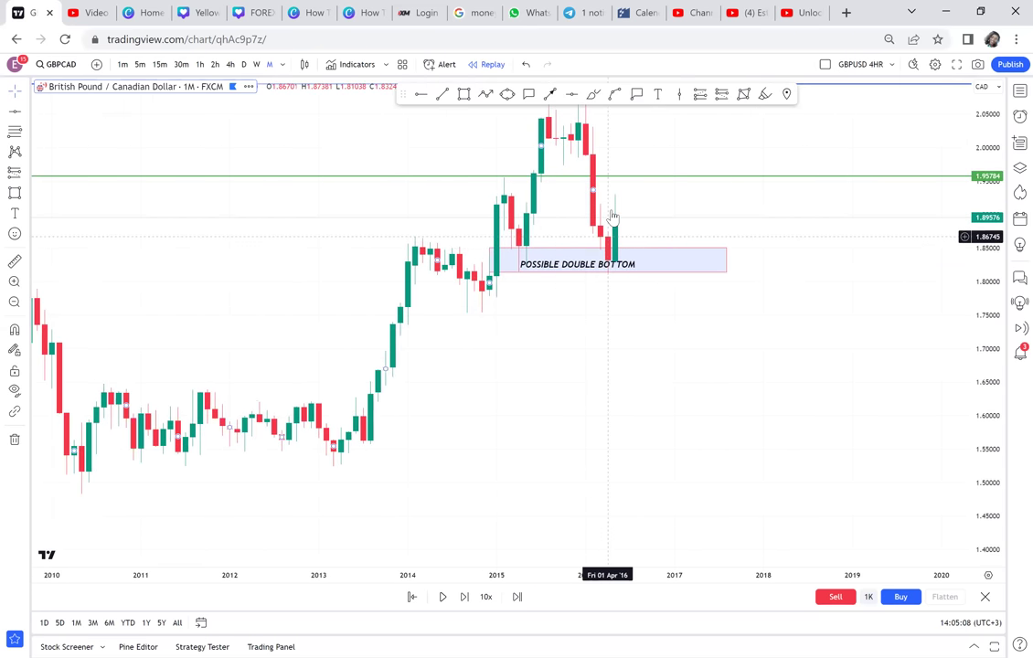
drag(601, 210, 552, 263)
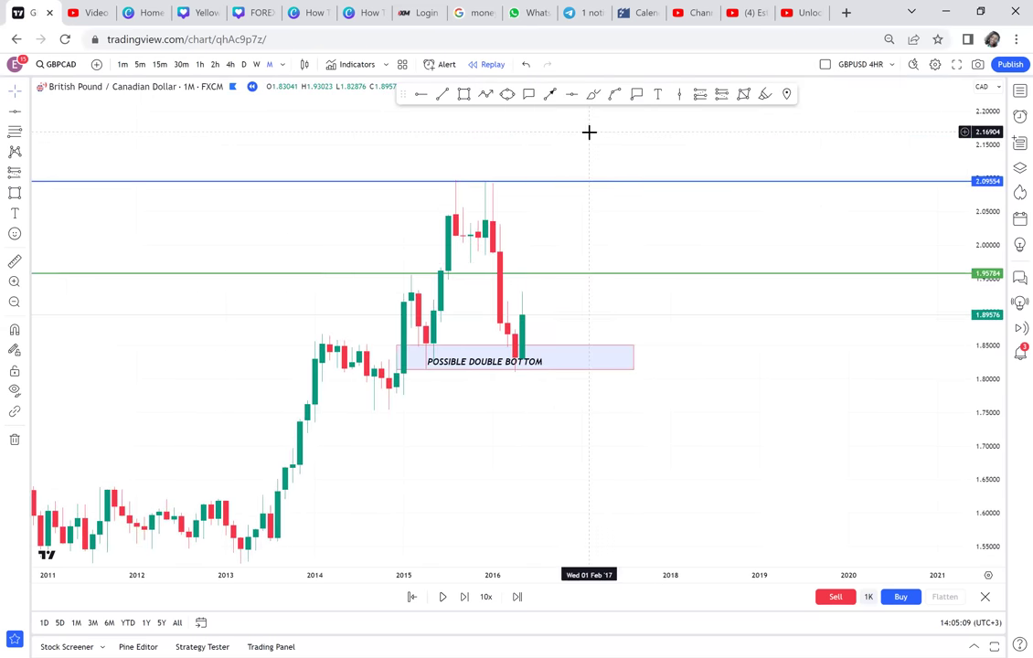
drag(574, 149, 547, 187)
click(485, 95)
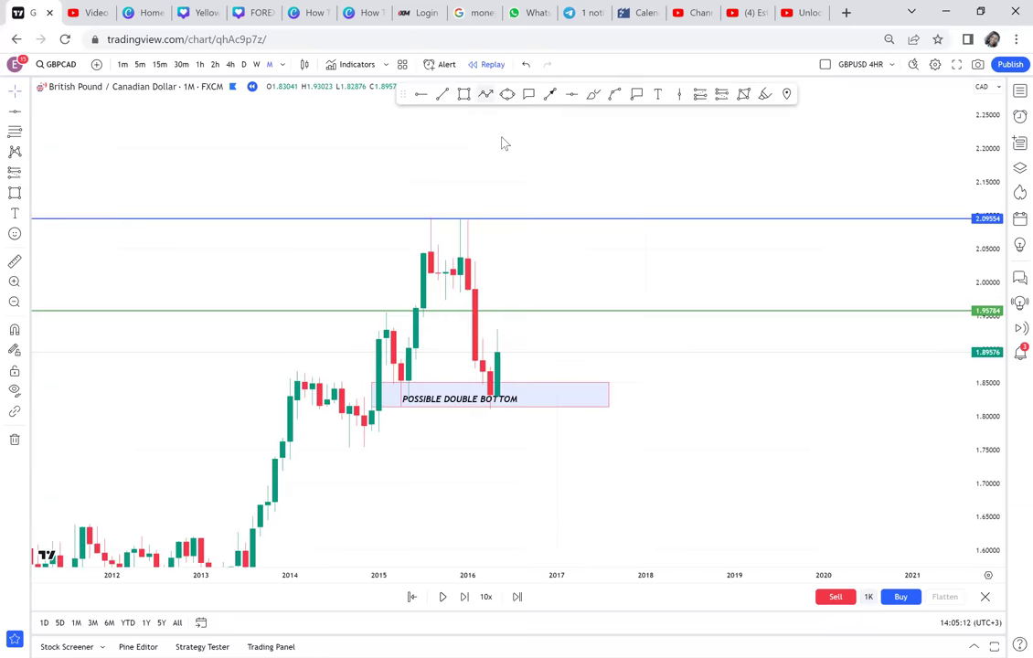
click(526, 290)
click(548, 310)
click(570, 203)
click(593, 215)
double_click(614, 125)
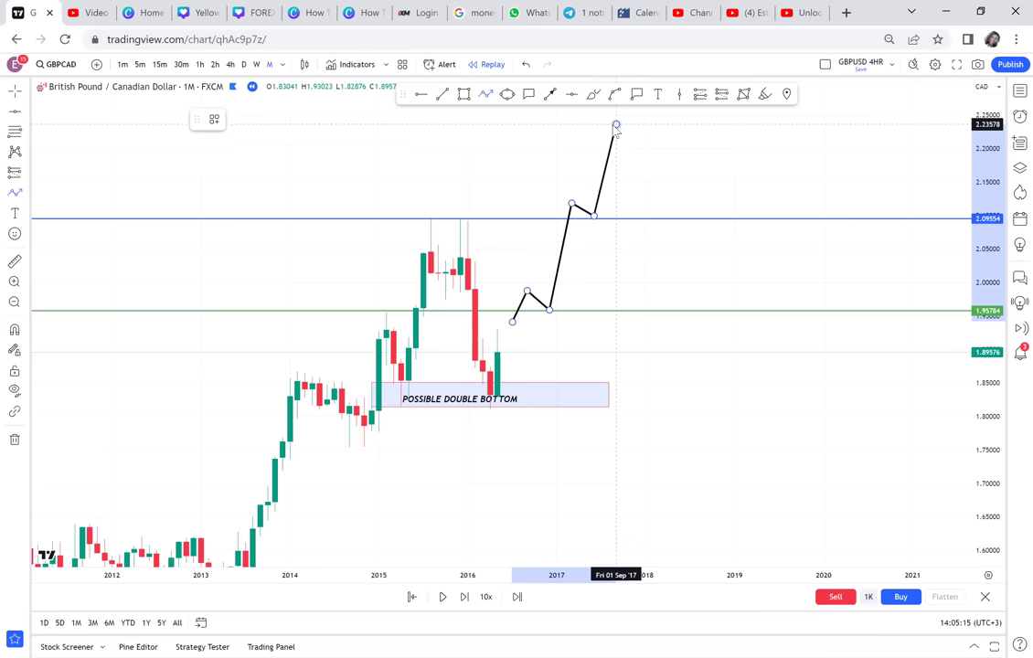
click(654, 164)
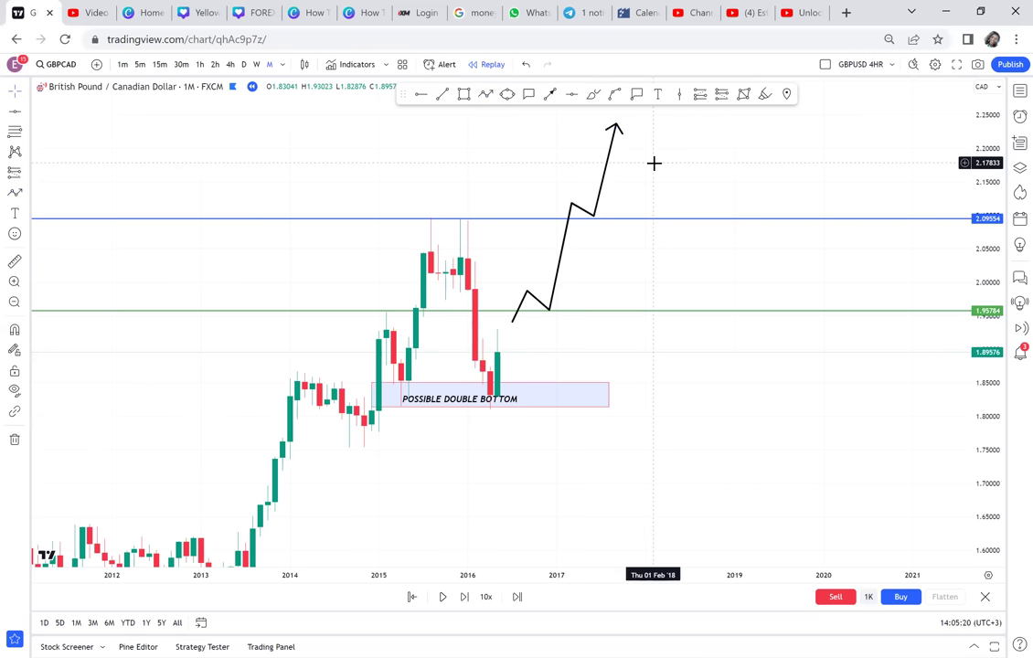
Step: Mark with a small ellipse where the long red early 2016 candle crosses the green 1.958 line
scroll(654, 164, up, 2)
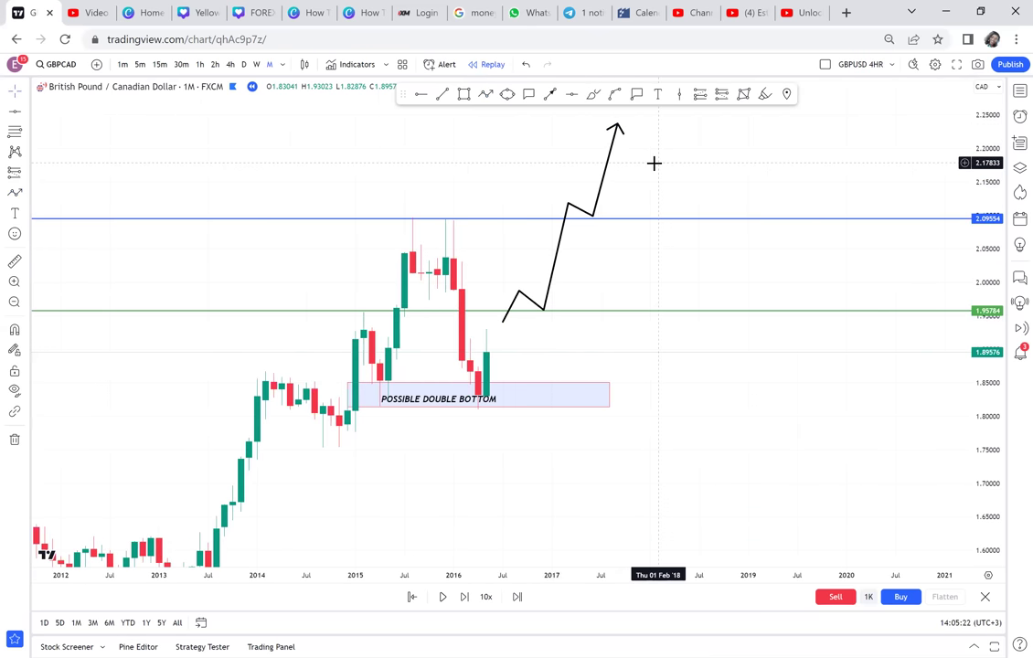
scroll(654, 164, up, 1)
drag(654, 164, 630, 139)
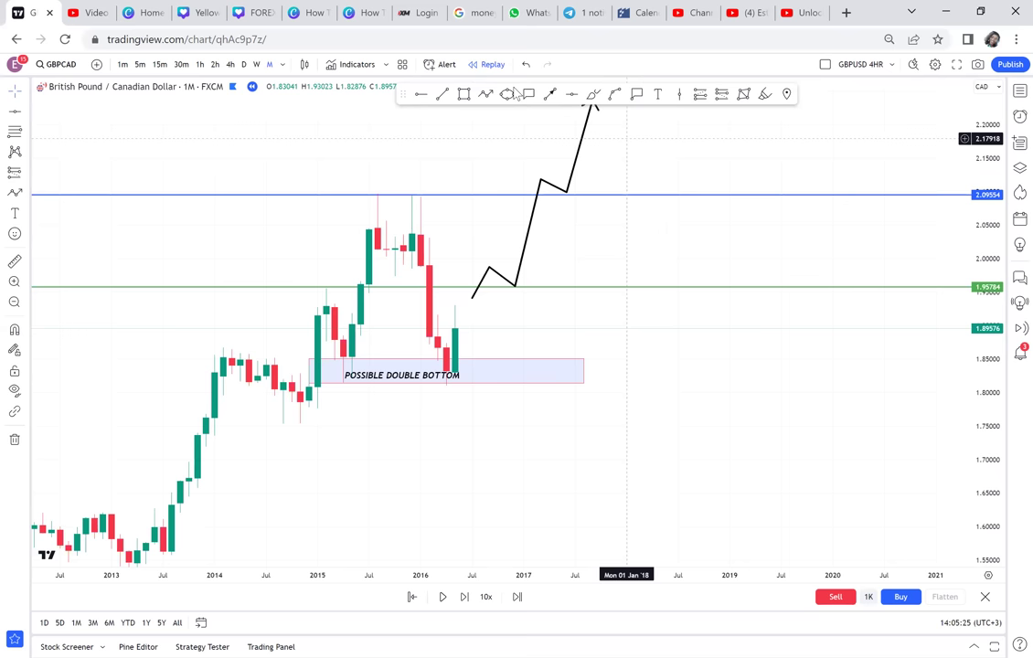
click(508, 95)
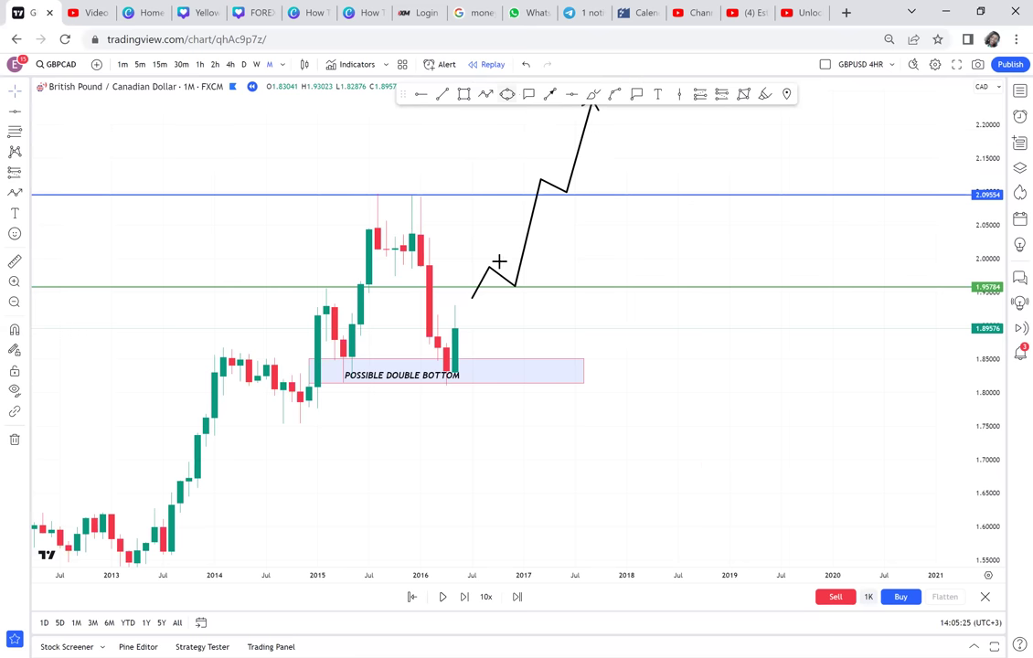
click(431, 285)
click(445, 288)
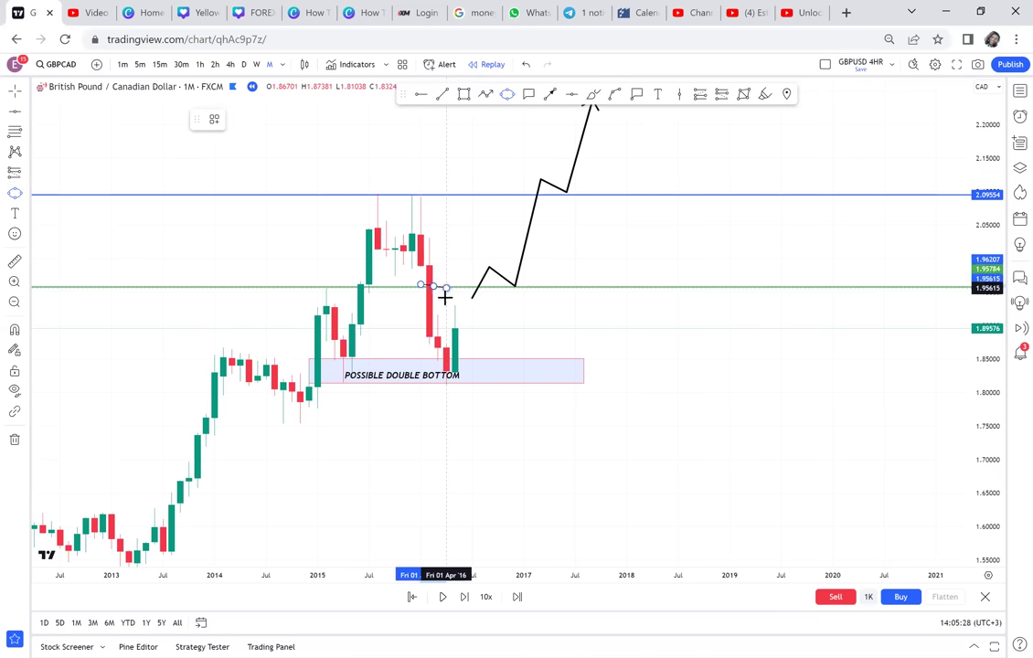
click(445, 298)
click(464, 267)
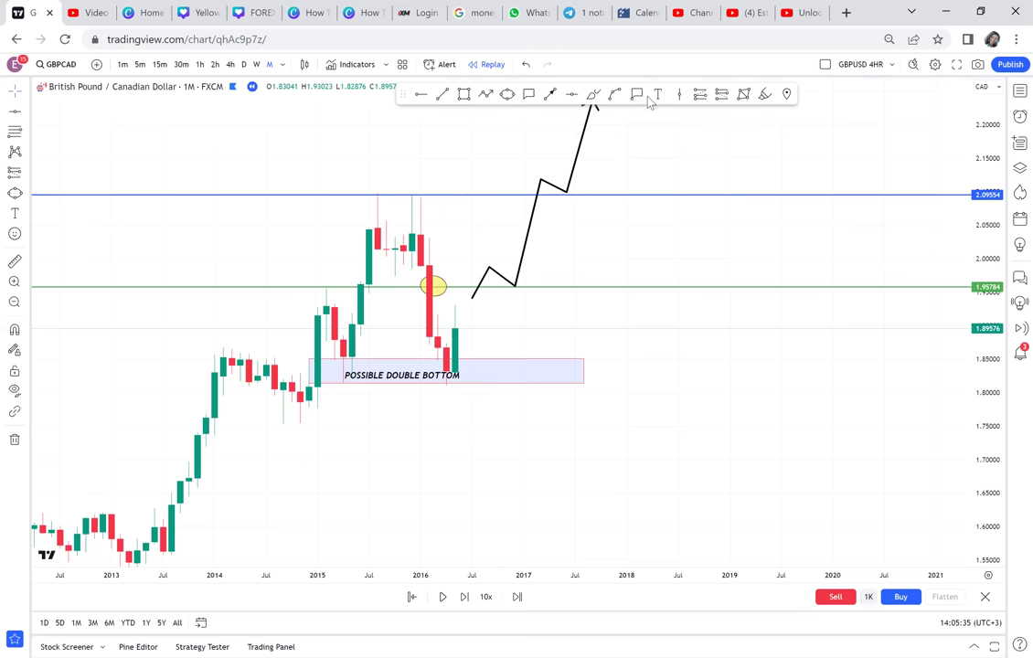
Step: Add a callout reading "NO RBS" that points to the ellipse, with its text box above the 2.096 line at about 2.14
click(528, 95)
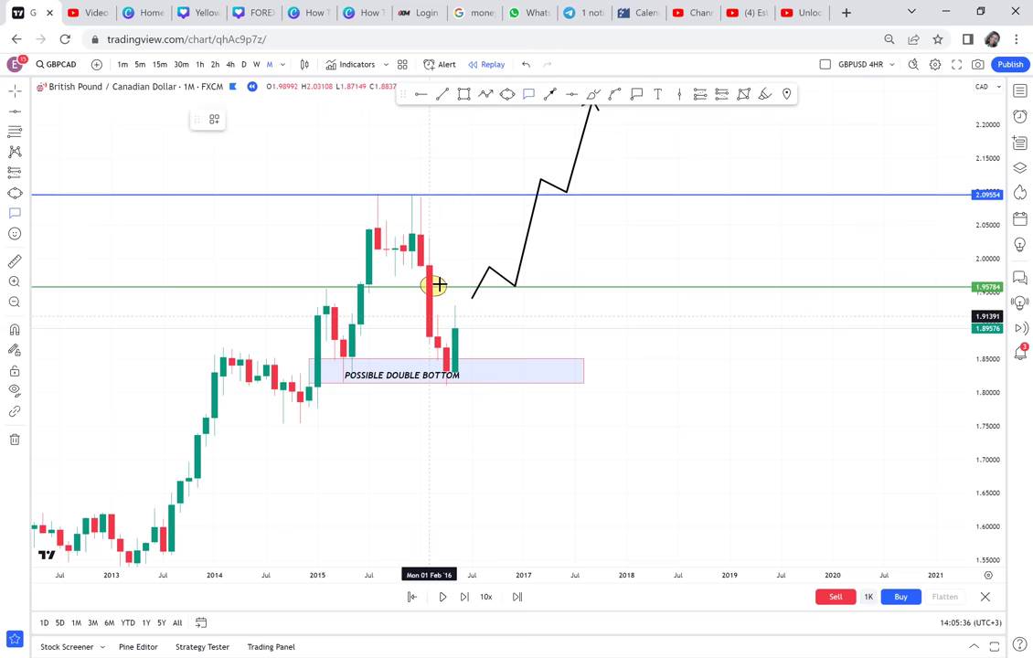
click(456, 256)
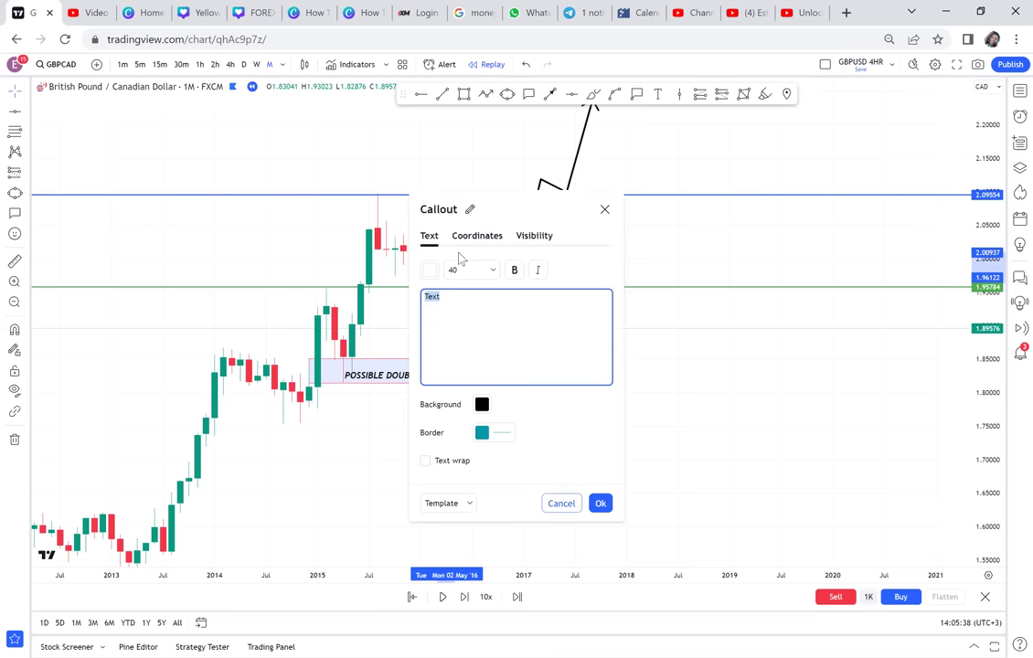
text(RBS)
click(425, 297)
text(NO)
click(722, 326)
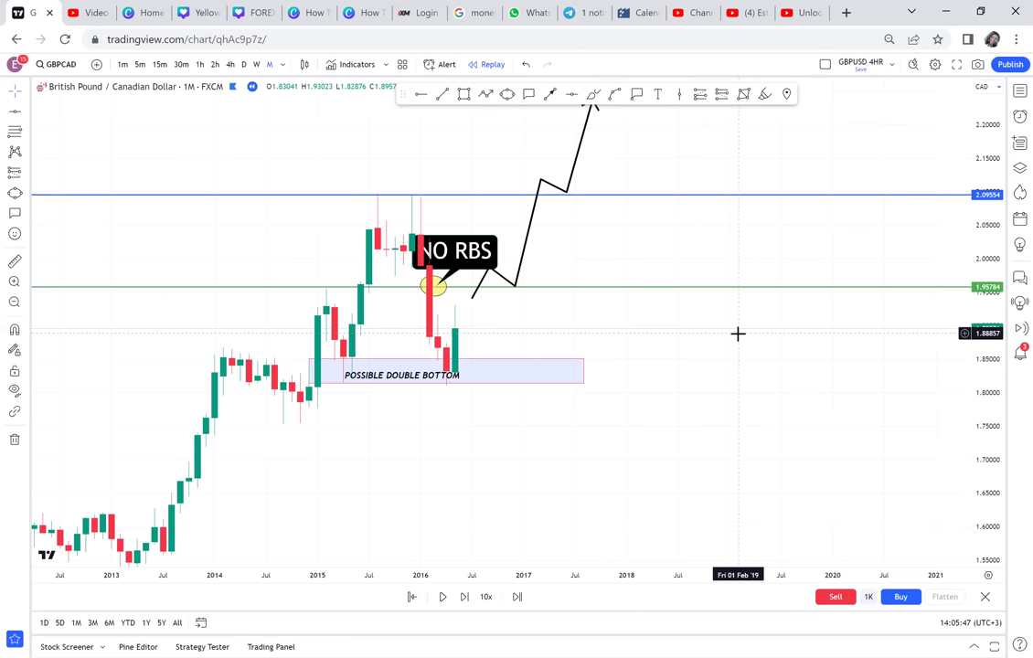
drag(463, 239, 500, 165)
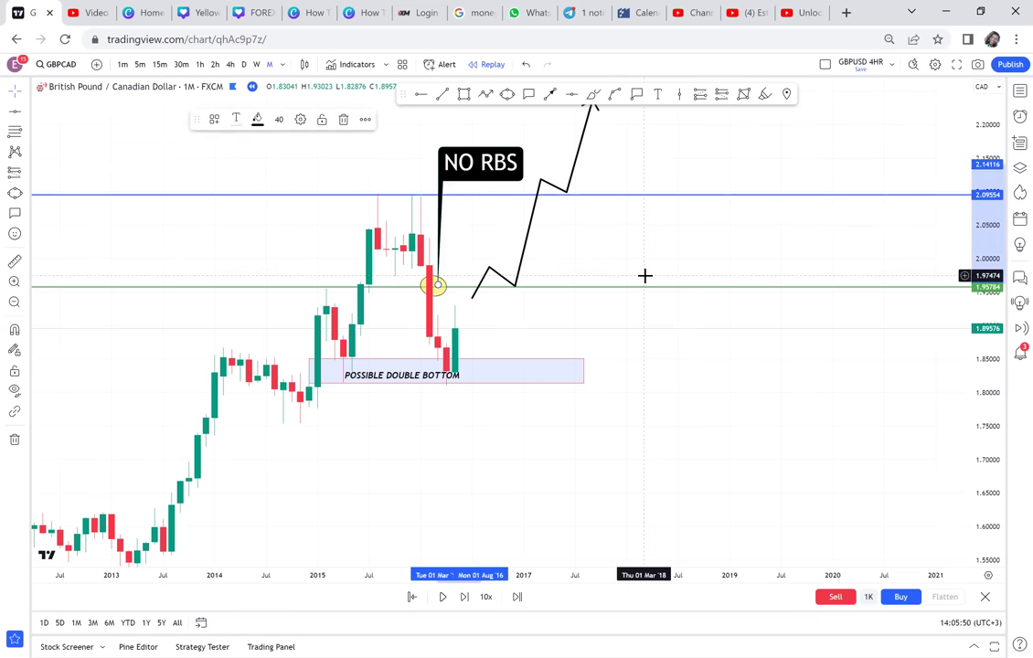
Step: Draw a double bottom path arrow from about 2.44 in December 2017, with two lows near 2.11 and a stepped rise to about 2.54
scroll(650, 275, up, 2)
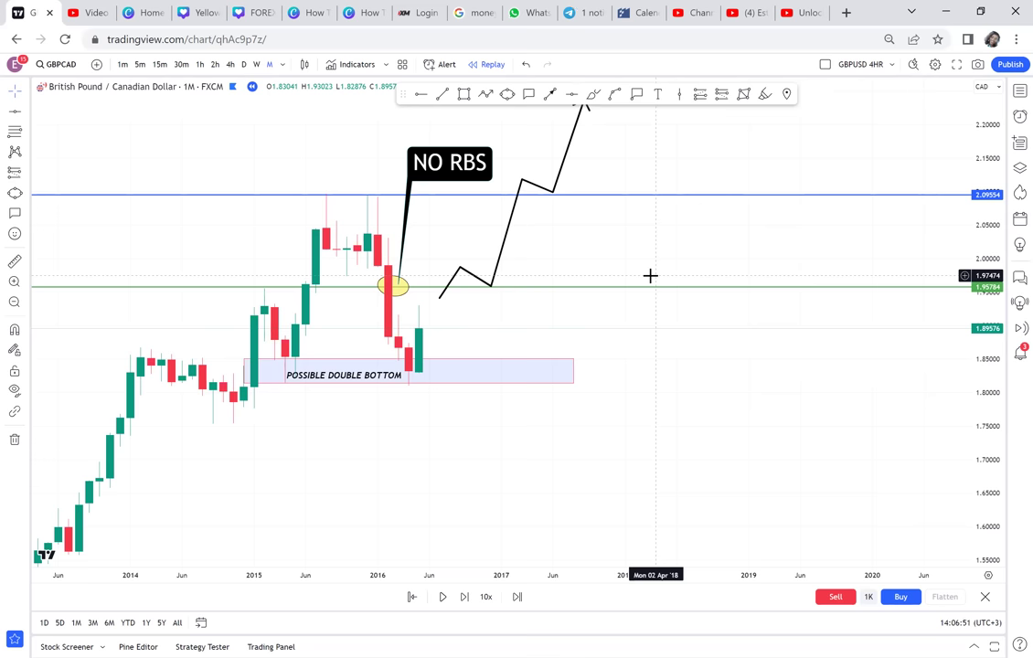
drag(720, 245, 629, 266)
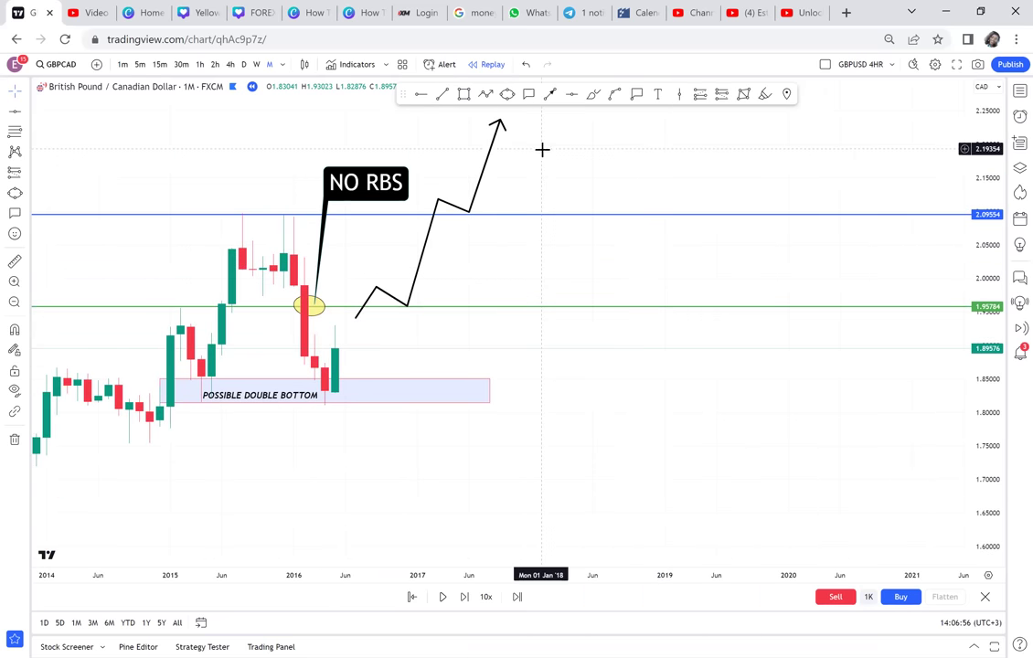
drag(620, 230, 611, 395)
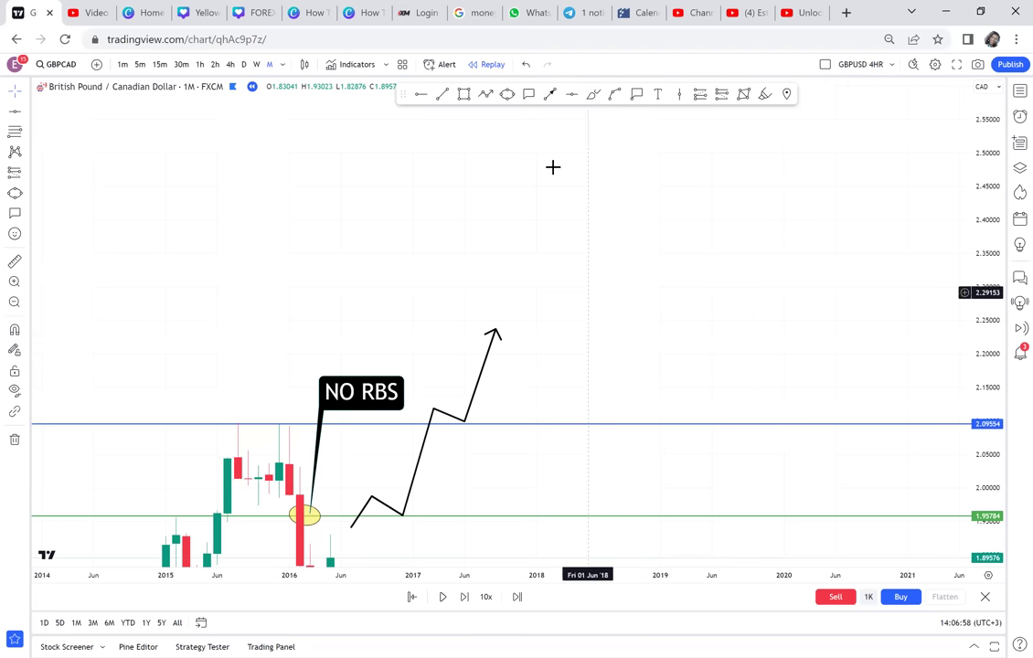
click(485, 94)
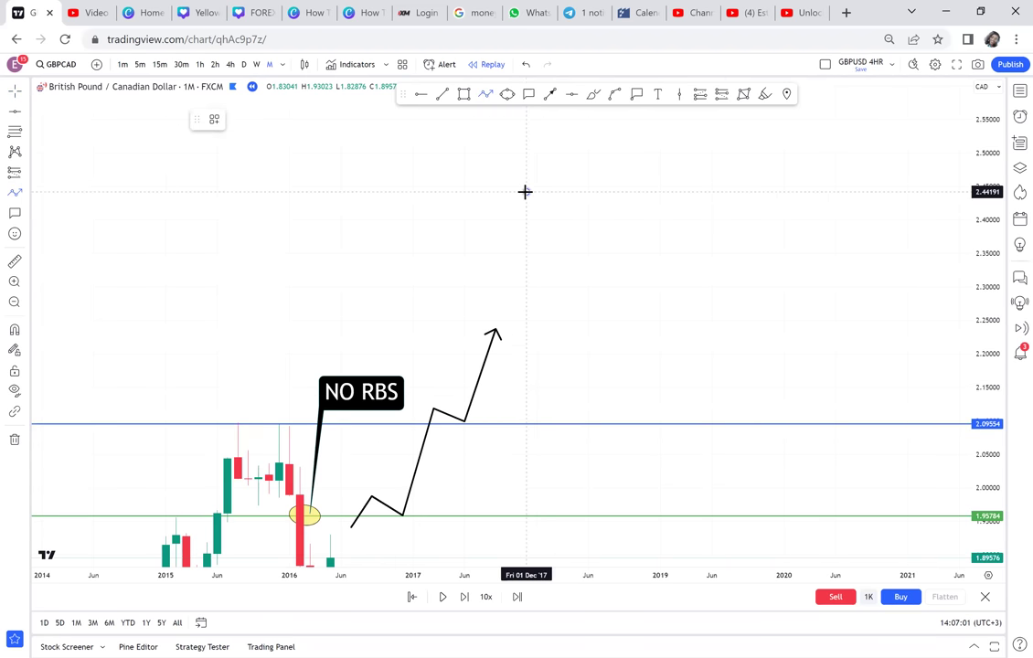
click(526, 192)
double_click(599, 408)
click(650, 260)
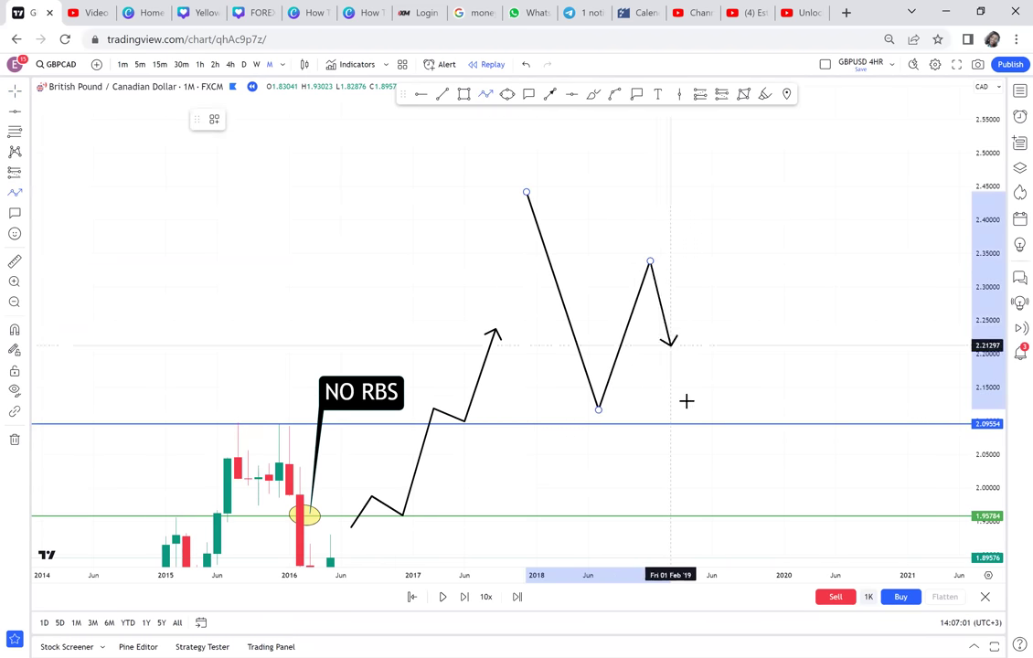
double_click(701, 412)
click(701, 412)
click(723, 321)
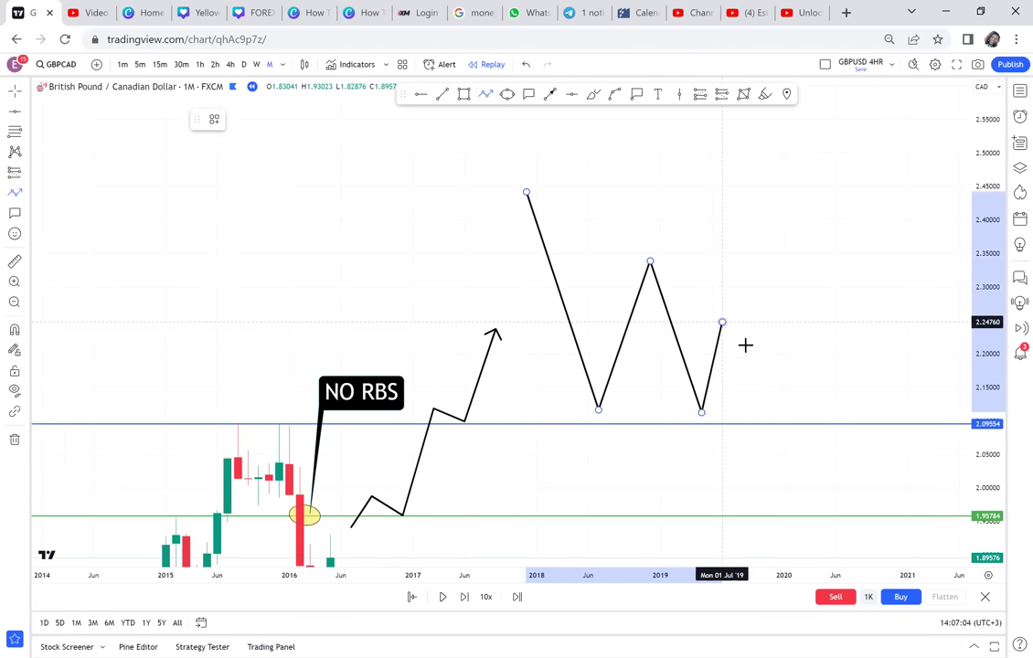
click(742, 343)
click(763, 223)
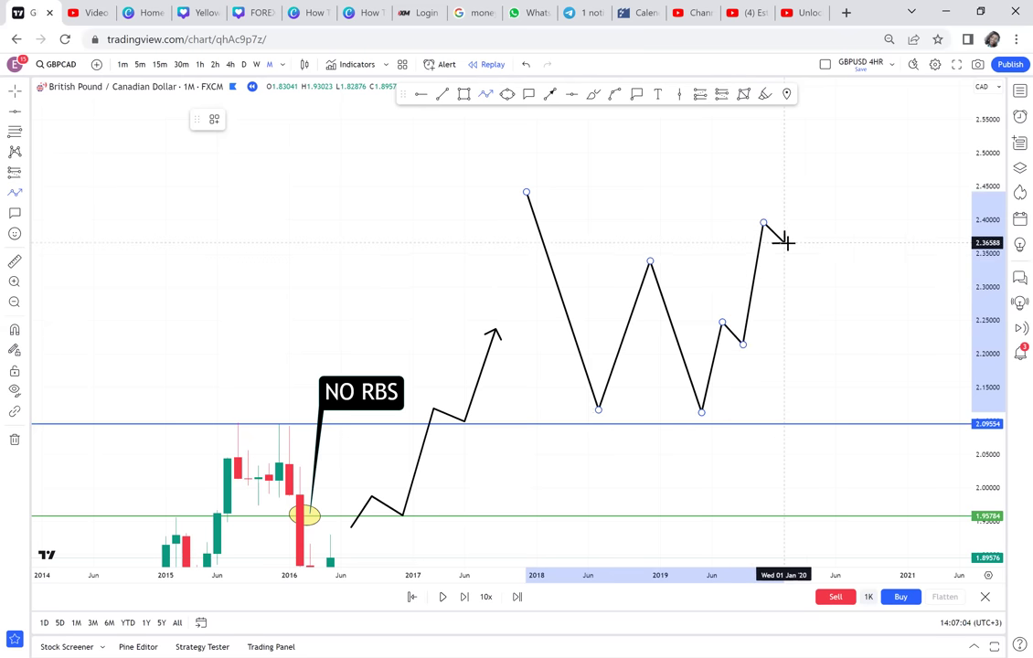
click(784, 243)
double_click(798, 129)
Step: Draw a failed double bottom path arrow from about 2.51 in 2020, with two lows at the 2.096 line, a break, a retest and a fall to 1.958
drag(846, 190, 559, 186)
click(485, 95)
click(591, 143)
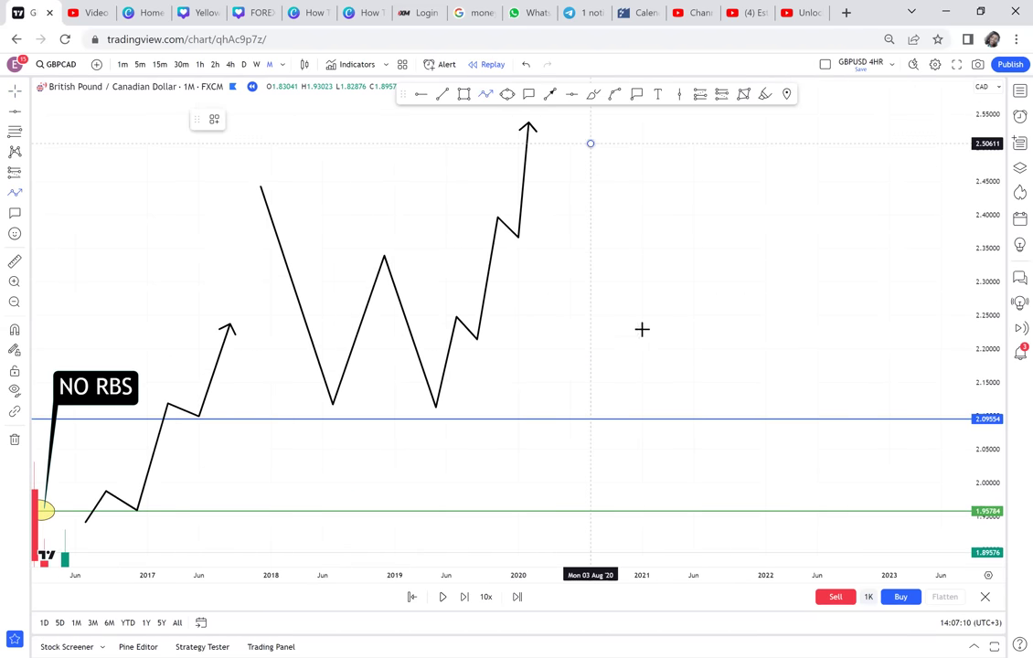
click(663, 419)
click(714, 199)
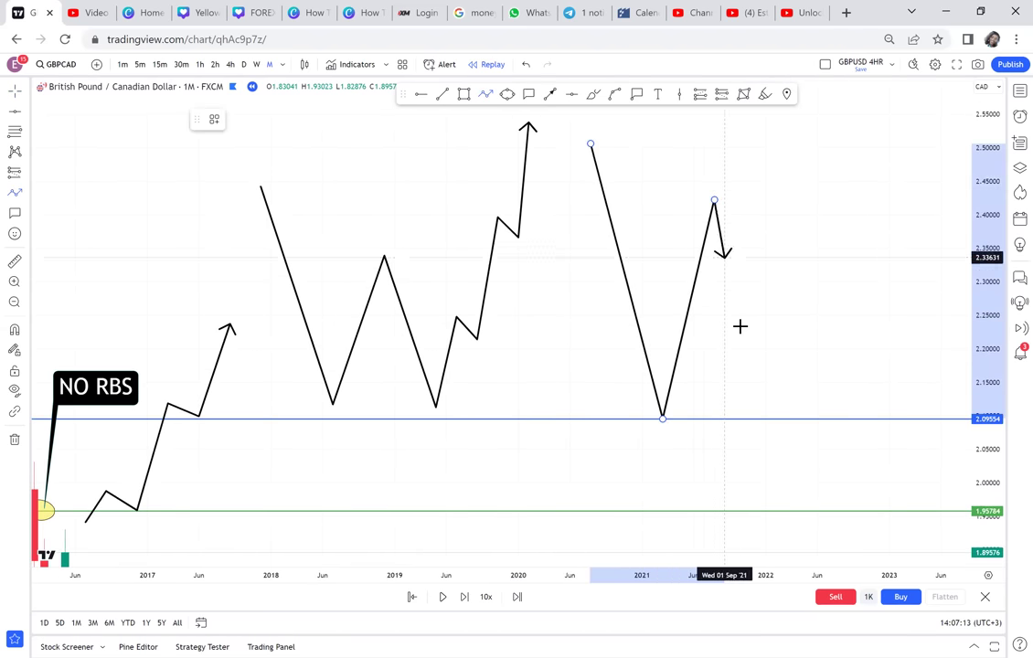
double_click(786, 419)
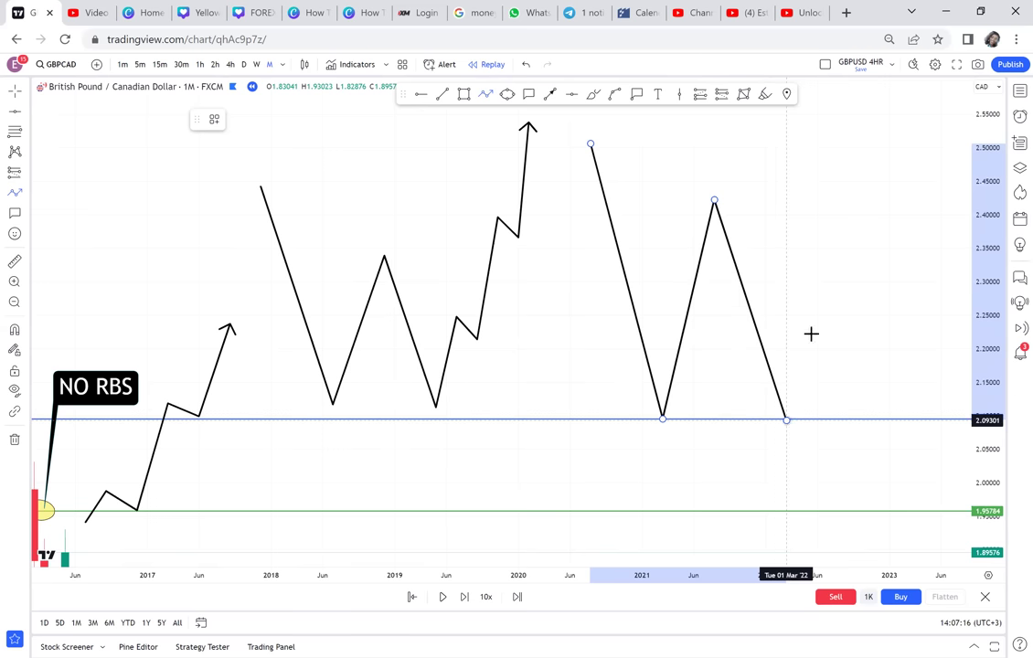
click(828, 302)
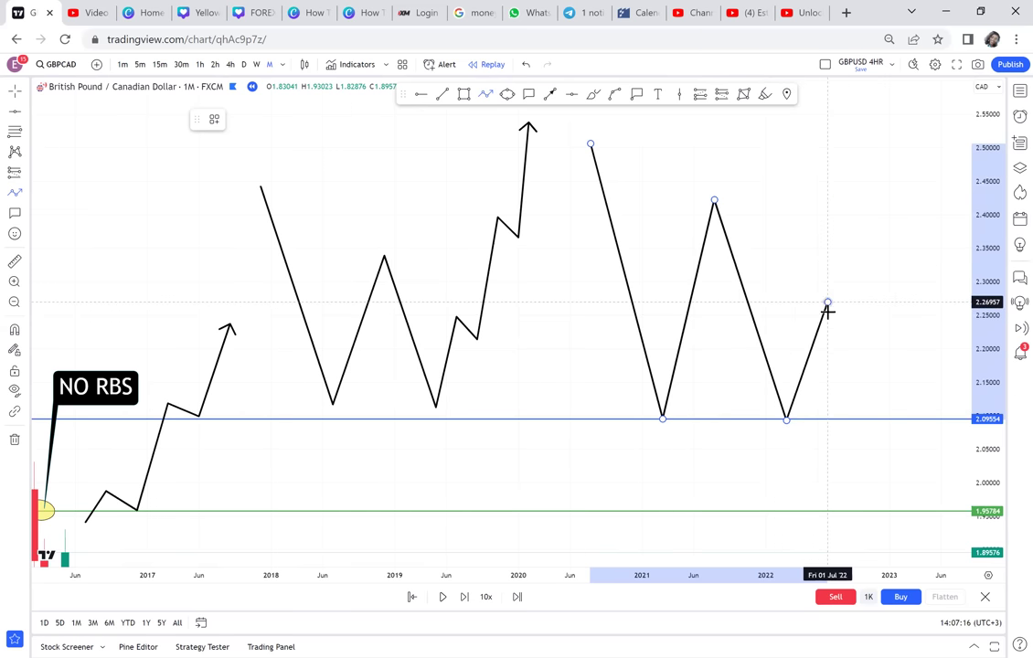
click(869, 439)
click(890, 419)
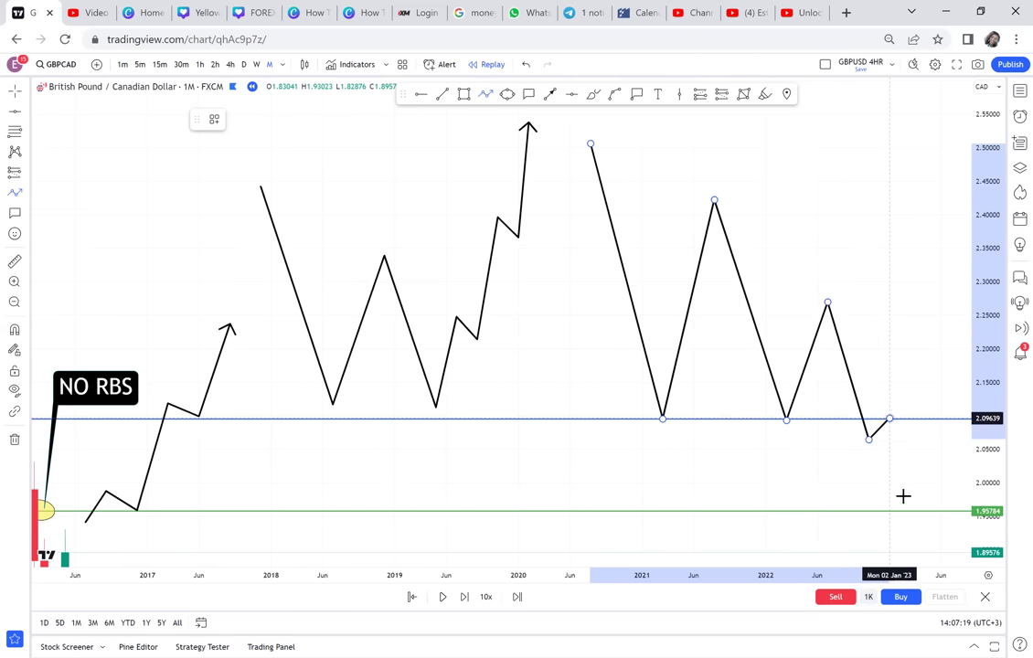
double_click(910, 512)
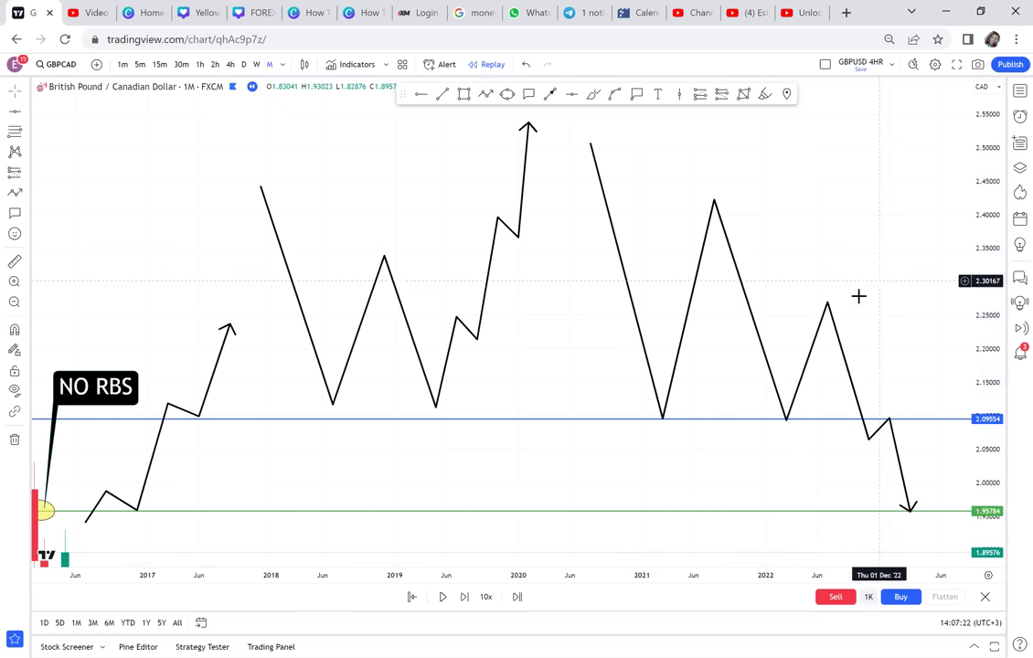
Step: Draw a rectangle zone around the two lows of the first double bottom path, from April 2018 to September 2019 at about 2.130 to 2.104
click(463, 96)
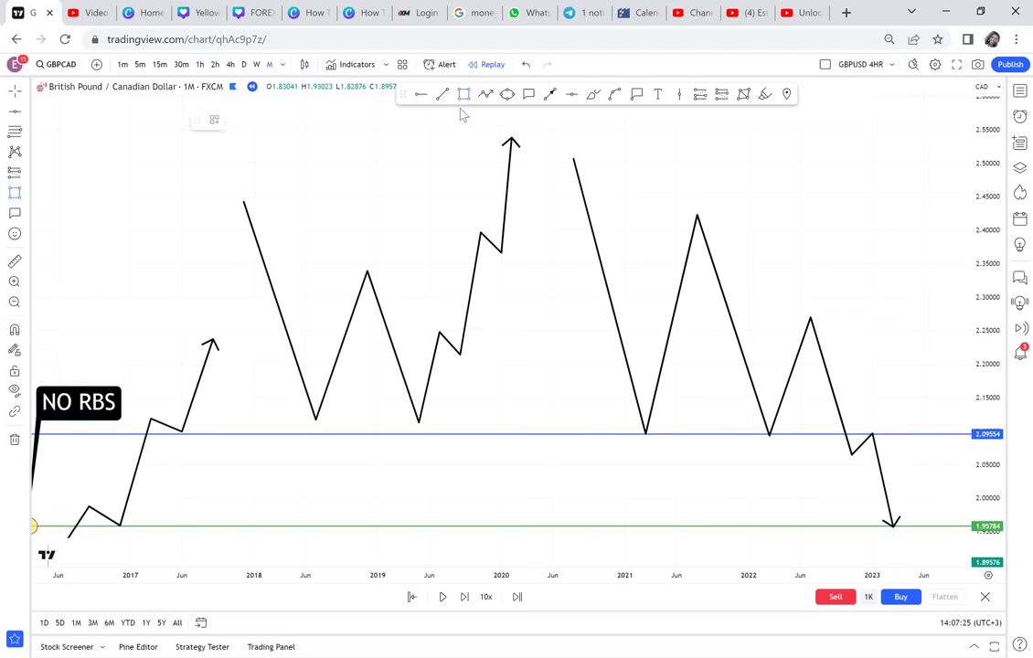
click(285, 412)
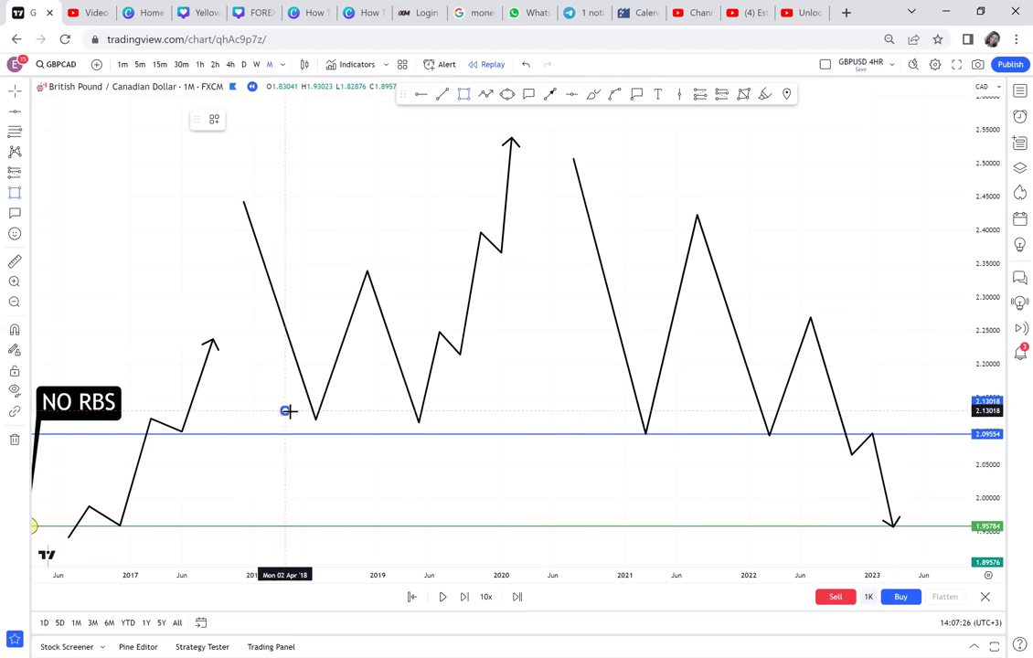
click(460, 428)
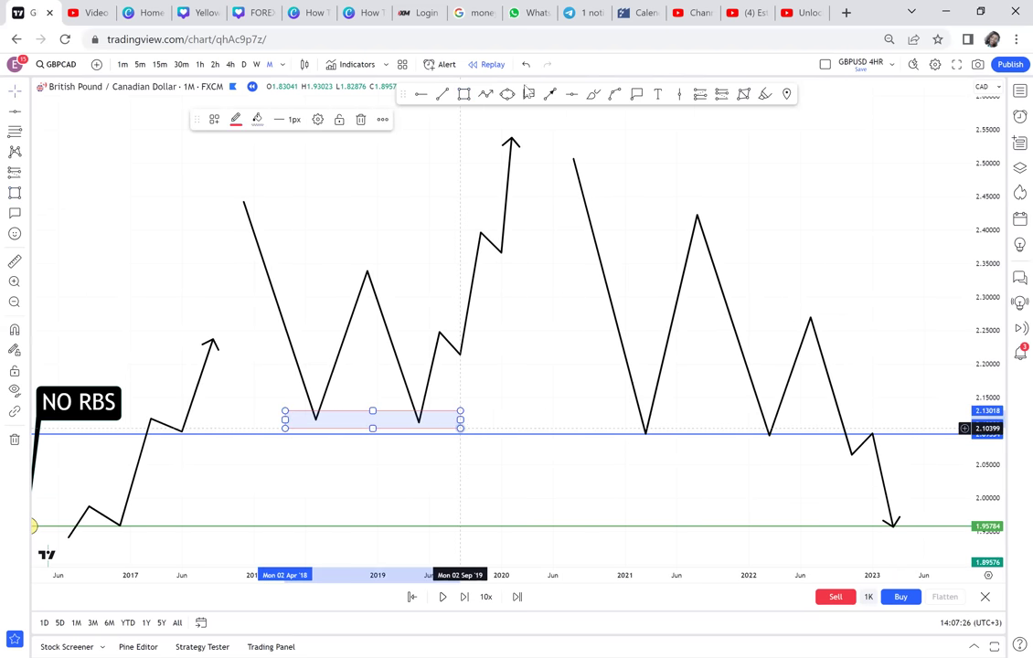
Step: Draw a rectangle zone over the two lows of the failed pattern, from November 2020 to March 2023, between about 2.120 and the blue 2.096 line
click(464, 95)
click(604, 418)
click(882, 440)
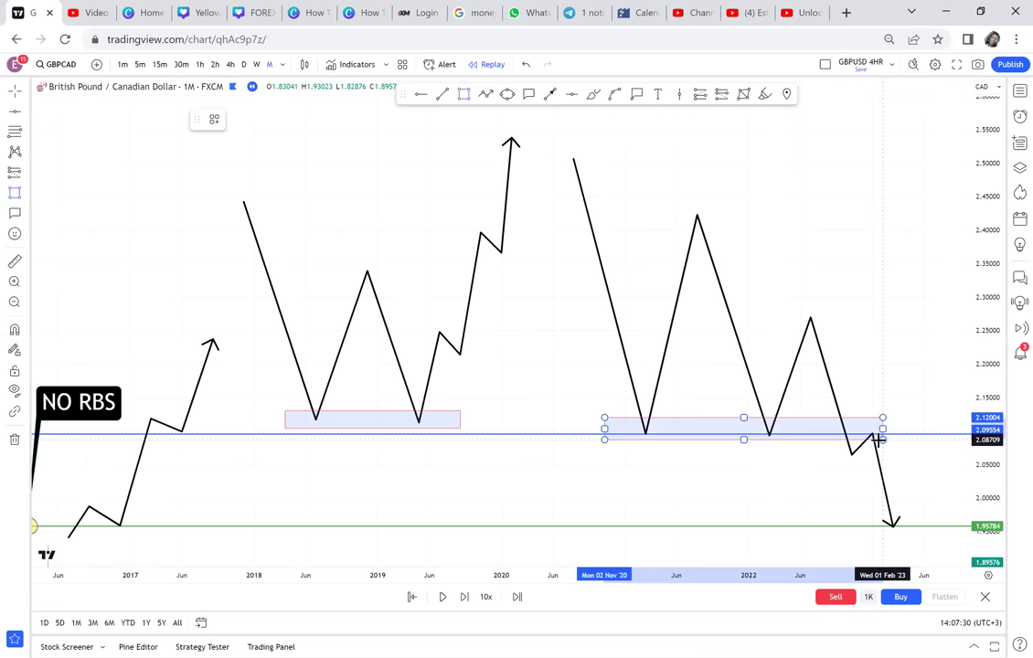
click(893, 433)
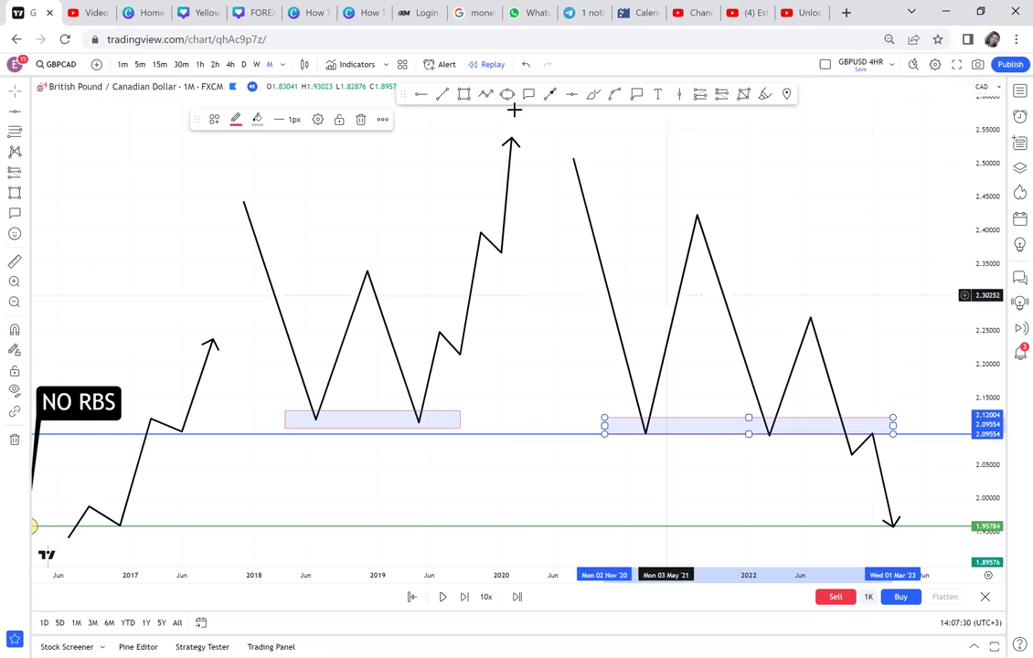
Step: Draw a near-horizontal trend line through the first path's lower retest, from about 2.217 in March 2018 to 2.212 in January 2020
click(444, 96)
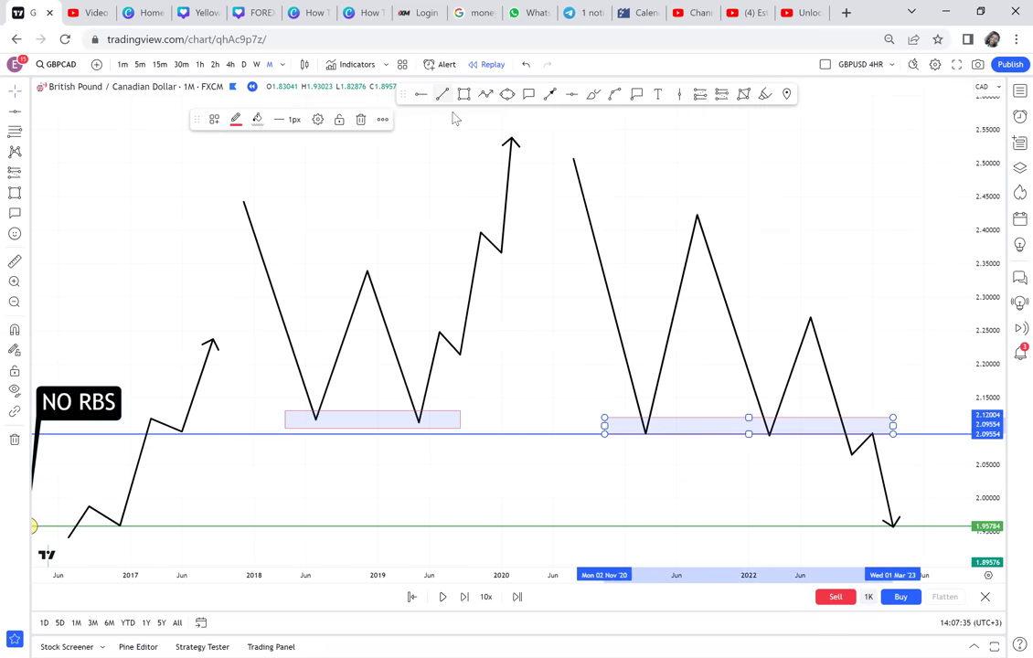
click(274, 352)
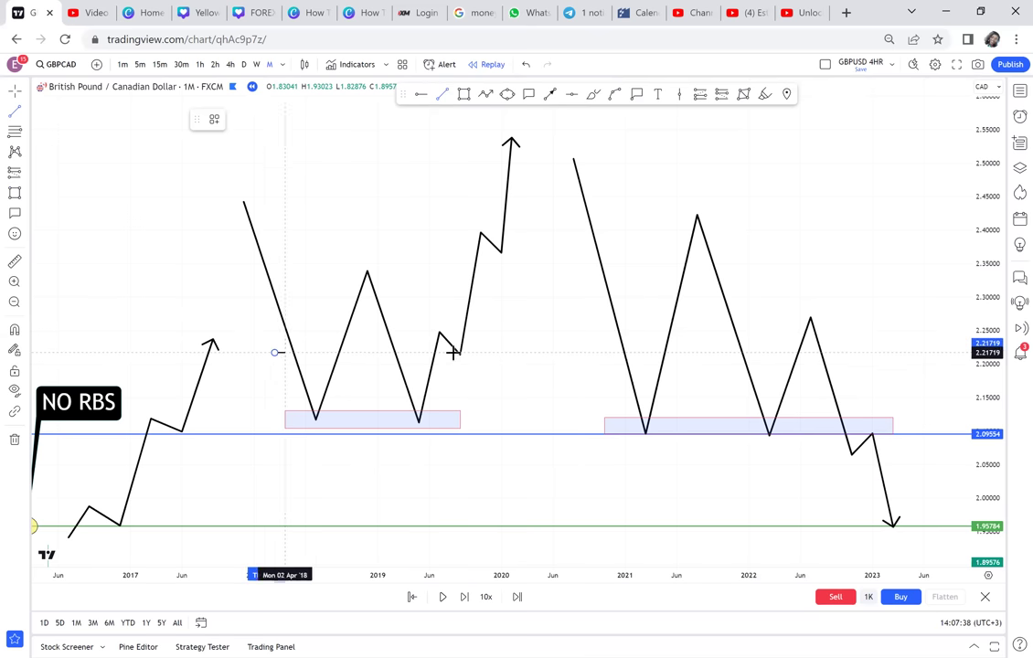
click(502, 356)
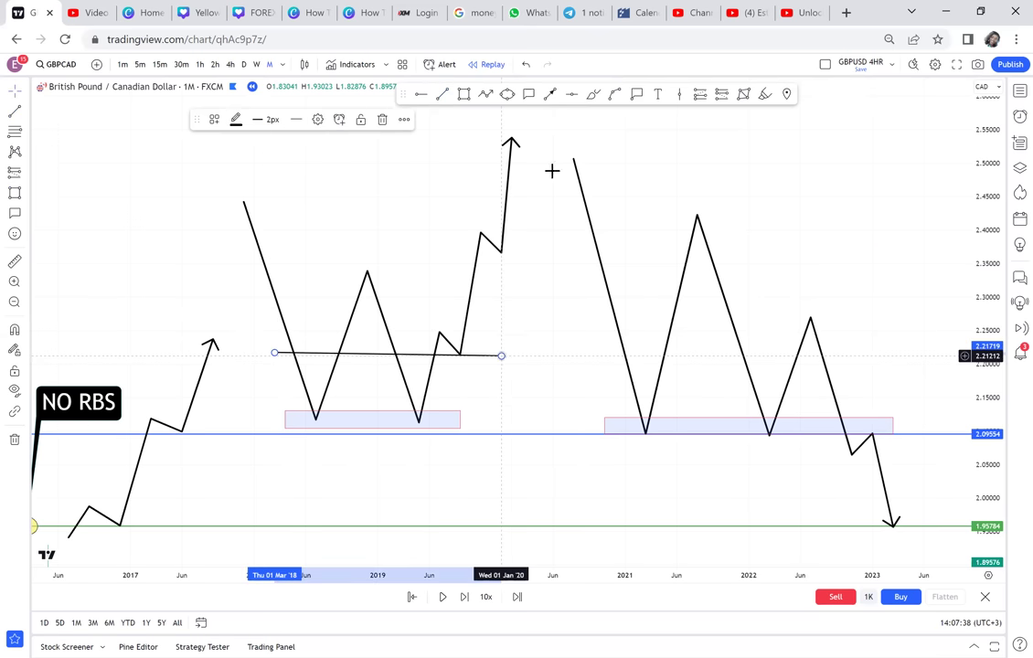
Step: Draw a neckline across the first path's middle peak, from about 2.338 in December 2017 to 2.342 in March 2020
click(443, 97)
click(244, 271)
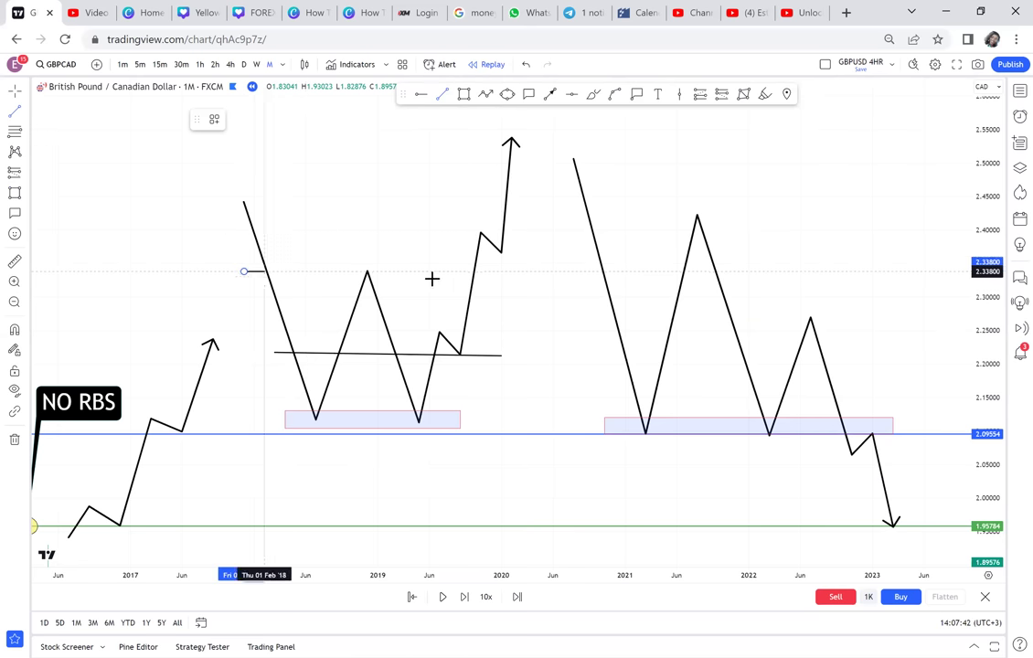
click(470, 272)
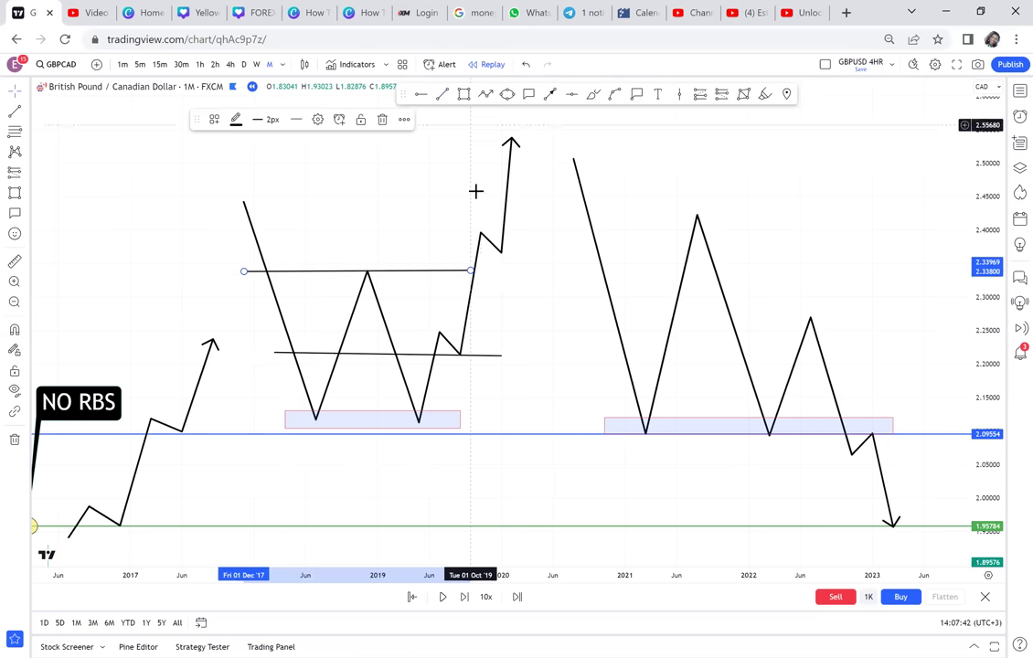
mouse_move(471, 272)
mouse_down()
mouse_move(503, 281)
mouse_move(524, 280)
mouse_move(522, 269)
mouse_up()
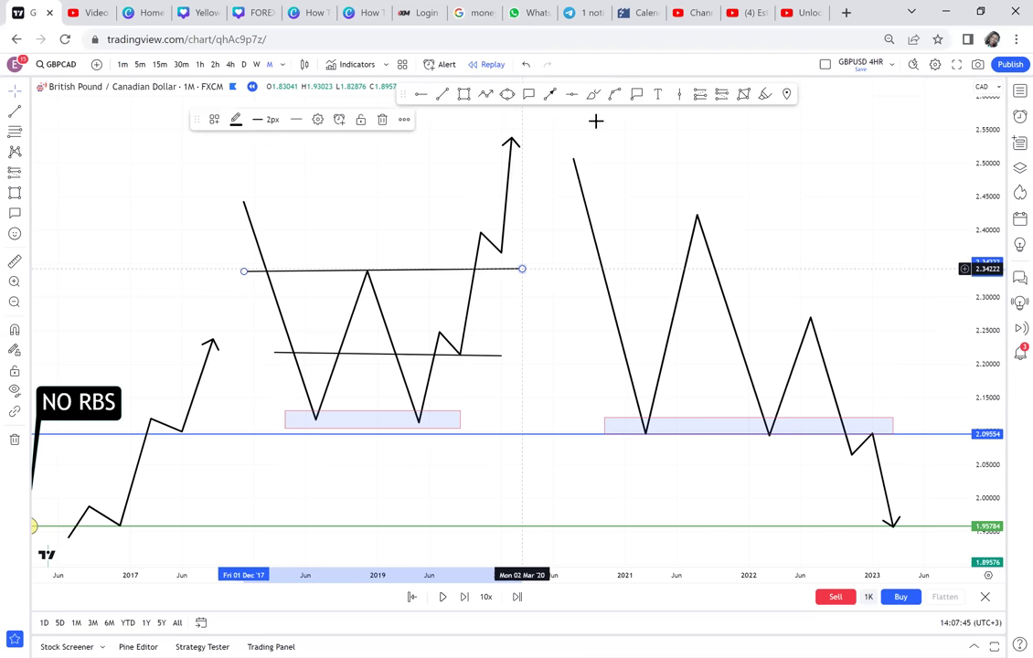
Step: Draw a trend line touching the failed pattern's lower second peak, starting at about 2.26 in October 2020 and ending past the pattern in 2023
click(446, 96)
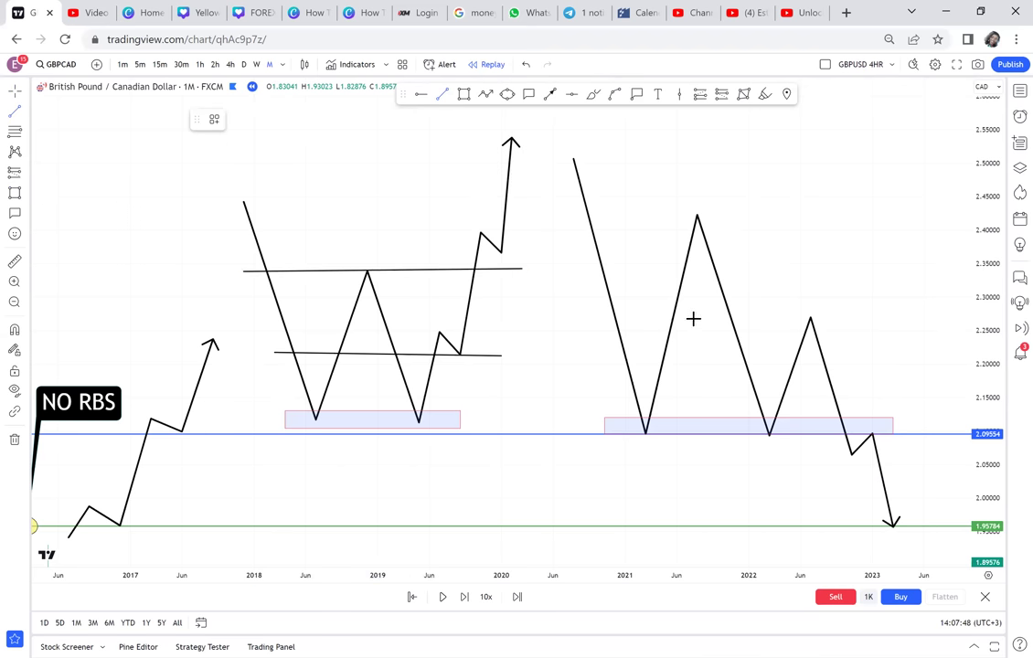
click(592, 324)
click(913, 316)
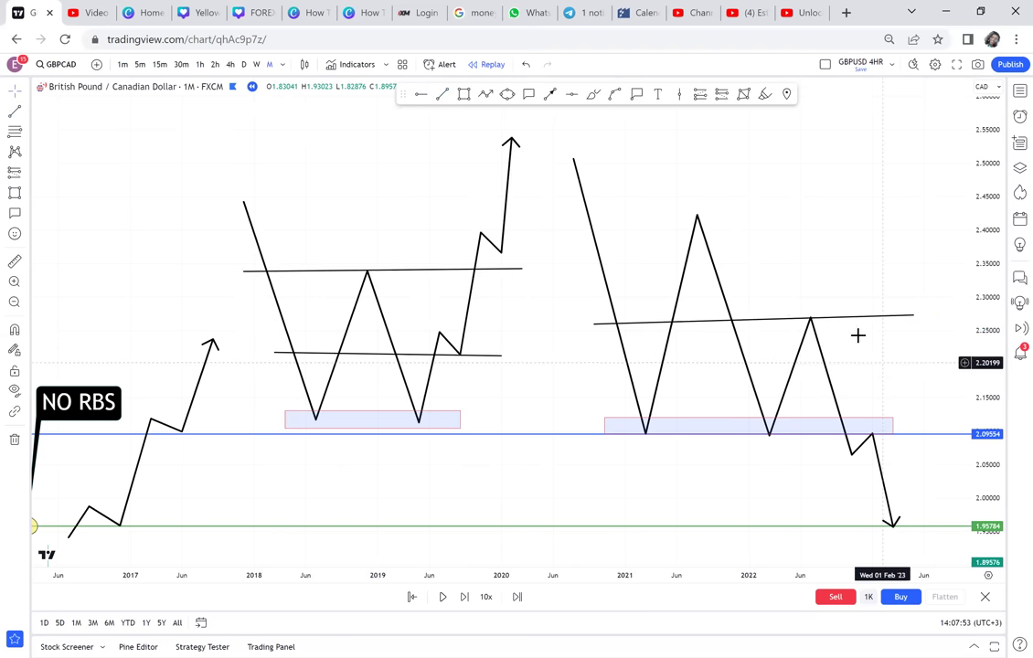
Step: Add a text label reading "COMPLETE DOUBLE BOTTOM" above the first pattern at about 2.46 in June 2018
drag(858, 336, 857, 266)
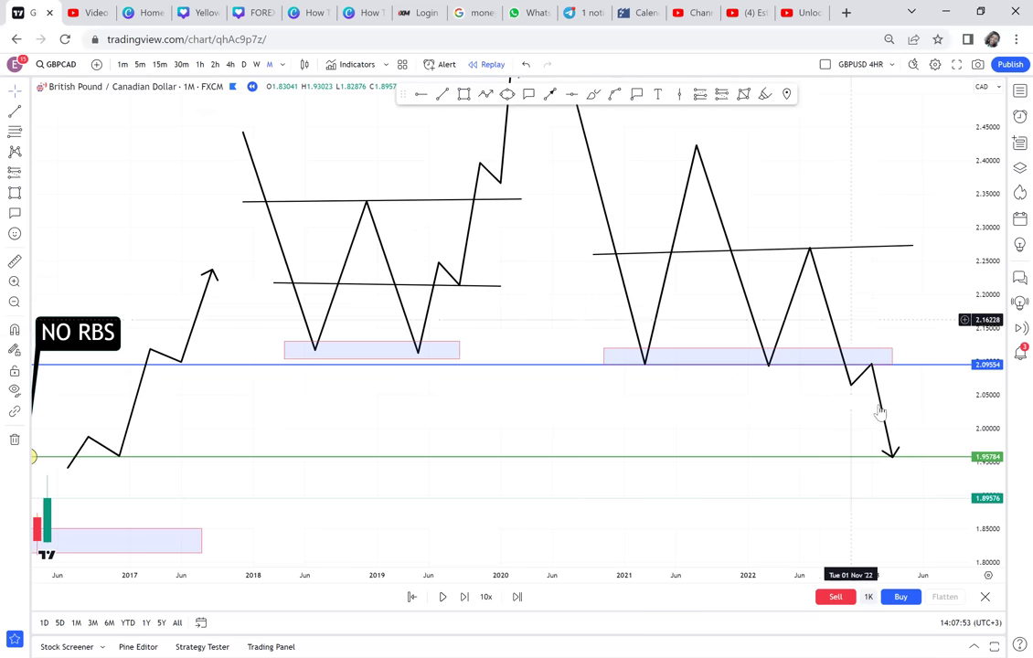
drag(828, 176, 820, 288)
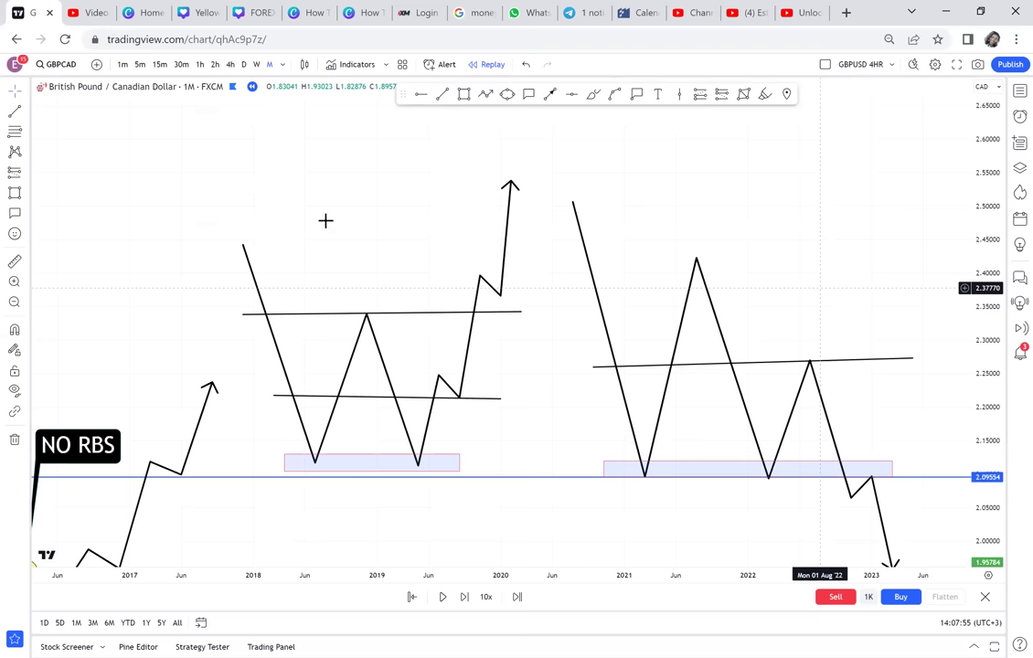
click(660, 95)
click(308, 235)
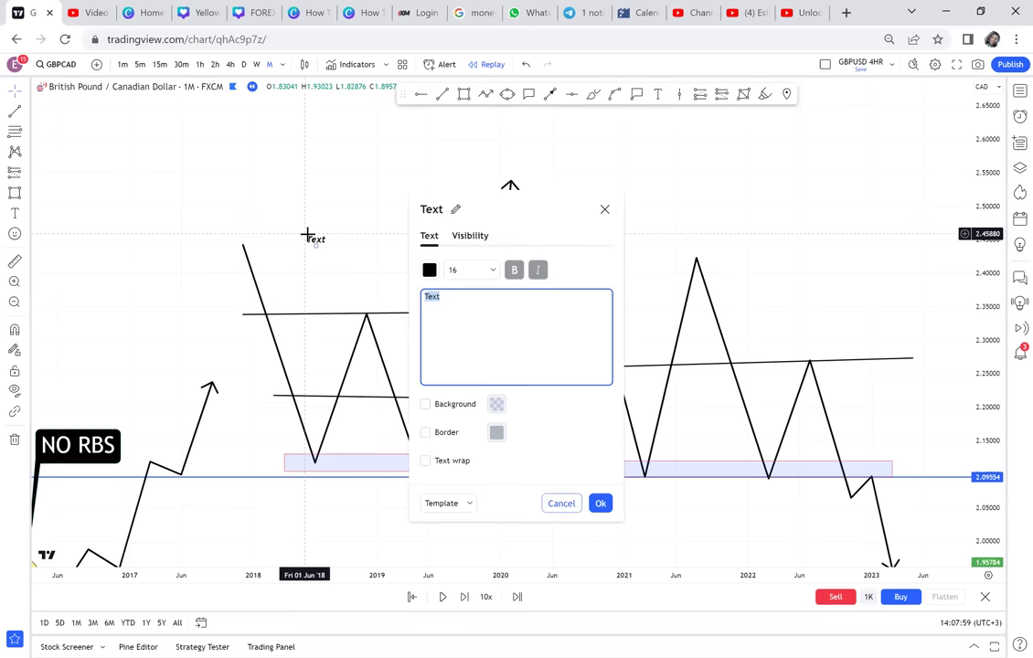
text(COMPLETE D)
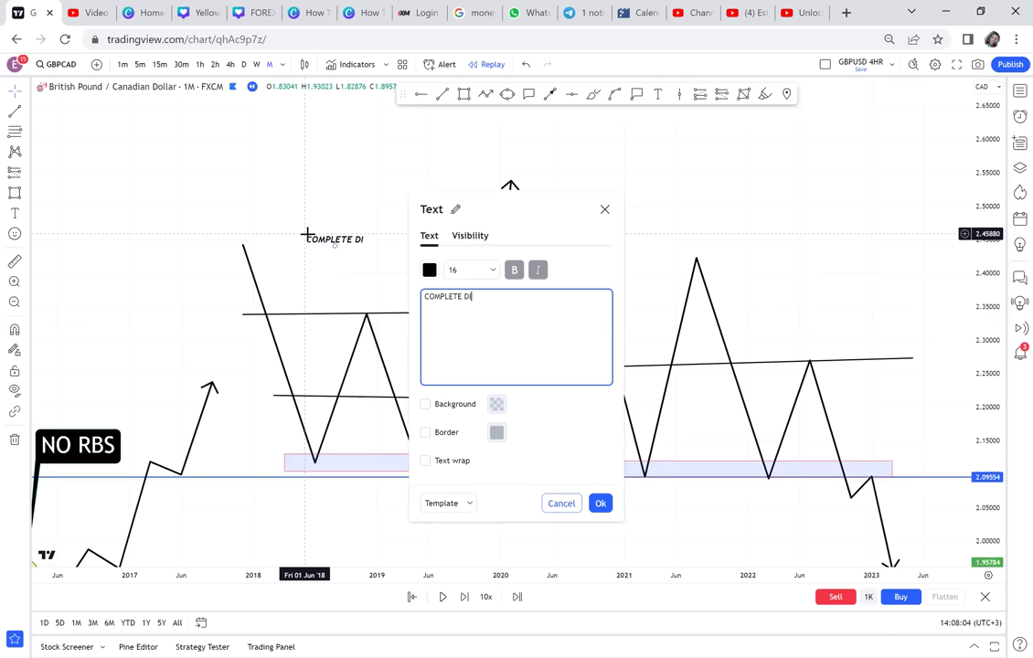
text(OUBLE BOTTOM)
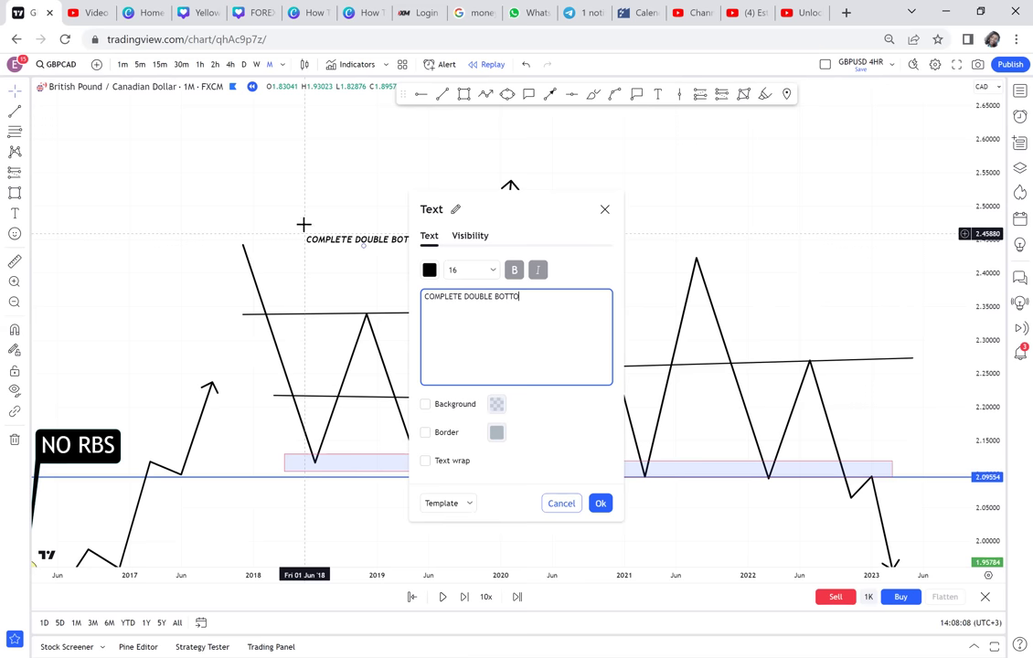
Step: Enable a background and border on the COMPLETE DOUBLE BOTTOM label
click(428, 408)
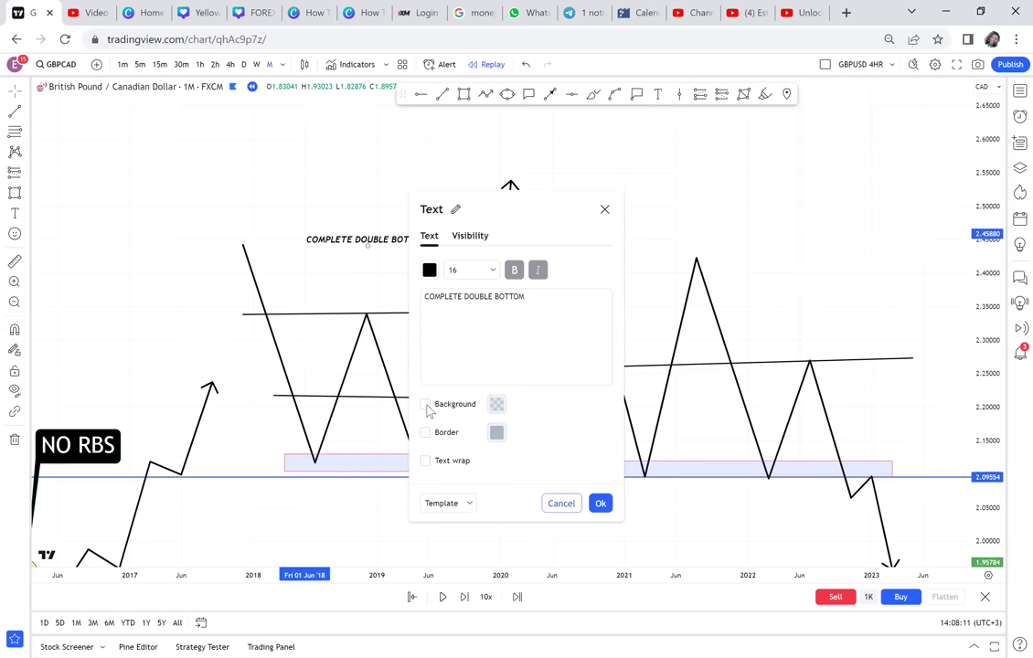
click(427, 405)
click(426, 433)
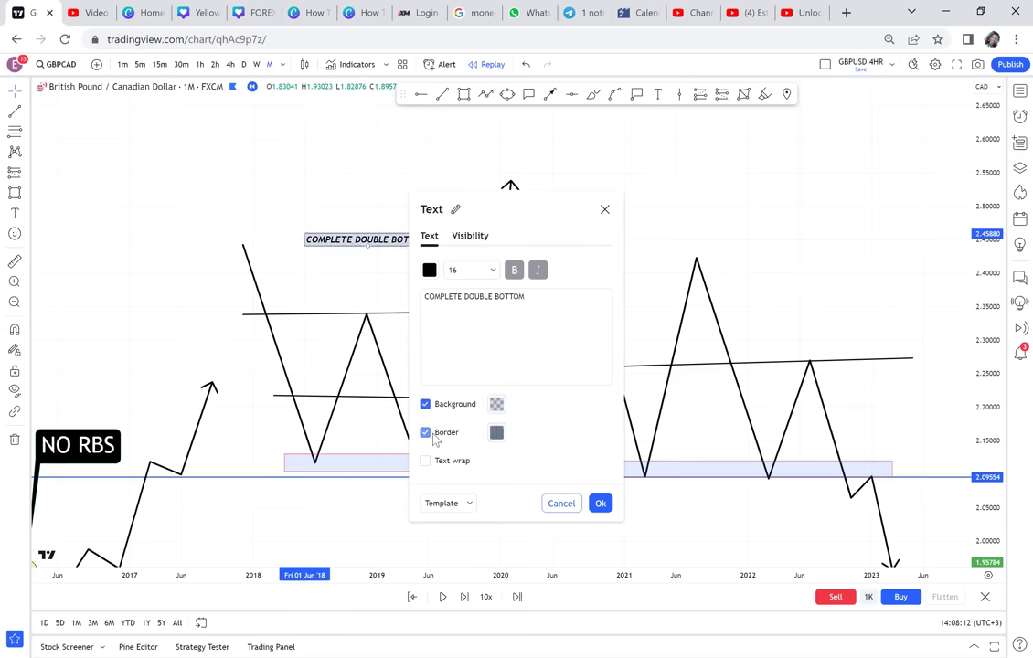
click(382, 304)
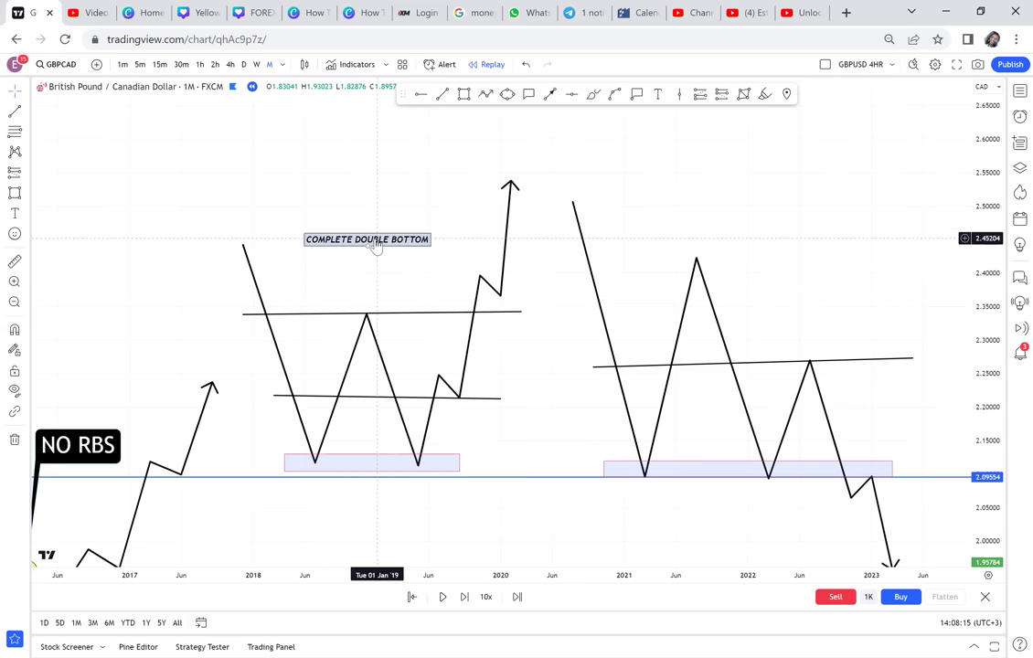
click(370, 242)
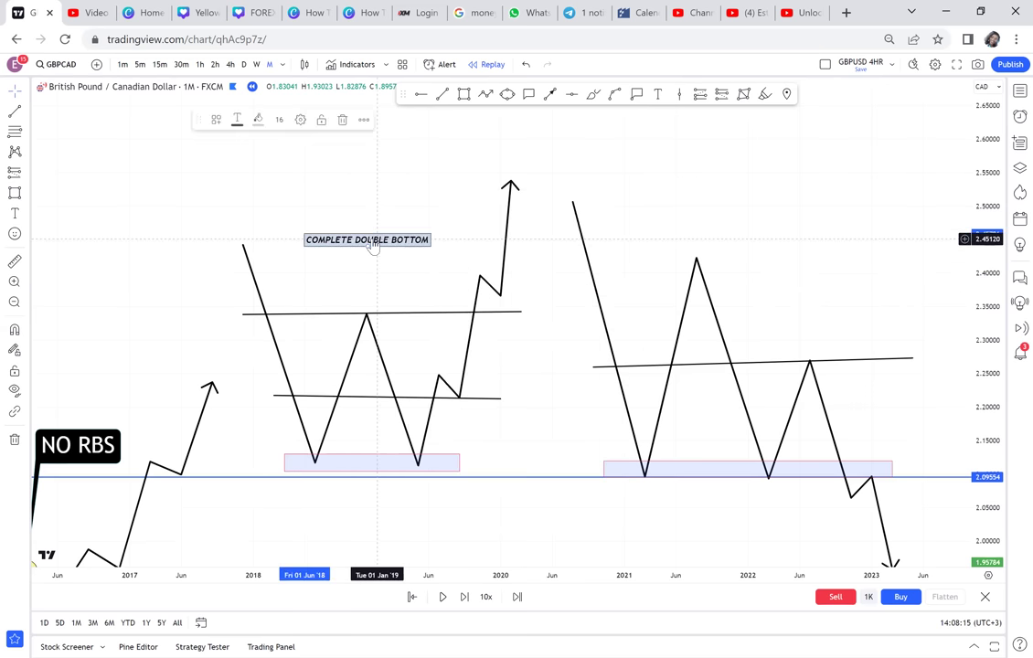
Step: Add a text label reading "INVERTED CUP AND HANDLE" above the second pattern at about 2.46 in March 2021, with font size 40
click(658, 97)
click(649, 236)
text(I)
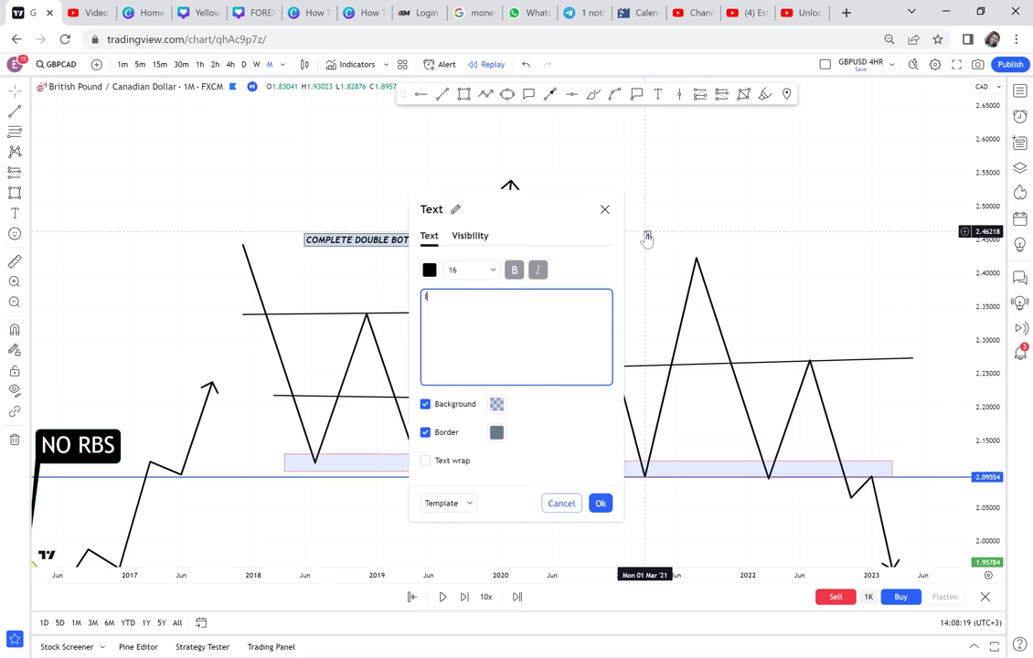
text(NVERTED CUP AND HANDLE)
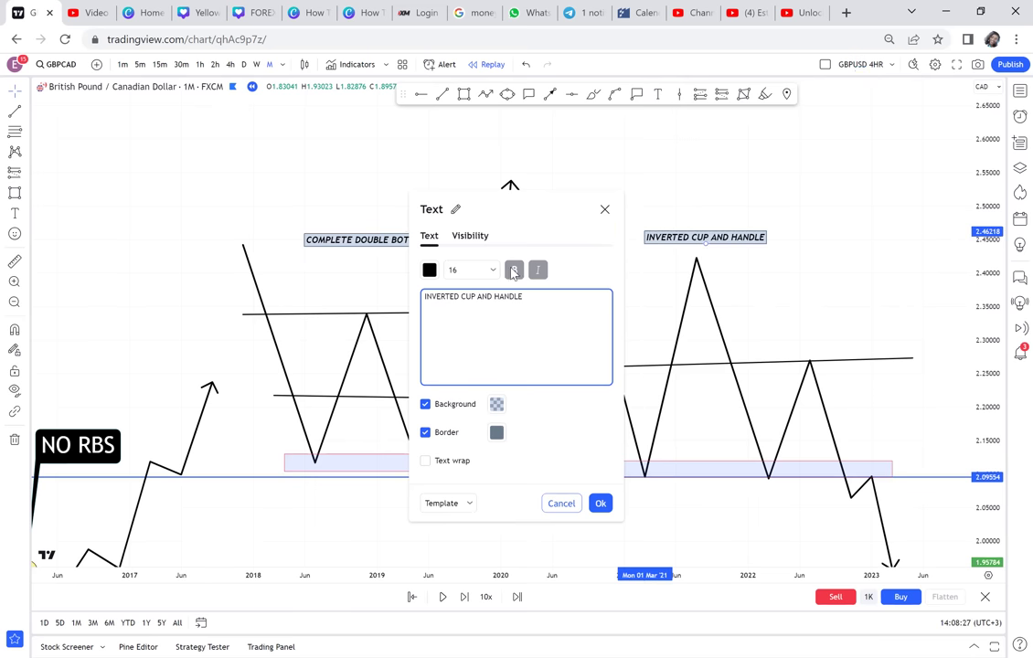
click(467, 270)
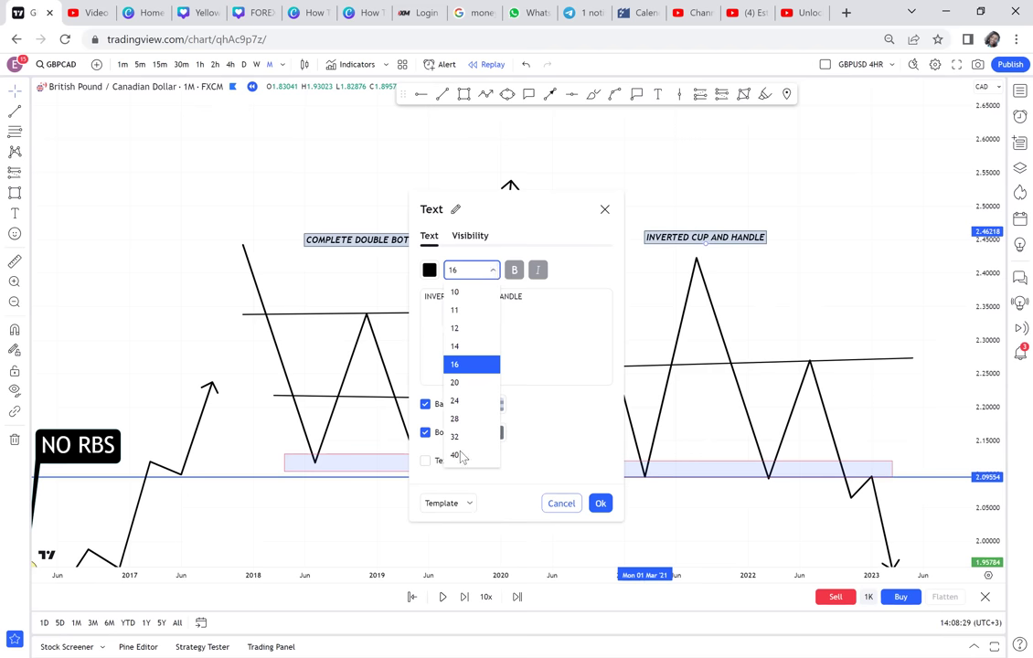
click(461, 454)
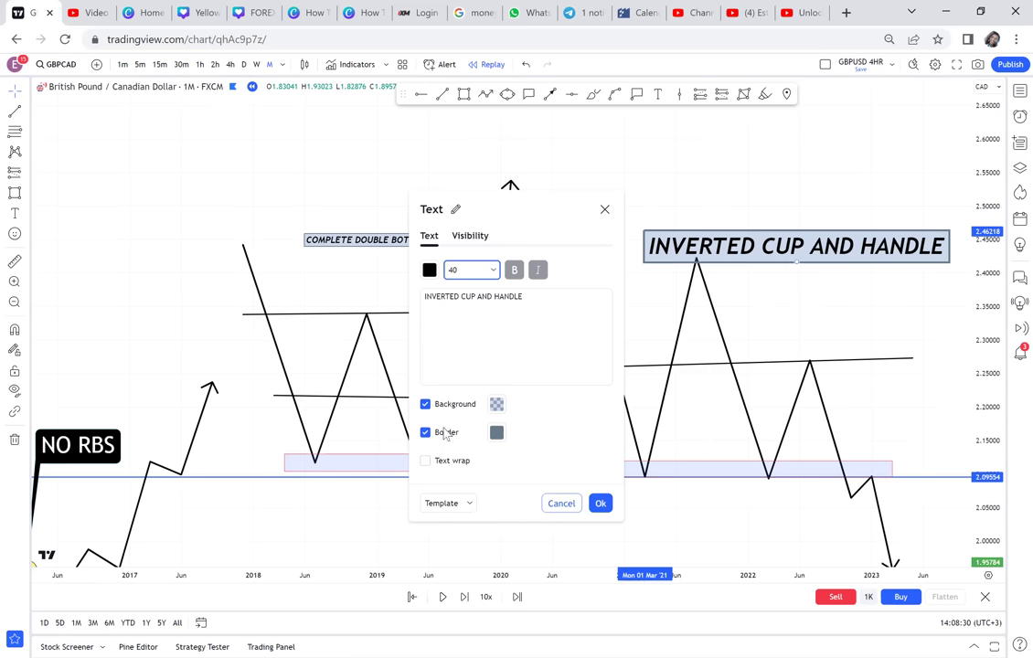
Step: Enlarge the COMPLETE DOUBLE BOTTOM label's font and move the label up to about 2.50, above the start of the first pattern
click(346, 251)
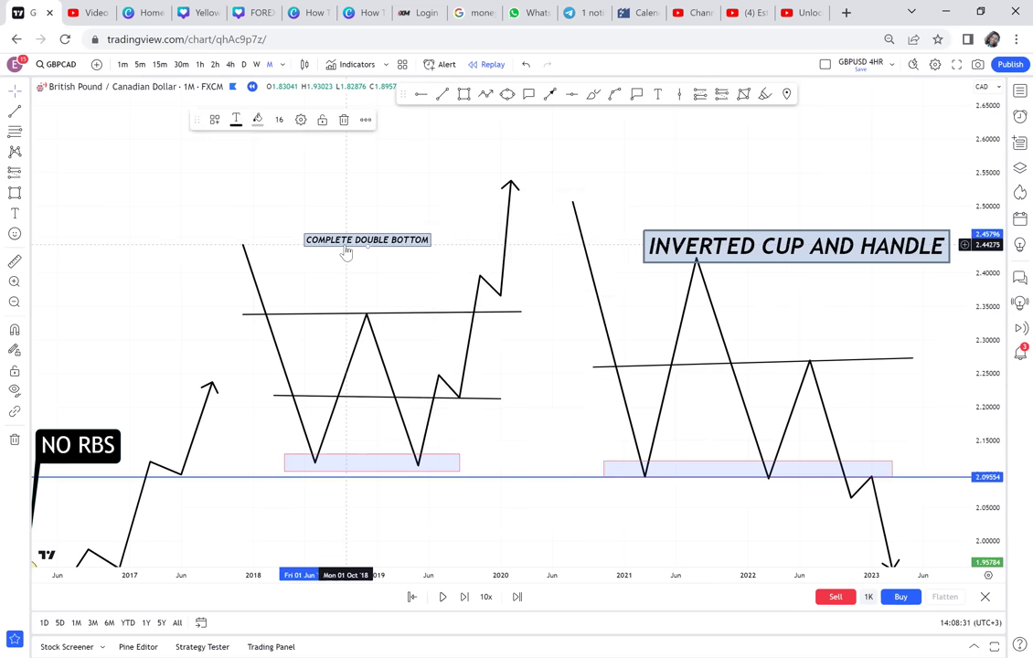
click(277, 127)
click(288, 265)
drag(373, 264, 308, 194)
Step: Compare the possible double bottom and NO RBS area around 2016 with the complete double bottom and inverted cup and handle illustrations
drag(525, 441, 733, 247)
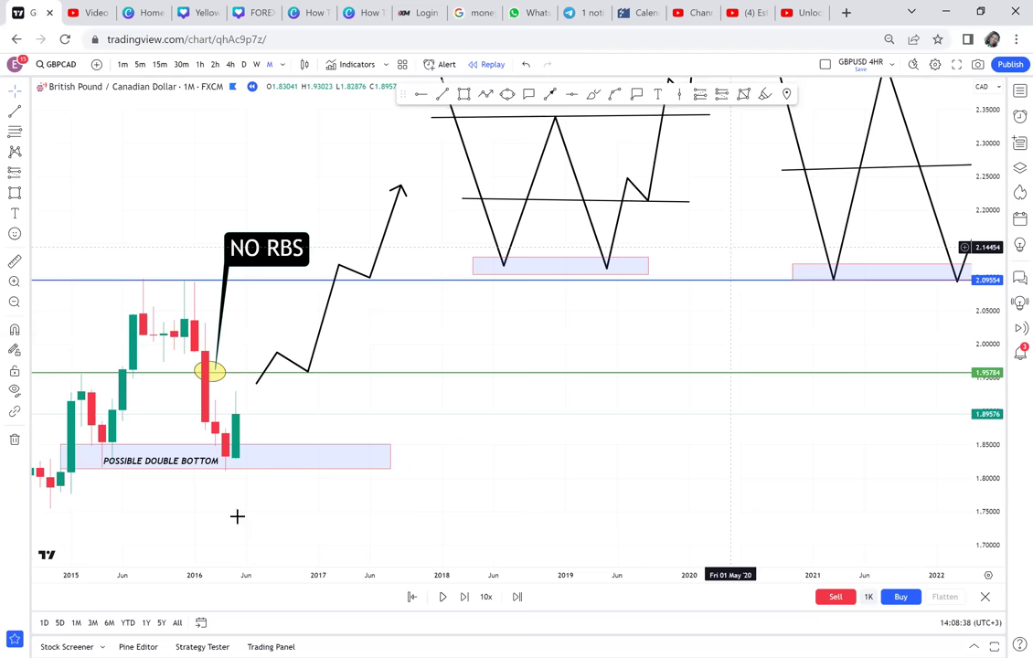
drag(676, 457, 621, 513)
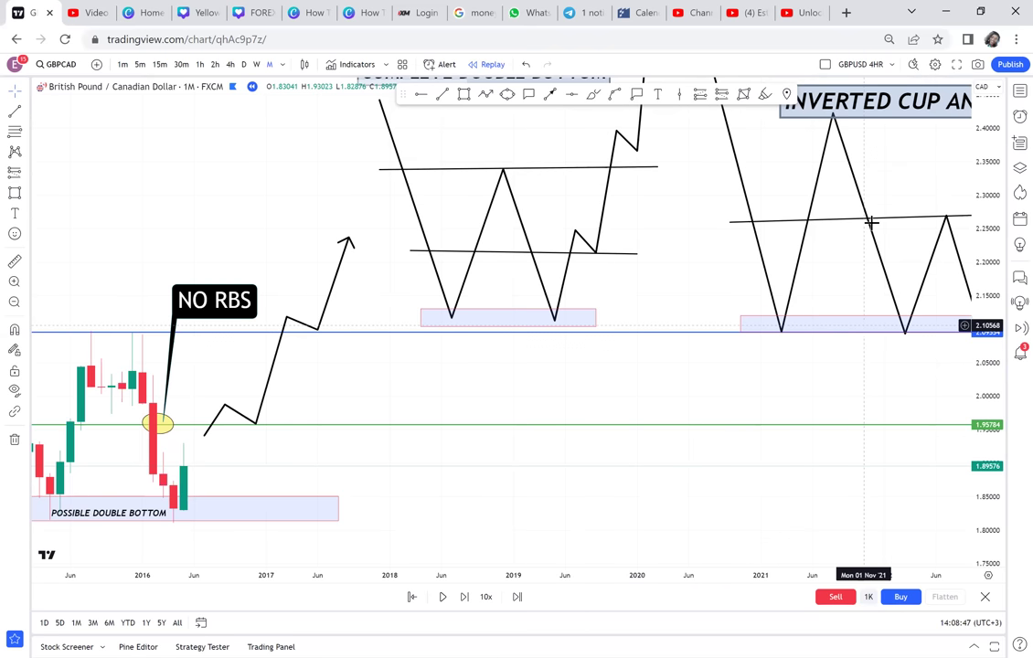
drag(844, 243, 796, 114)
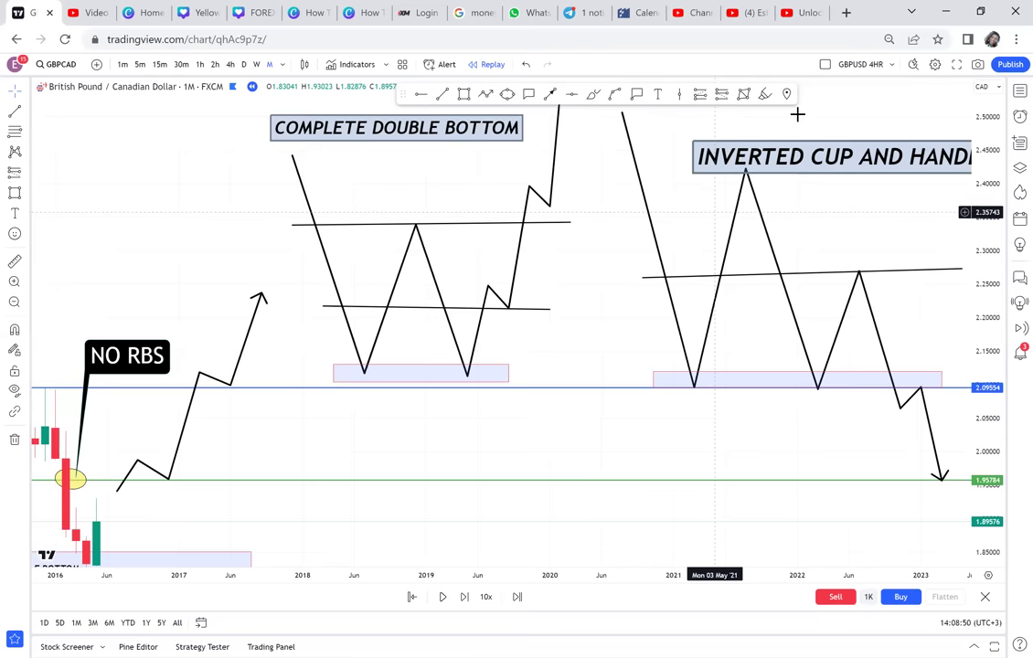
drag(258, 384, 446, 337)
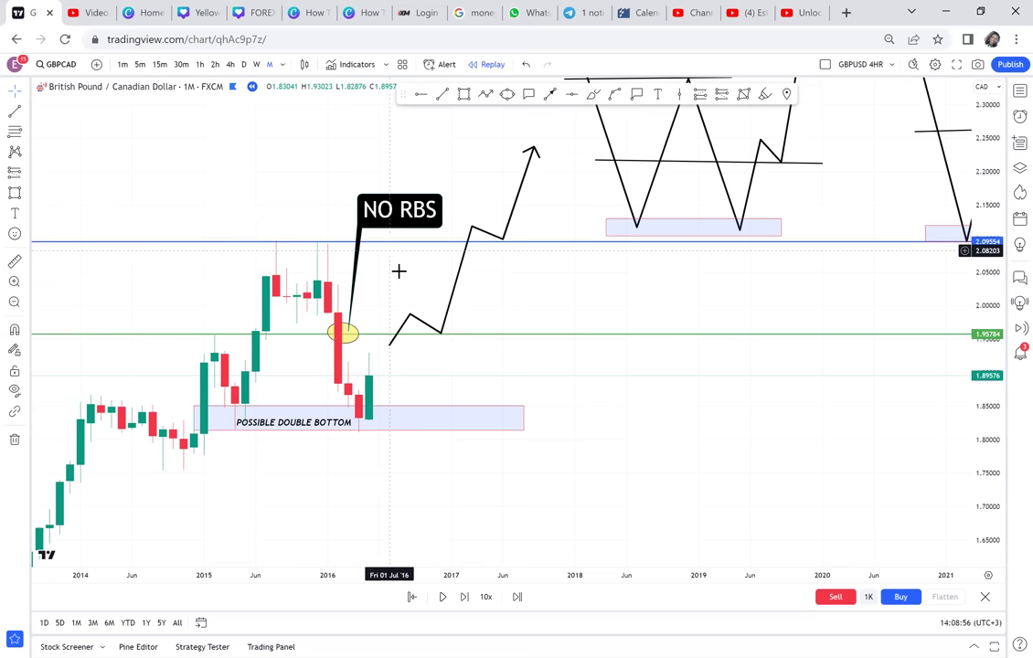
drag(676, 290, 427, 387)
drag(593, 352, 712, 248)
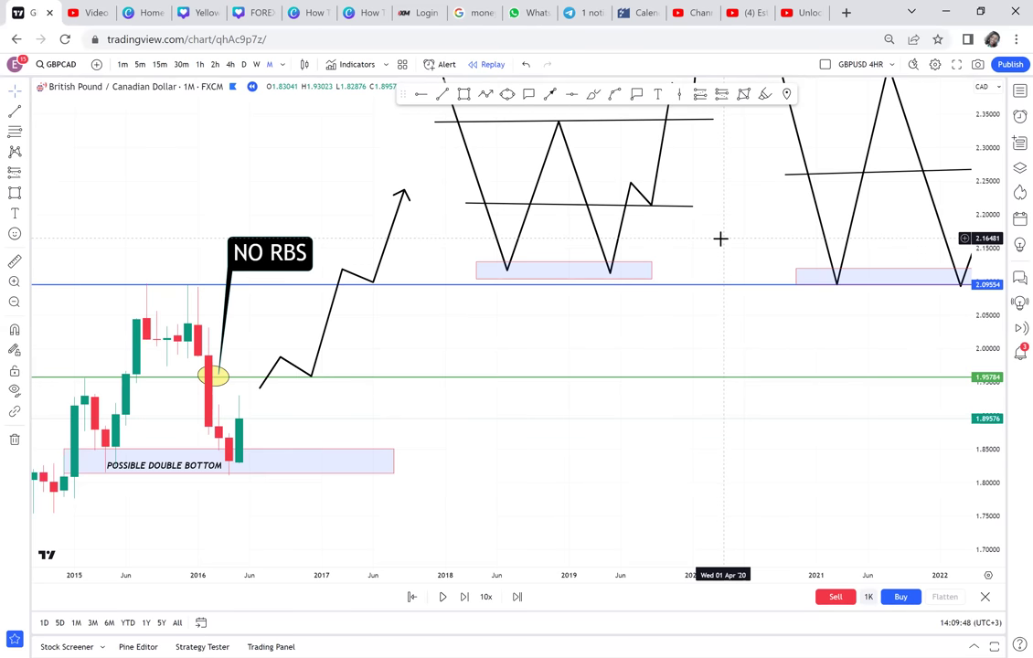
drag(649, 297, 615, 349)
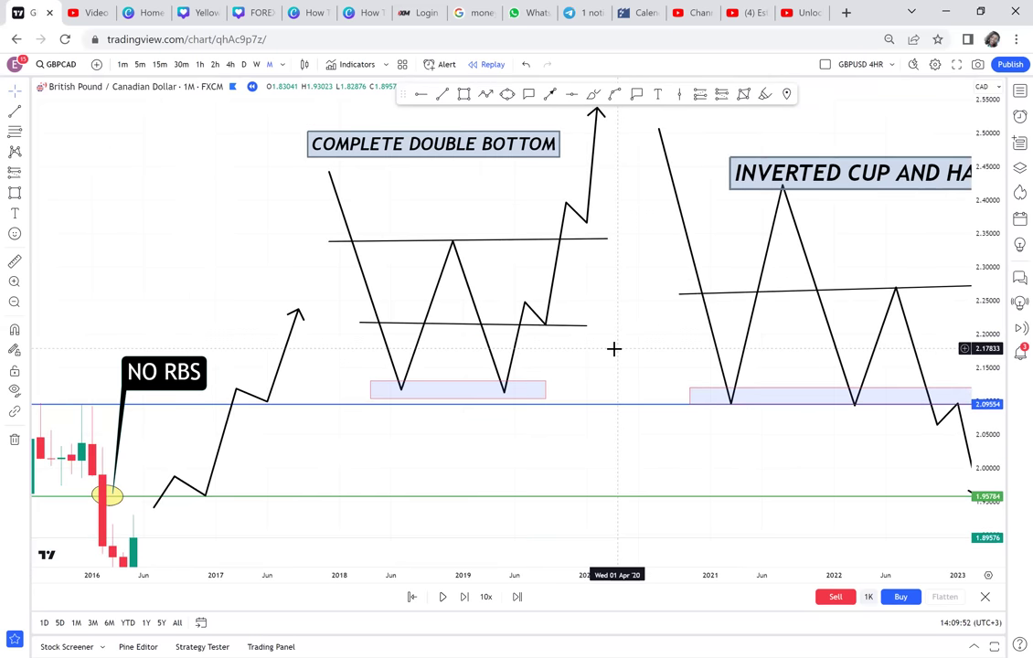
drag(407, 446, 709, 269)
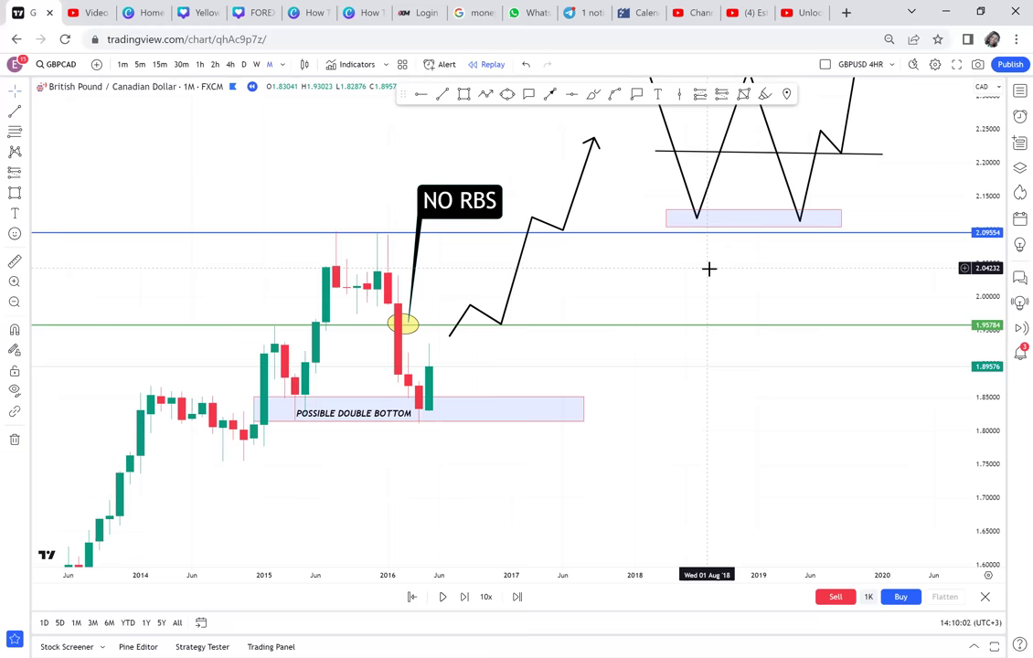
drag(629, 328, 535, 393)
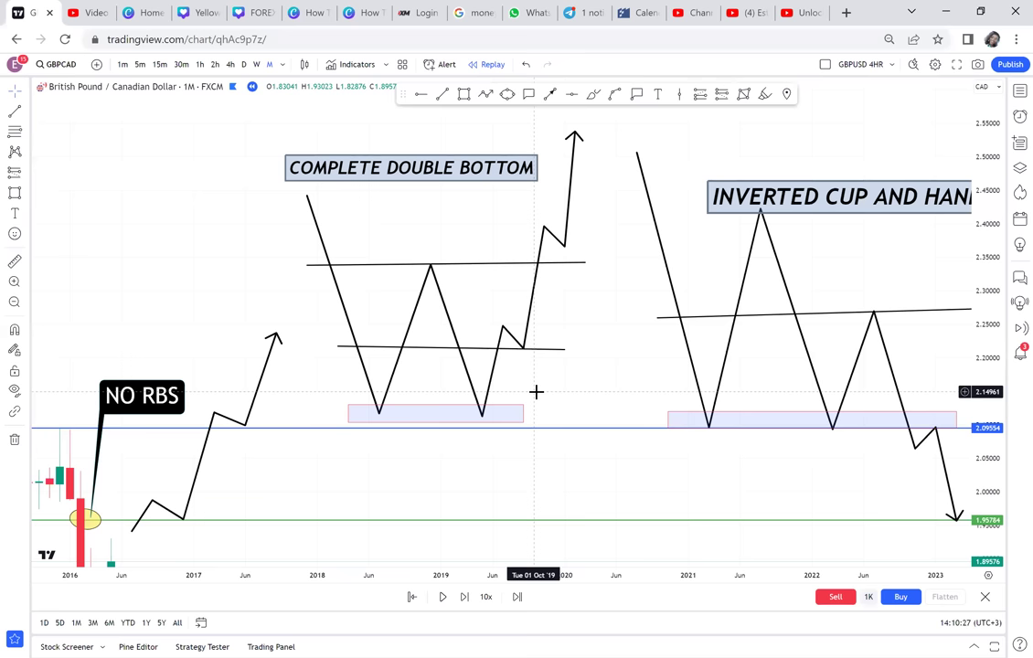
Step: Add a callout reading "WBB" to the right of the latest candle, pointing at about 1.874 in July 2016
drag(398, 447, 756, 268)
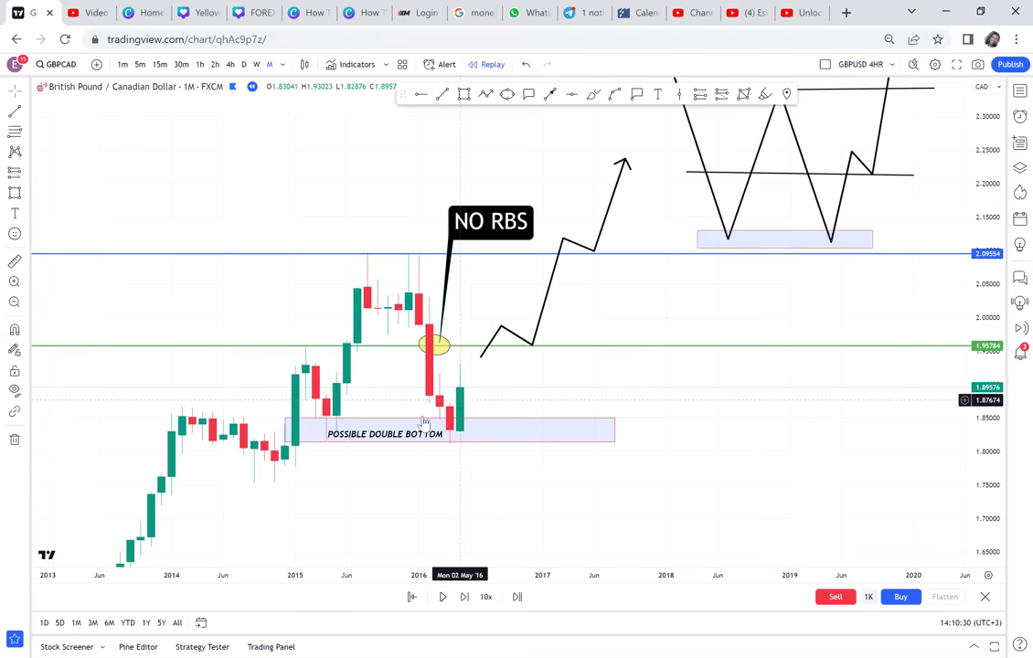
drag(989, 502, 935, 369)
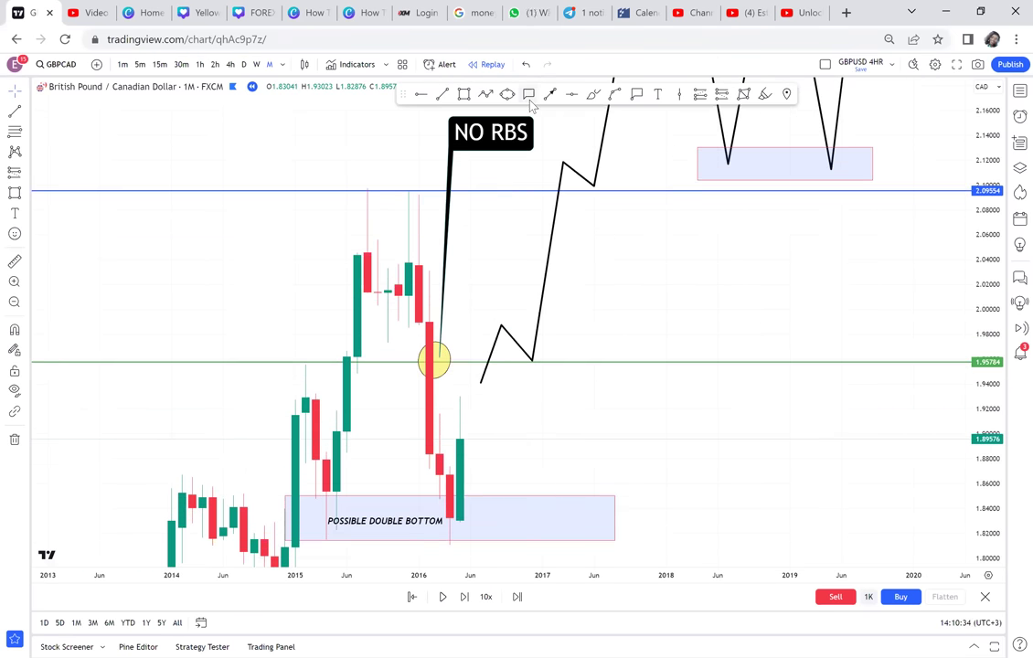
click(505, 462)
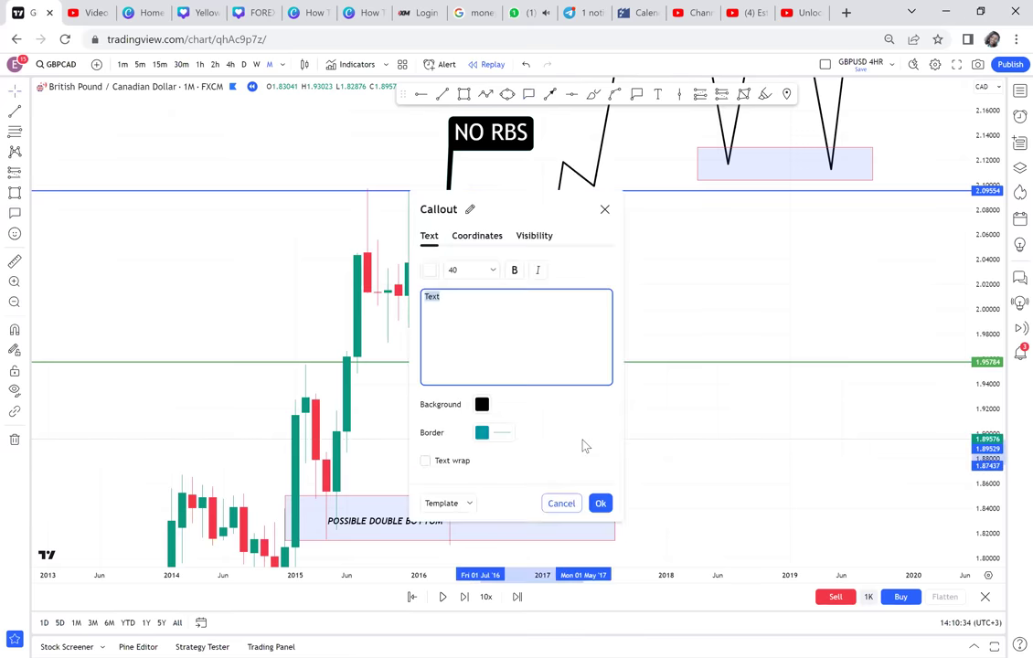
text(WBB)
click(740, 429)
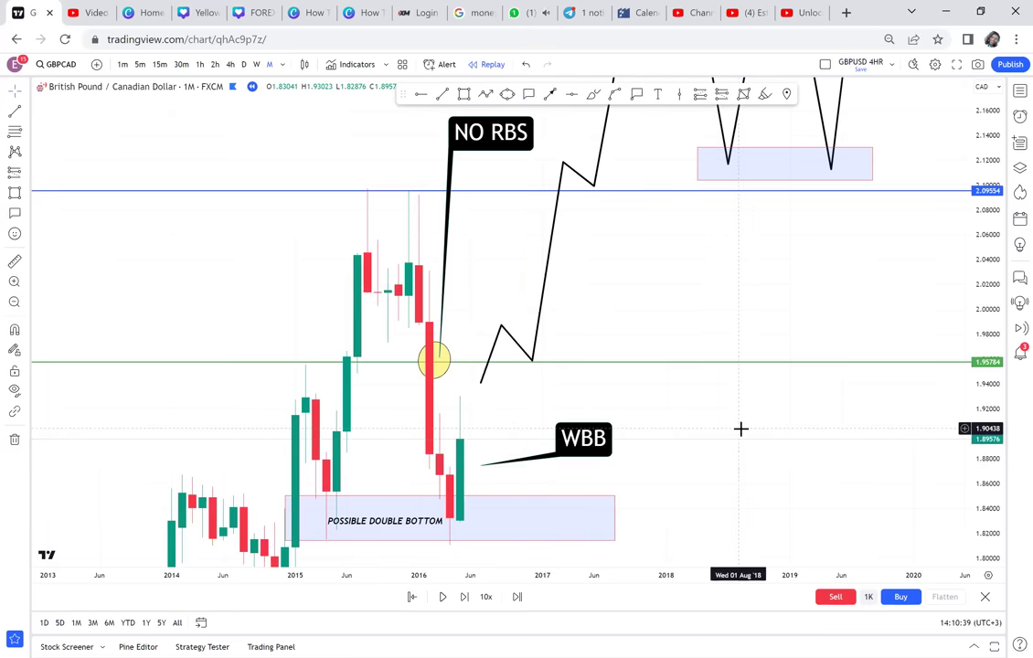
Step: Draw a horizontal ray at about 1.874 starting in October 2015, level with the WBB callout's pointer
drag(461, 248, 494, 196)
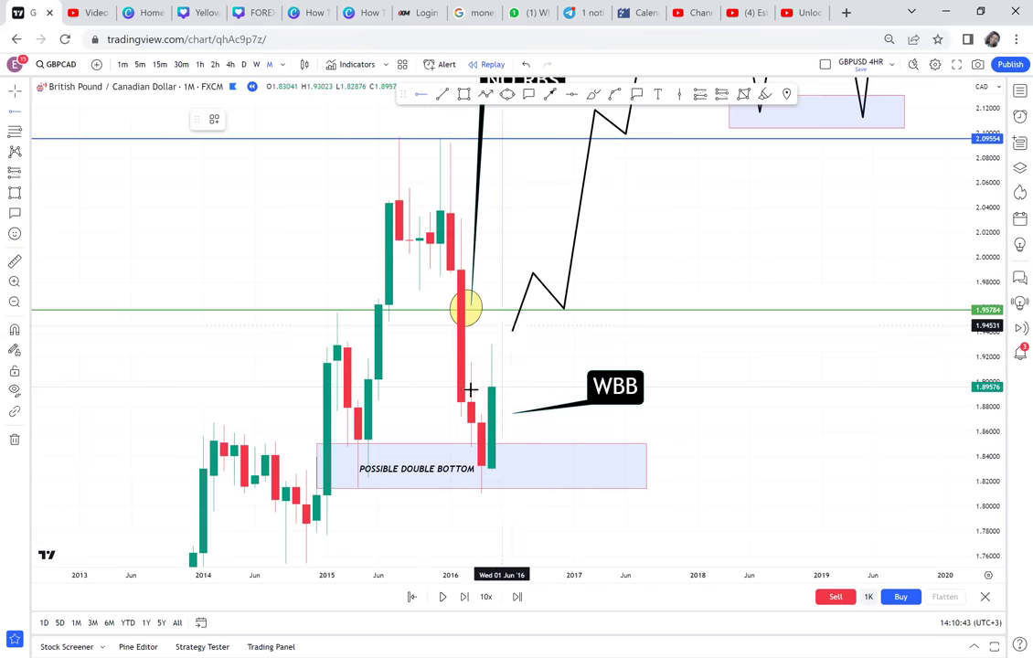
click(456, 419)
drag(448, 418, 409, 409)
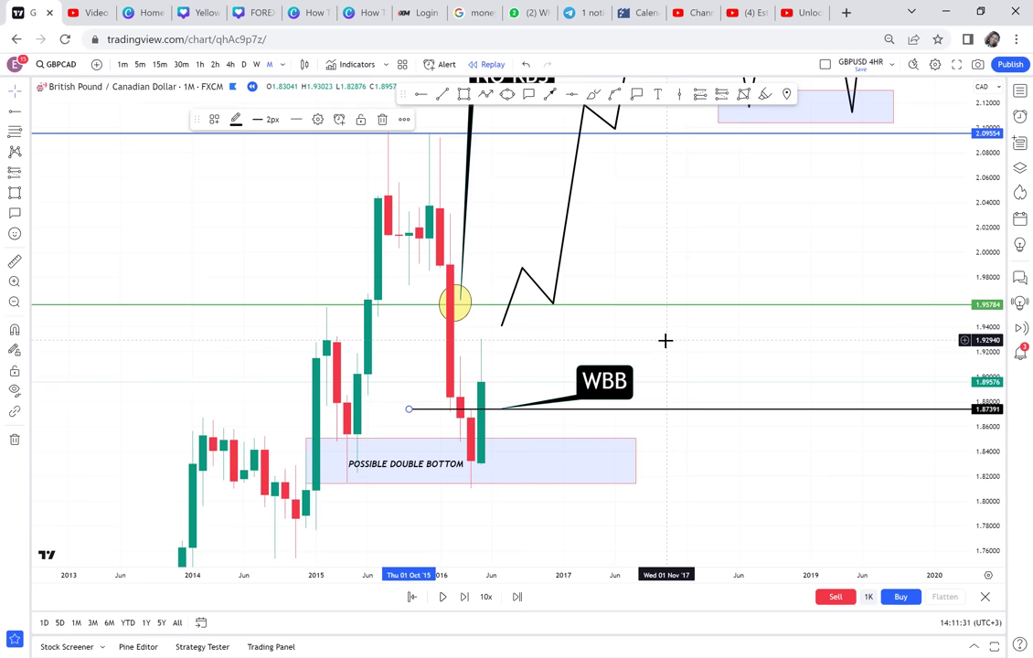
Step: Place a long position from June 2016 with entry at about 1.898, target at about 1.956 and stop at about 1.796
drag(979, 267, 941, 415)
drag(754, 263, 690, 334)
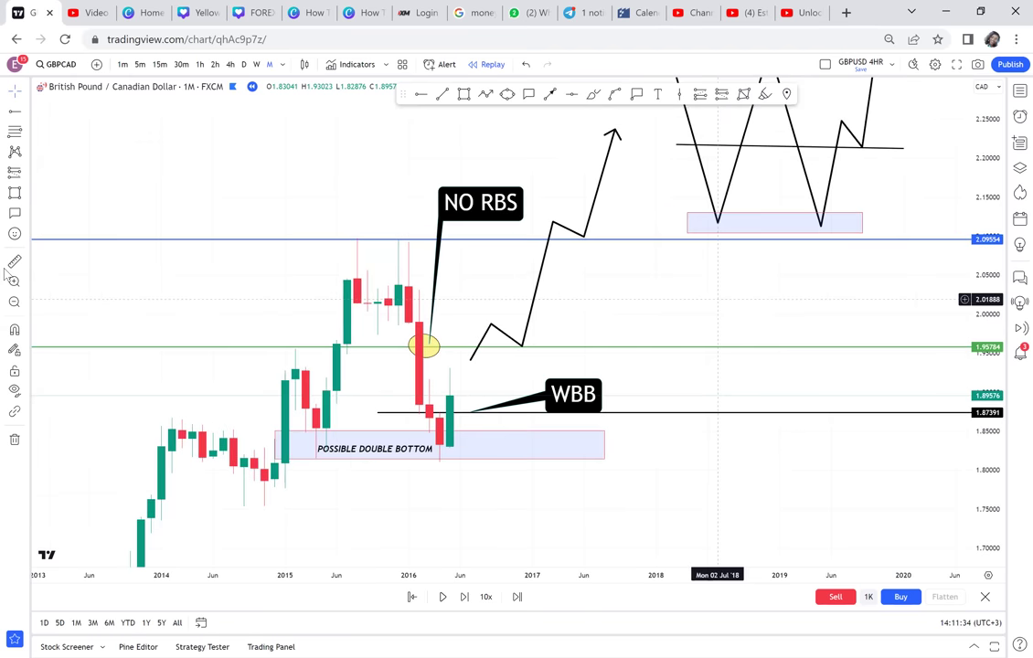
click(27, 180)
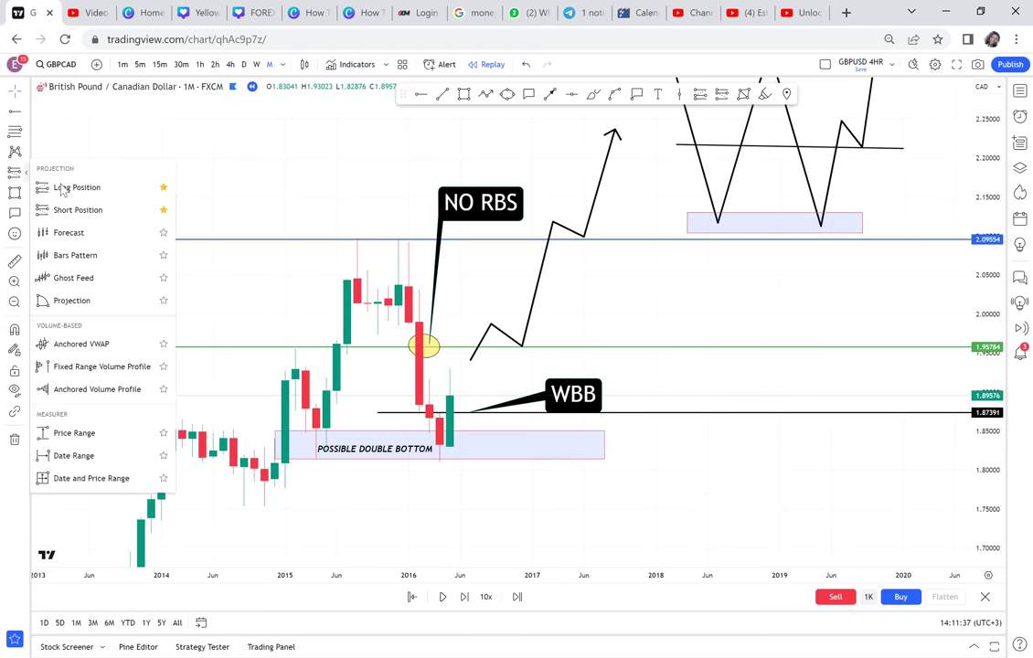
click(64, 186)
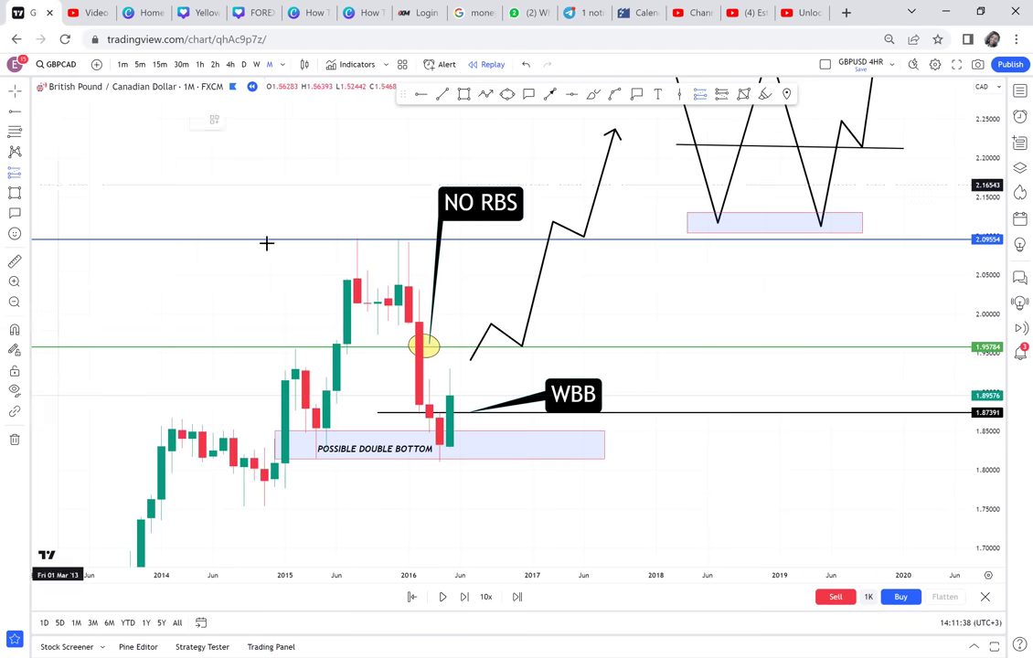
click(460, 394)
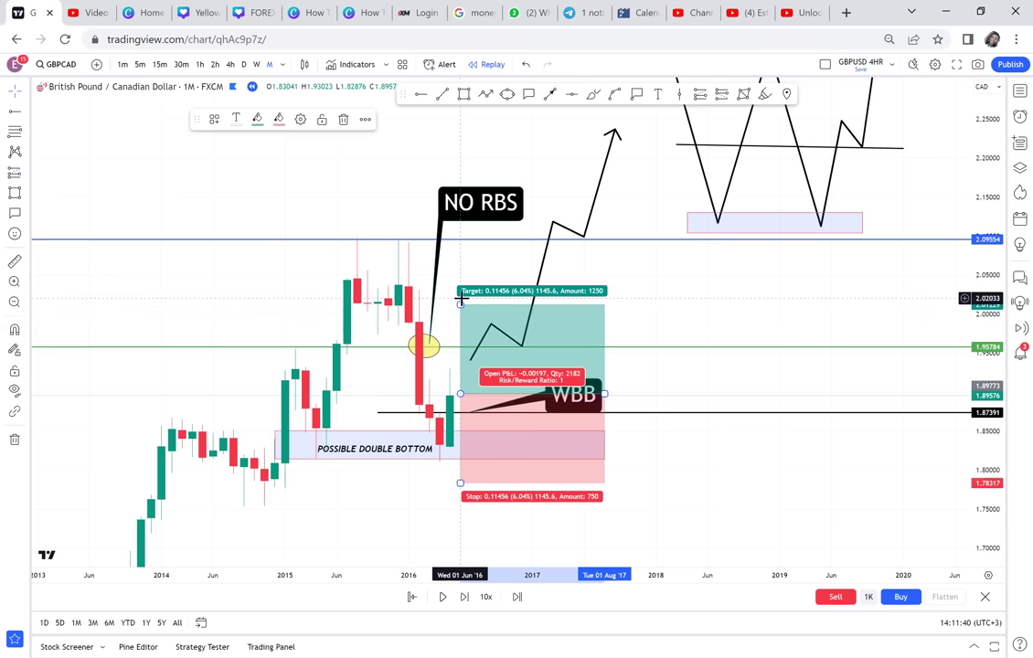
drag(460, 306, 460, 349)
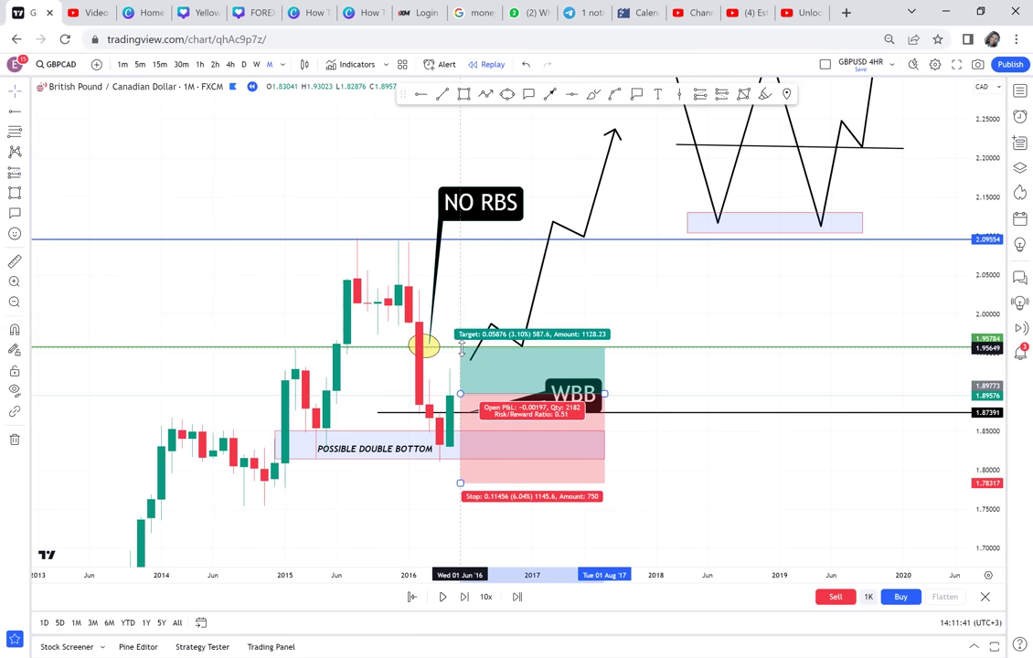
drag(460, 483, 460, 473)
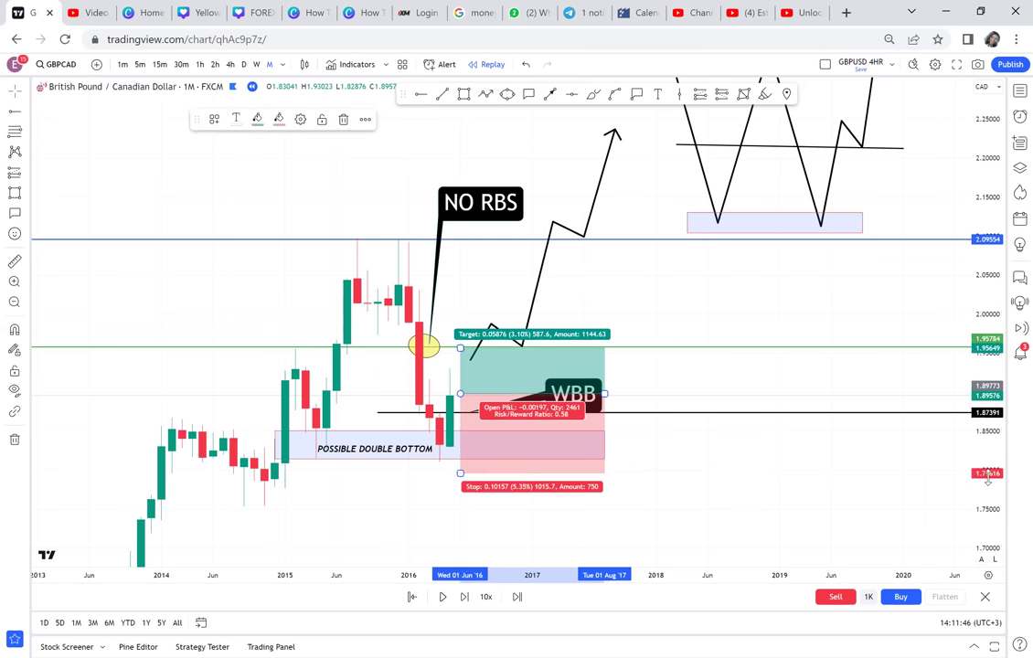
Step: Measure the price distance from the latest candle's close down to the low of the possible double bottom
drag(989, 476, 986, 333)
drag(791, 432, 817, 271)
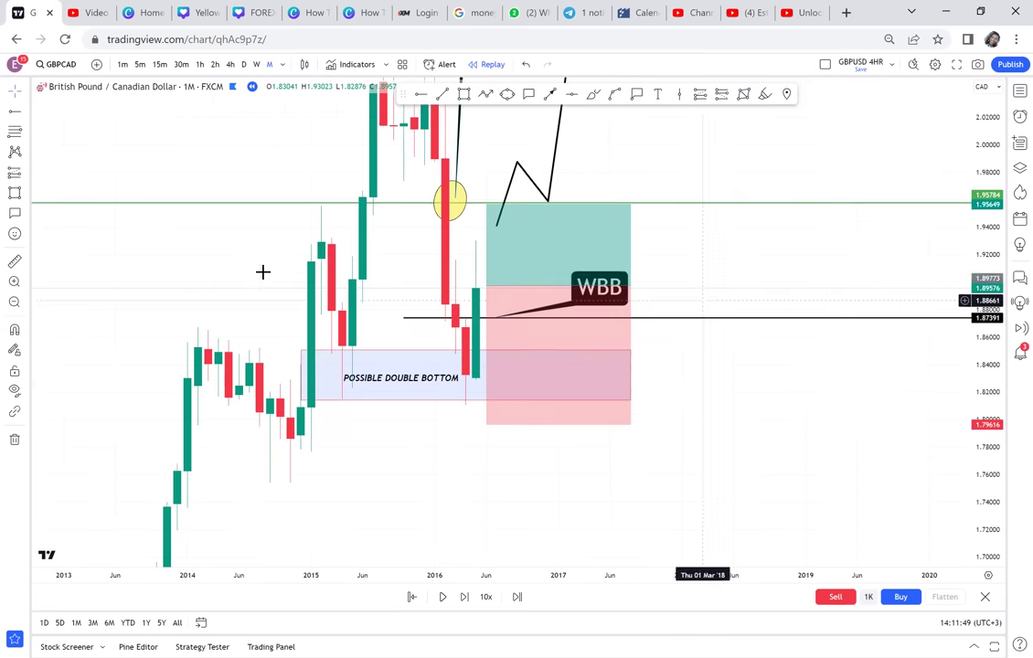
click(15, 263)
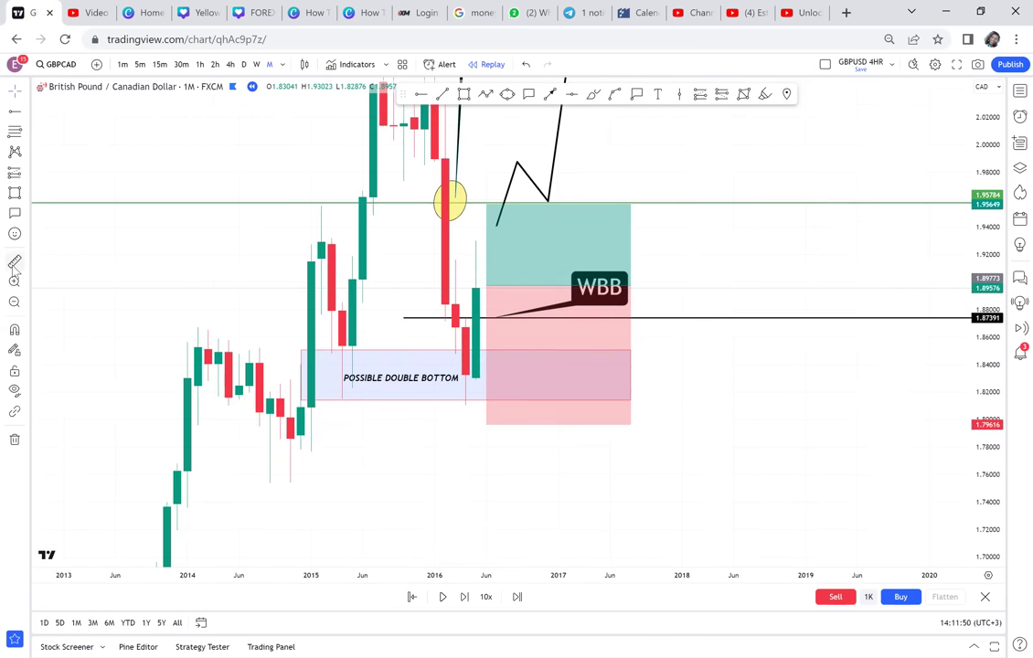
shift+click(434, 288)
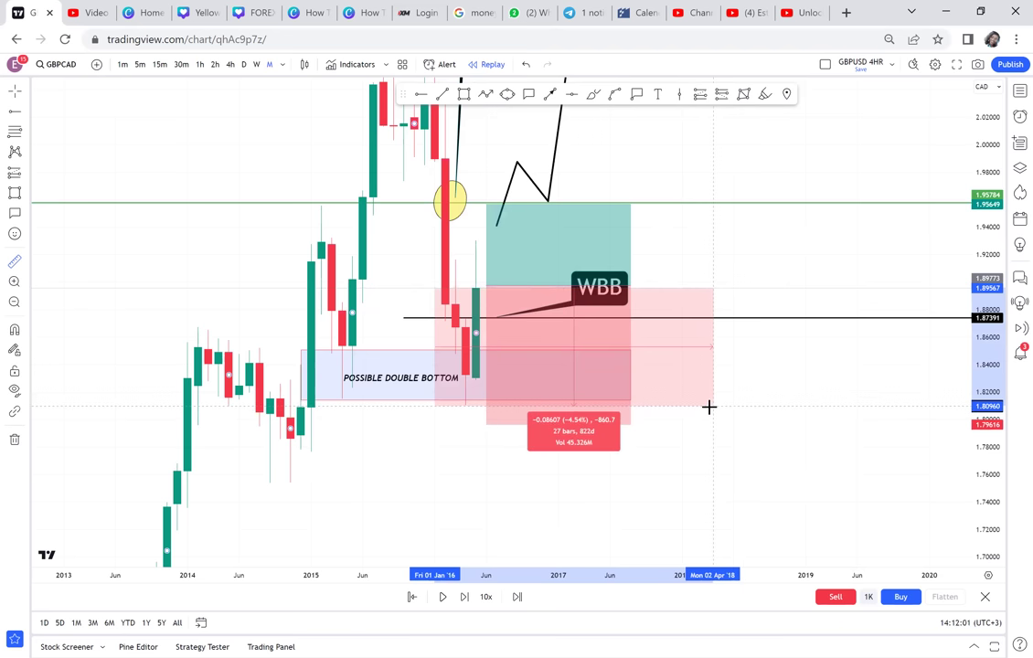
click(765, 430)
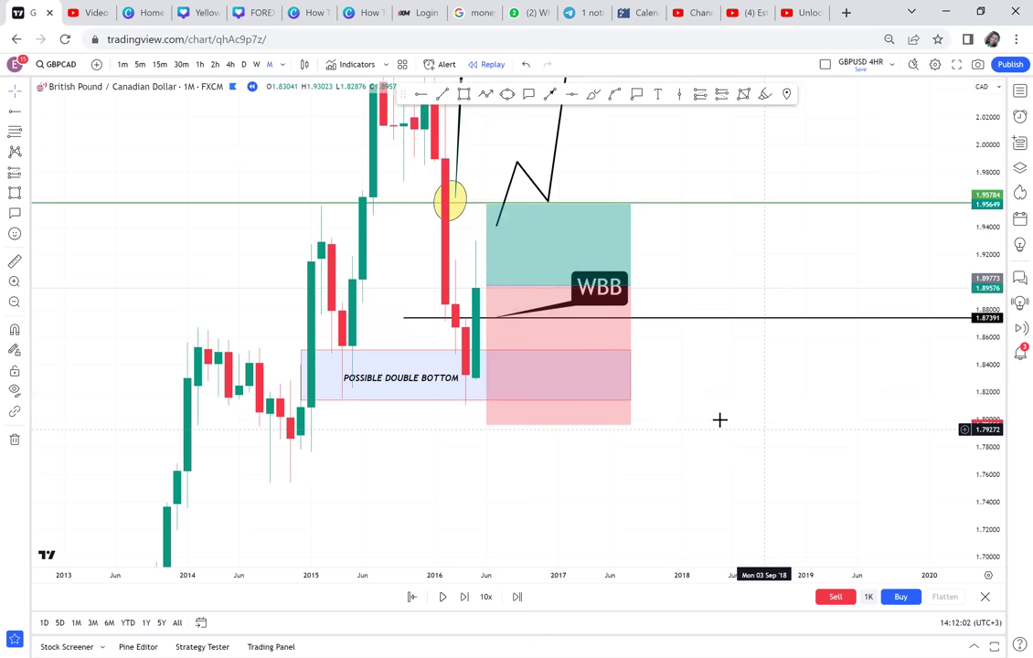
Step: Delete the long position drawn beside the latest candle
click(610, 426)
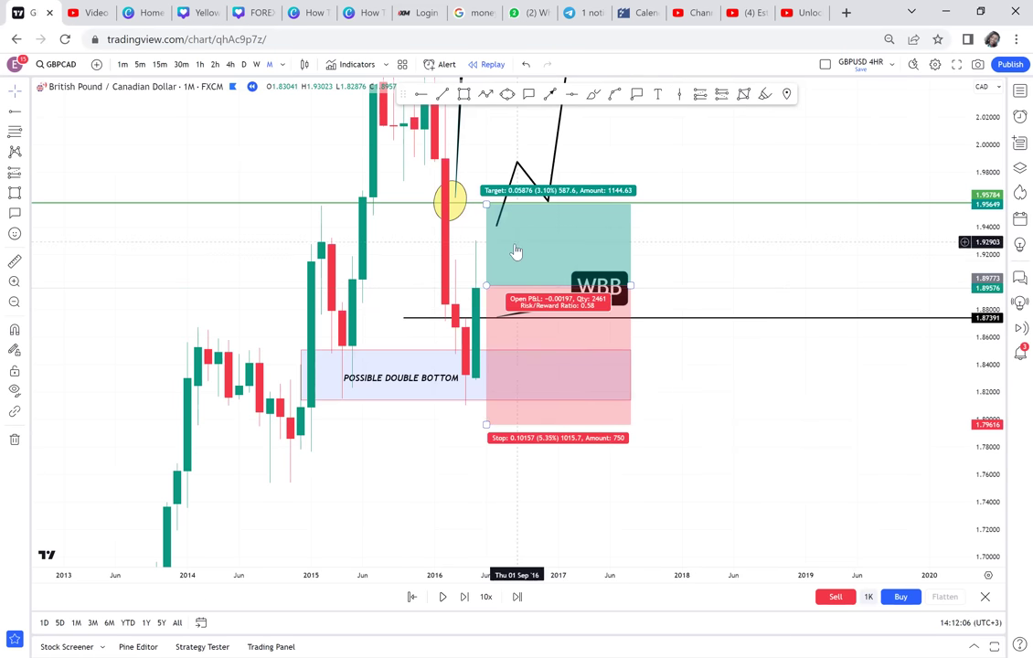
click(648, 298)
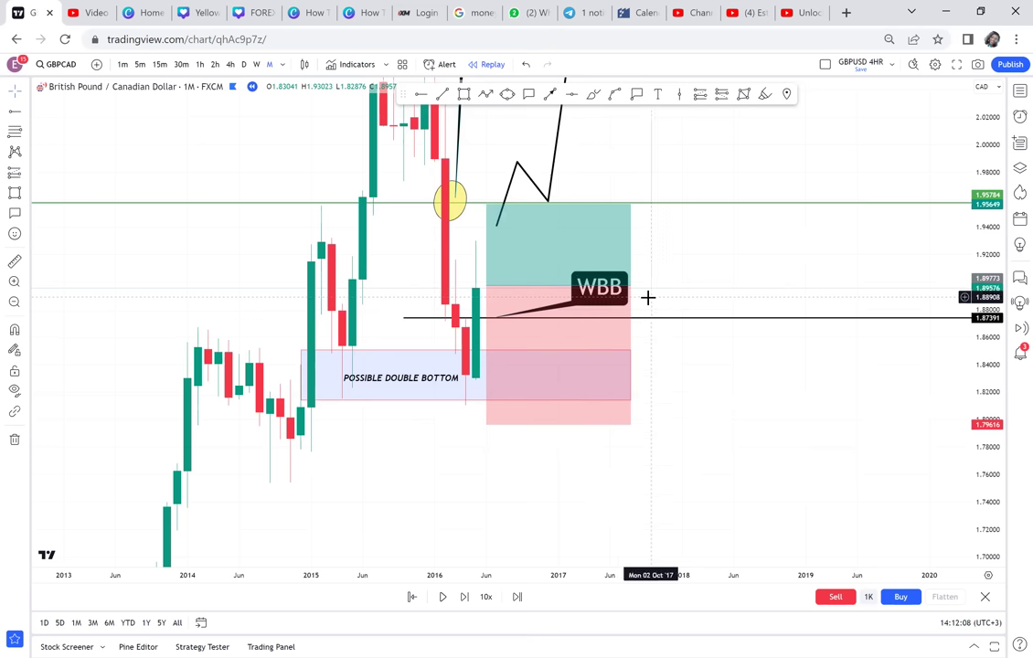
click(603, 337)
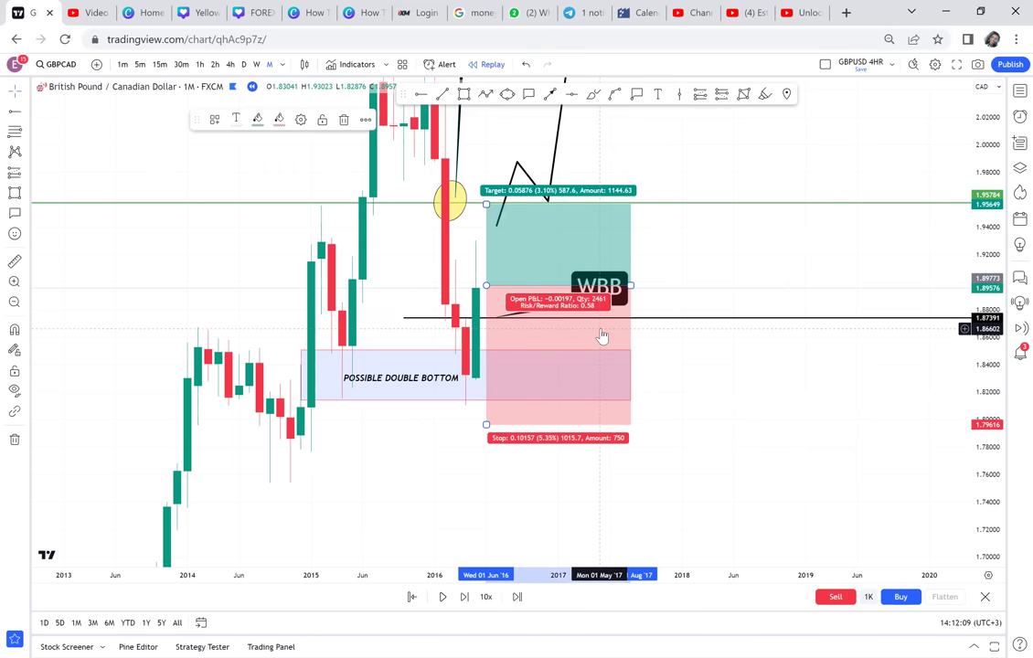
key(Delete)
Step: Add a callout reading "P?" below the possible double bottom zone, pointing into it at about 1.835 in August 2016
drag(689, 348, 670, 493)
drag(627, 185, 658, 109)
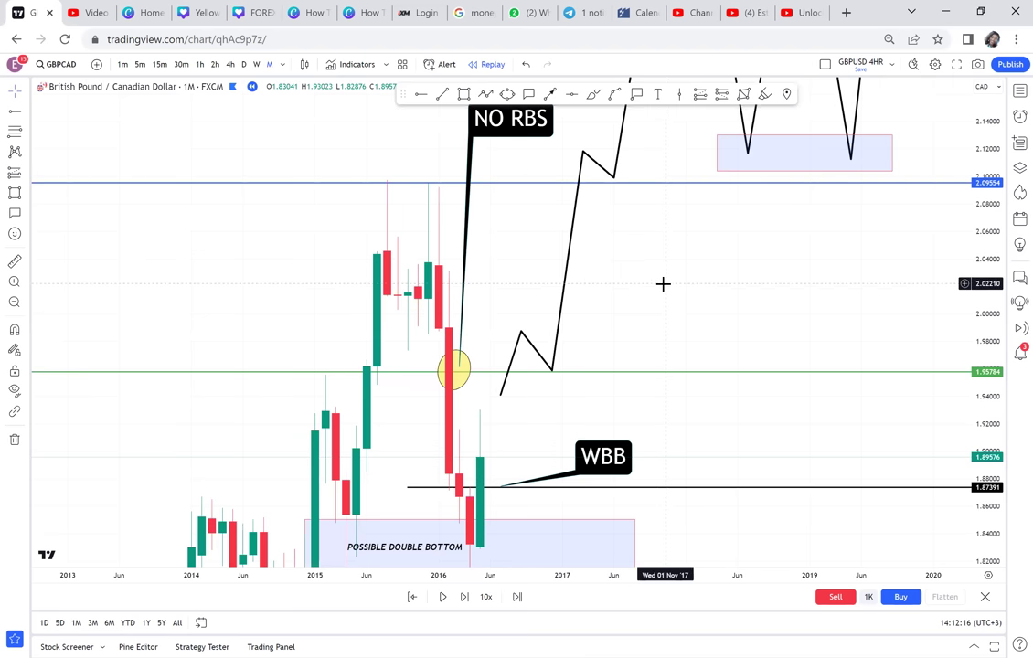
drag(675, 252, 752, 101)
scroll(750, 99, down, 2)
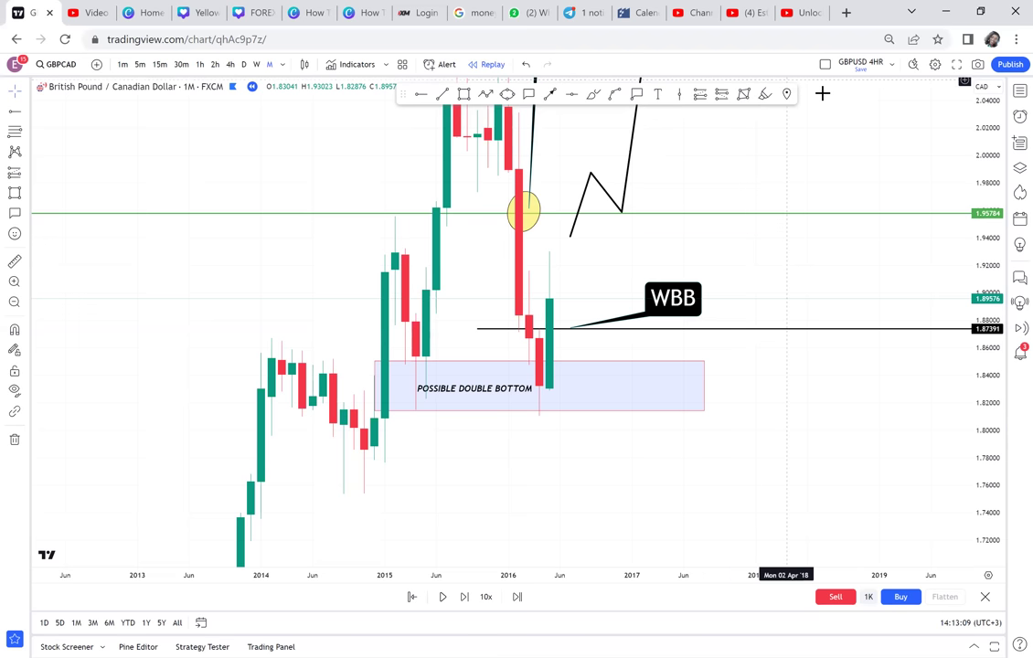
click(529, 95)
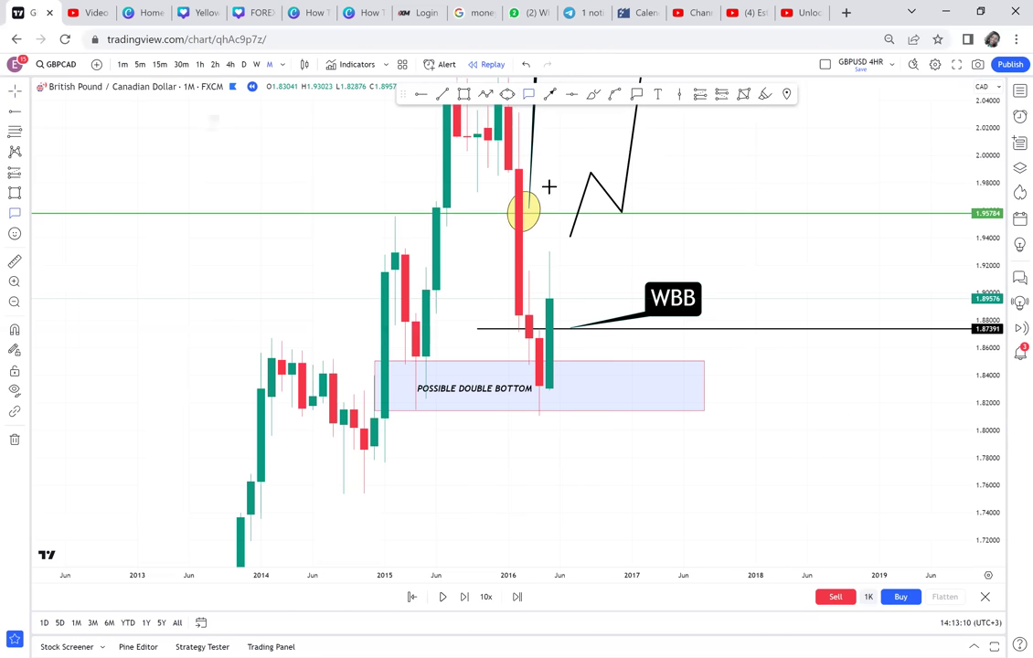
drag(577, 383, 626, 469)
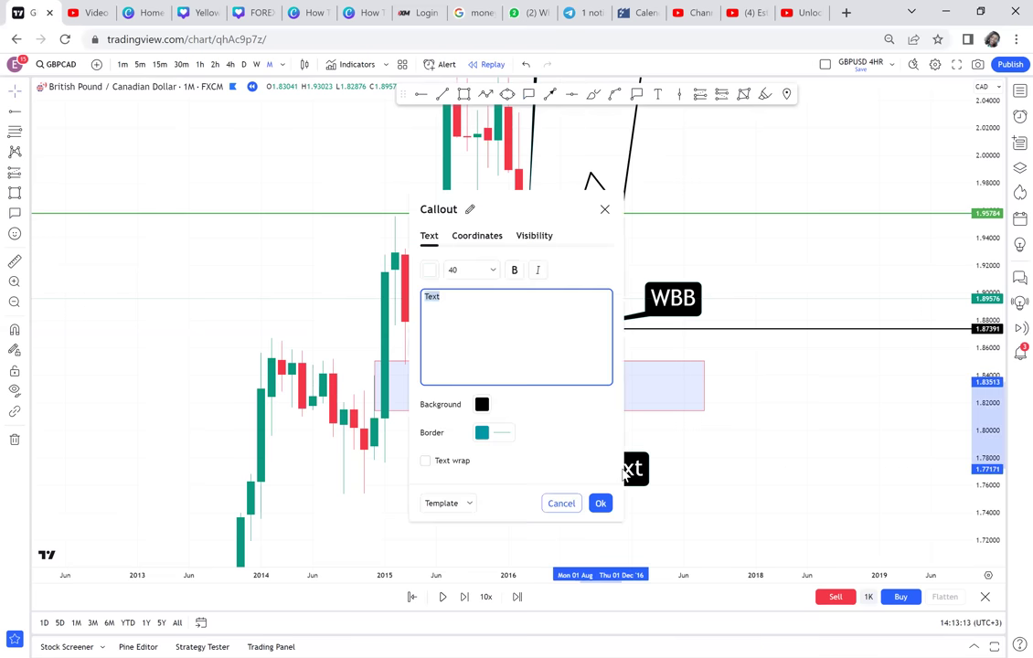
text(P?)
click(771, 463)
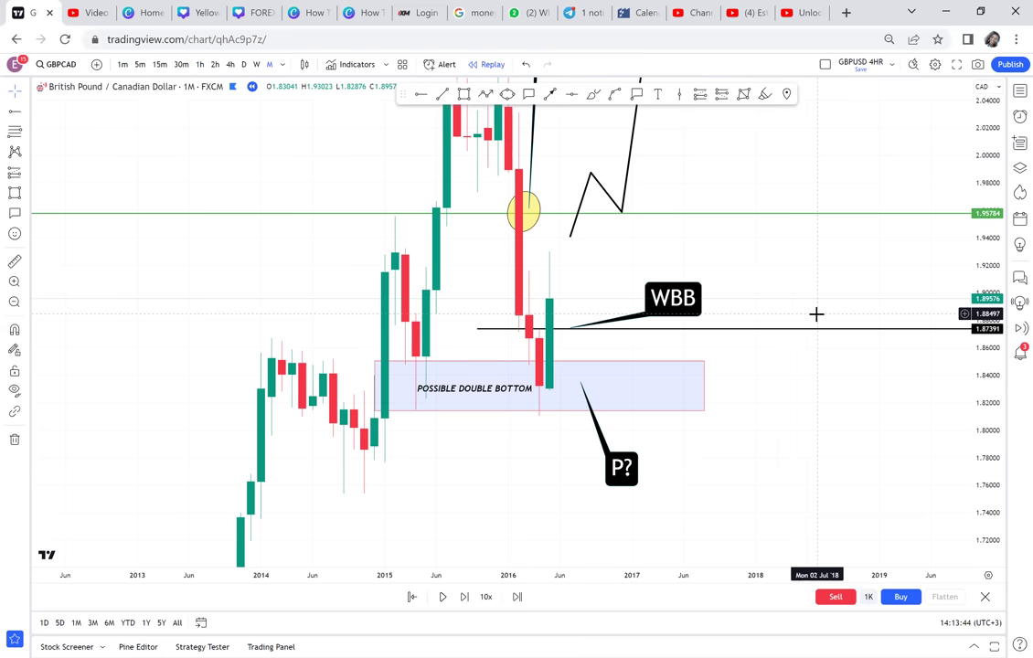
Step: Draw a rectangular zone from August 2007 to May 2017 between about 2.090 and 2.050, just under the blue line
scroll(816, 314, down, 2)
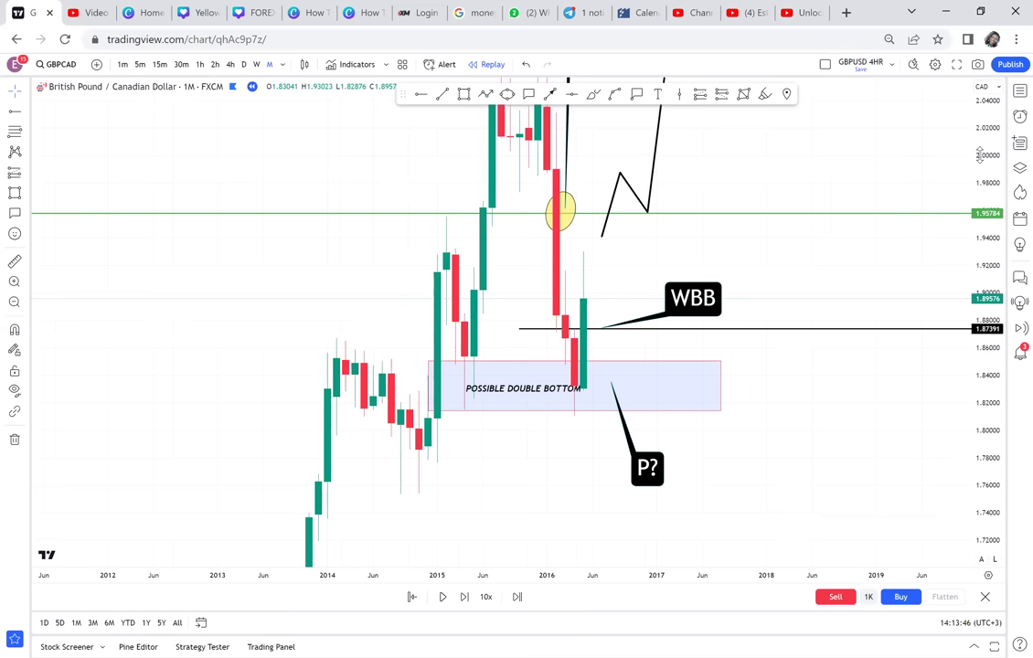
drag(980, 156, 941, 371)
scroll(775, 414, down, 1)
drag(787, 374, 814, 249)
scroll(691, 390, down, 1)
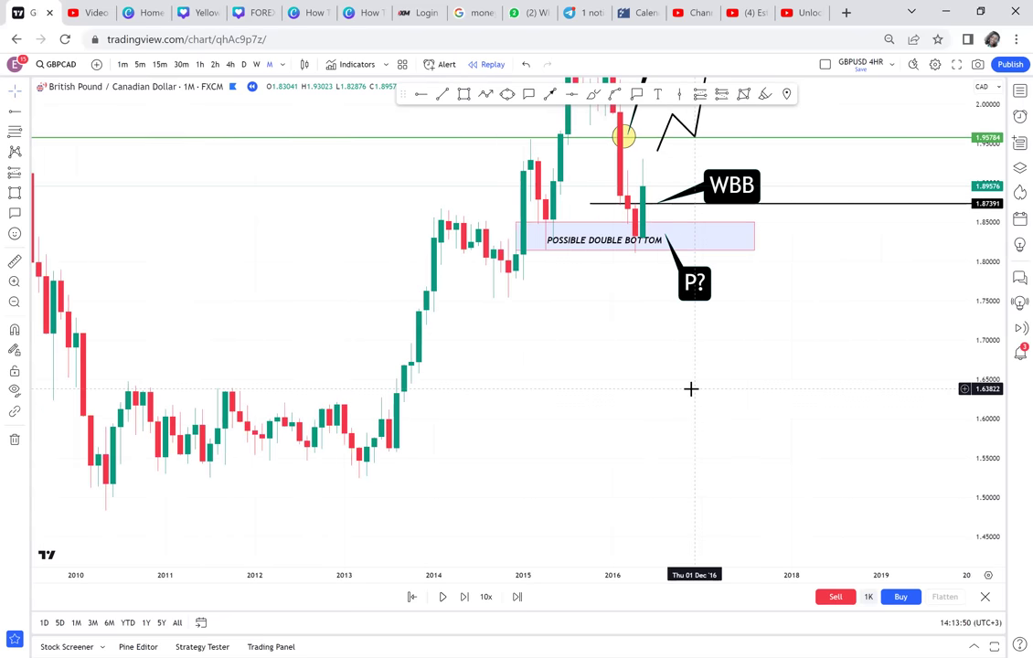
scroll(691, 389, down, 1)
drag(691, 389, 798, 521)
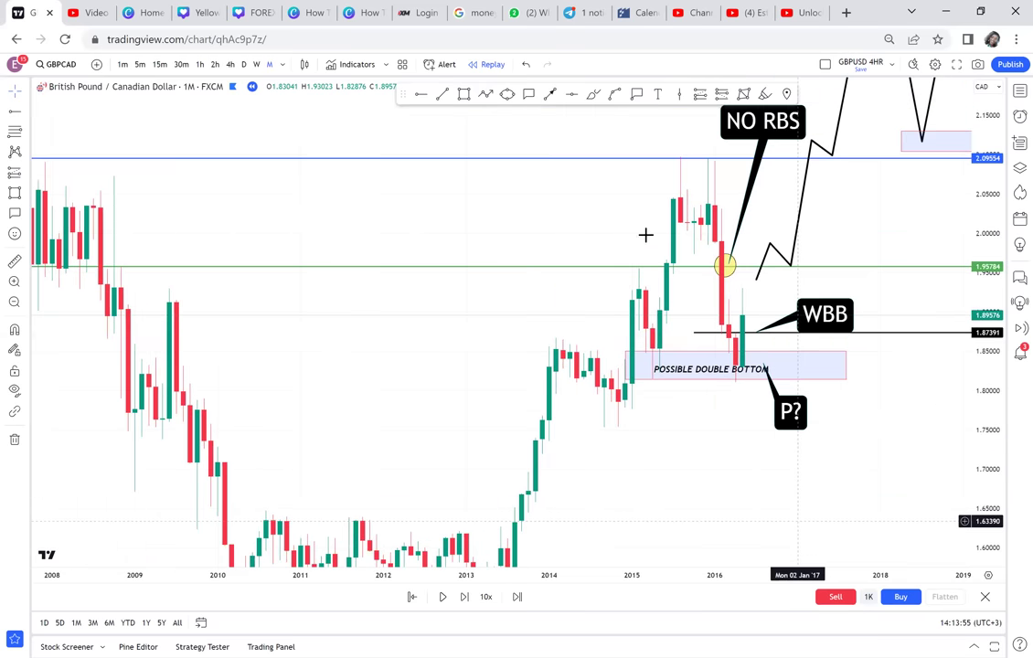
scroll(503, 205, down, 2)
click(465, 94)
click(67, 162)
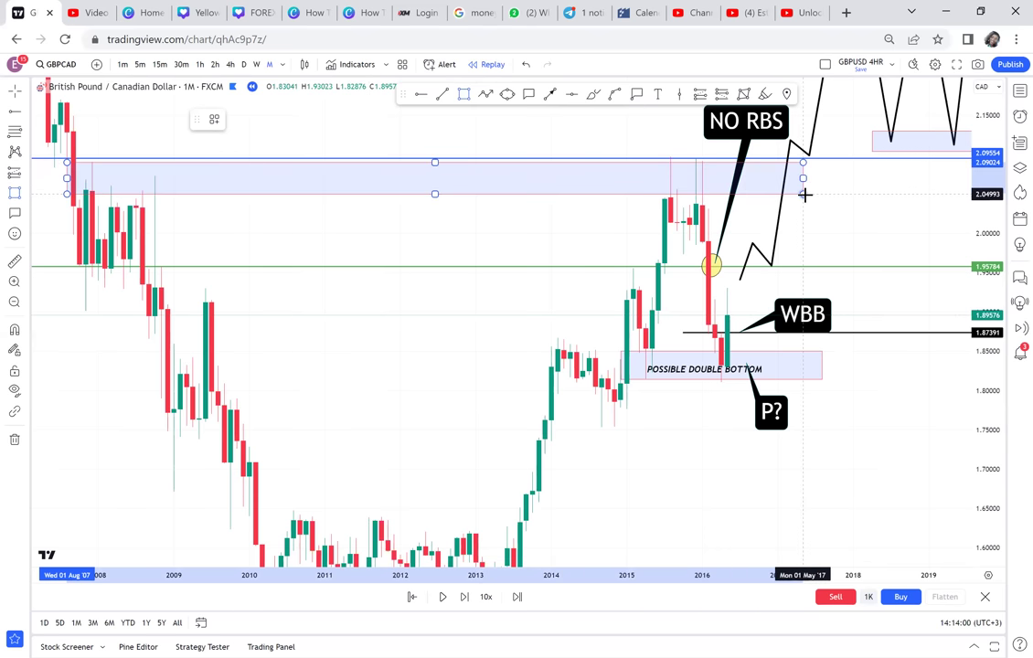
click(803, 194)
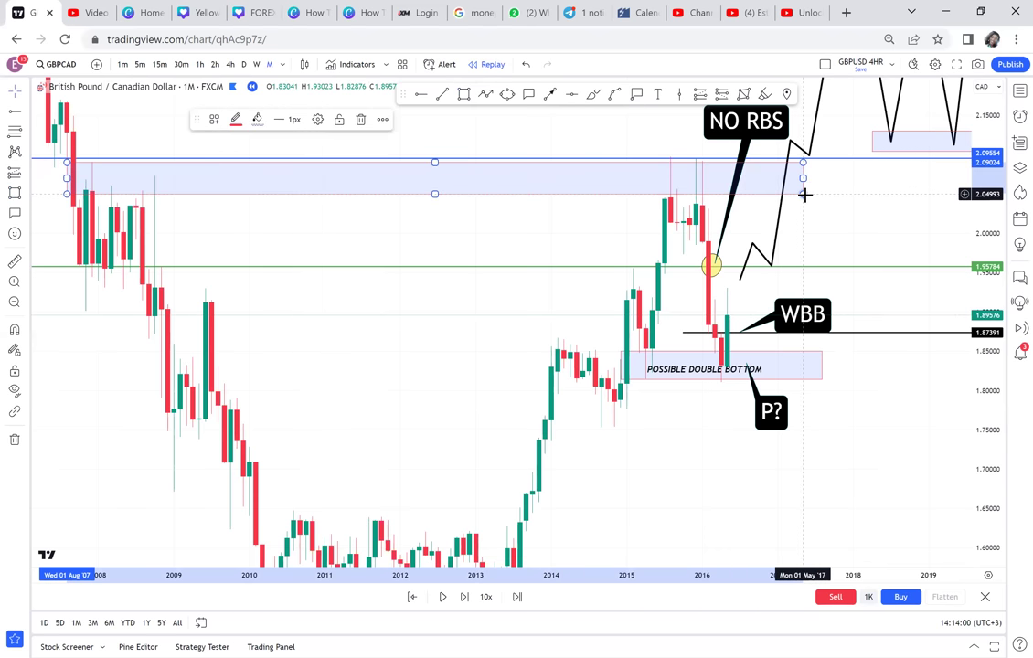
Step: Circle the 2007–2008 highs and the 2015–2016 highs inside the upper zone with two ellipses
click(507, 94)
click(73, 186)
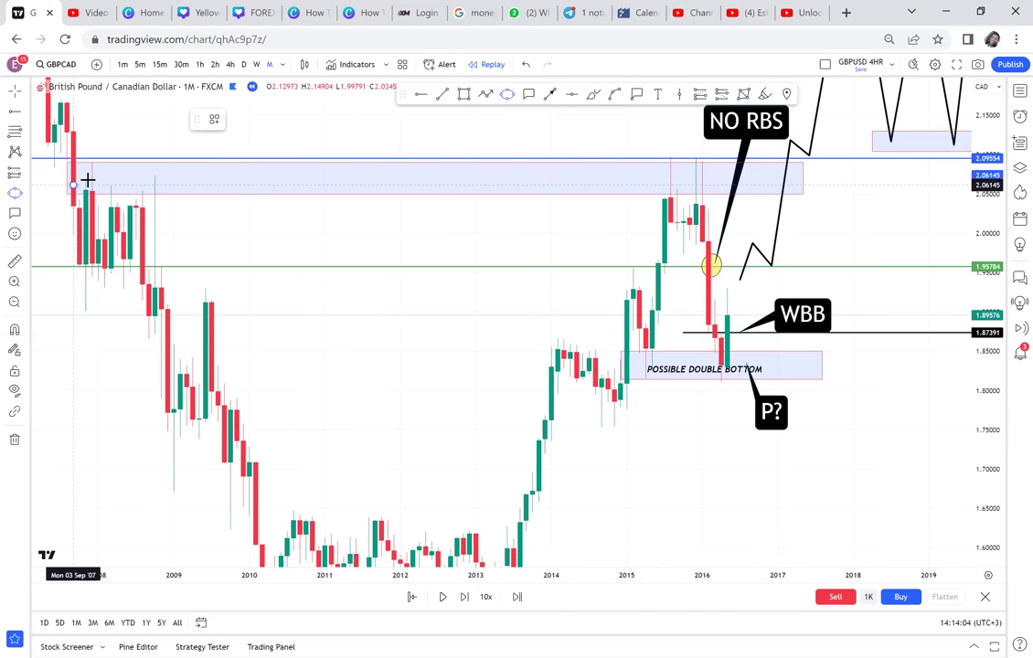
click(124, 169)
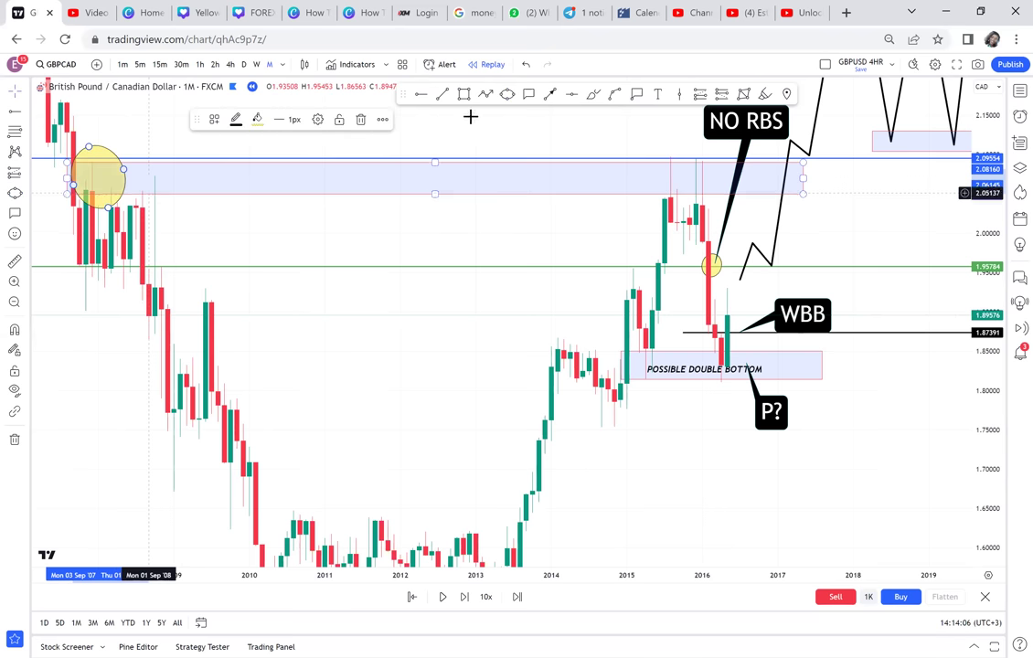
click(508, 94)
click(652, 190)
click(727, 175)
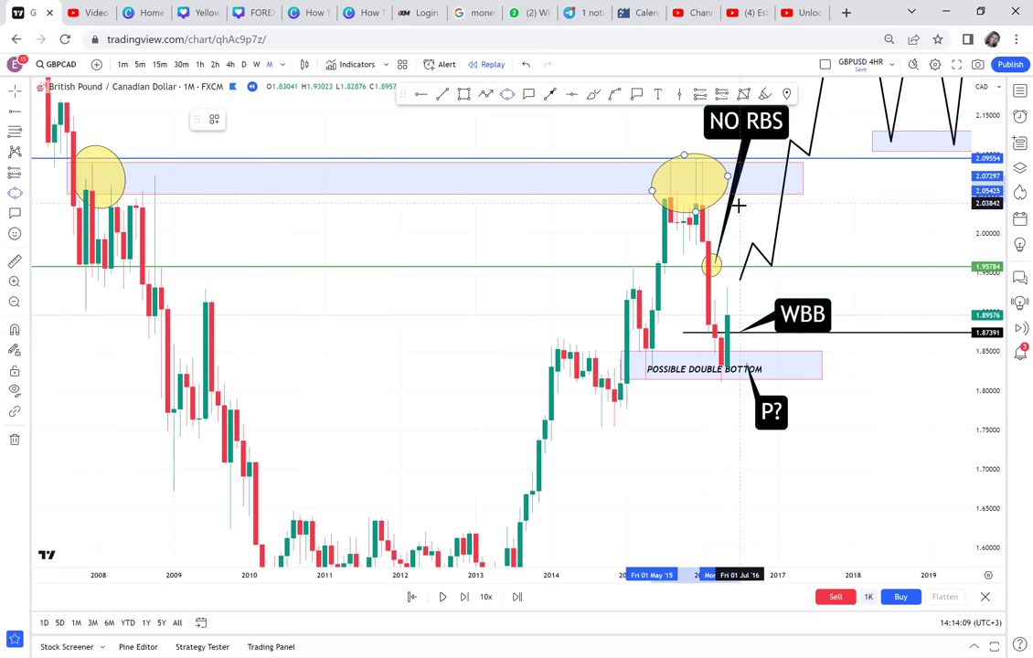
click(739, 205)
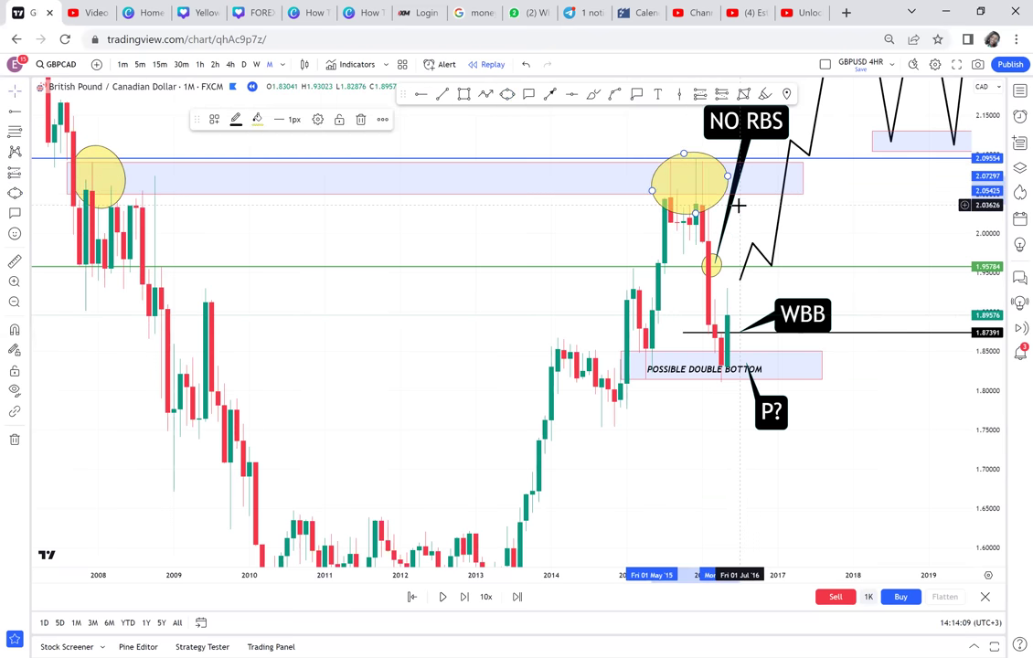
Step: Add a "POSSIBLE DOUBLE TOP" text label inside the upper zone near January 2011, using the saved text template
click(500, 220)
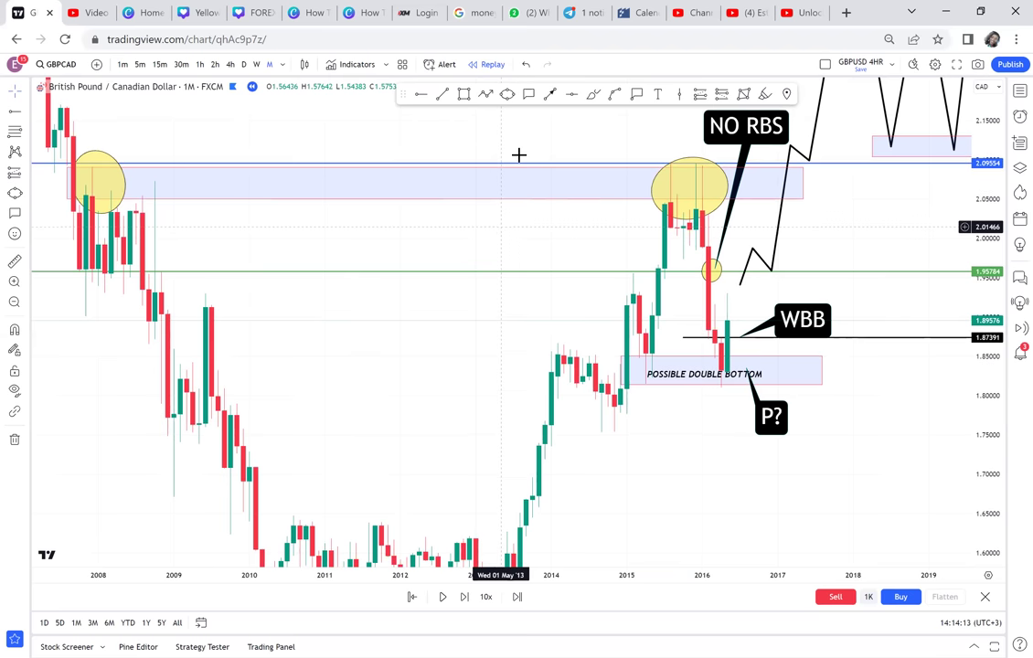
click(657, 94)
click(326, 187)
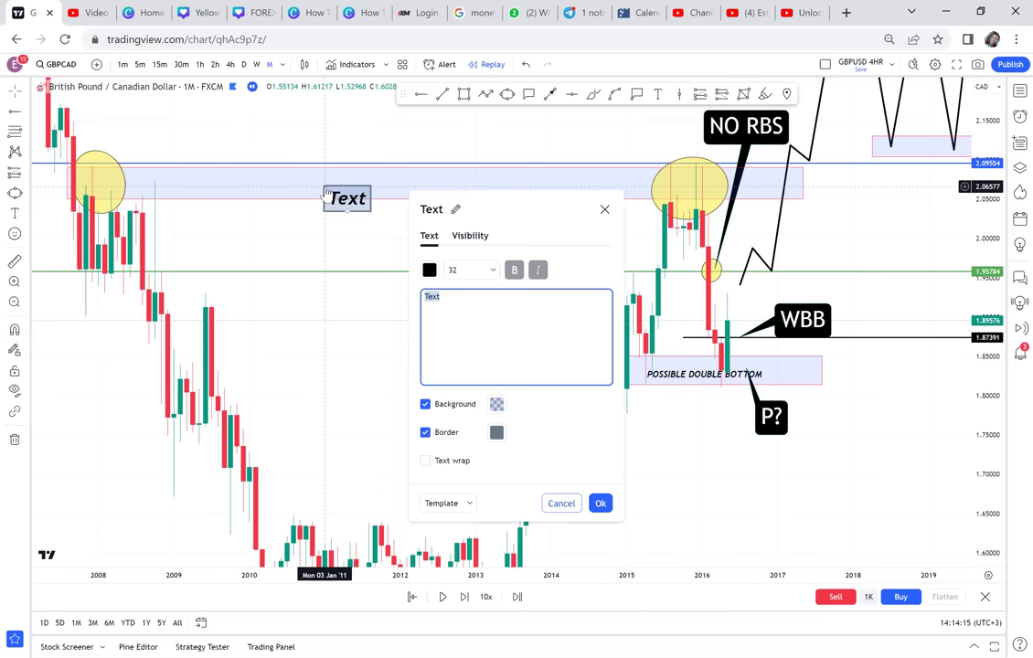
click(468, 503)
click(439, 607)
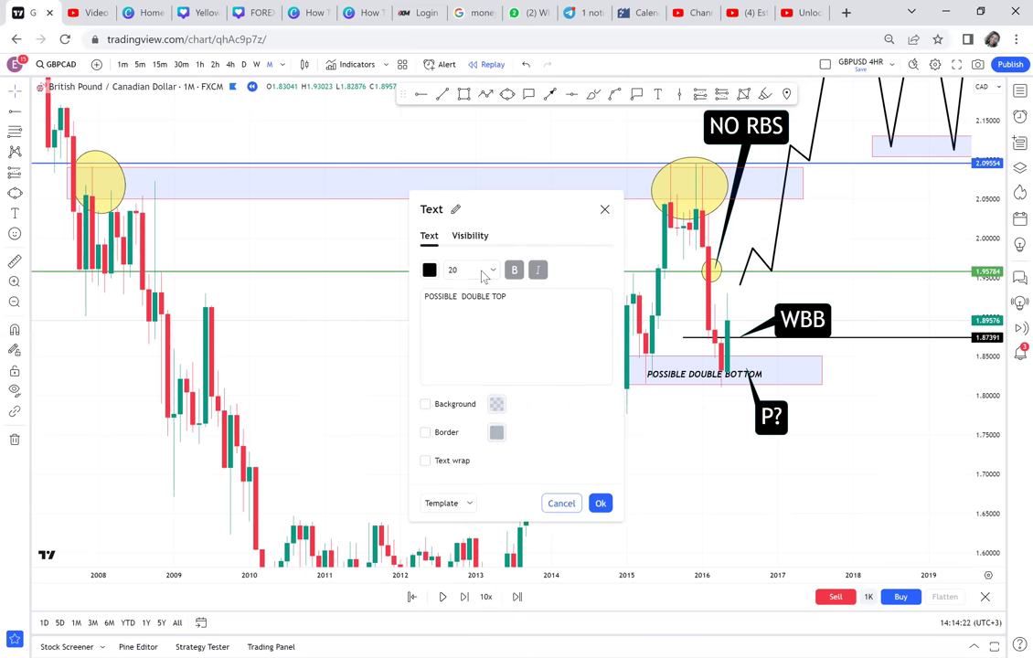
Step: Enable the double top label's visibility on weekly and monthly intervals and shift it slightly to December 2010 within the upper zone
click(470, 236)
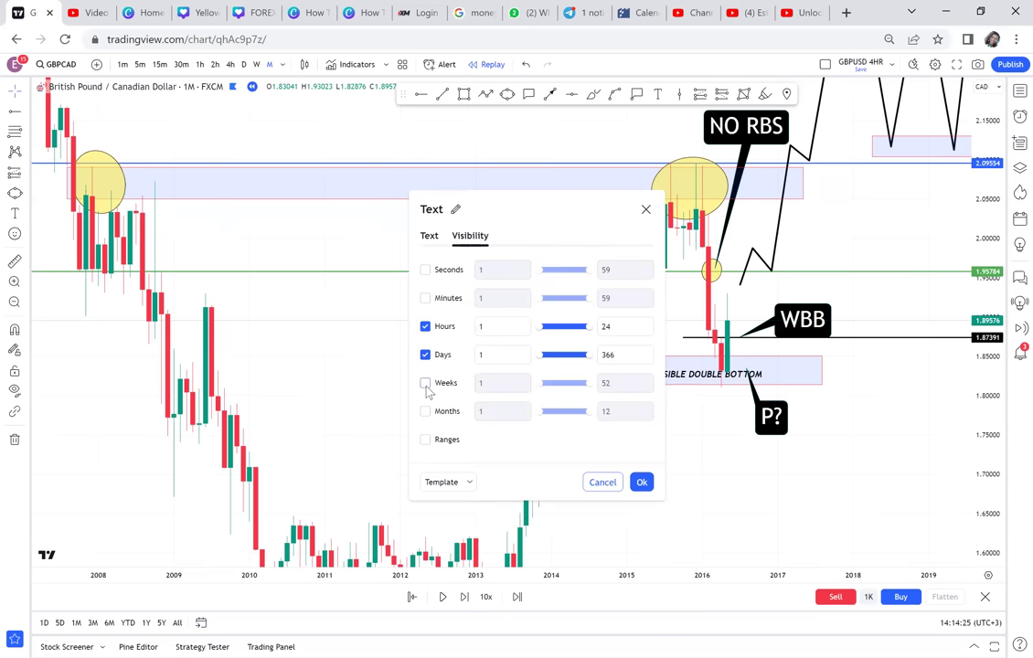
click(425, 384)
click(425, 412)
key(Return)
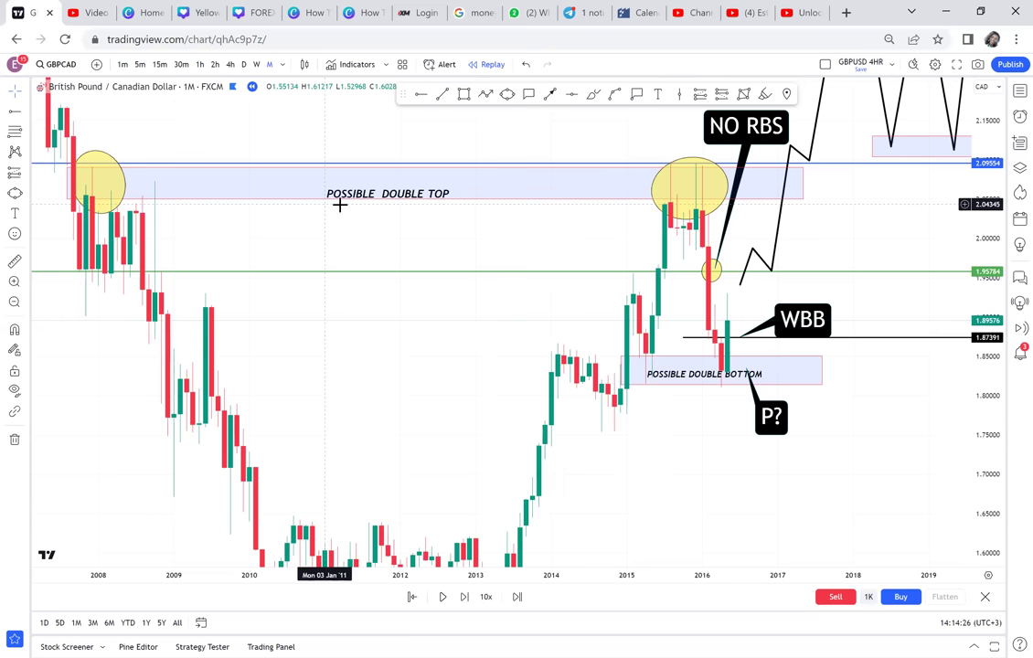
drag(398, 201, 393, 196)
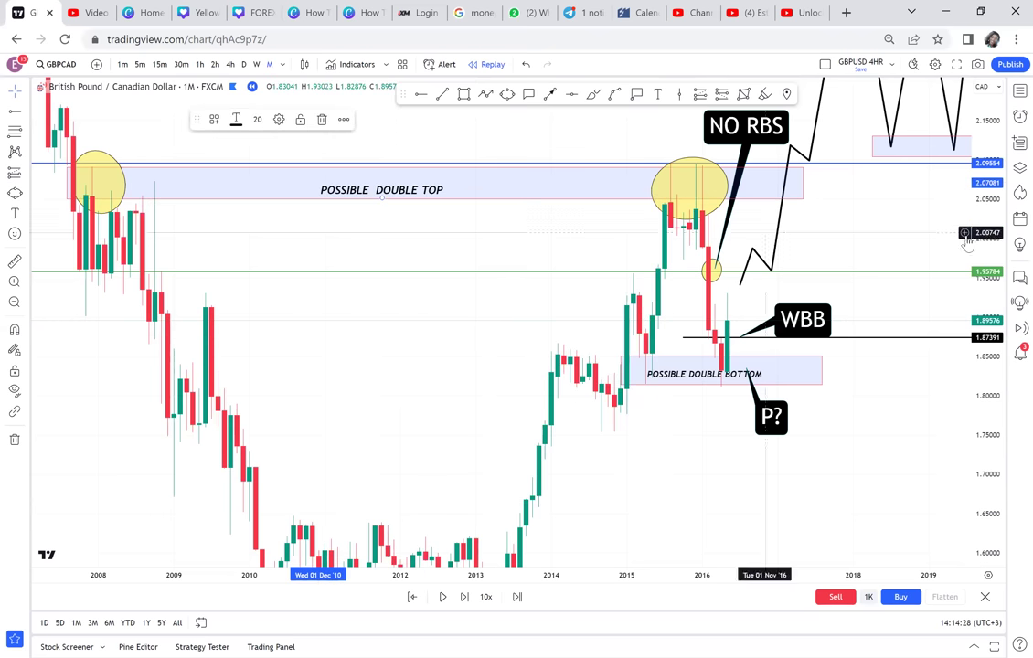
Step: Add a callout reading "P1" above the upper zone, pointing into it at about 2.077 in April 2012
drag(976, 207, 955, 350)
drag(796, 407, 784, 339)
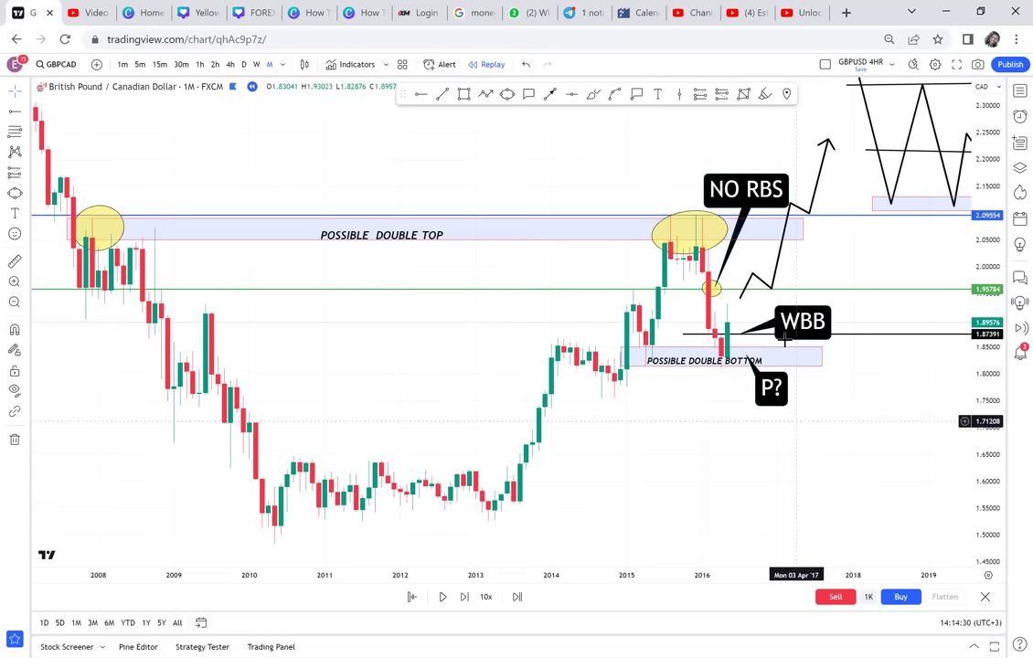
drag(561, 276, 562, 289)
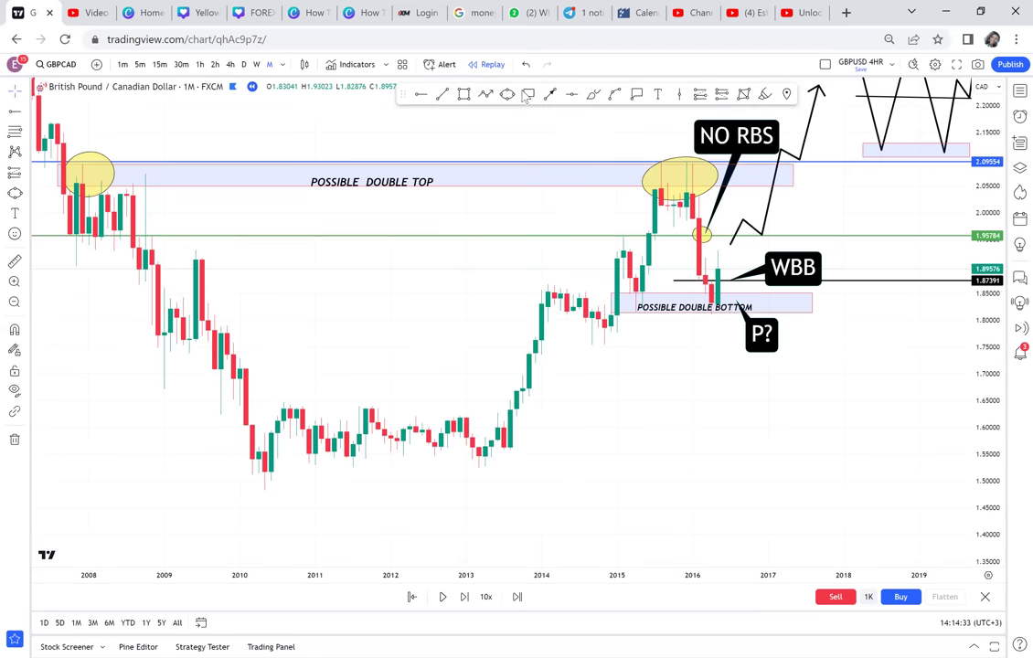
click(528, 95)
click(410, 171)
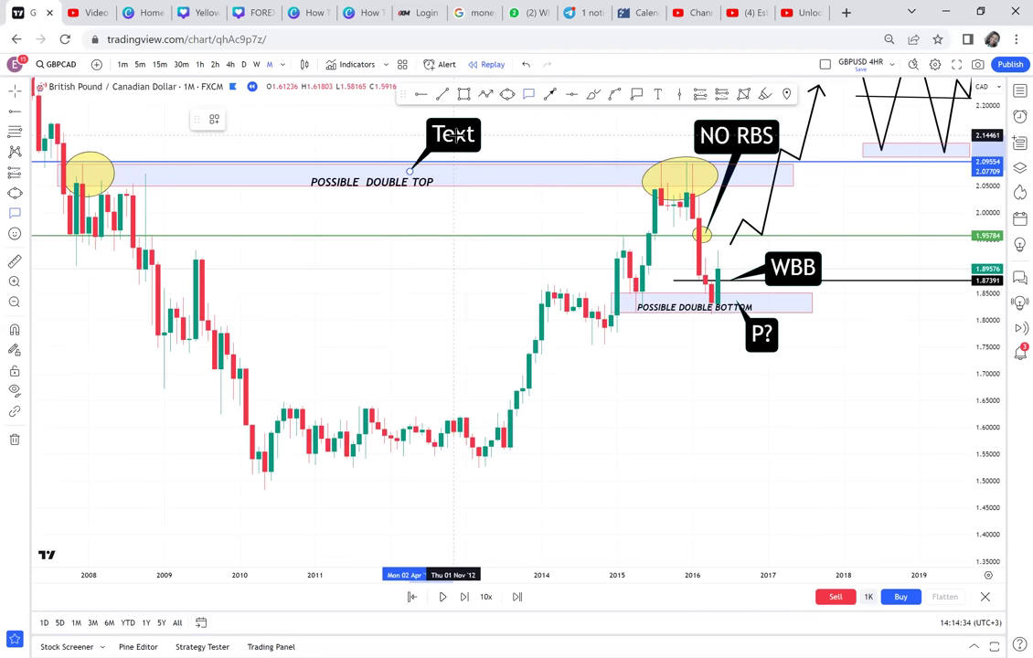
click(457, 137)
text(P1)
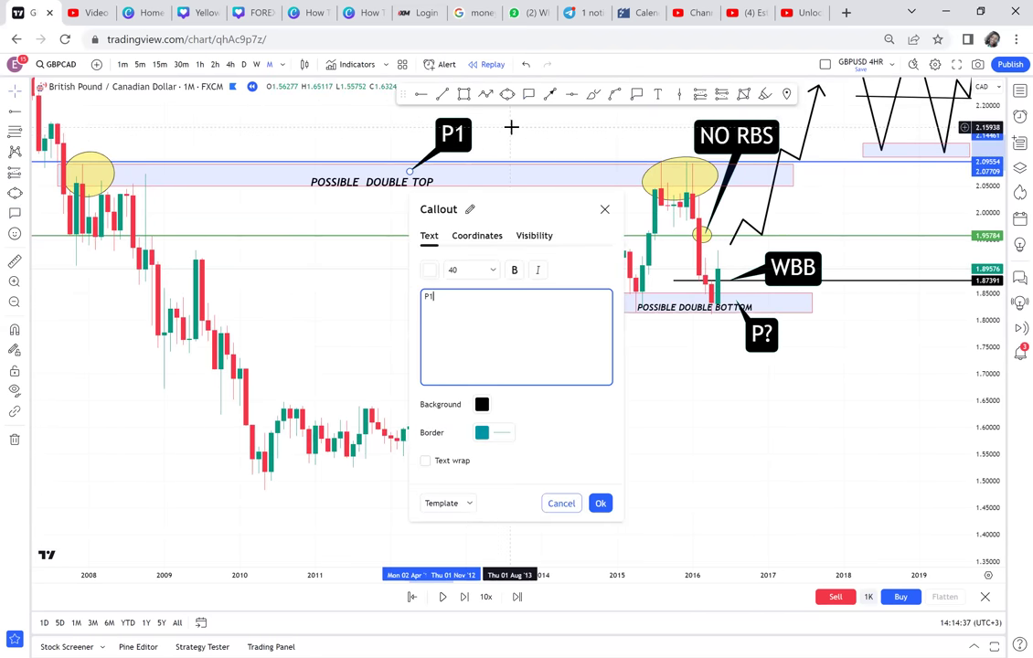
click(645, 147)
Step: Set the "NO RBS" callout's text size to 12 and move its box to about 1.889 in September 2014
click(701, 235)
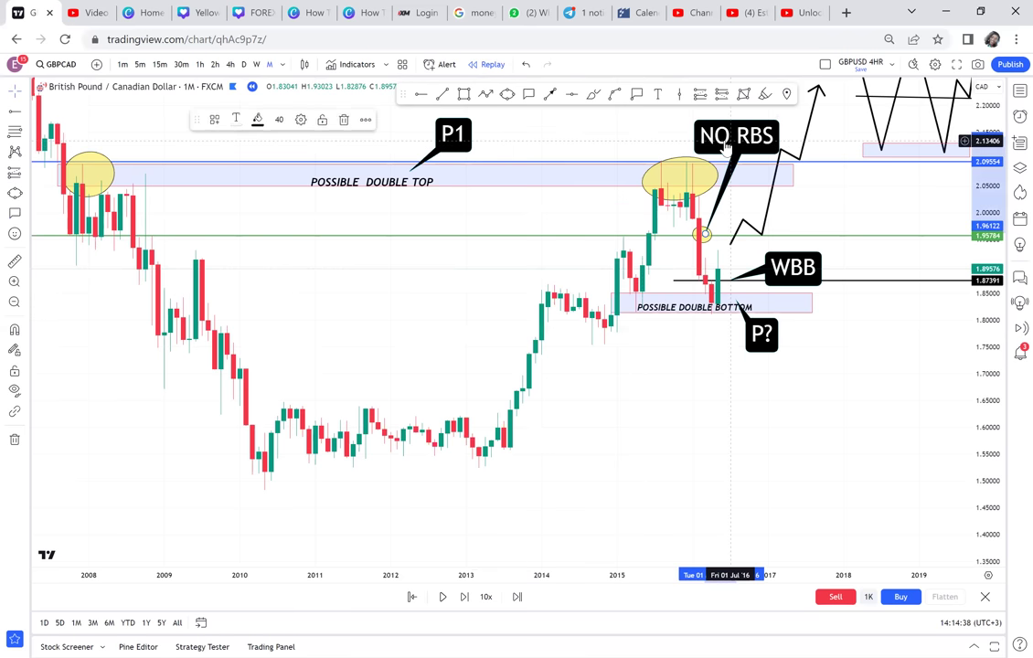
click(279, 120)
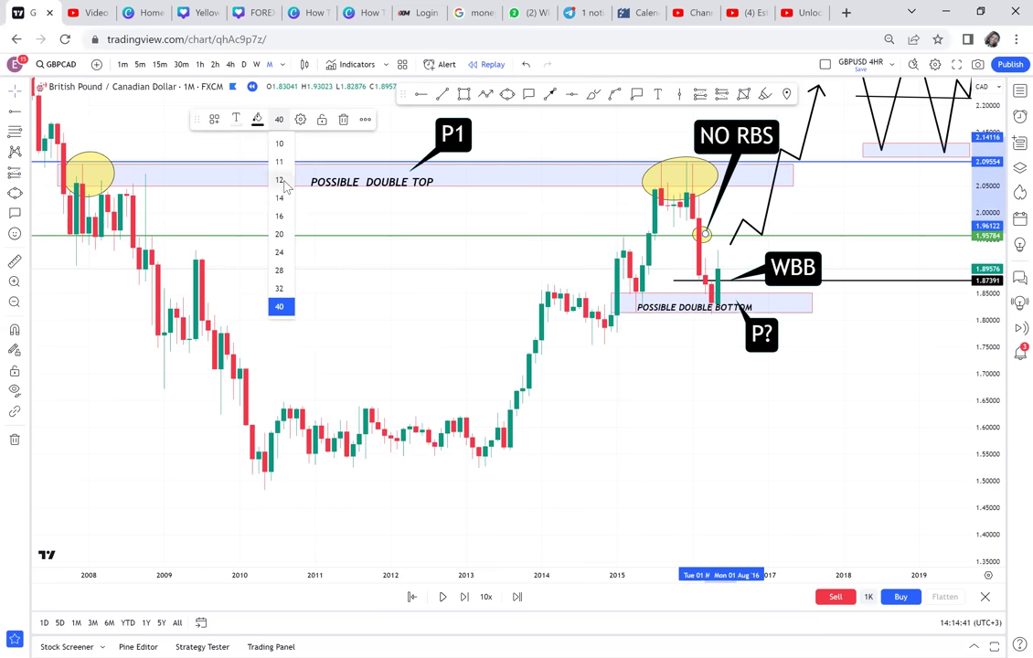
click(249, 157)
drag(743, 139, 601, 277)
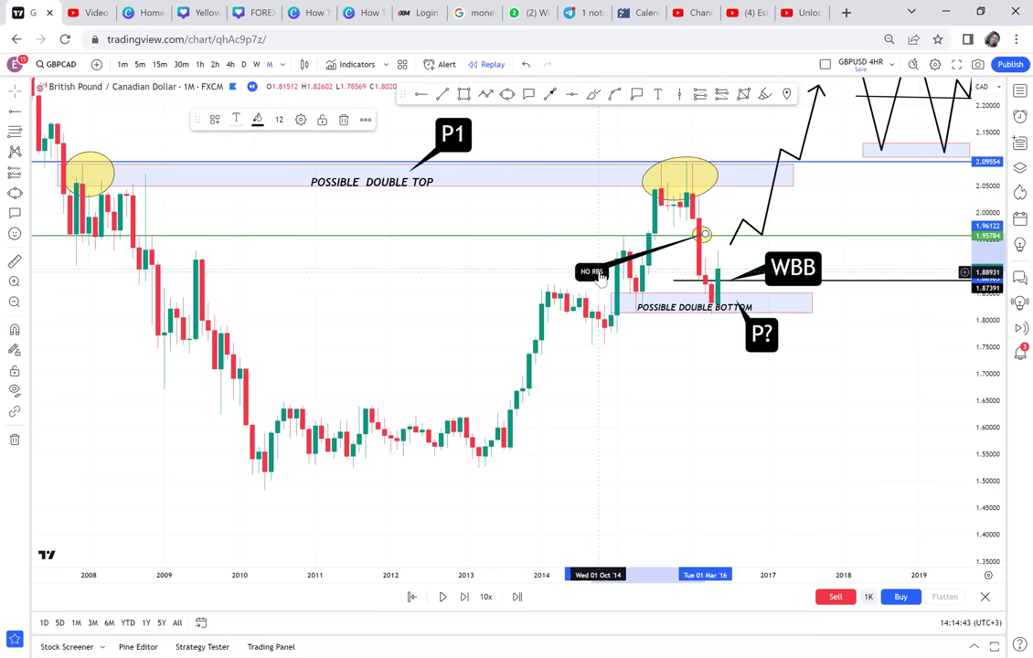
Step: Measure the price range from the blue line down to the 2010 low and place a horizontal line at its midpoint, 1.79120
click(15, 263)
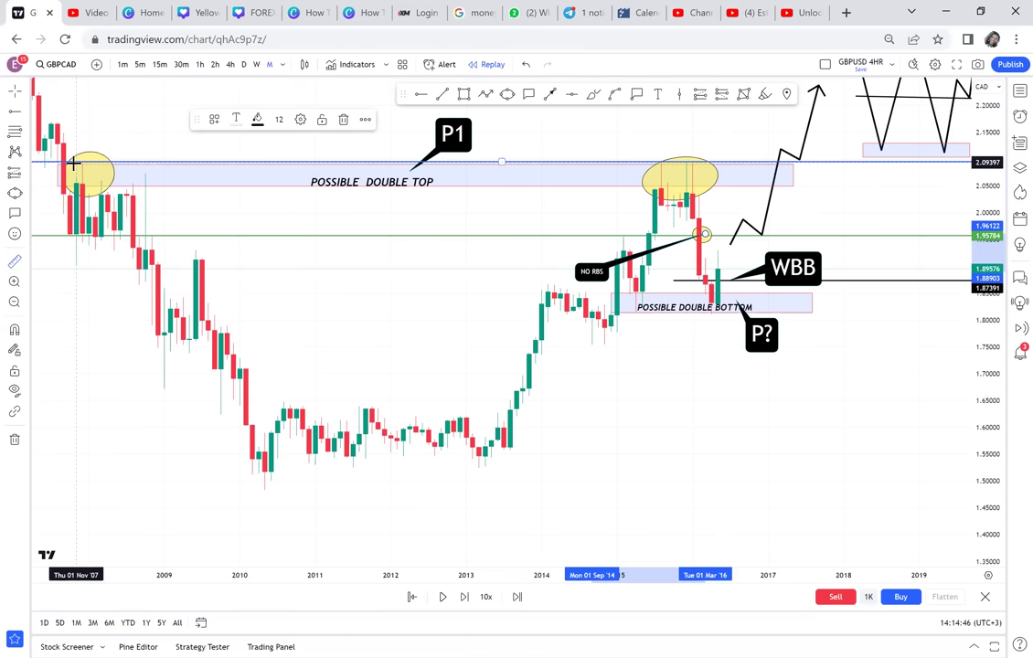
click(84, 164)
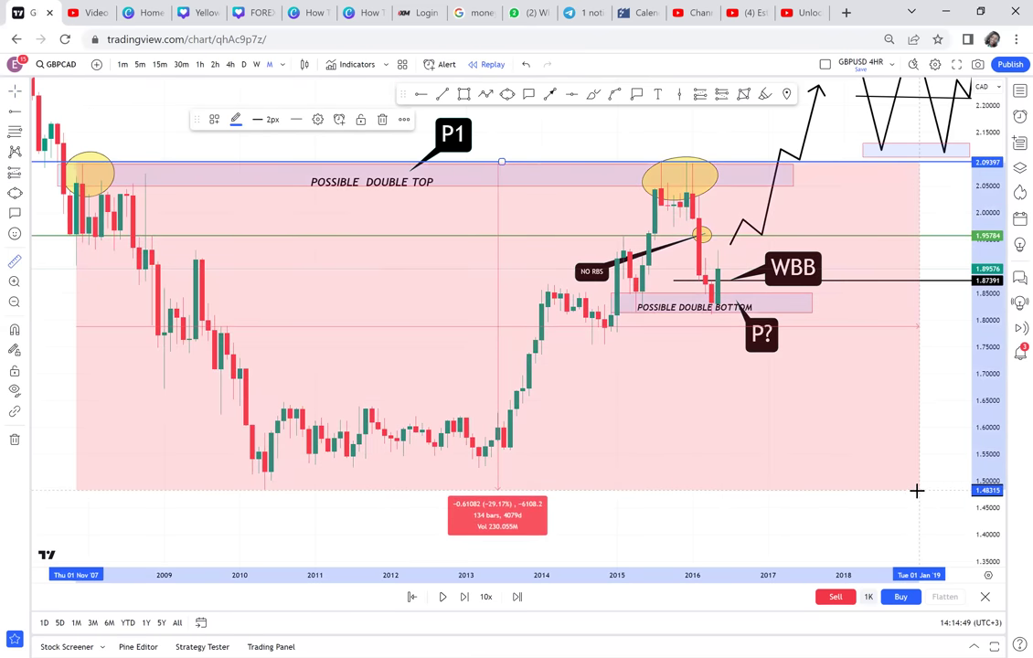
click(915, 489)
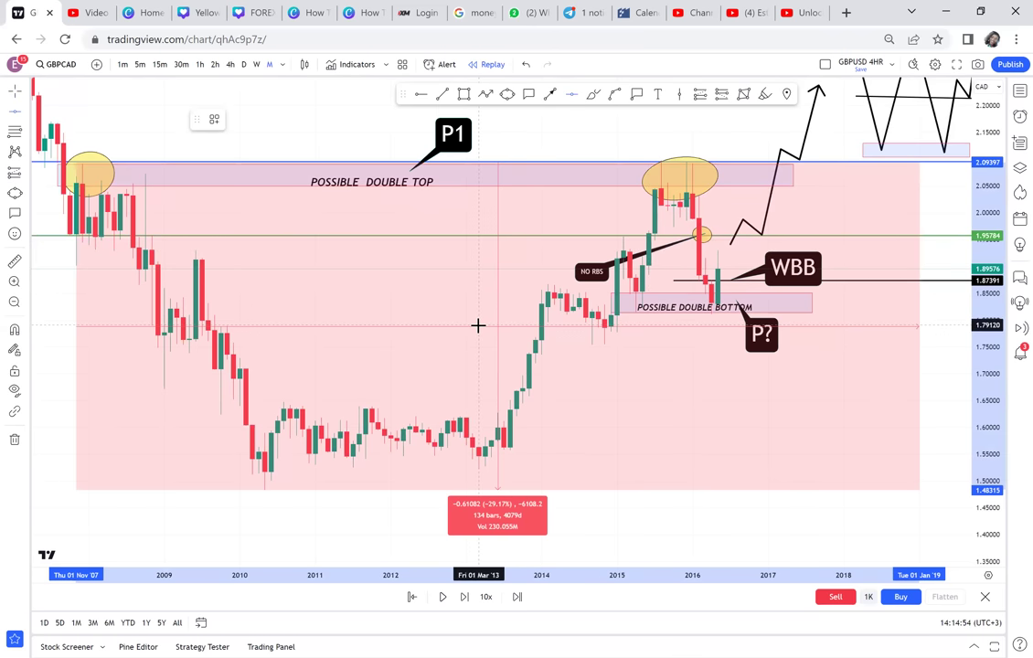
key(alt+h)
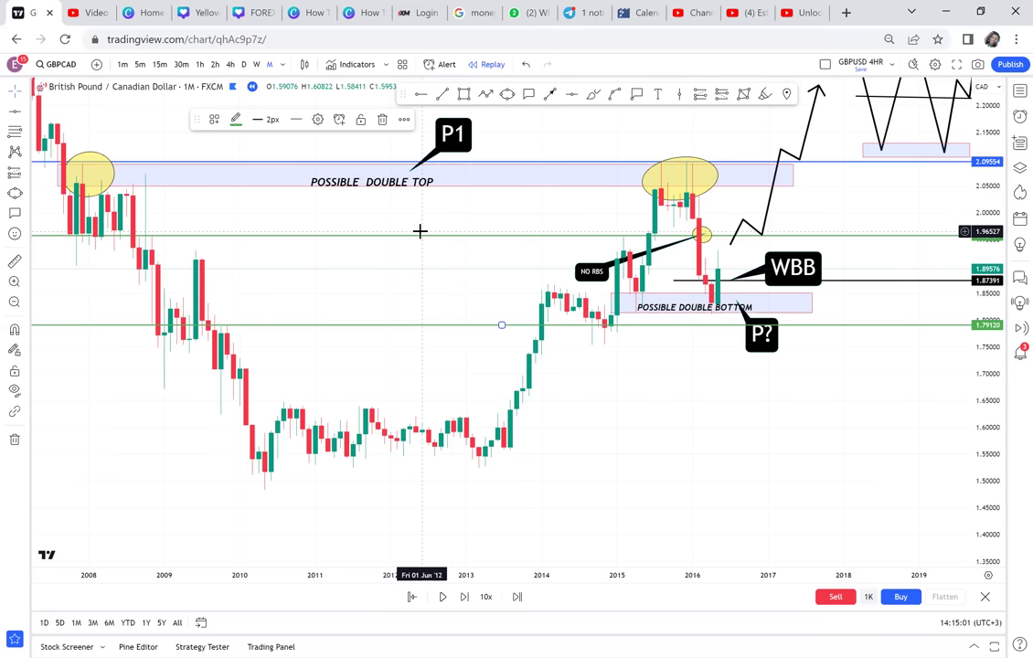
Step: Place a horizontal line at 1.48526 along the 2010 low and colour it red
click(575, 95)
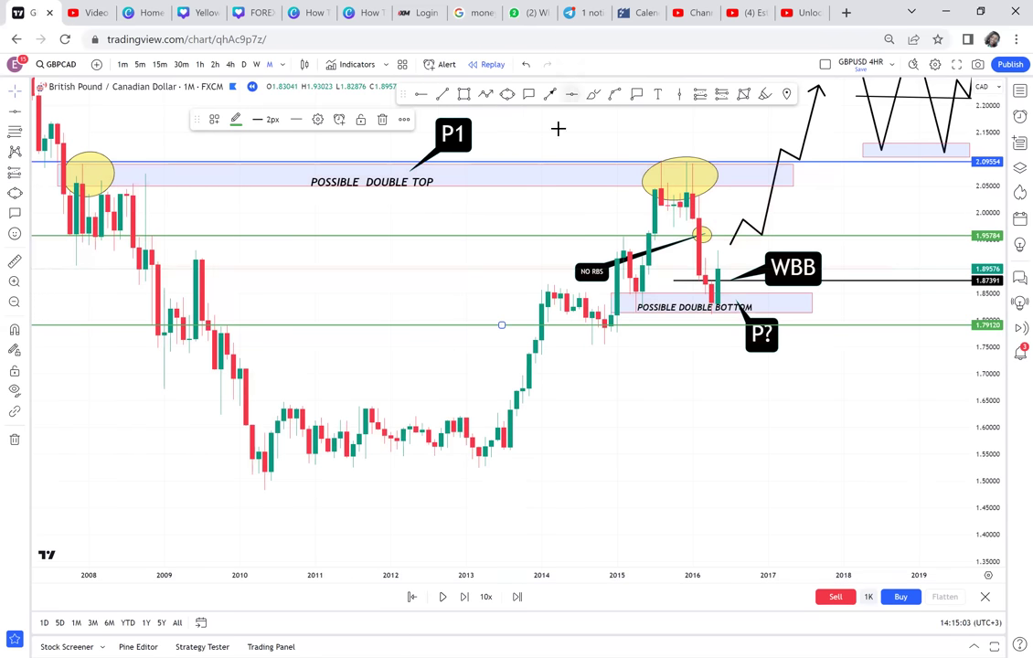
key(alt+h)
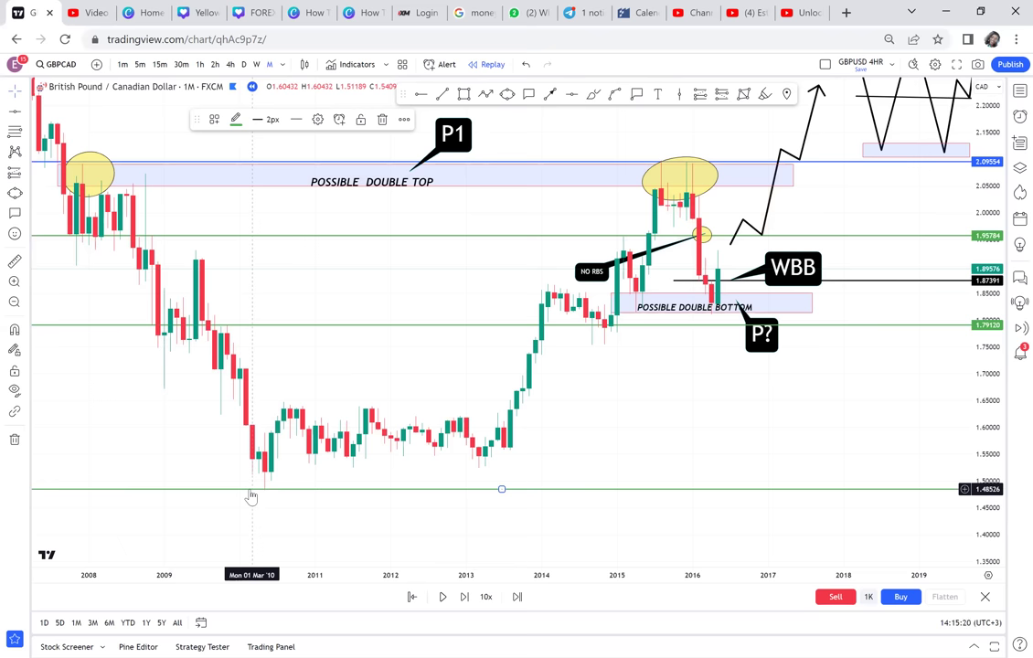
click(237, 123)
click(207, 145)
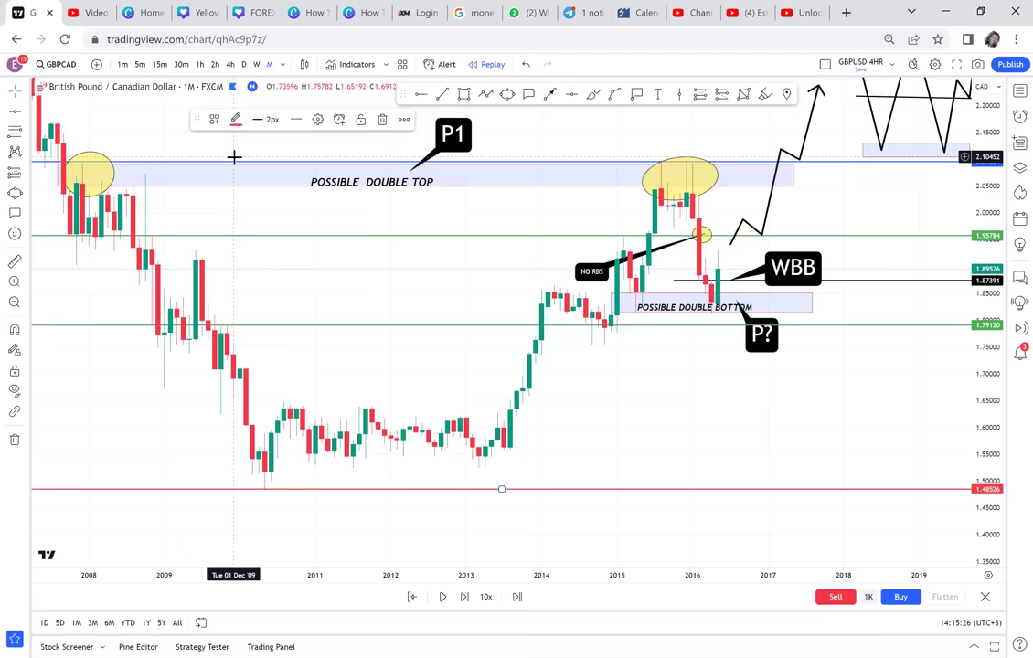
click(238, 125)
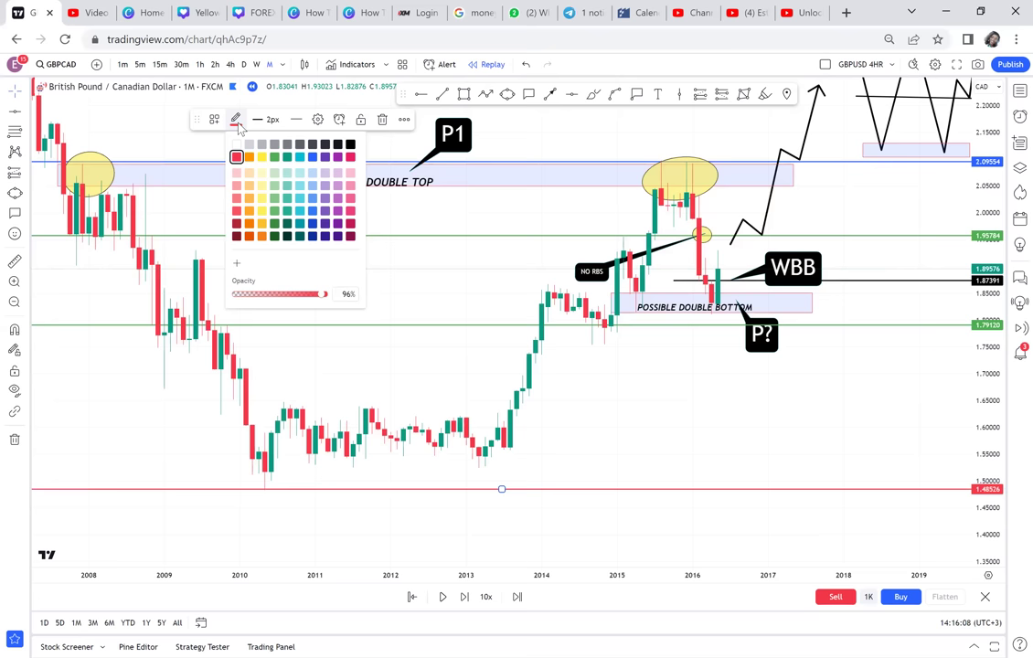
click(452, 245)
Step: Circle the late 2014 lows around the 1.79120 line with an ellipse
click(509, 96)
click(573, 330)
click(629, 323)
click(630, 340)
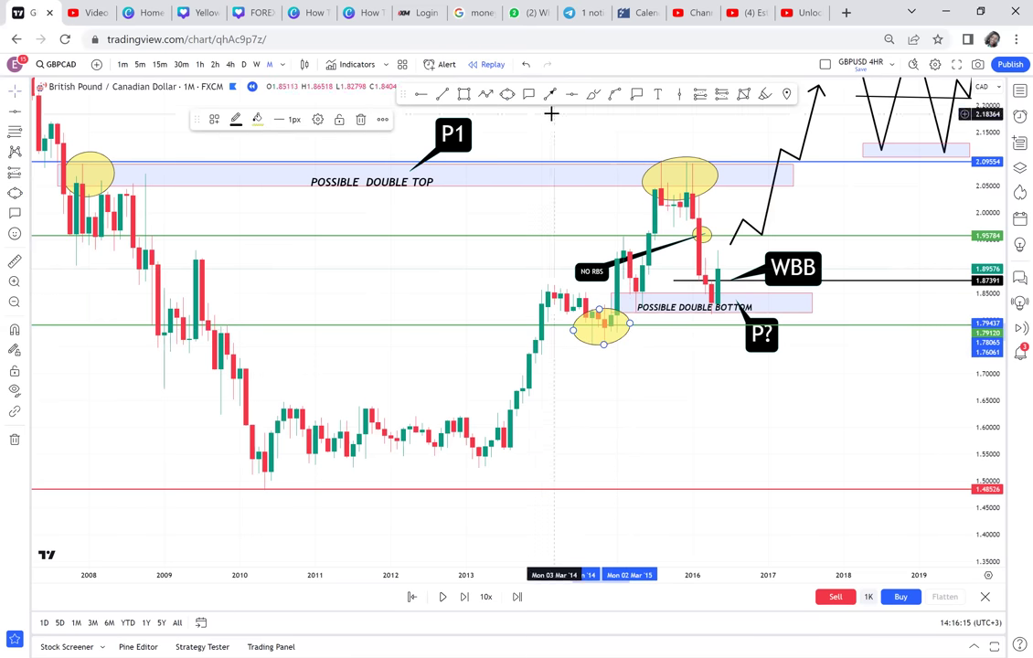
Step: Add a callout reading "RBS" below the ellipse on the 1.79120 line, pointing into it at about 1.780
click(528, 95)
click(583, 369)
text(RBS)
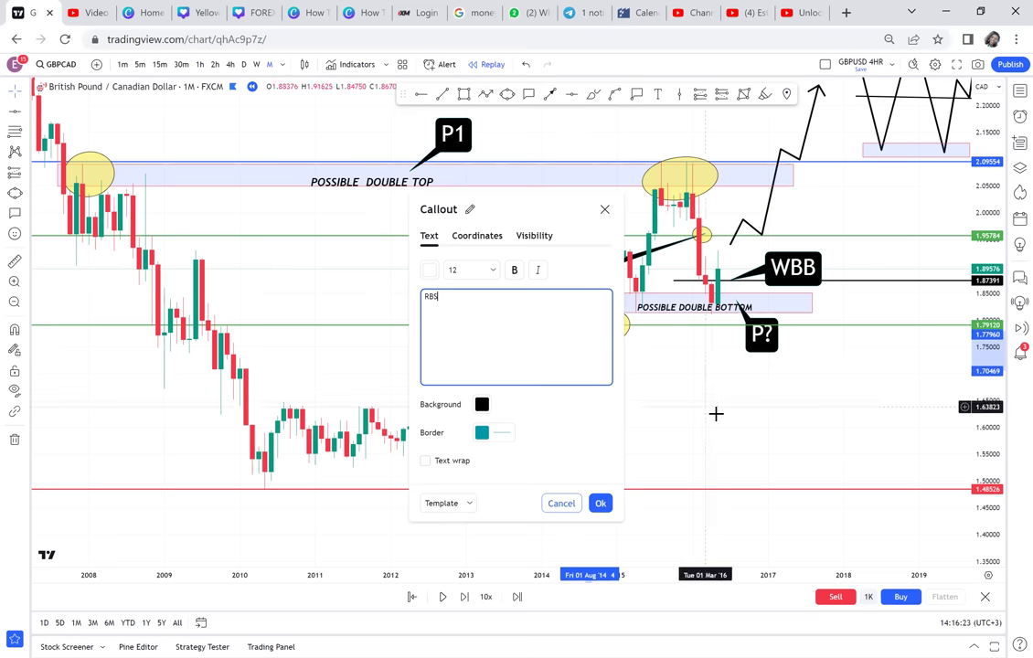
click(716, 414)
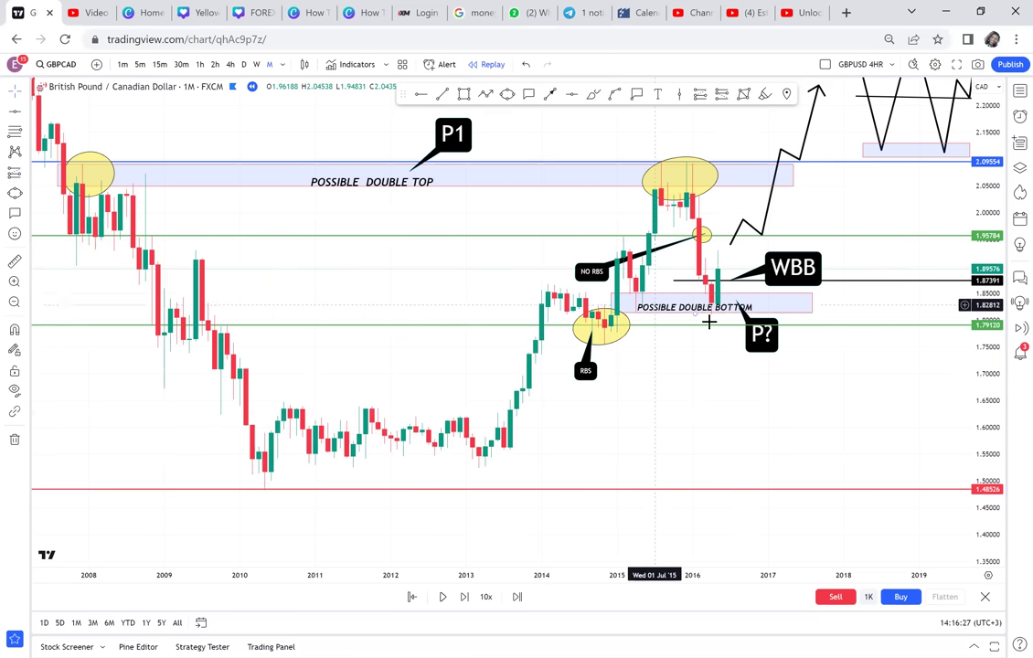
Step: Change the "P?" callout below the possible double bottom zone to read "P2"
click(676, 297)
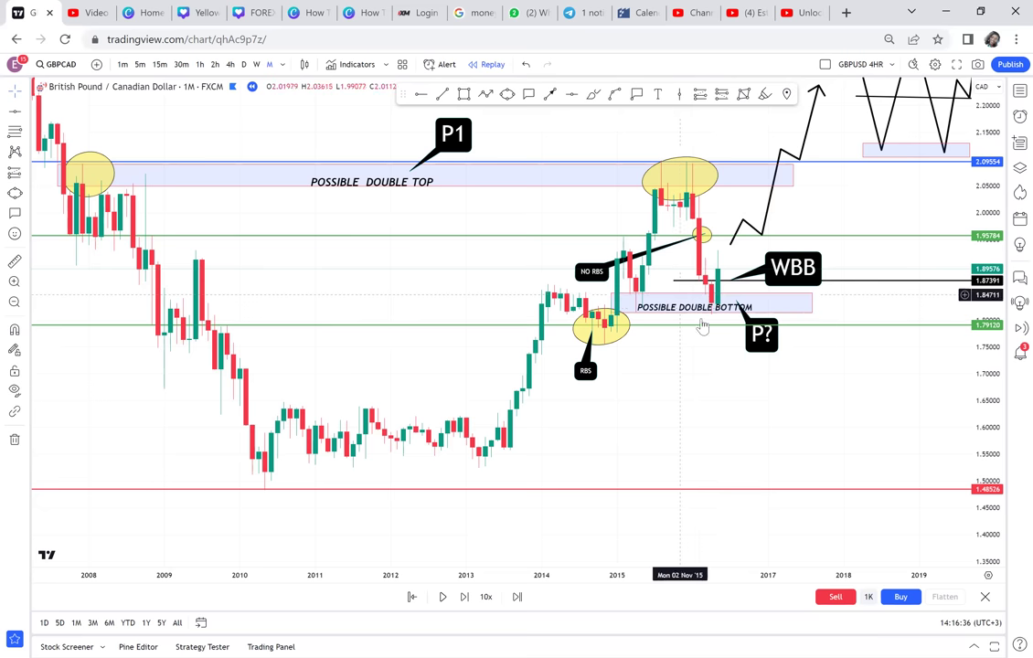
double_click(766, 340)
click(480, 298)
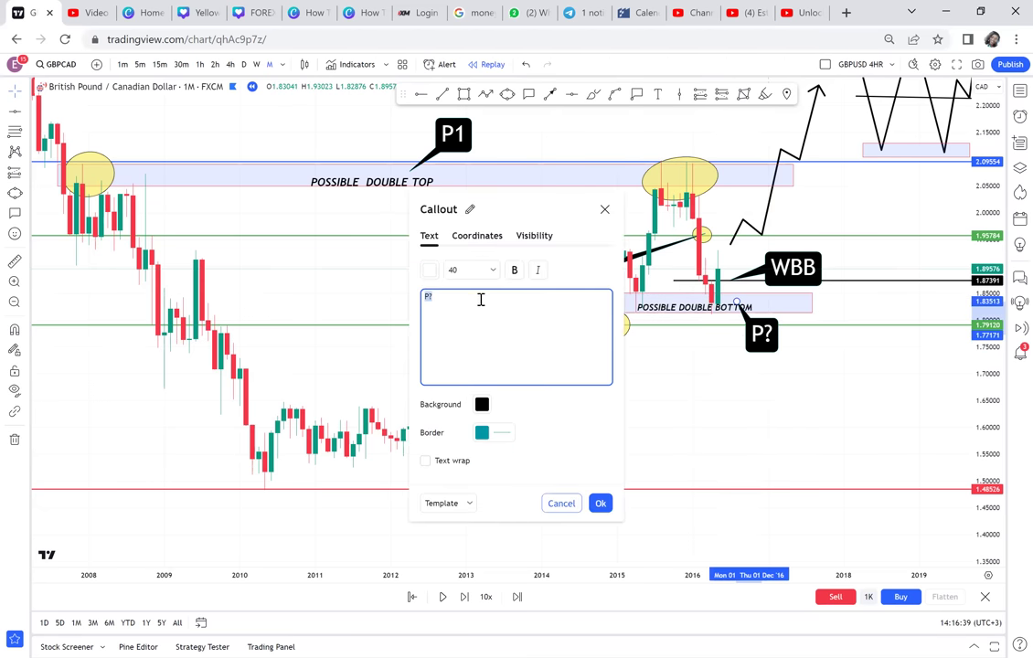
key(BackSpace)
text(2)
click(656, 384)
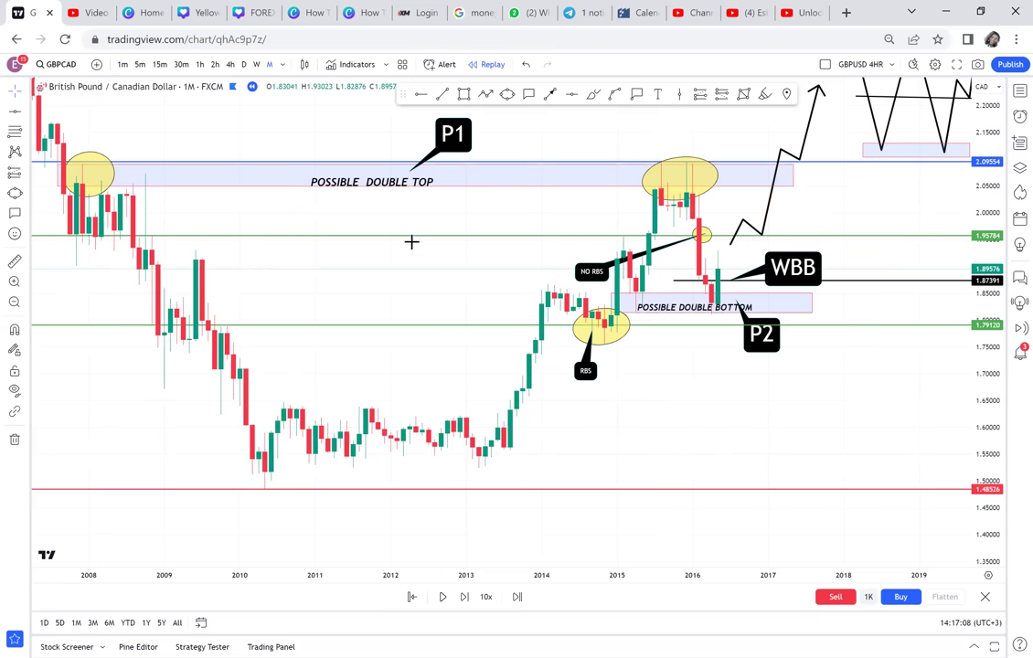
Step: Switch the chart to the weekly timeframe and focus on the latest candles around the WBB level
drag(427, 272, 336, 242)
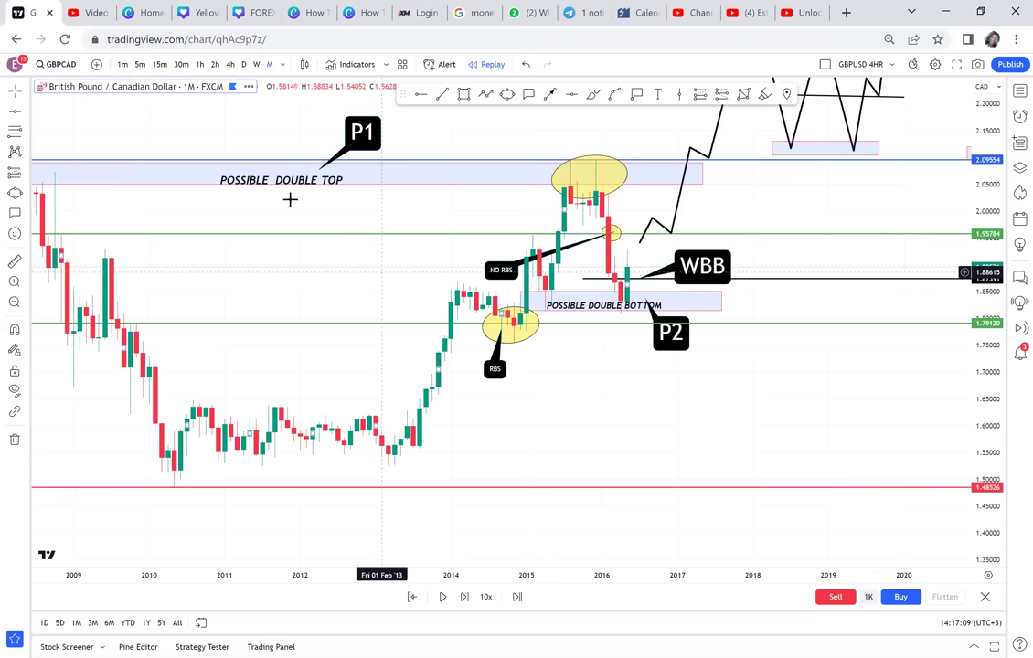
click(258, 71)
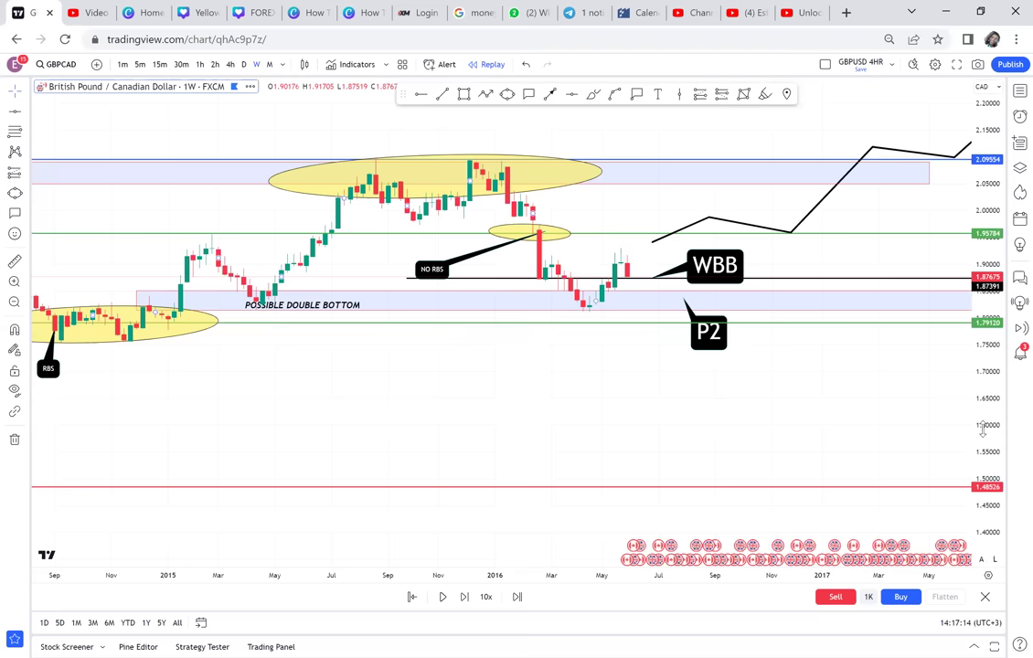
drag(962, 316, 971, 160)
drag(918, 194, 924, 327)
scroll(922, 327, up, 3)
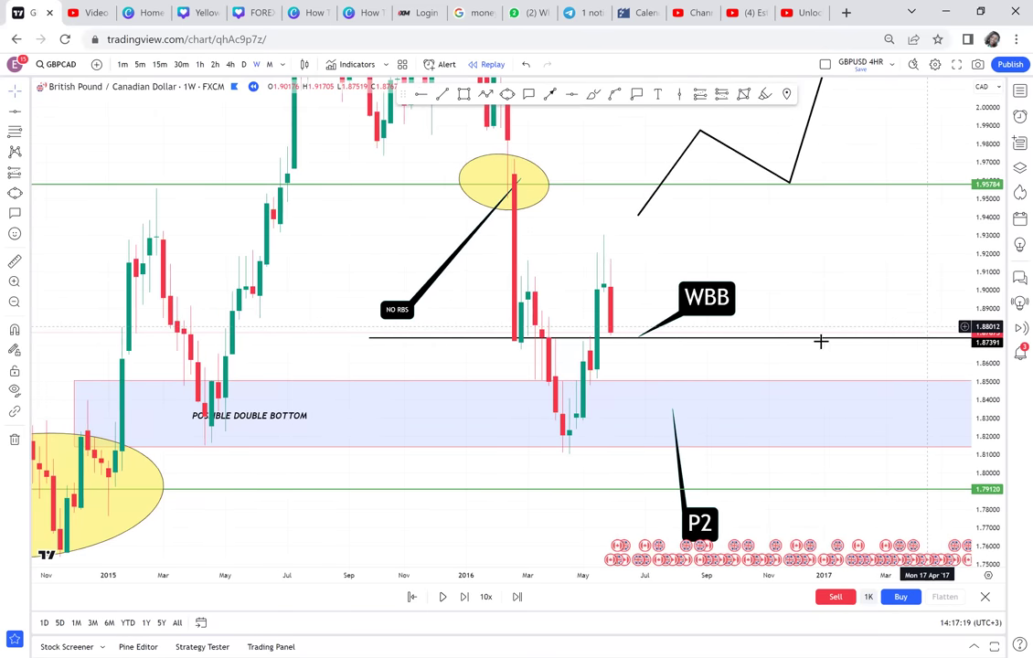
Step: Delete the "WBB" callout and the black horizontal ray it points to
click(702, 305)
key(Delete)
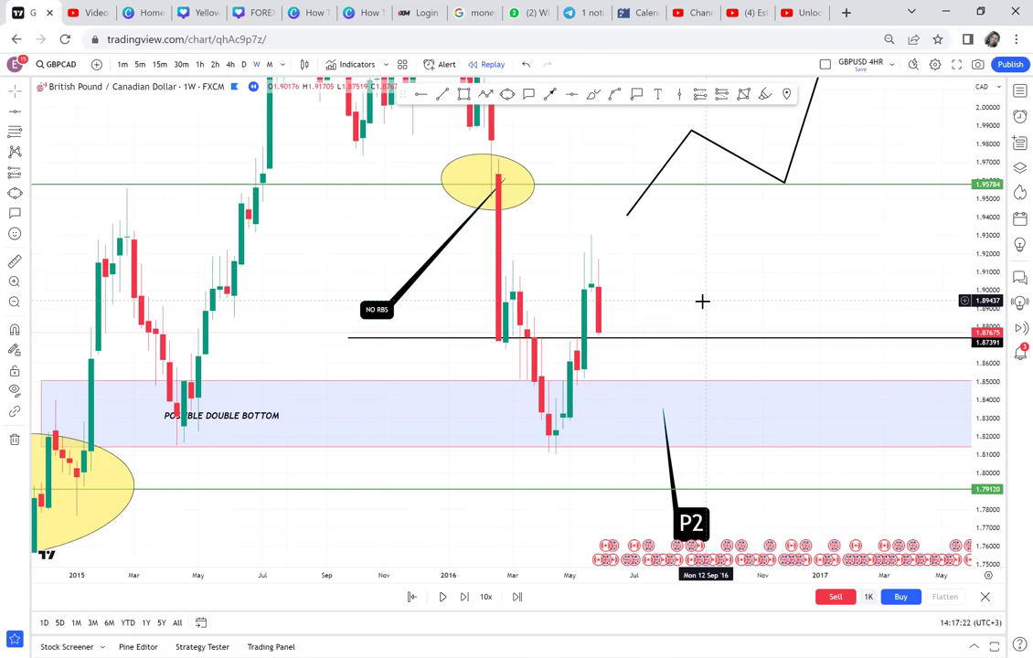
click(617, 342)
key(Delete)
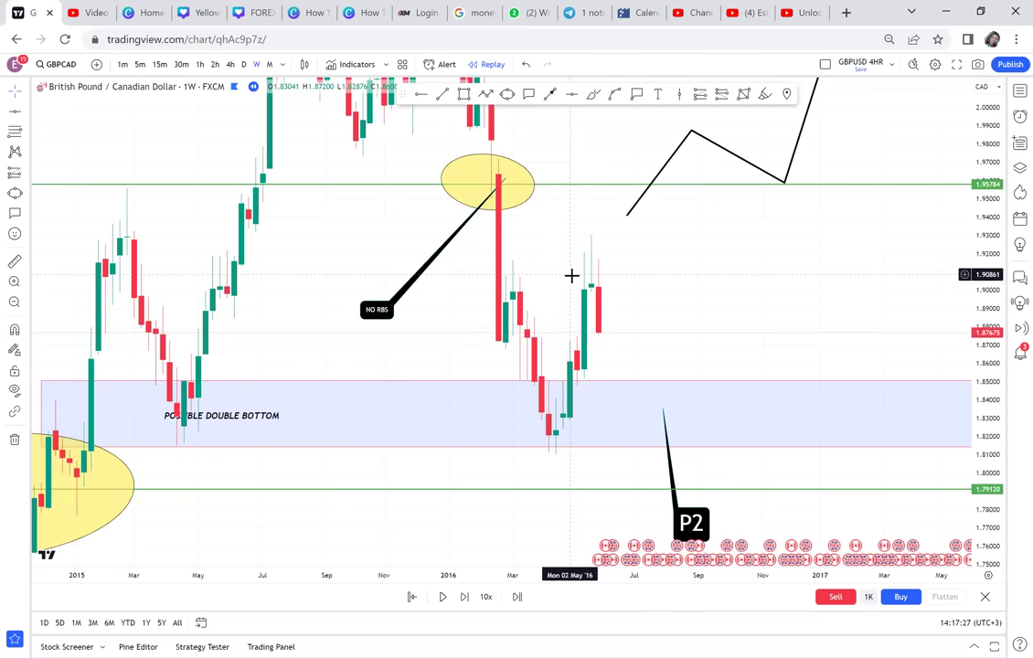
Step: Draw a rectangular zone from mid-February to late August 2016 between about 1.917 and 1.900, over the latest candle highs
click(465, 94)
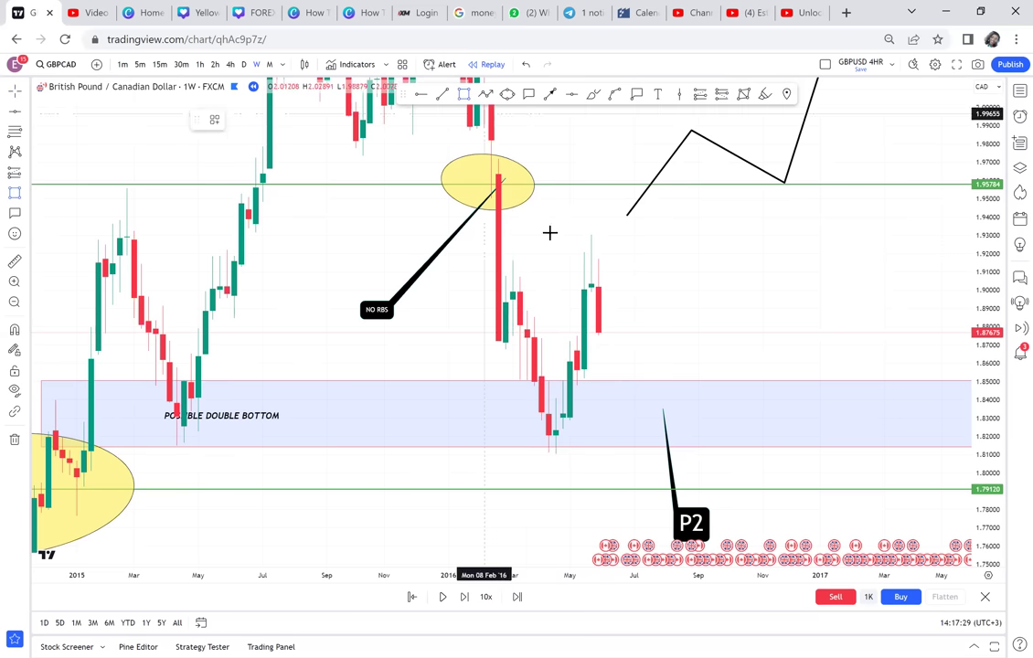
click(493, 260)
click(692, 289)
click(731, 298)
scroll(732, 298, up, 3)
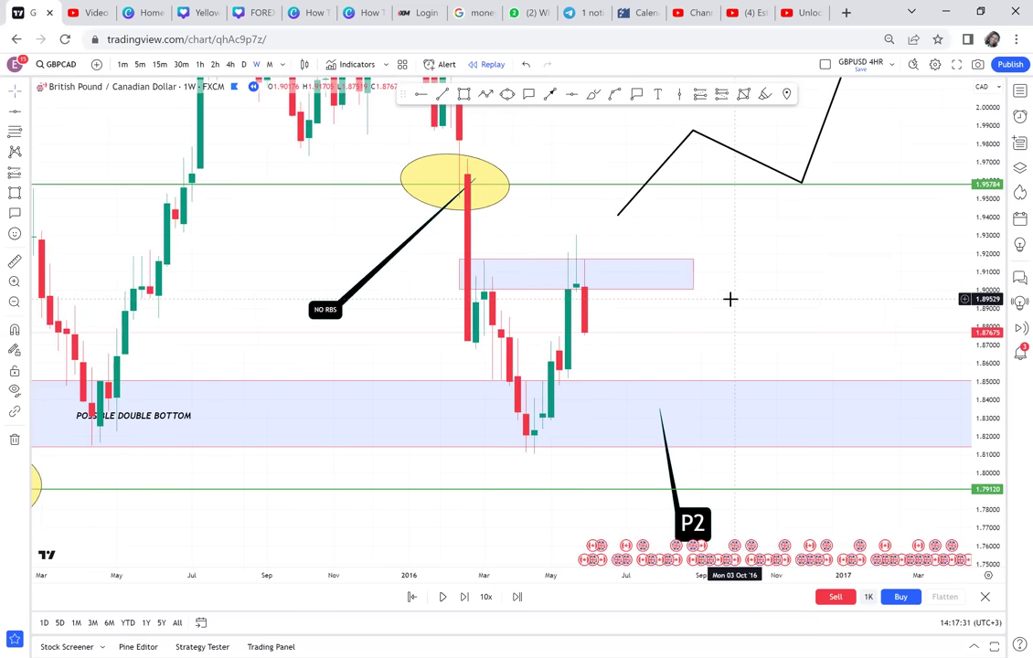
drag(749, 282, 819, 205)
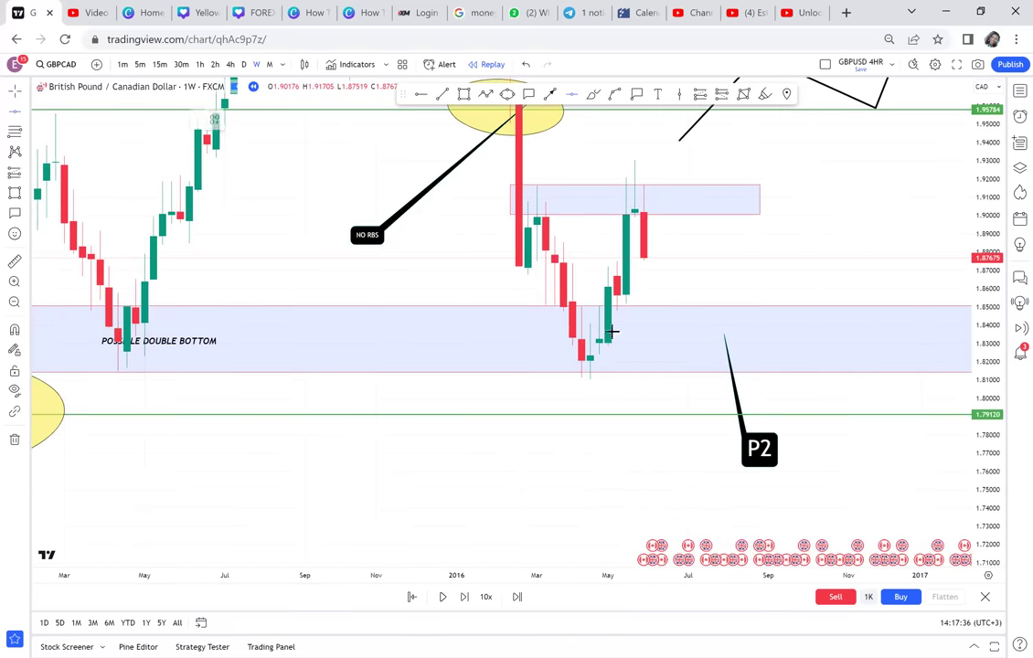
Step: Place a red horizontal line at about 1.810 beneath the lowest 2016 candles and measure the distance to it from the upper zone
click(550, 380)
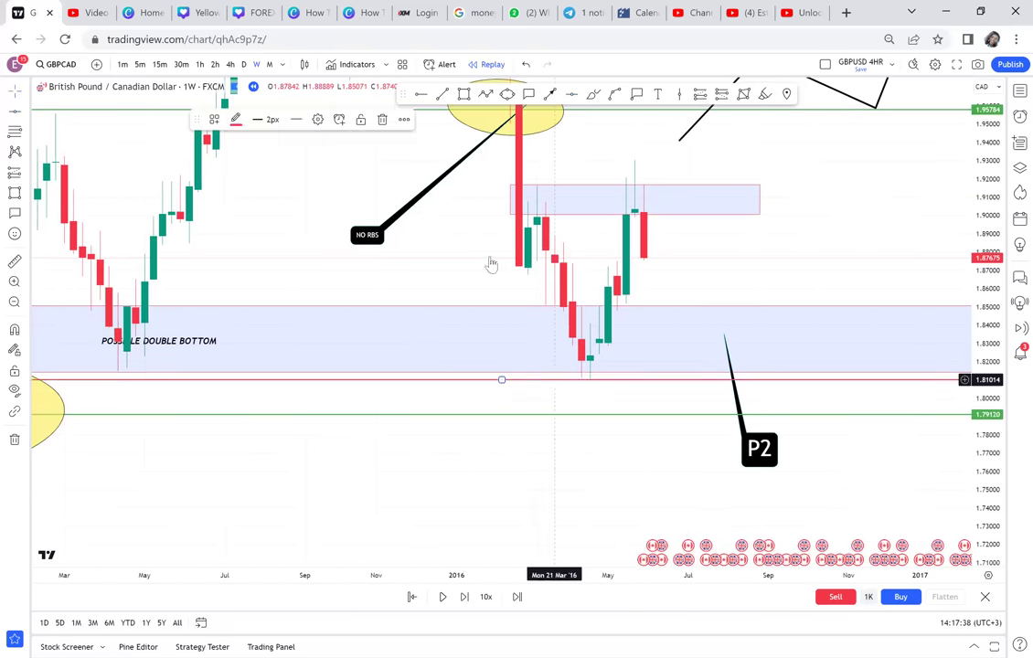
click(15, 264)
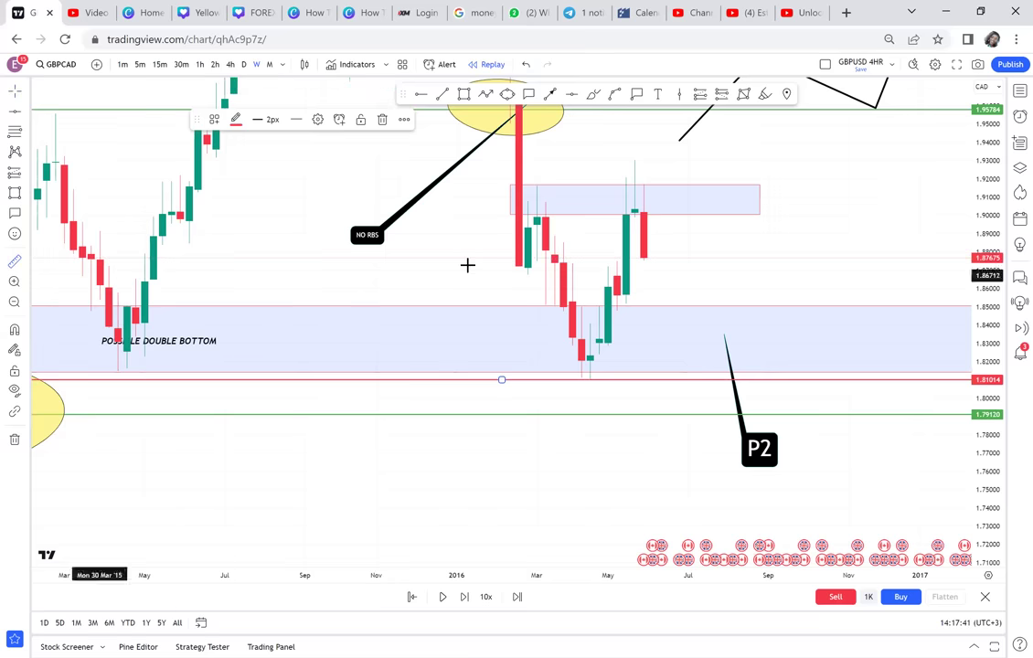
click(501, 189)
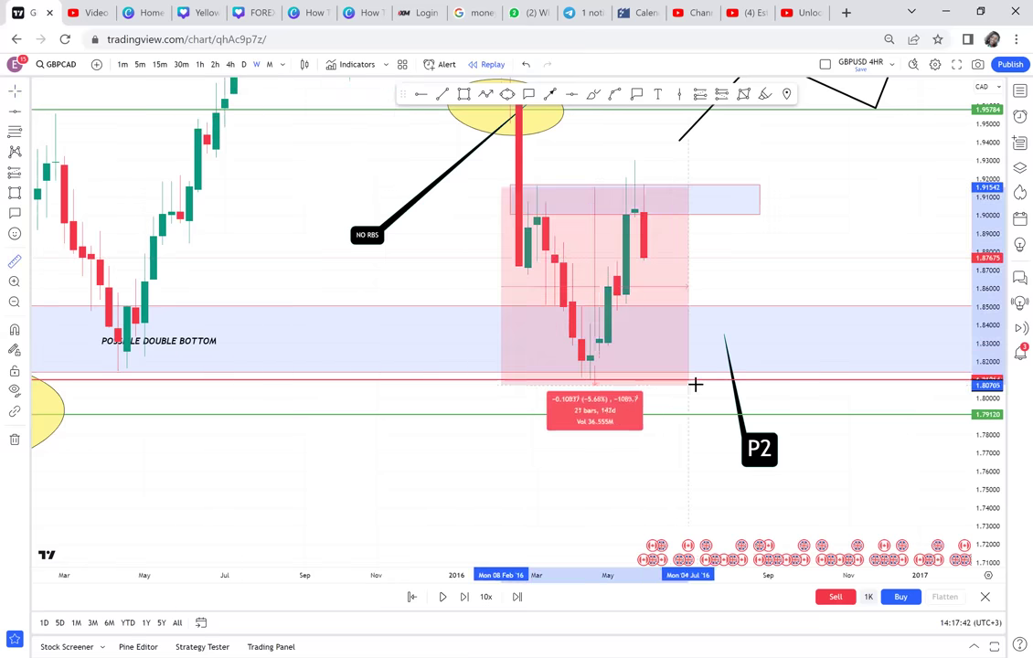
click(700, 381)
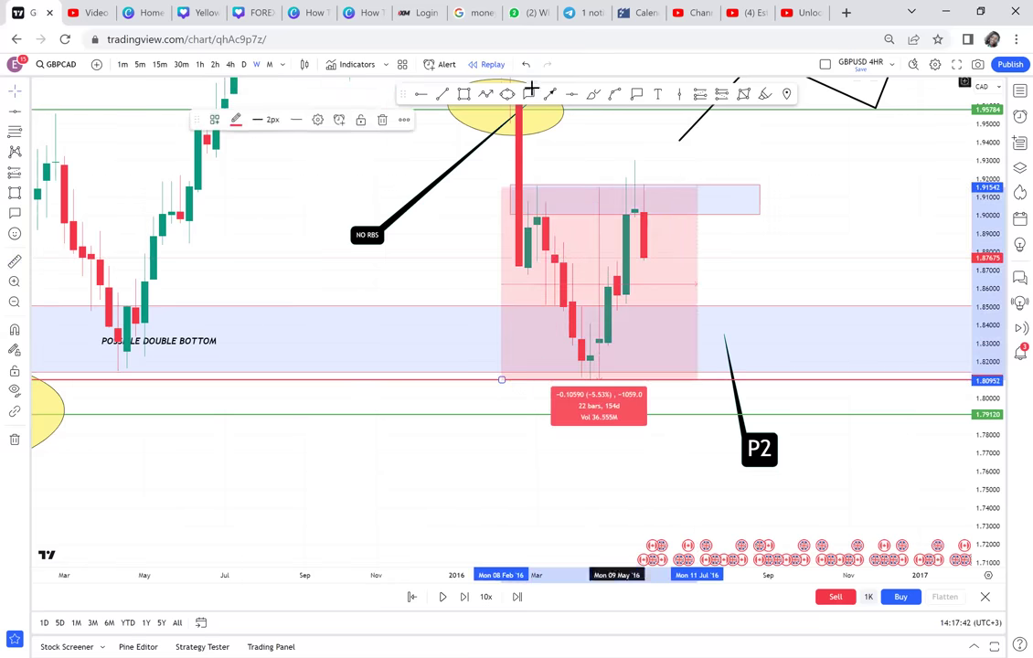
Step: Draw a black horizontal ray from late February 2016 at about 1.862 and circle the May candles crossing it with a small yellow ellipse
click(422, 96)
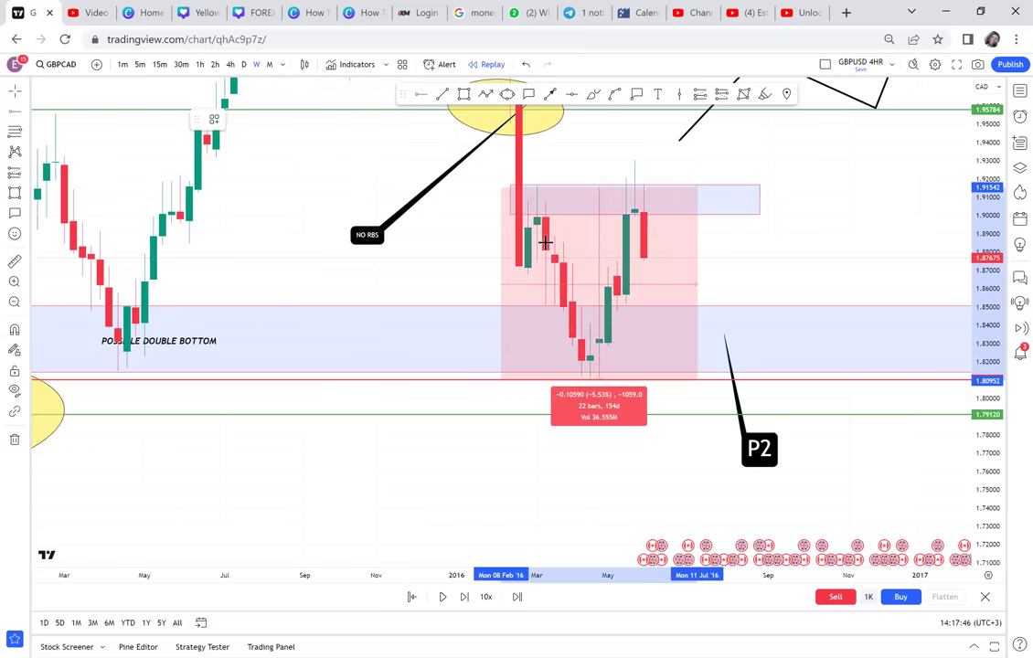
click(517, 285)
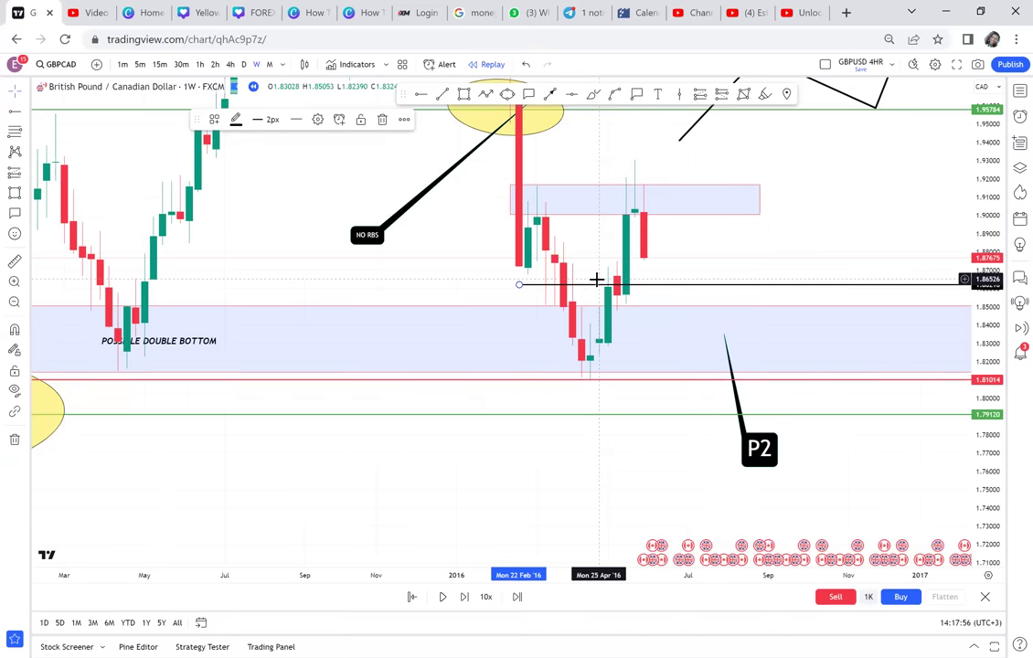
click(508, 95)
click(599, 279)
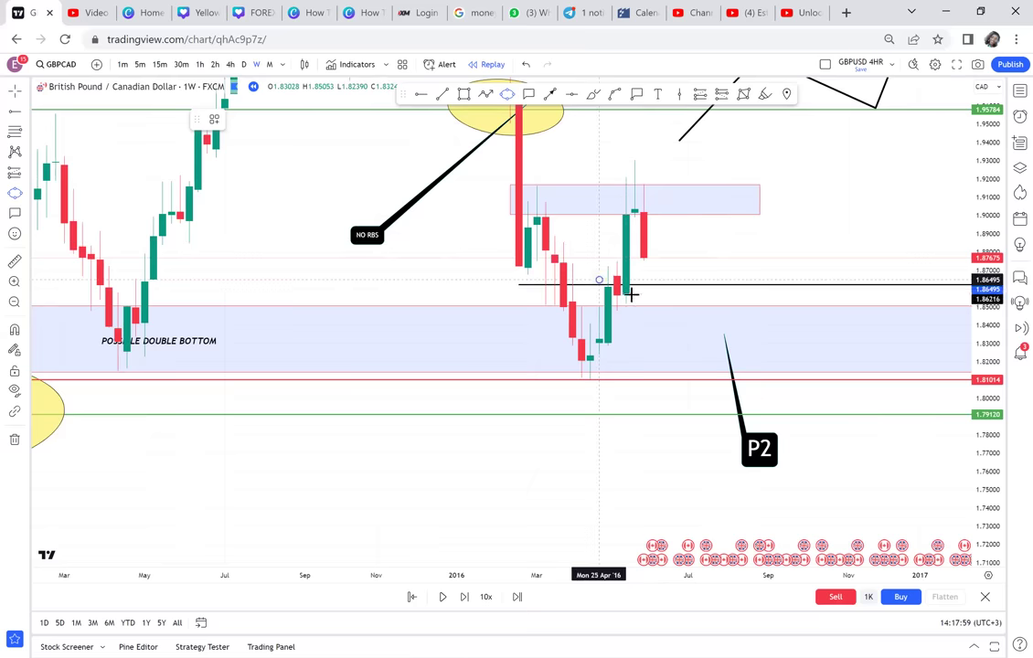
click(633, 295)
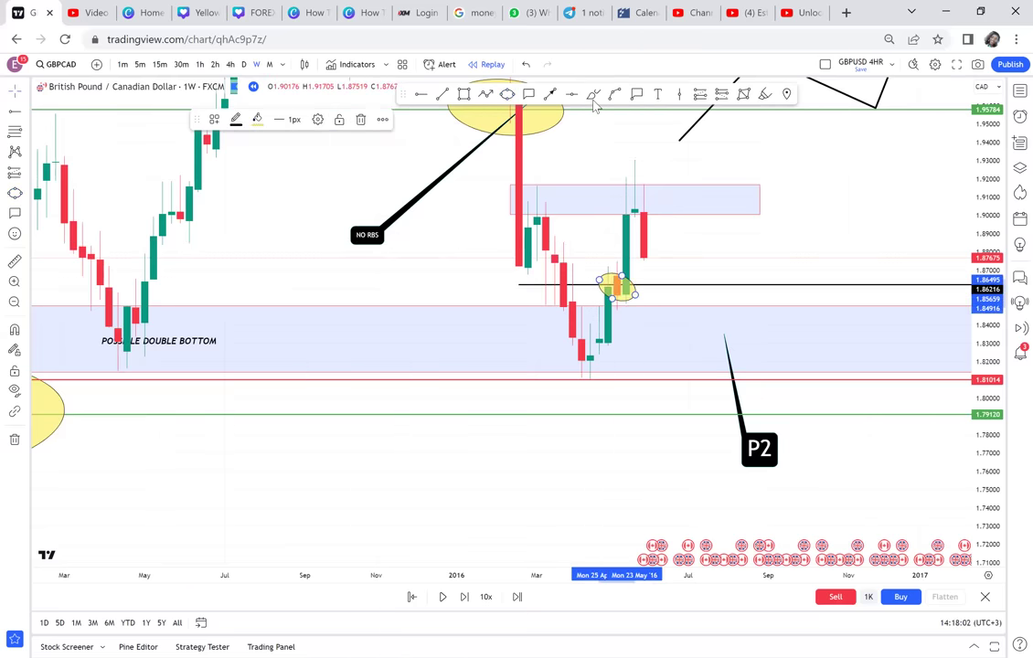
Step: Add a callout pointing to the small ellipse with the text "RBS" at font size 12
click(528, 94)
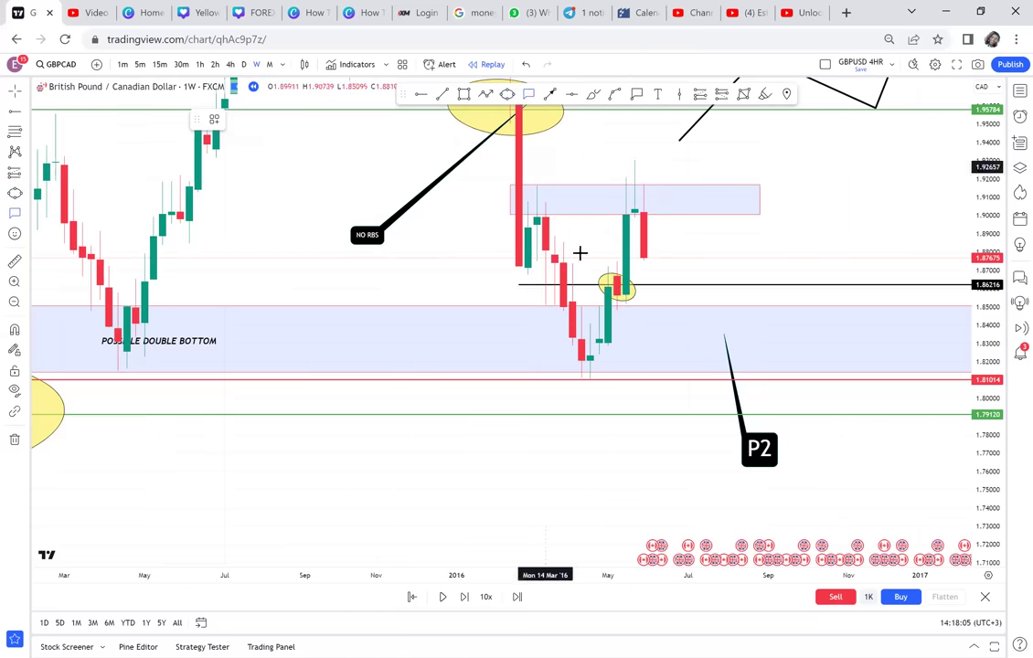
click(600, 286)
click(540, 272)
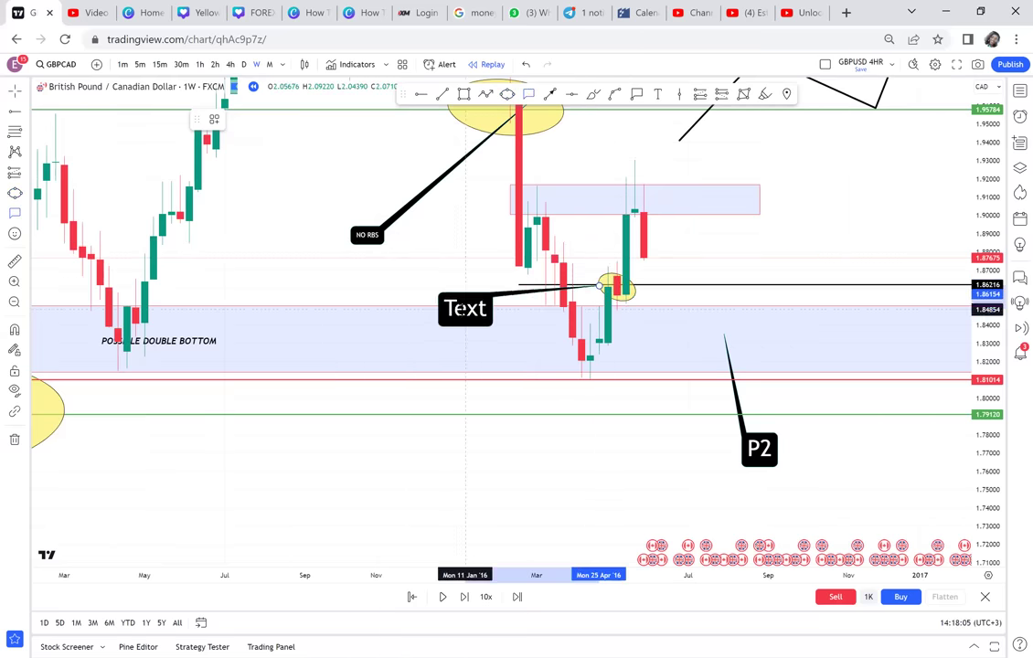
click(462, 311)
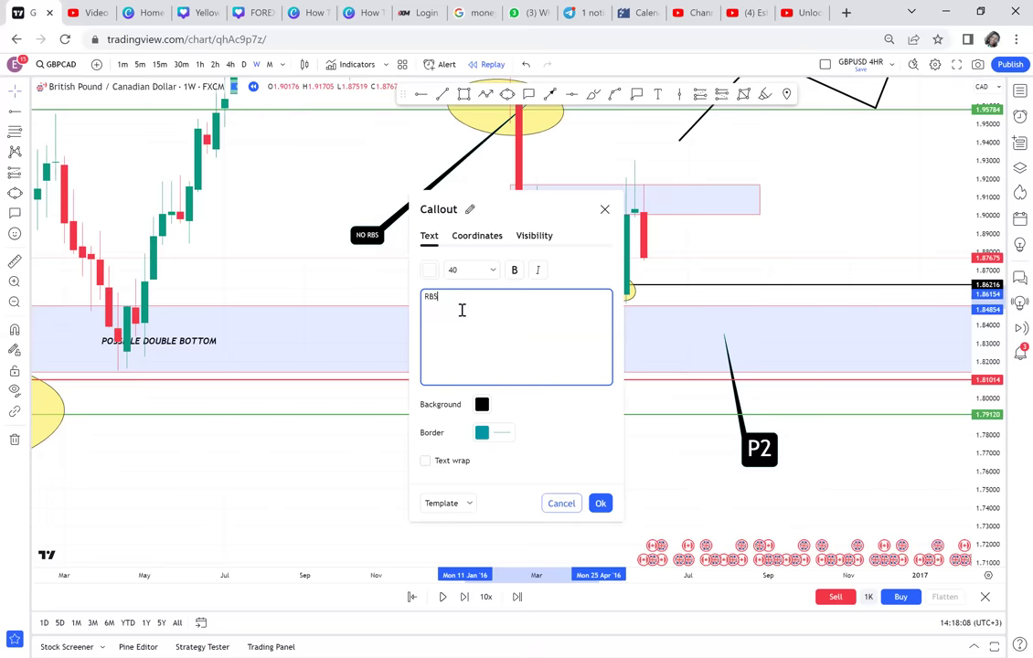
click(468, 271)
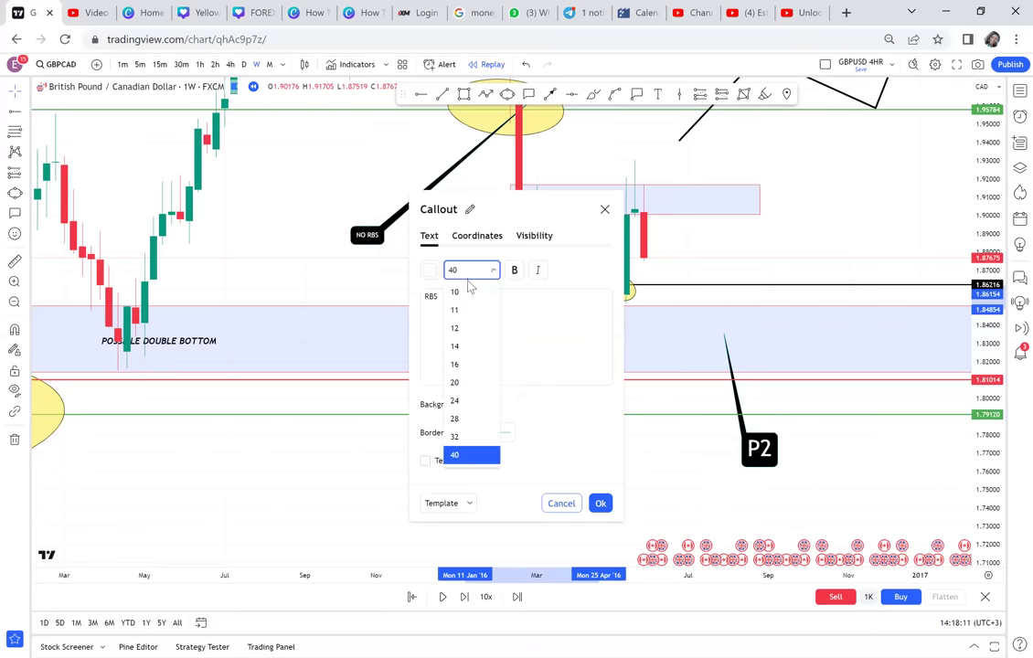
click(461, 330)
click(313, 271)
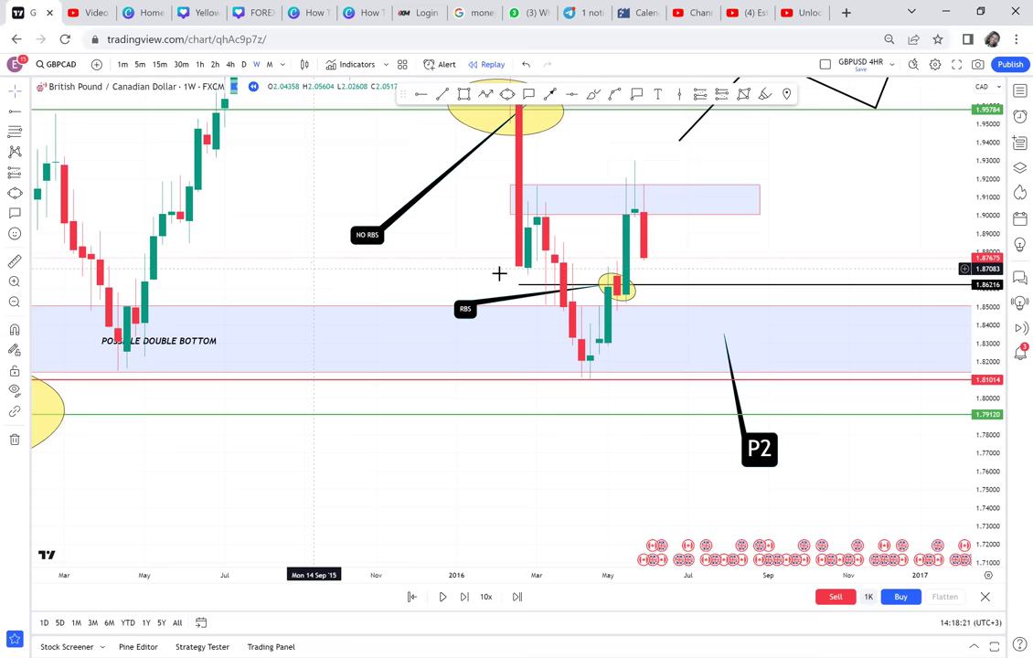
Step: Draw a rectangle as tall as the upper-zone-to-red-line range and place it below the line, from about 1.809 down to 1.703
scroll(662, 253, down, 2)
drag(665, 253, 761, 235)
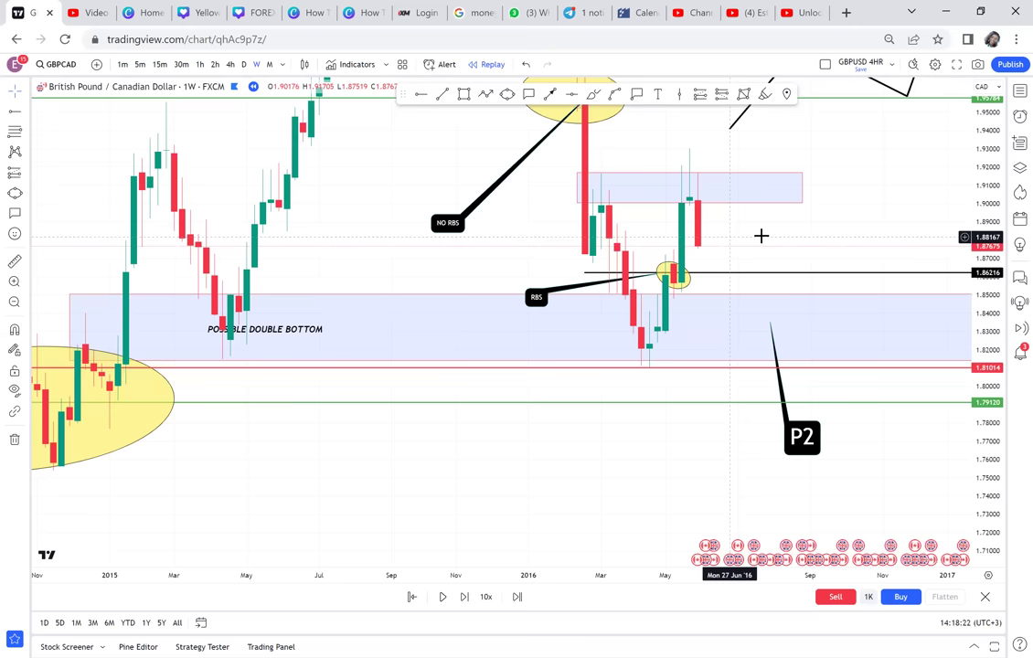
drag(987, 174, 987, 235)
drag(876, 226, 802, 299)
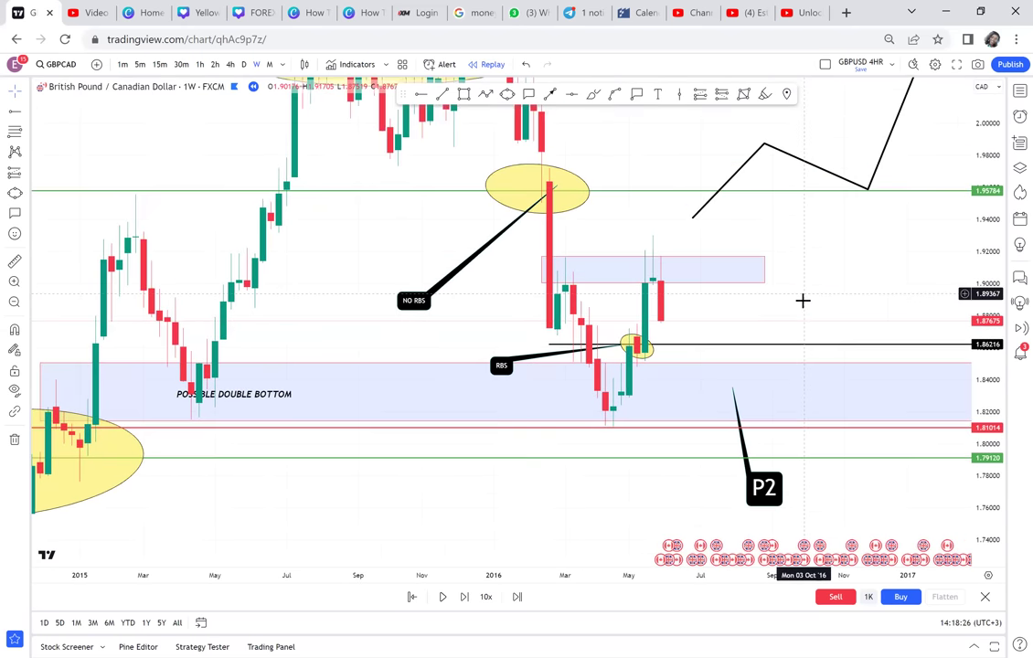
scroll(808, 300, down, 1)
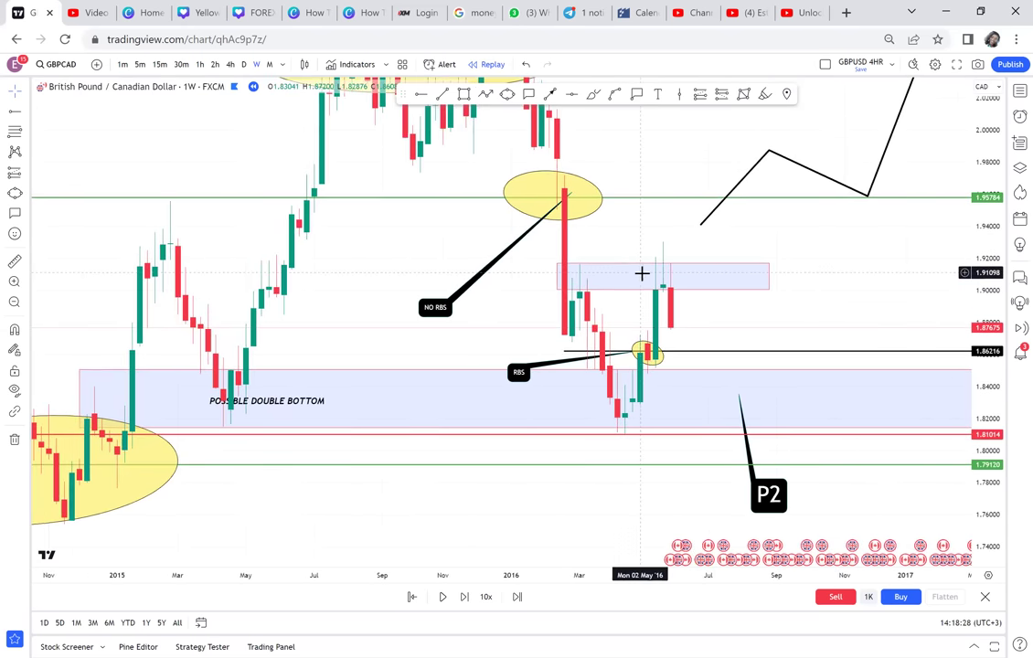
click(464, 95)
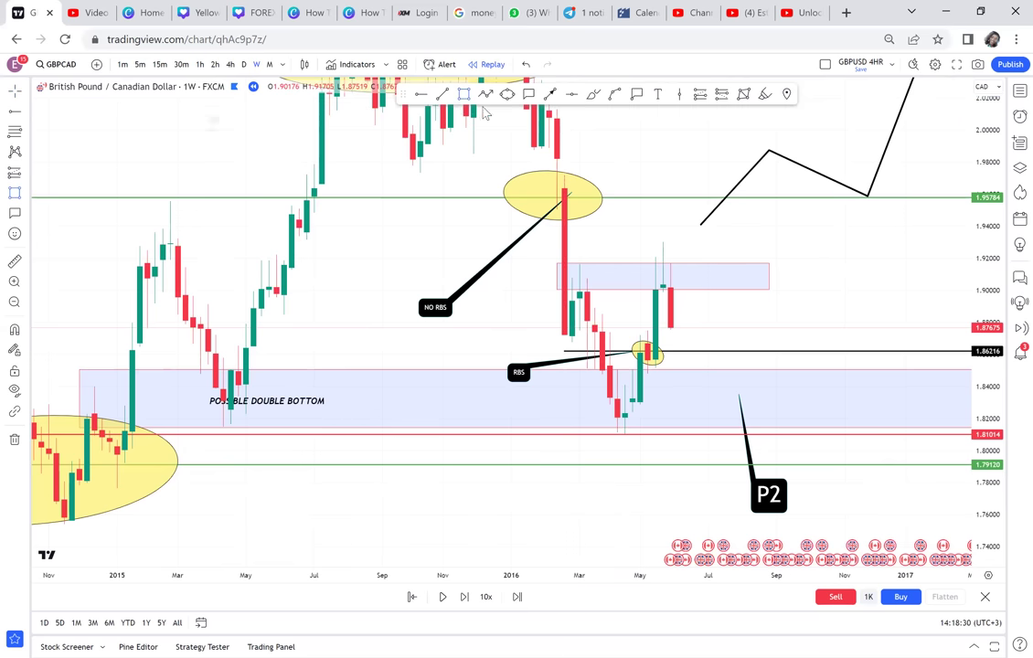
mouse_move(572, 263)
mouse_down()
mouse_move(659, 410)
mouse_move(661, 482)
mouse_move(663, 433)
mouse_move(632, 275)
mouse_move(641, 440)
mouse_up()
click(630, 272)
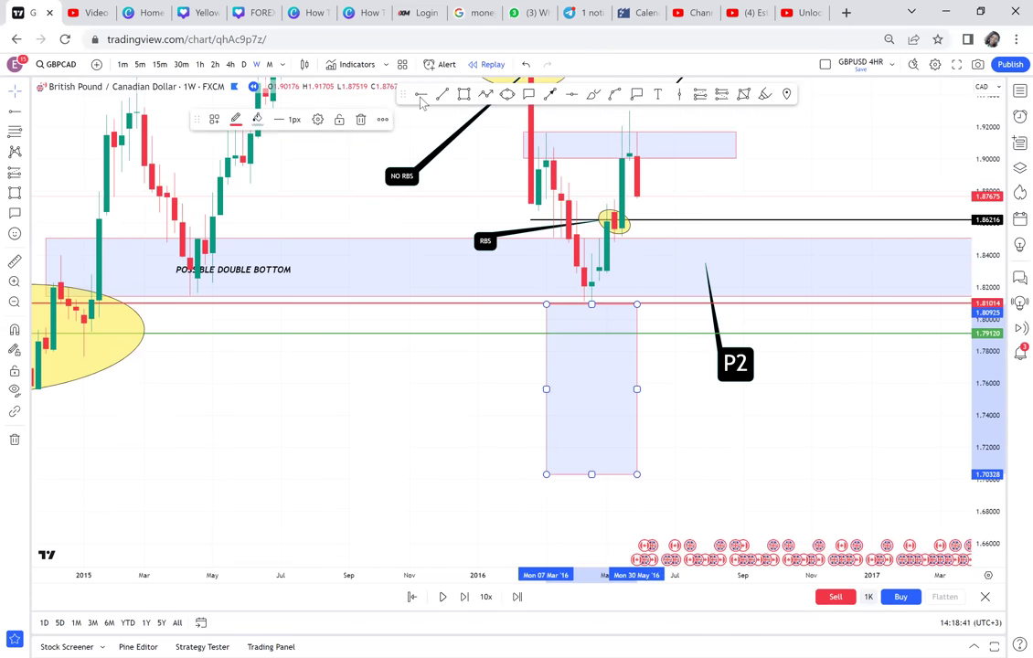
Step: Draw a black horizontal ray at about 1.702 along the tall rectangle's base and measure the drop to it from the red line
click(528, 463)
click(485, 475)
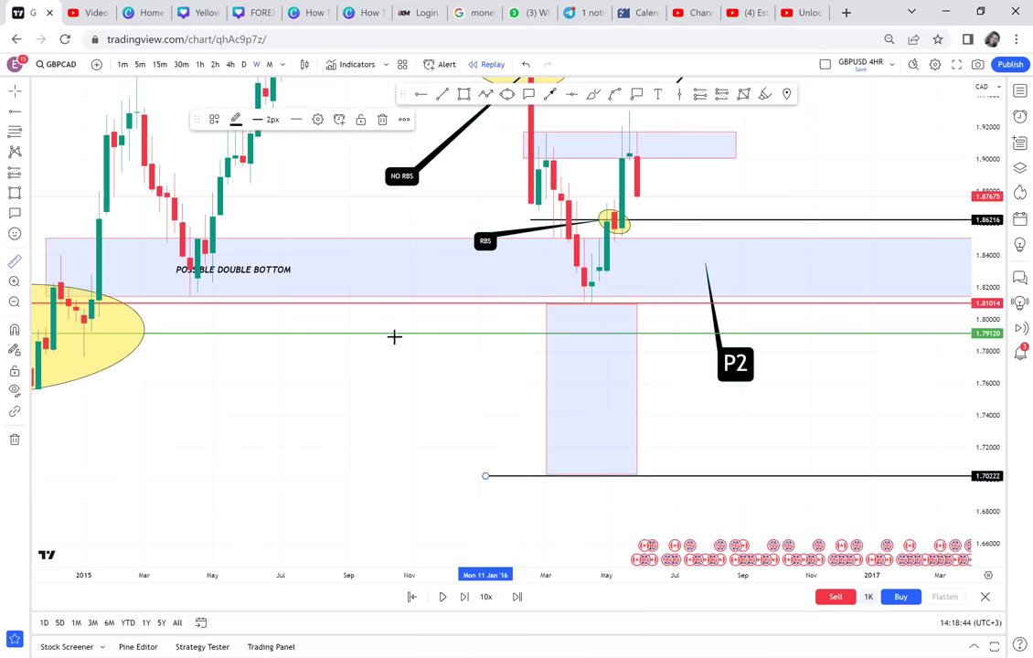
shift+click(485, 304)
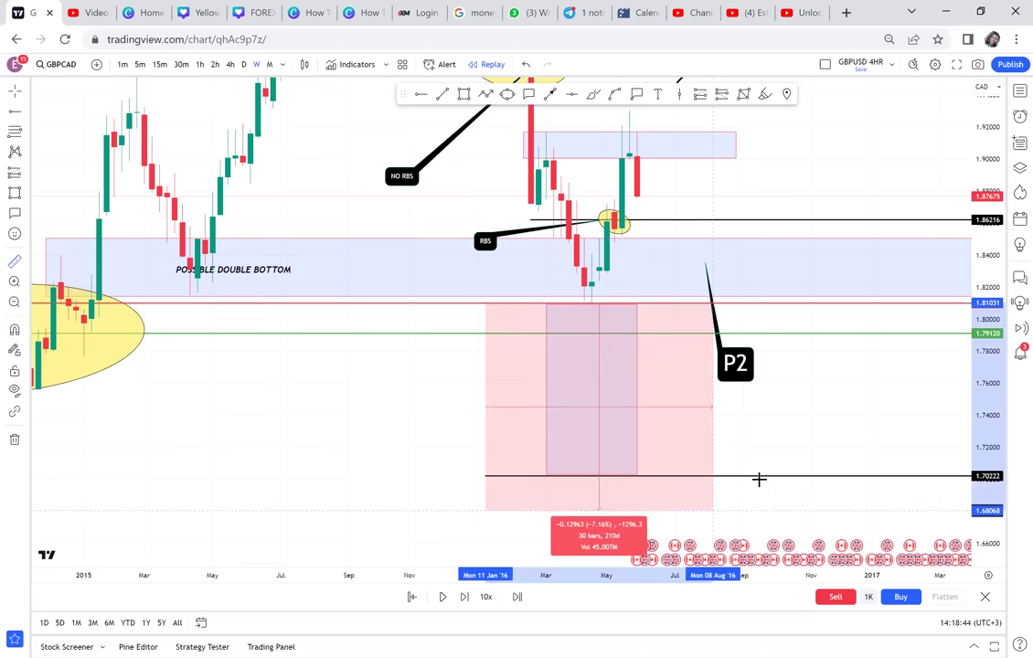
click(764, 476)
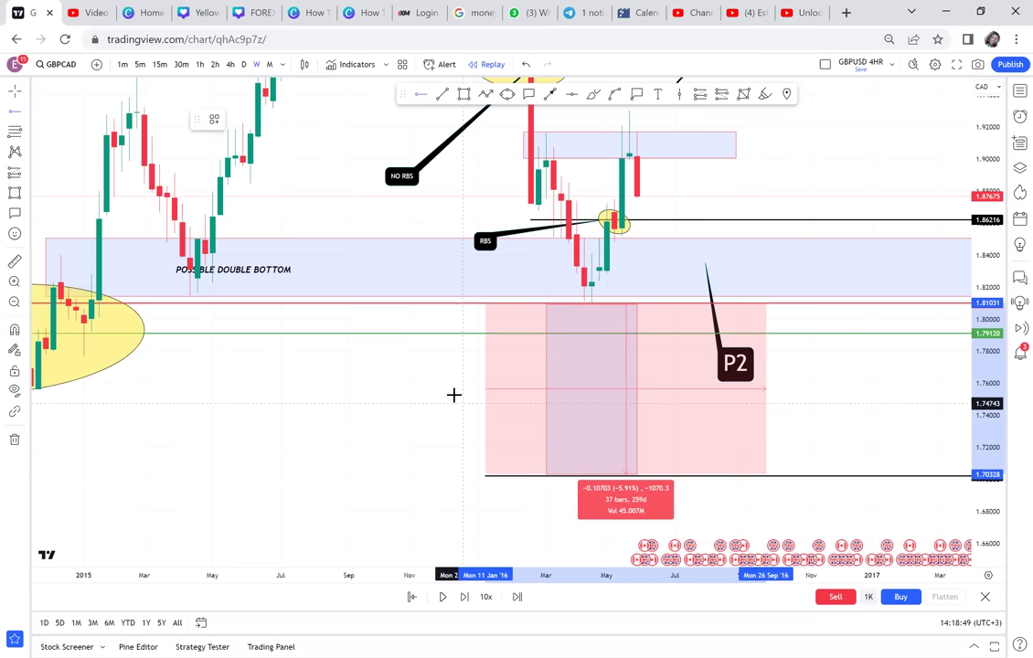
Step: Add a black horizontal ray at about 1.756 through the tall rectangle and delete the green 1.79120 line
click(452, 390)
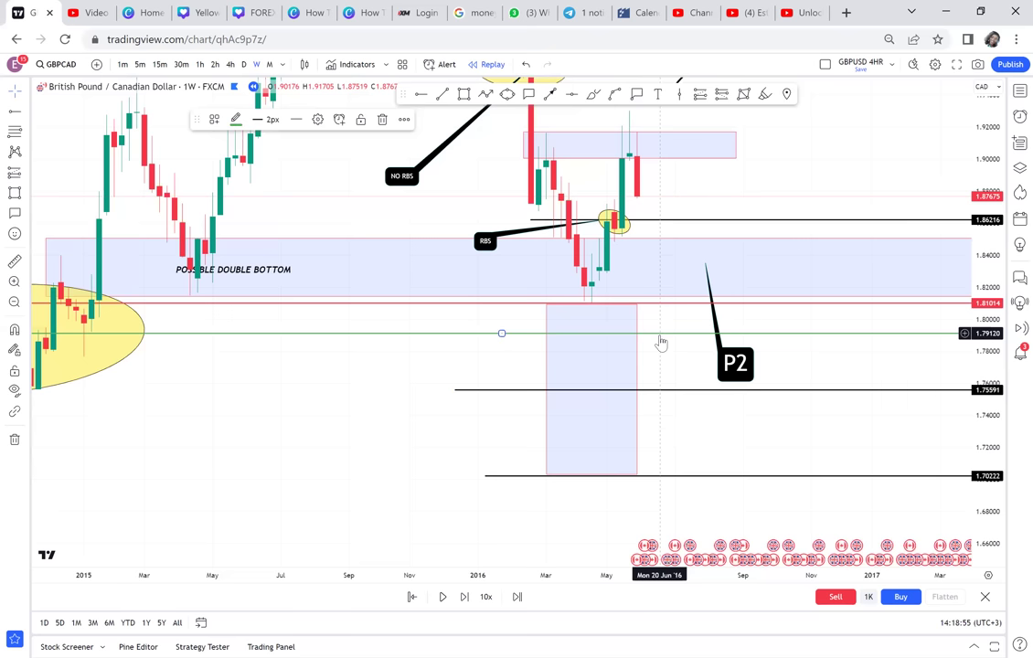
key(Delete)
Step: Add a callout reading "P3" that points to the end of the rectangular zone over the May 2016 highs
drag(797, 197, 690, 285)
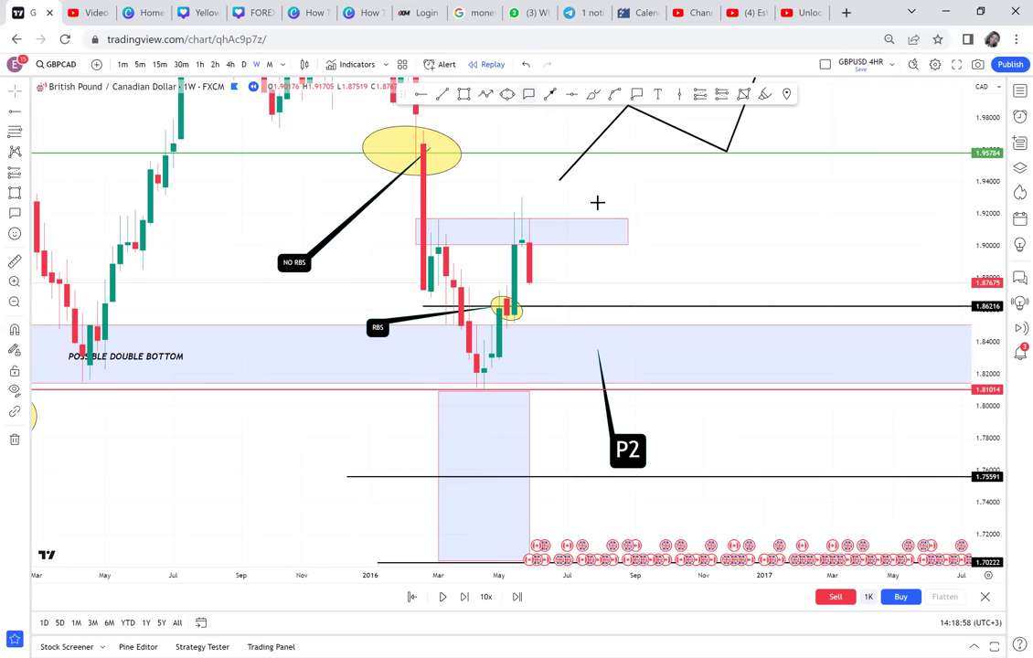
drag(627, 223, 658, 217)
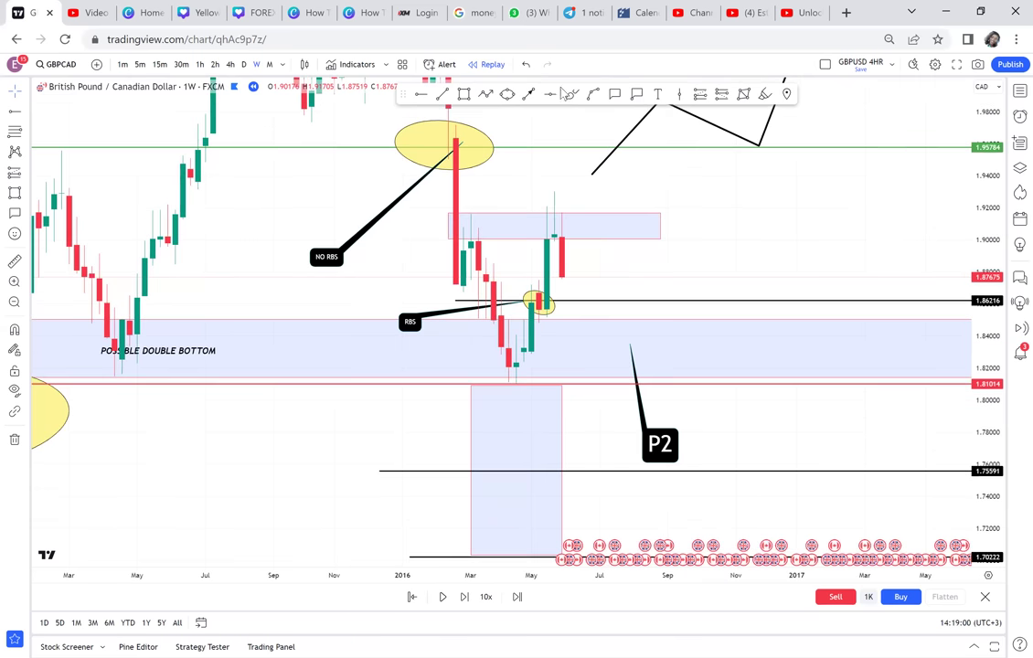
click(615, 94)
click(650, 224)
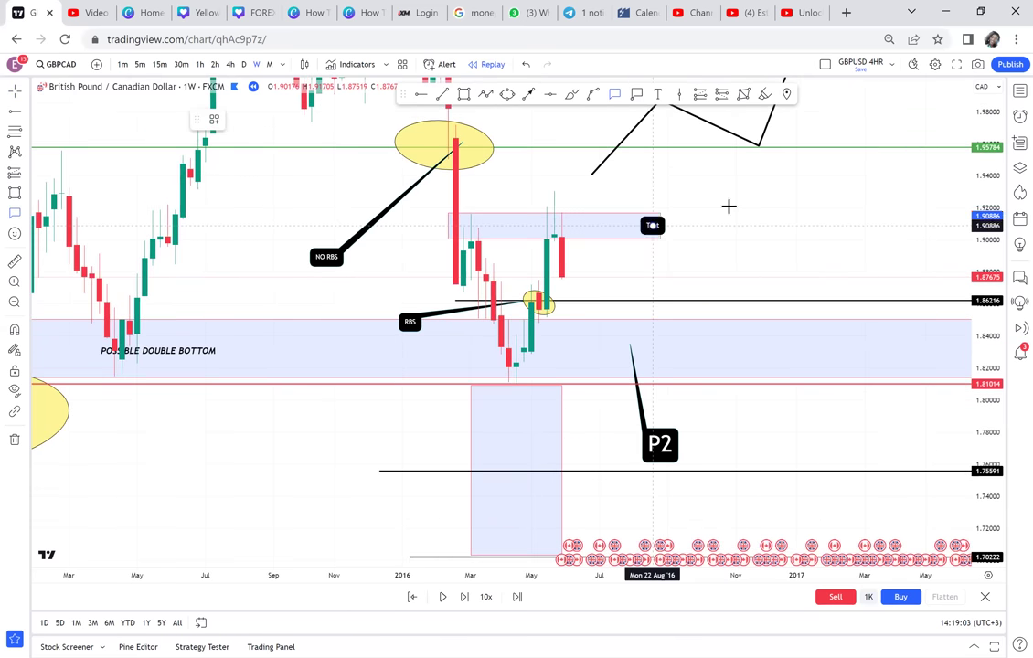
click(729, 207)
text(P3)
click(760, 239)
Step: Place a short position beside the latest candle with entry at about 1.877 and its target at about 1.8615, near the RBS ray
scroll(554, 296, up, 1)
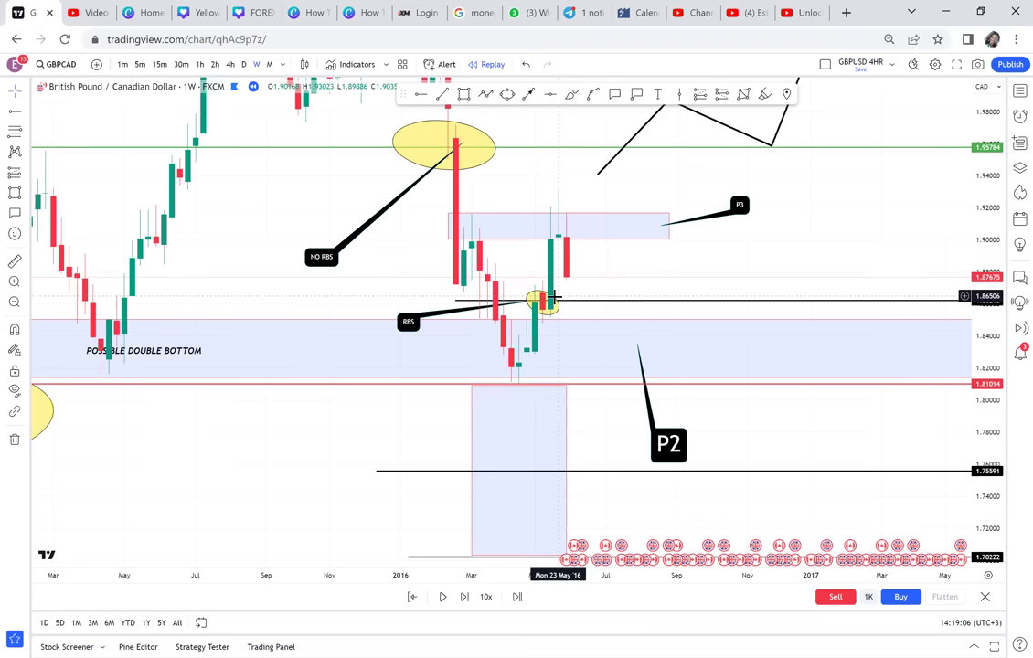
scroll(554, 297, up, 2)
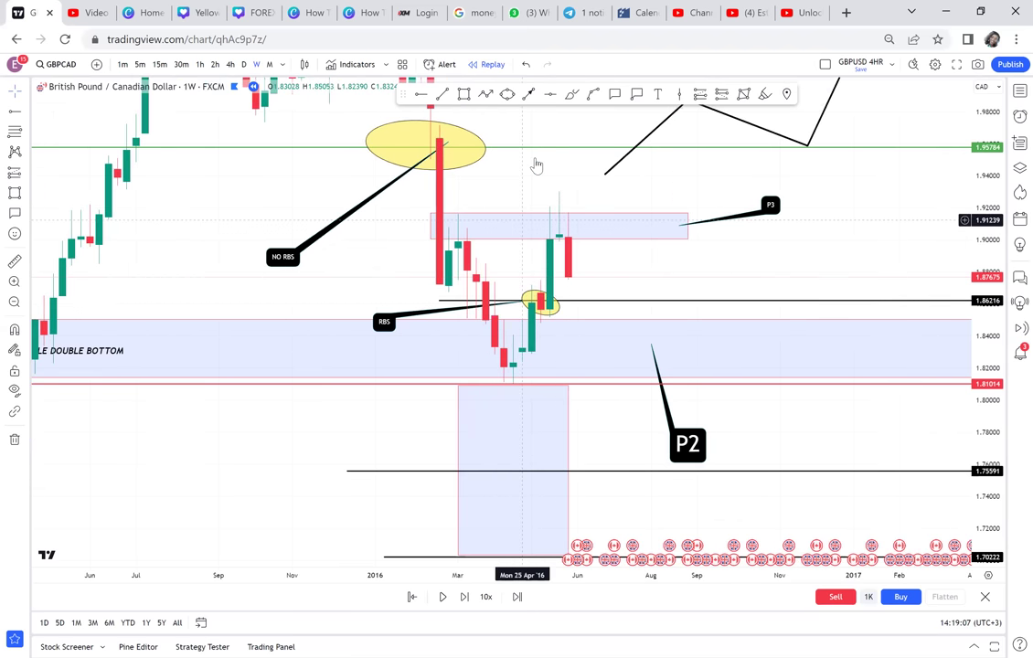
click(25, 174)
click(59, 185)
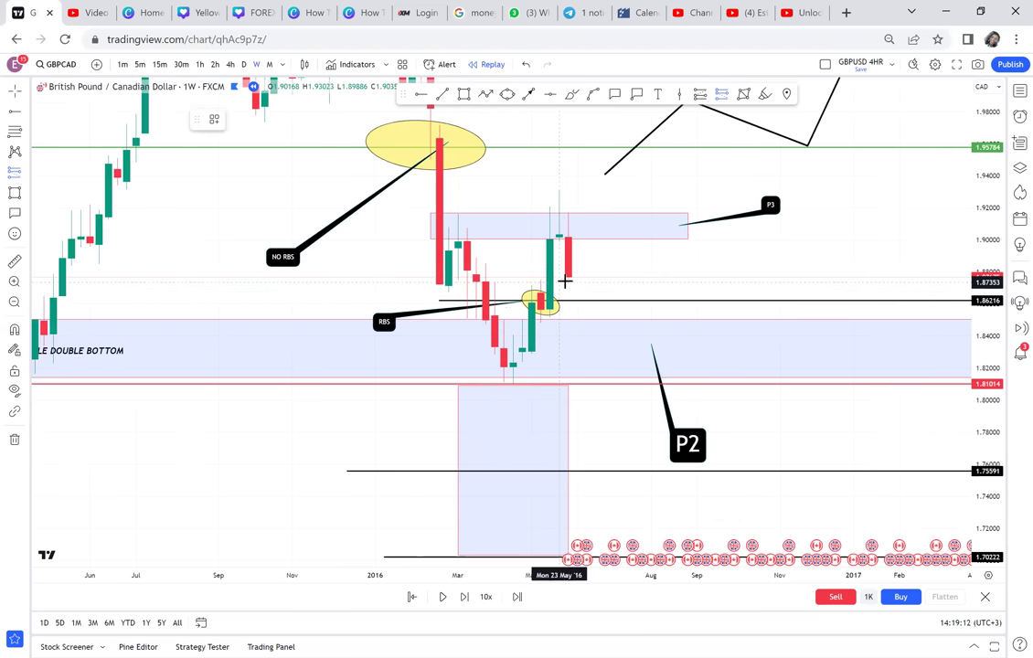
click(579, 275)
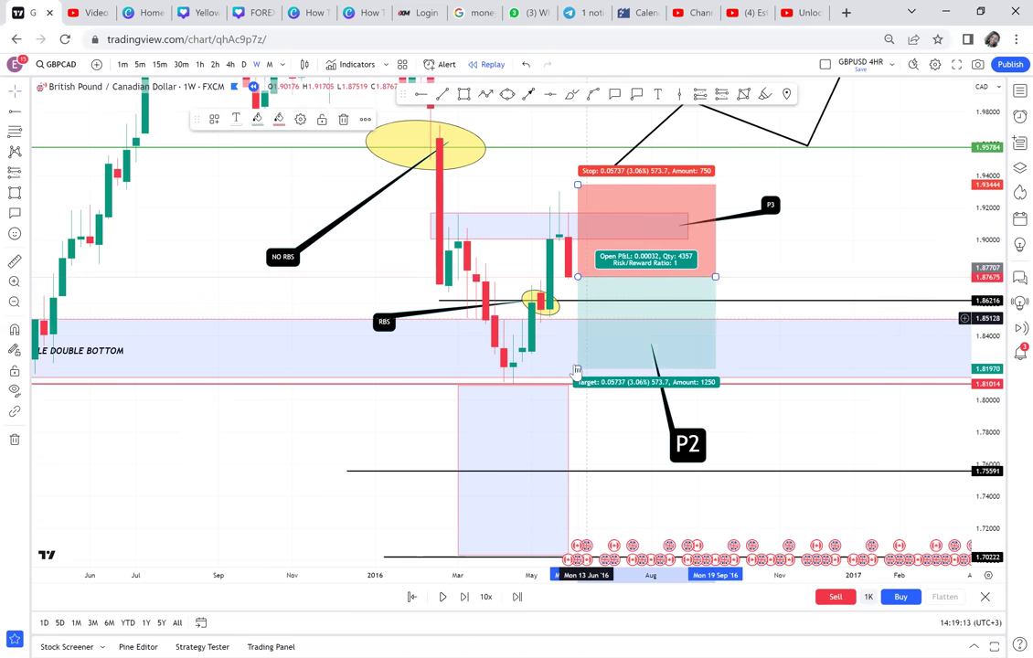
drag(577, 369, 637, 303)
Step: Measure the price distance from the short position's entry level down to the RBS ray
click(14, 261)
click(501, 281)
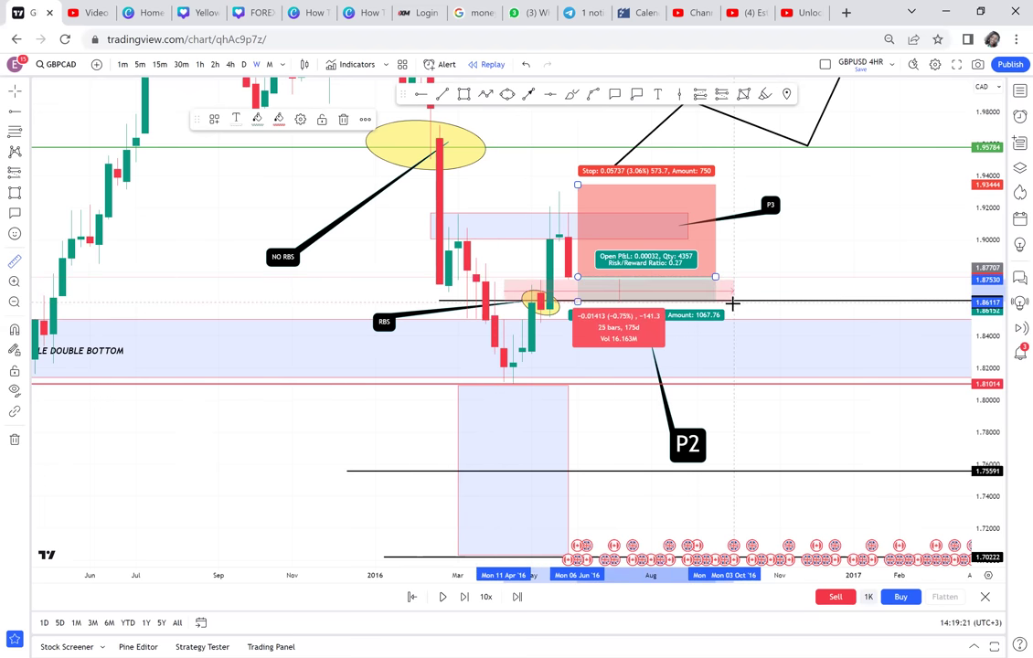
click(805, 276)
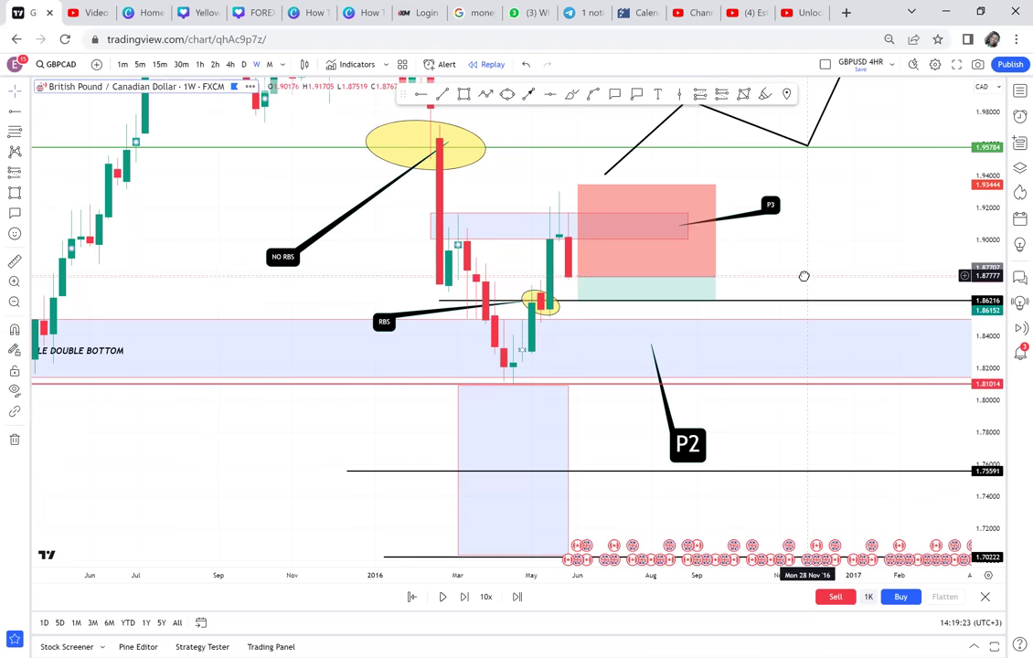
Step: Advance the bar replay by two steps with the short position and RBS area in view
drag(965, 337, 953, 288)
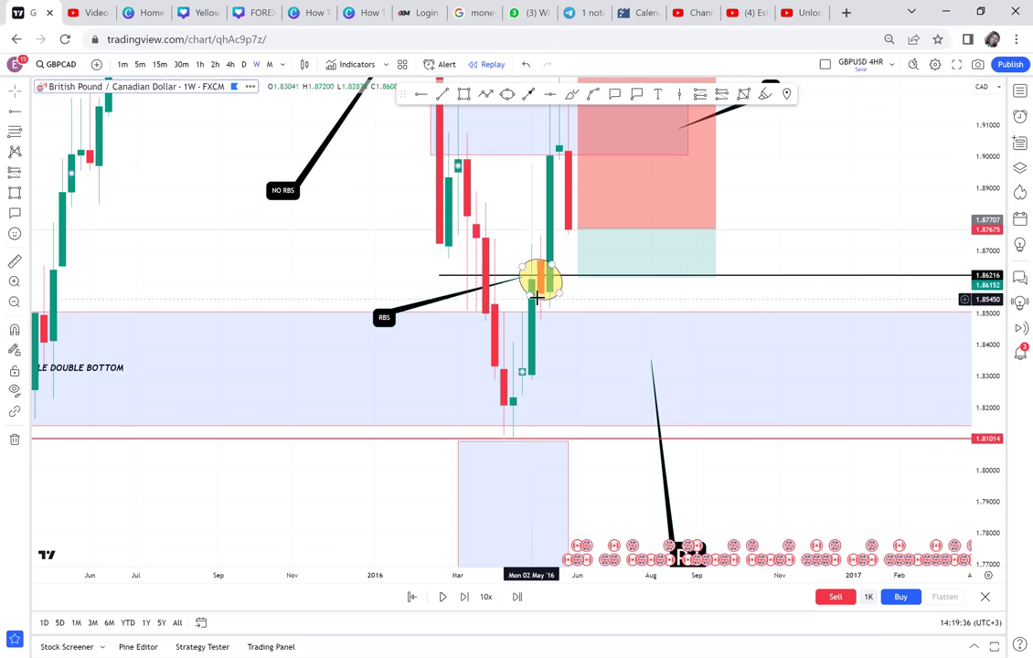
drag(989, 166, 954, 310)
drag(844, 193, 807, 212)
scroll(807, 212, down, 1)
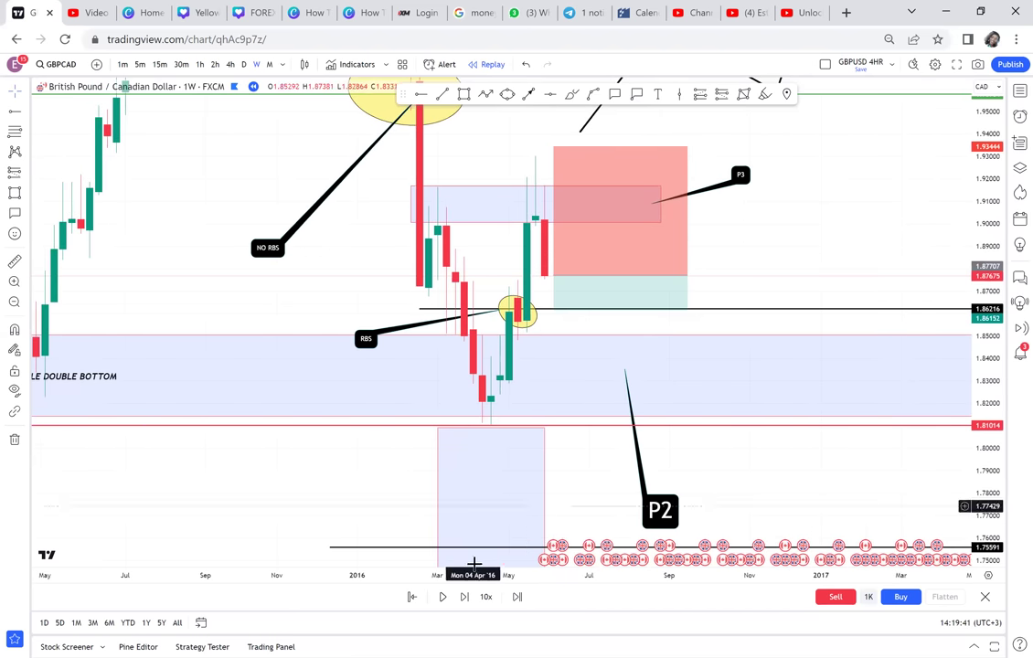
click(466, 597)
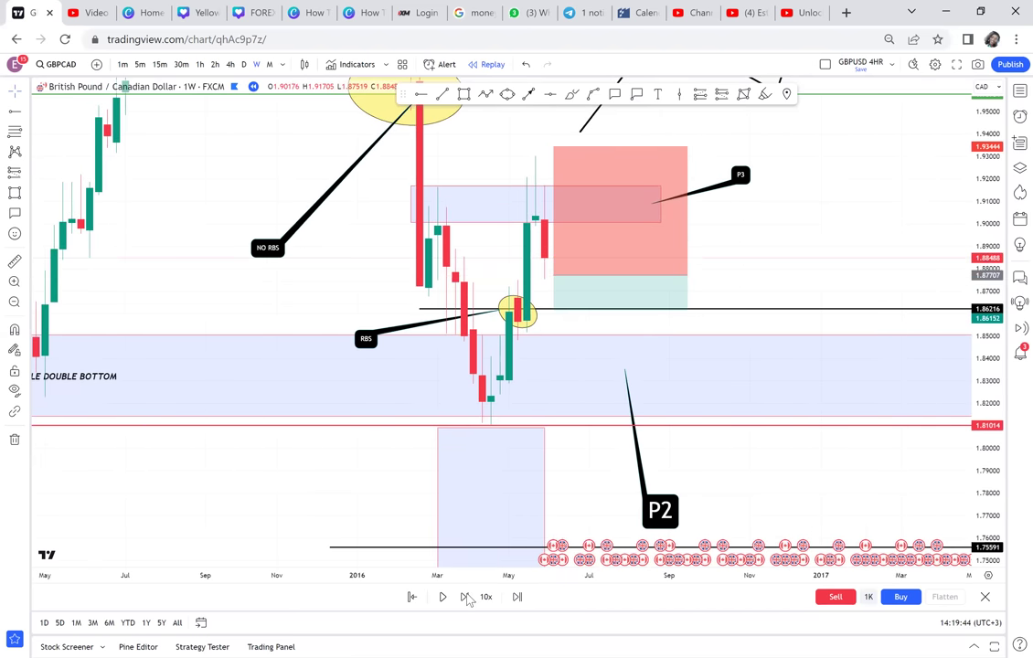
click(468, 597)
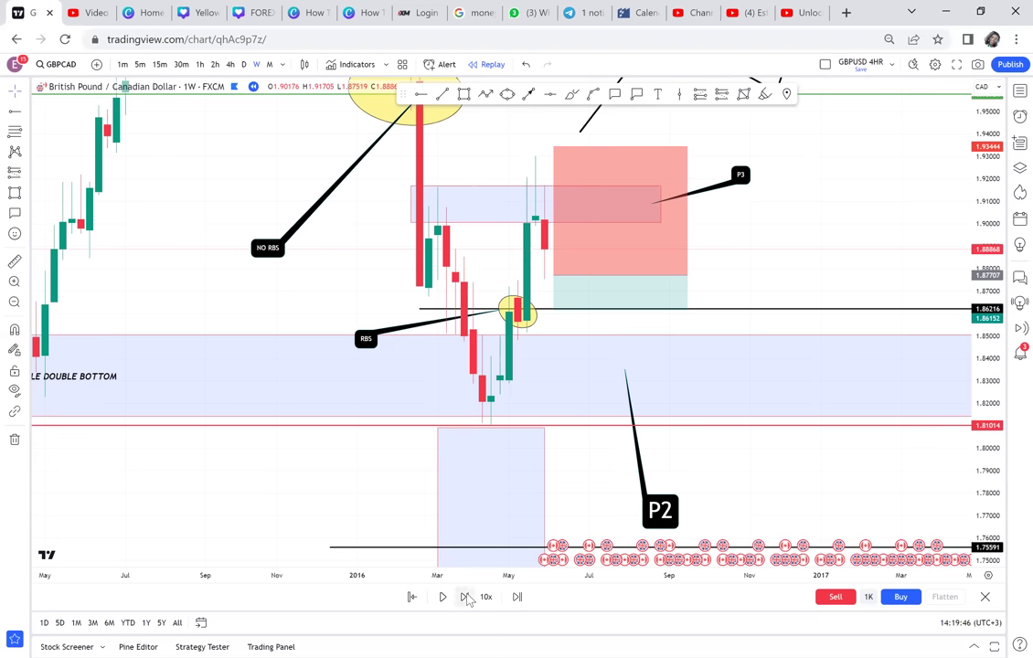
Step: Advance the bar replay through the 6 June 2016 candle and shift the short position clear of the candles, starting at 11 July 2016
click(468, 597)
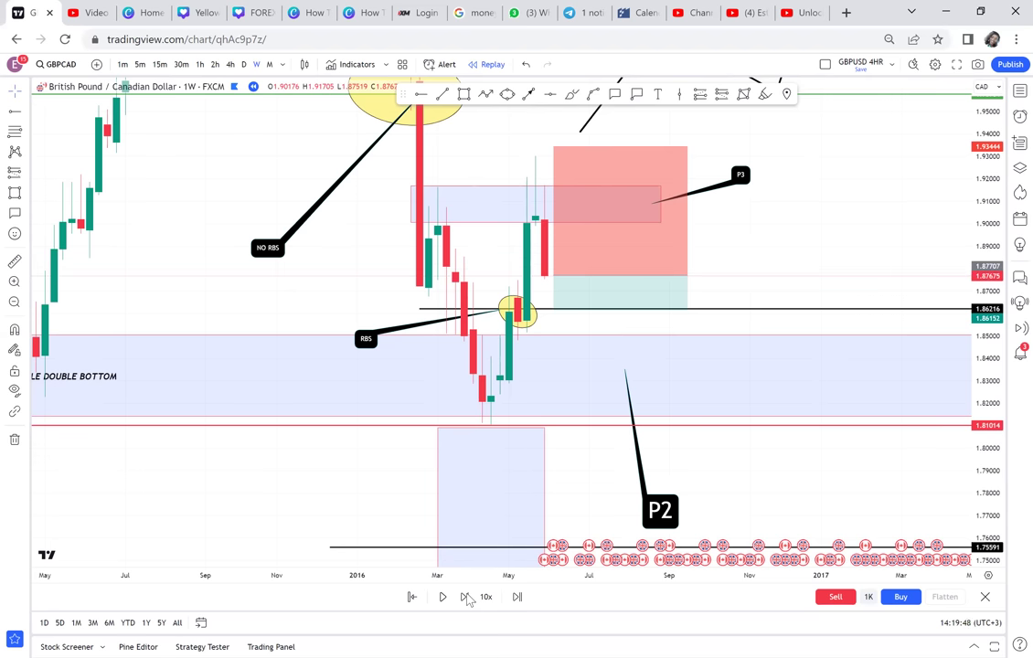
click(467, 597)
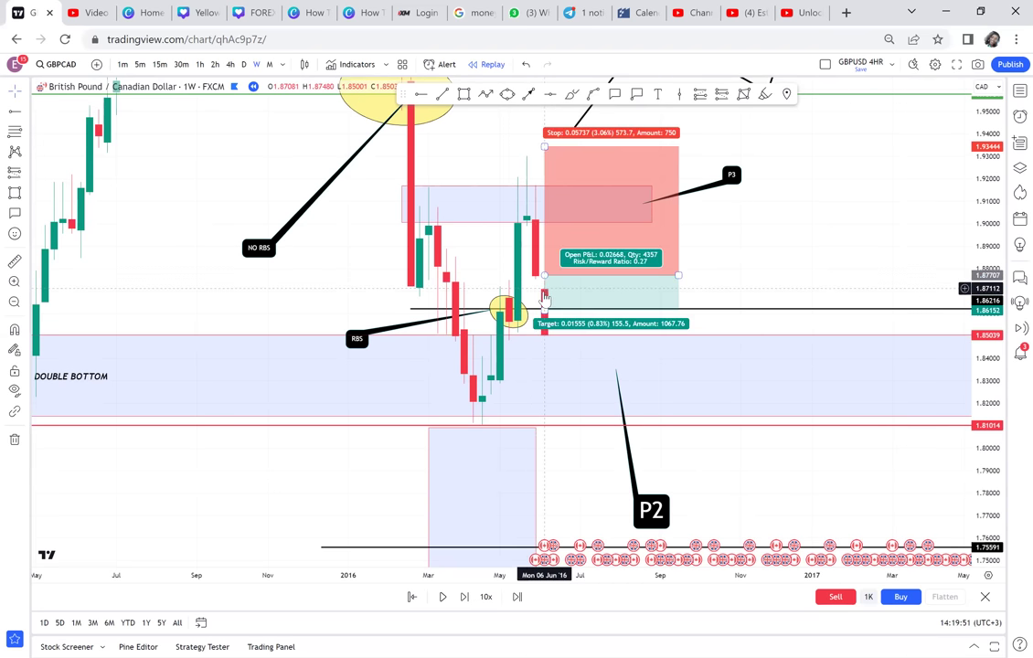
drag(603, 270, 648, 271)
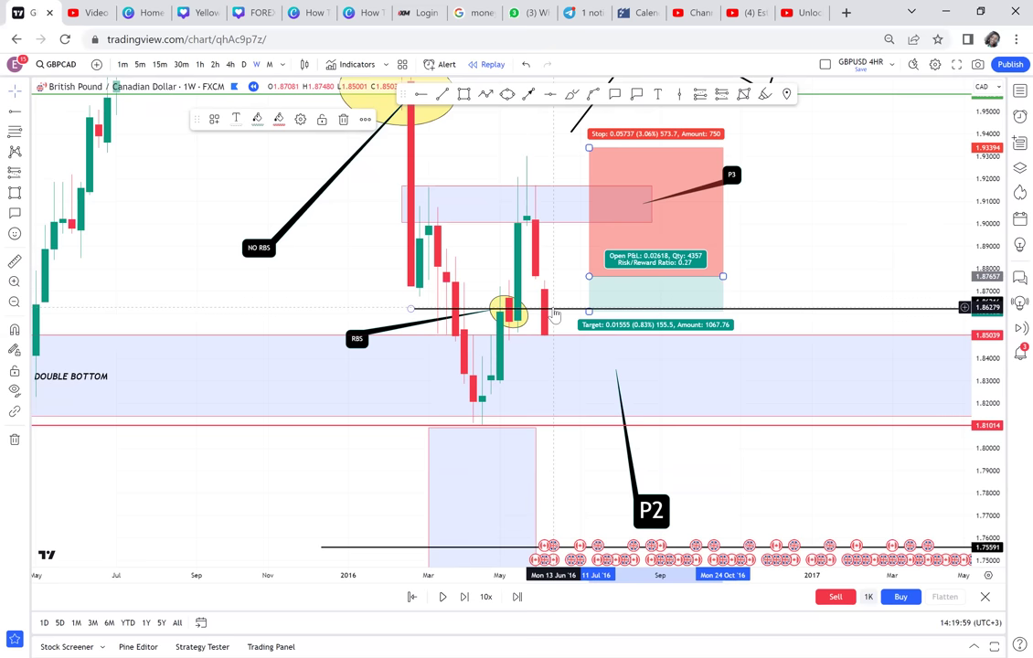
drag(570, 286, 553, 265)
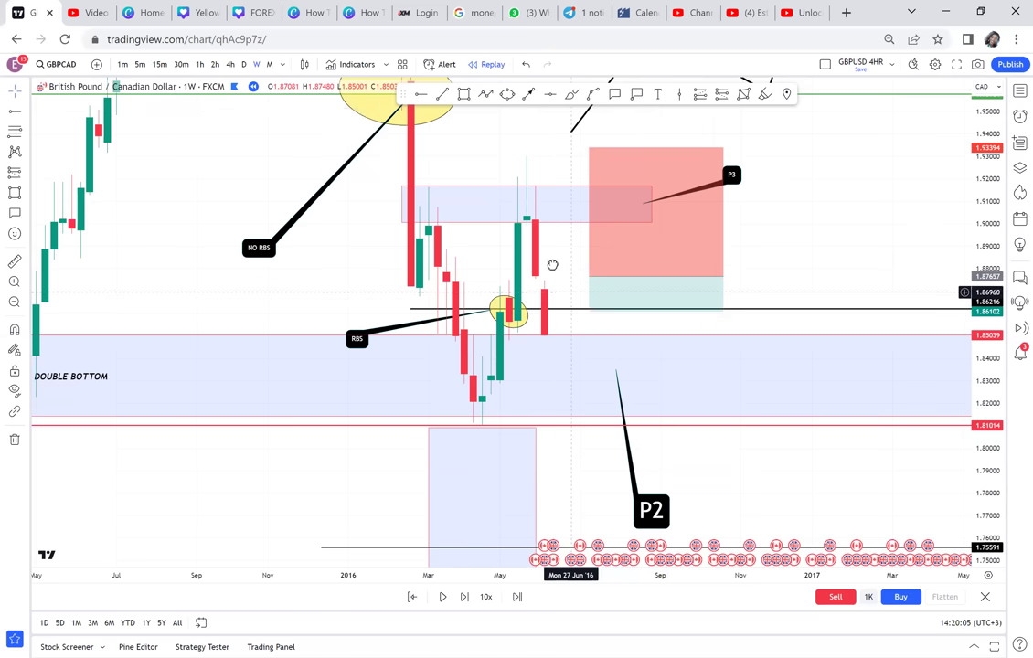
Step: Draw an ellipse around the March 2016 highs at the start of the P3 zone
scroll(535, 252, up, 2)
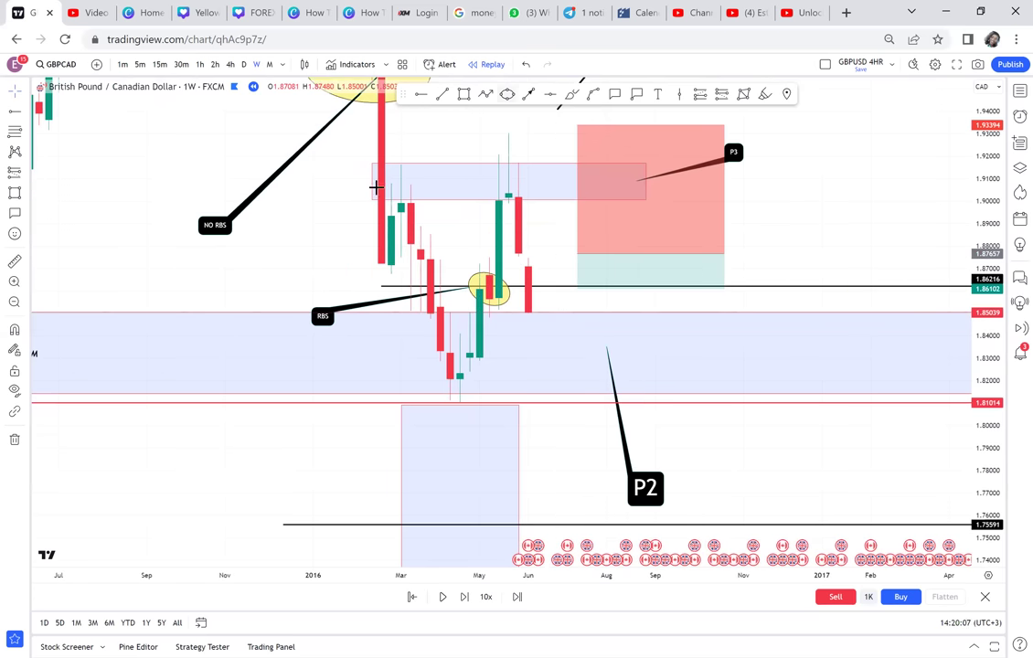
click(374, 187)
click(420, 175)
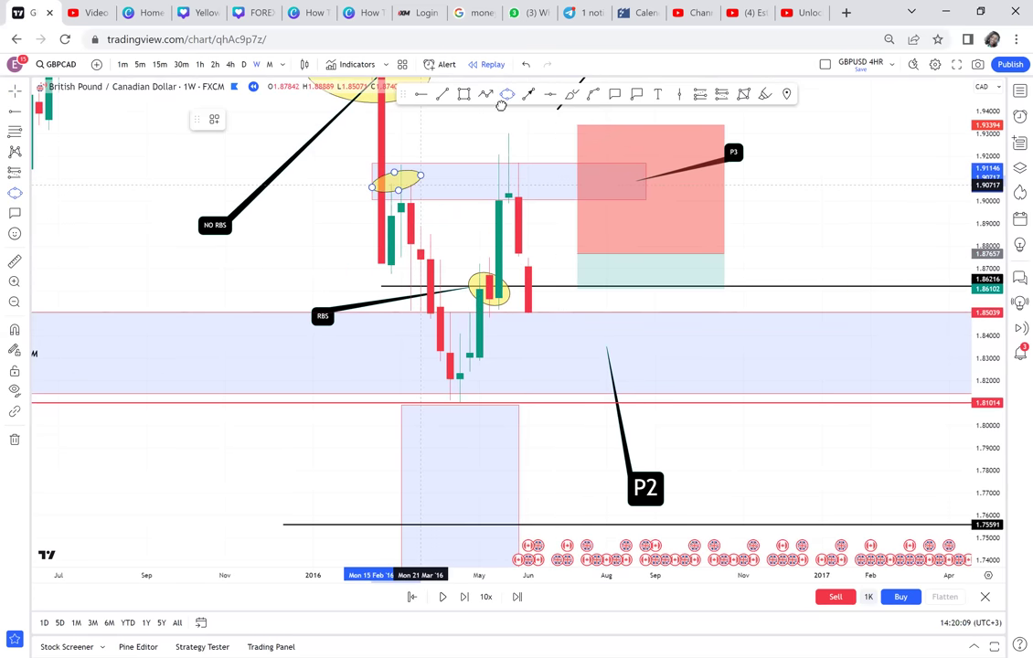
click(501, 106)
Step: Draw a second ellipse around the May 2016 highs inside the P3 zone
drag(505, 98, 505, 101)
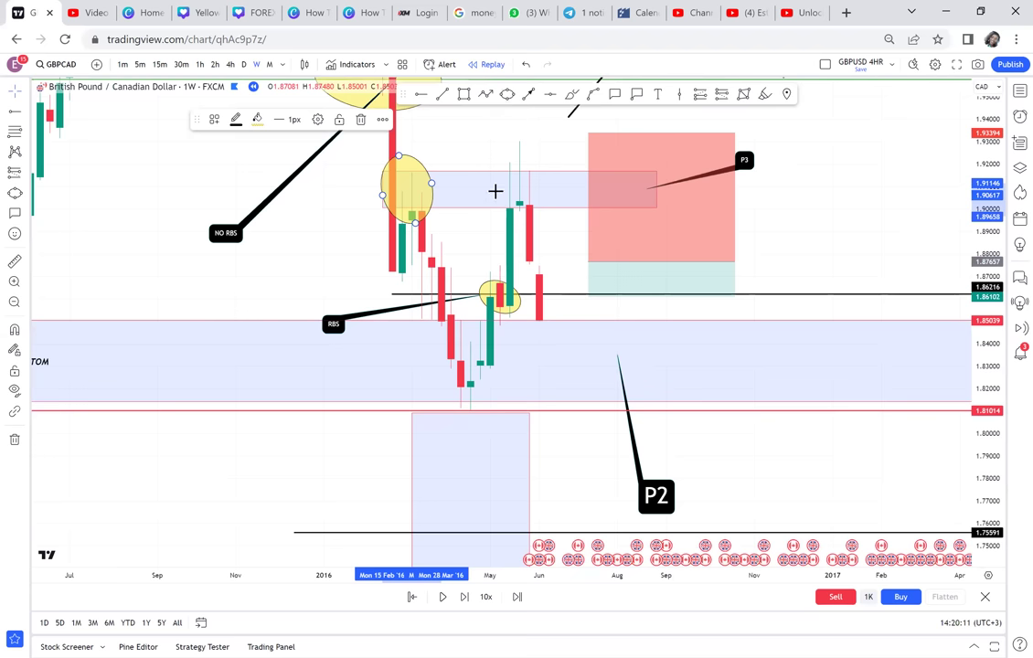
click(498, 190)
click(540, 176)
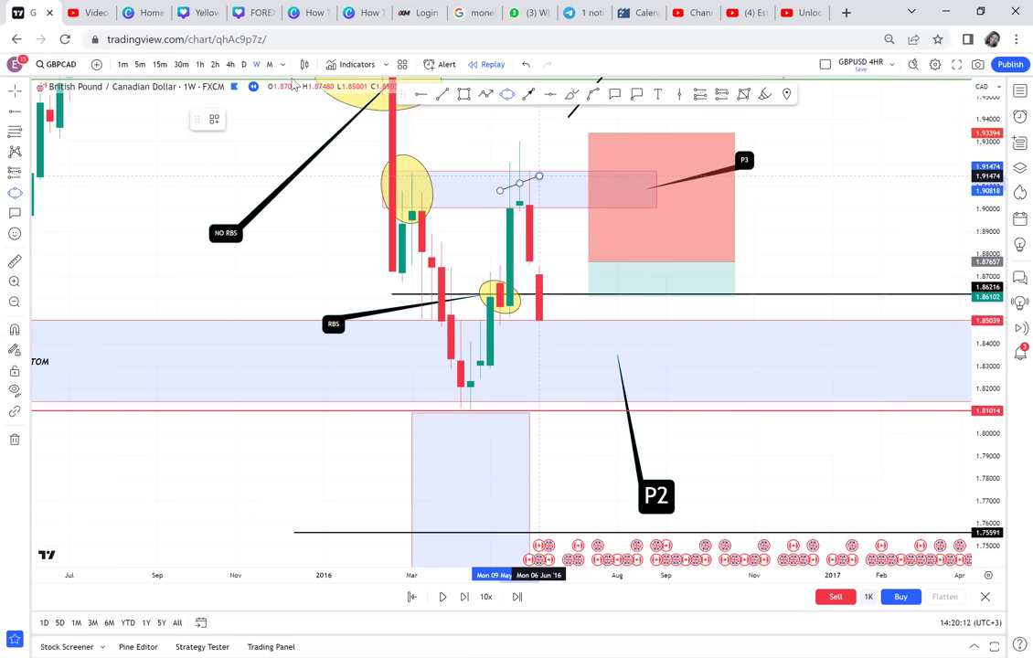
click(509, 156)
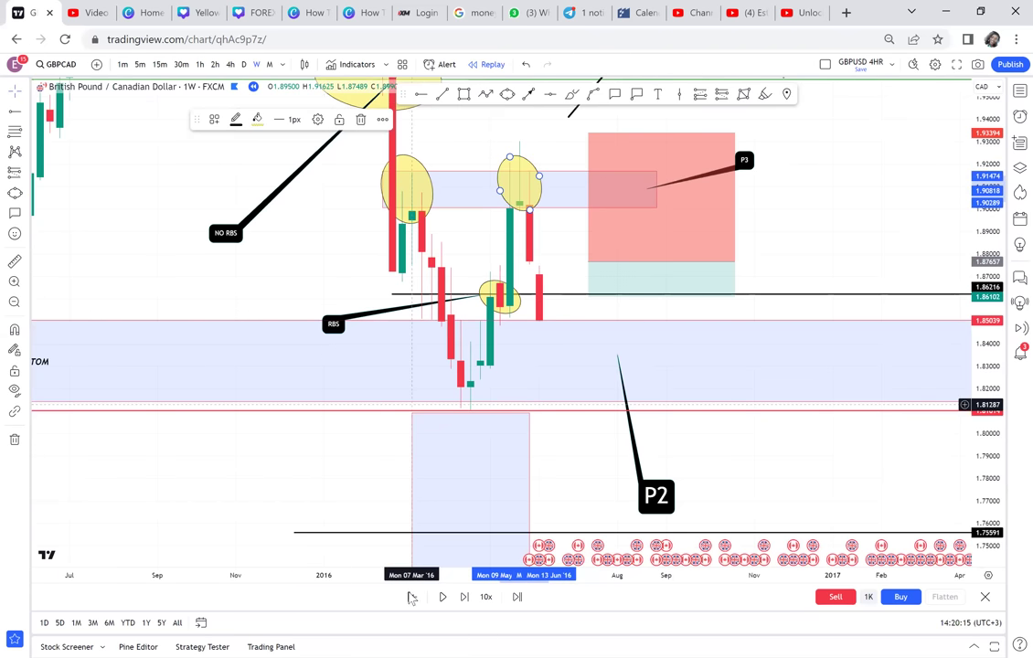
Step: Start choosing a new replay starting bar around the 16 May 2016 candle
click(412, 597)
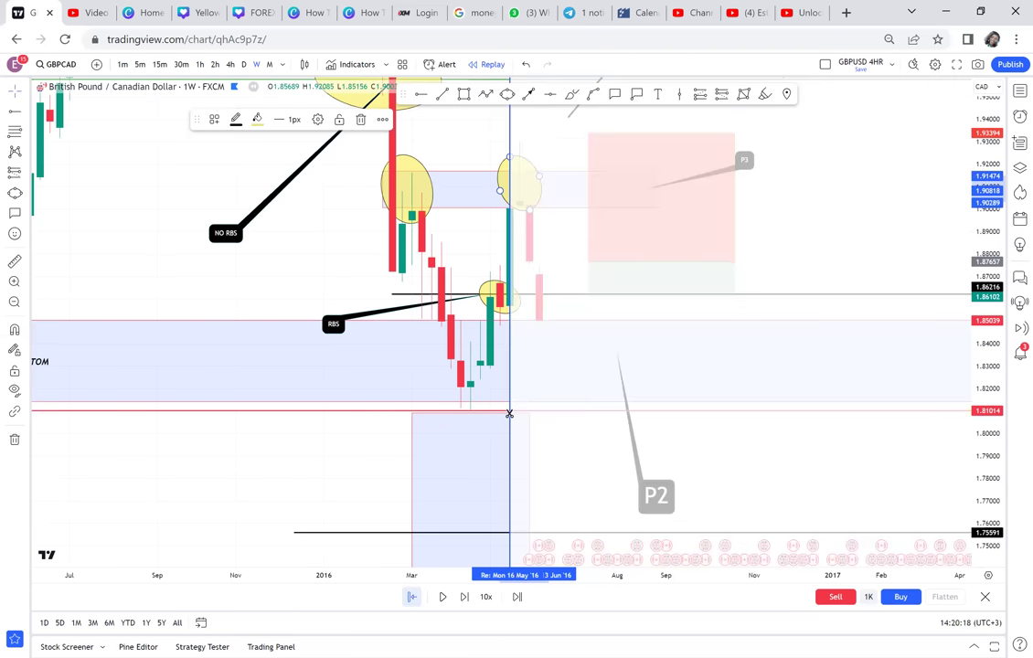
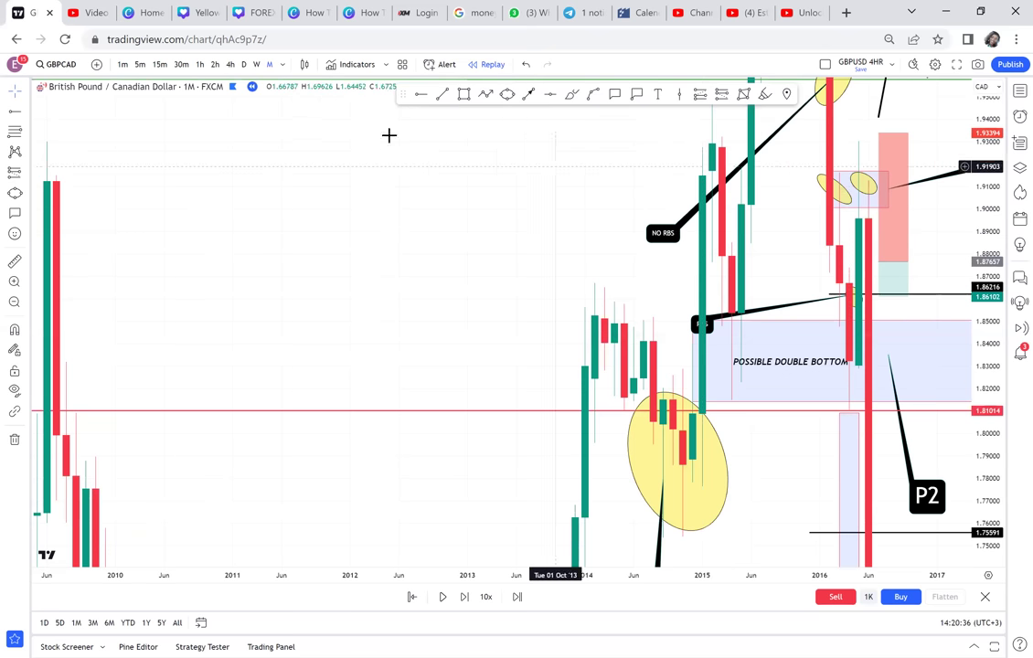
Step: Switch the chart to the weekly timeframe and advance the bar replay through the 6 June 2016 candle
click(257, 65)
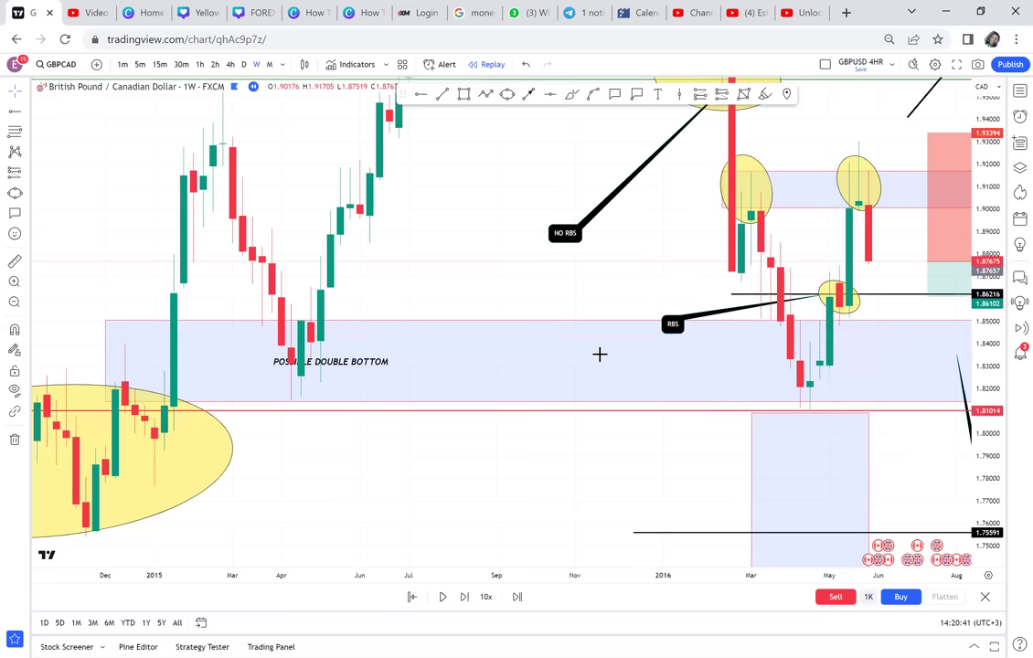
drag(839, 267, 692, 263)
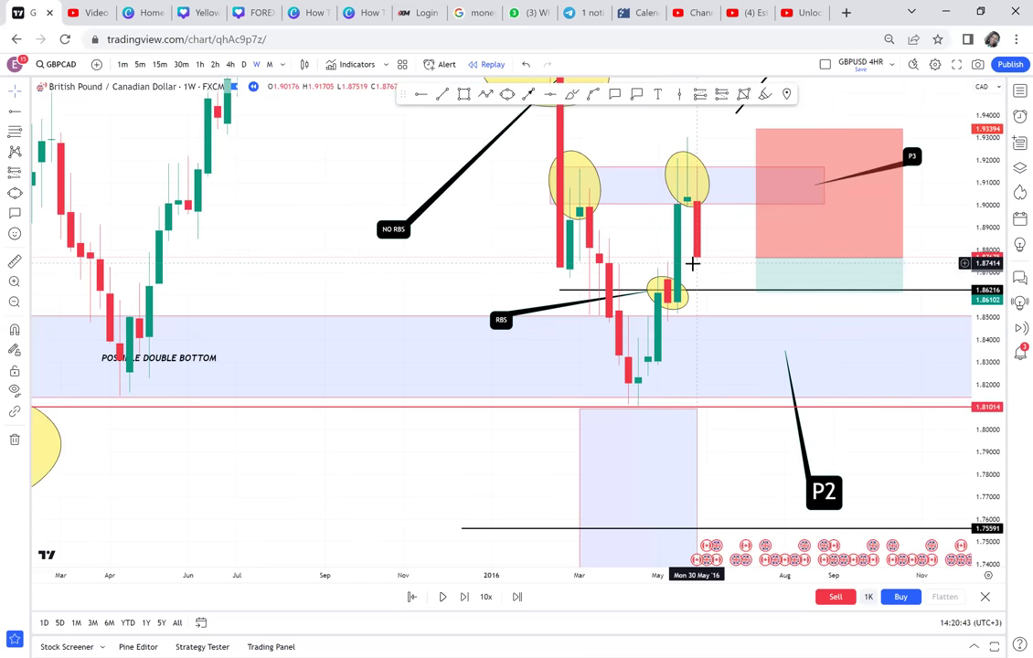
scroll(692, 264, up, 2)
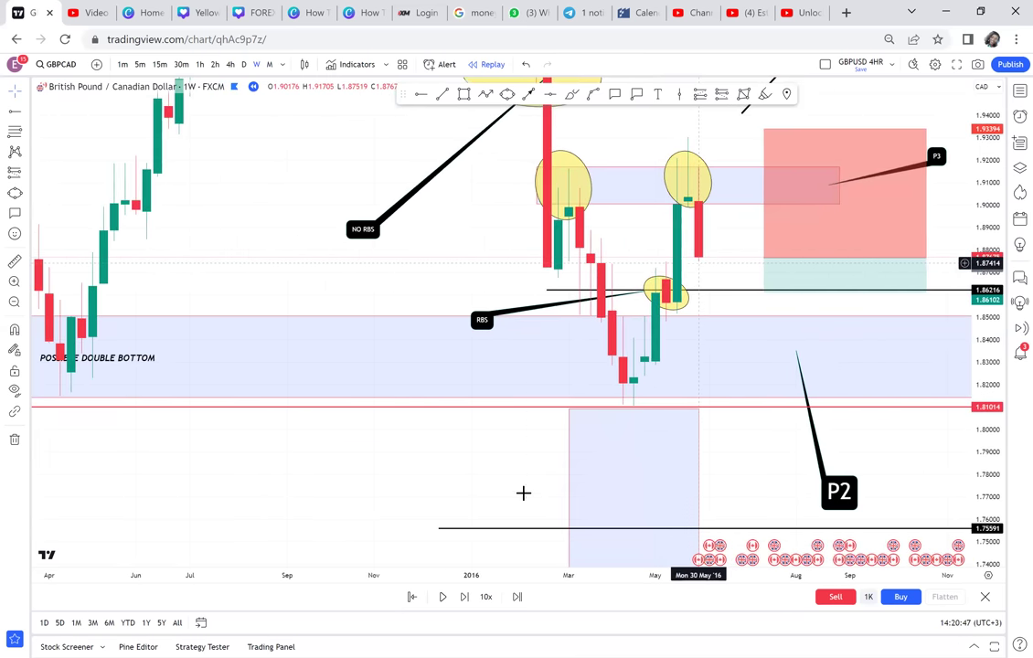
click(465, 602)
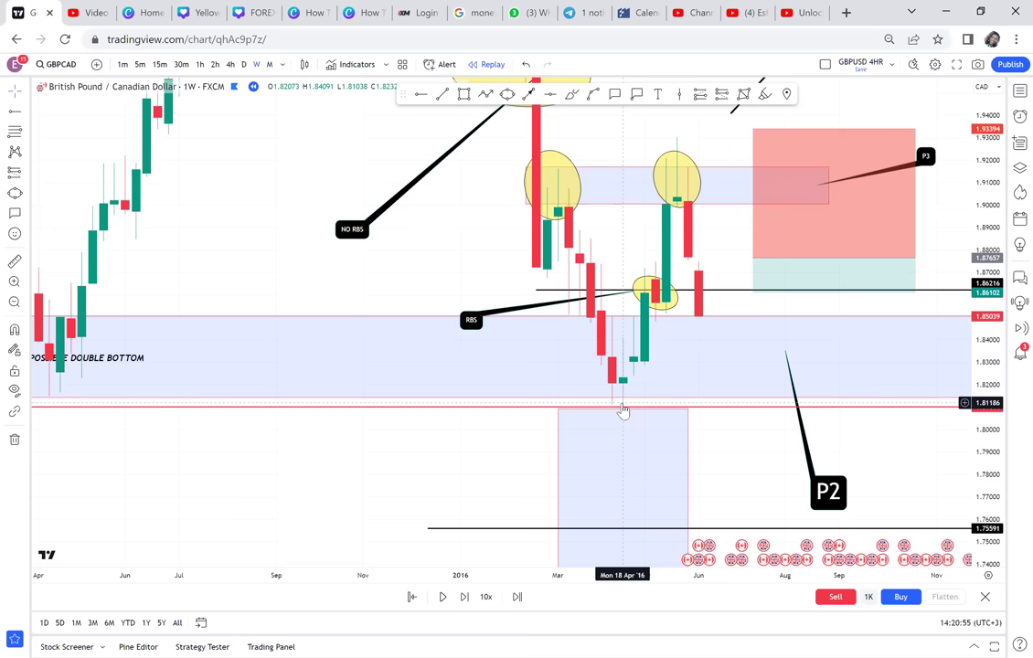
click(465, 597)
click(465, 597)
click(465, 597)
click(464, 597)
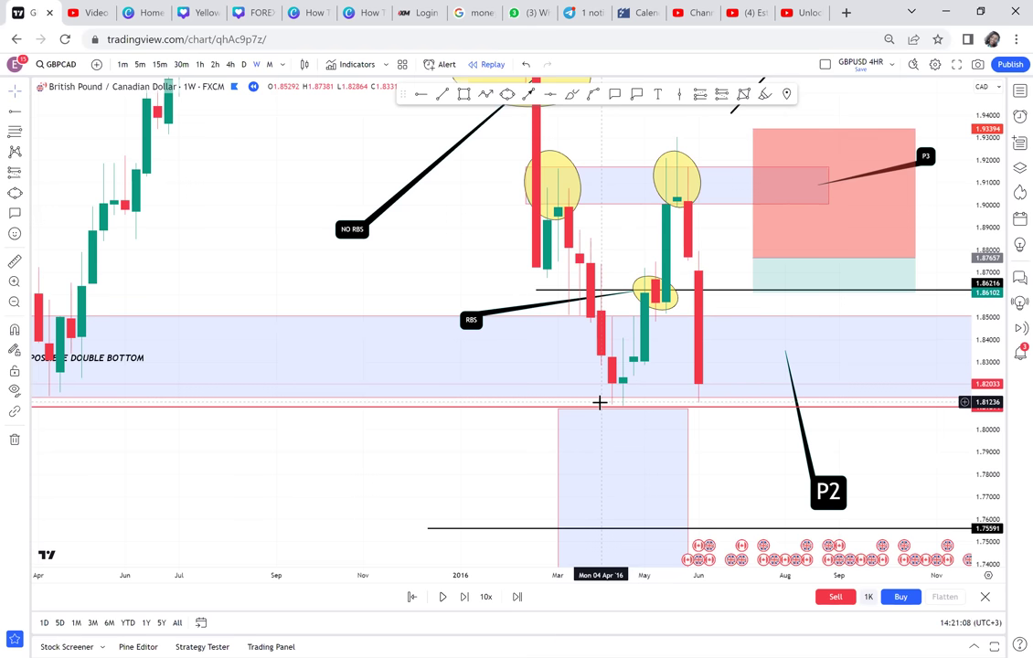
Step: Remove all drawings from the GBPCAD chart
drag(449, 336, 504, 404)
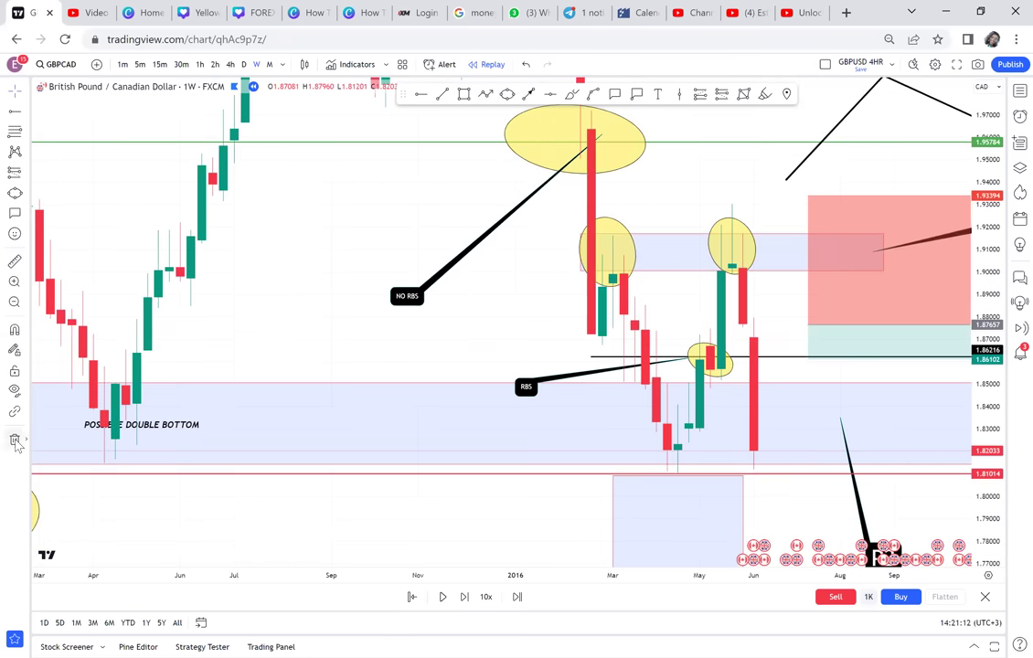
click(15, 440)
click(79, 391)
Step: Draw a long horizontal rectangle across the 2015 to early 2016 highs, spanning about 2.085 to 2.107
scroll(426, 368, down, 2)
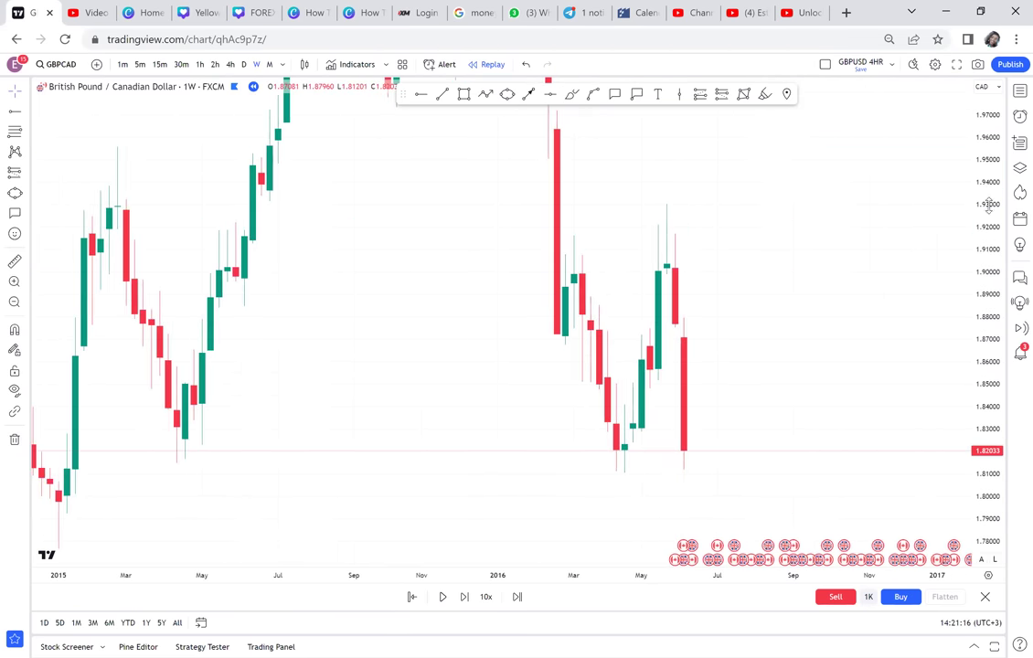
drag(990, 207, 986, 464)
drag(757, 281, 777, 377)
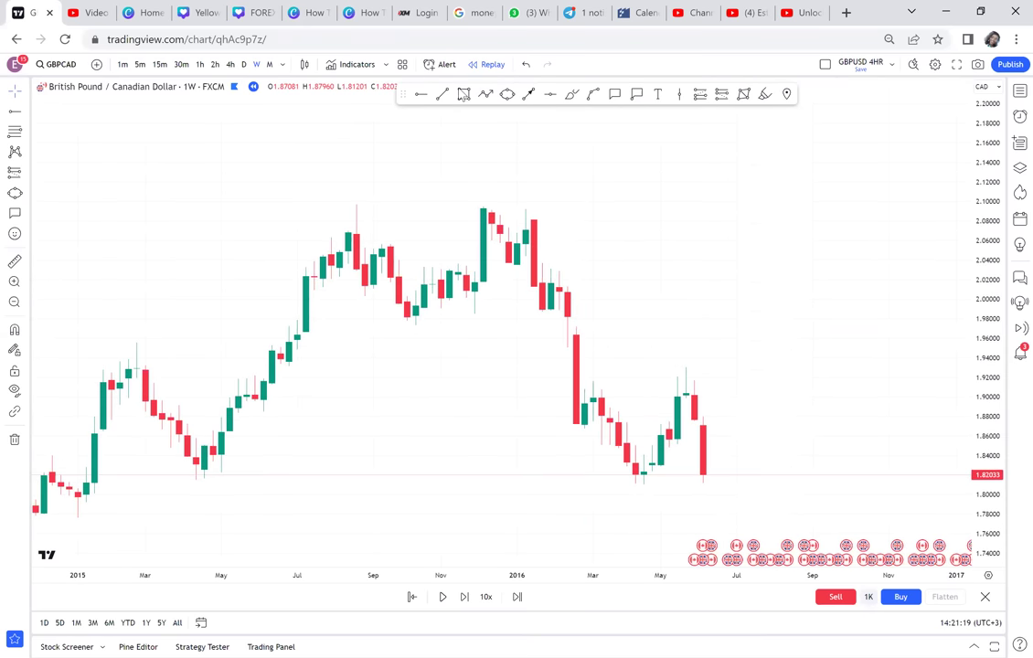
drag(463, 96, 542, 224)
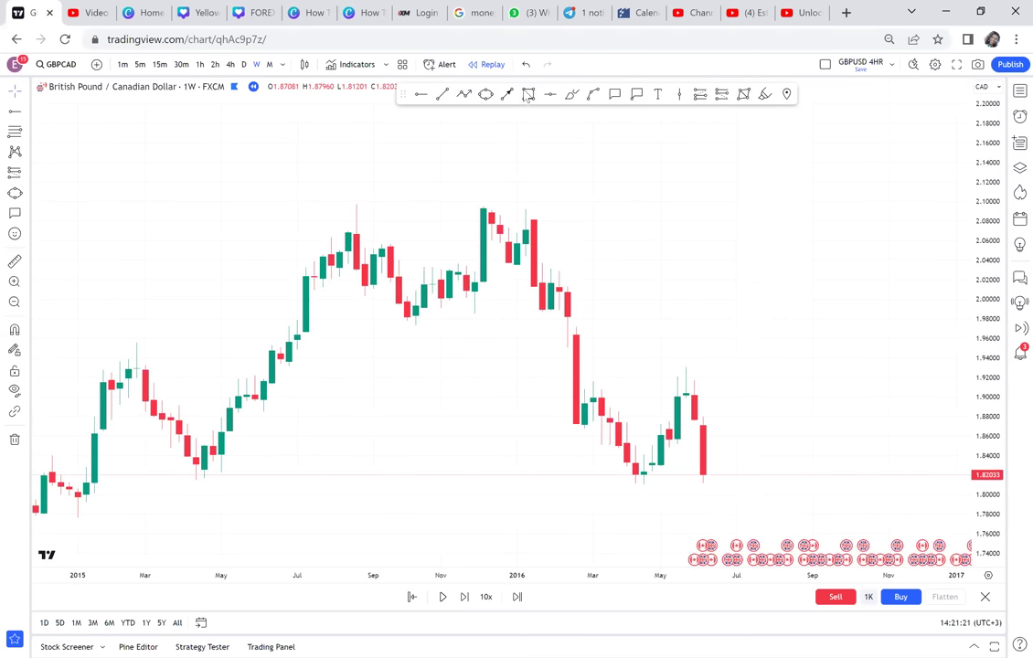
click(528, 95)
click(526, 216)
click(119, 194)
drag(618, 259, 587, 227)
Step: Draw a rectangle across the double-bottom lows from 2 March 2015 to 25 July 2016, between 1.81917 and 1.82844
click(528, 95)
click(114, 443)
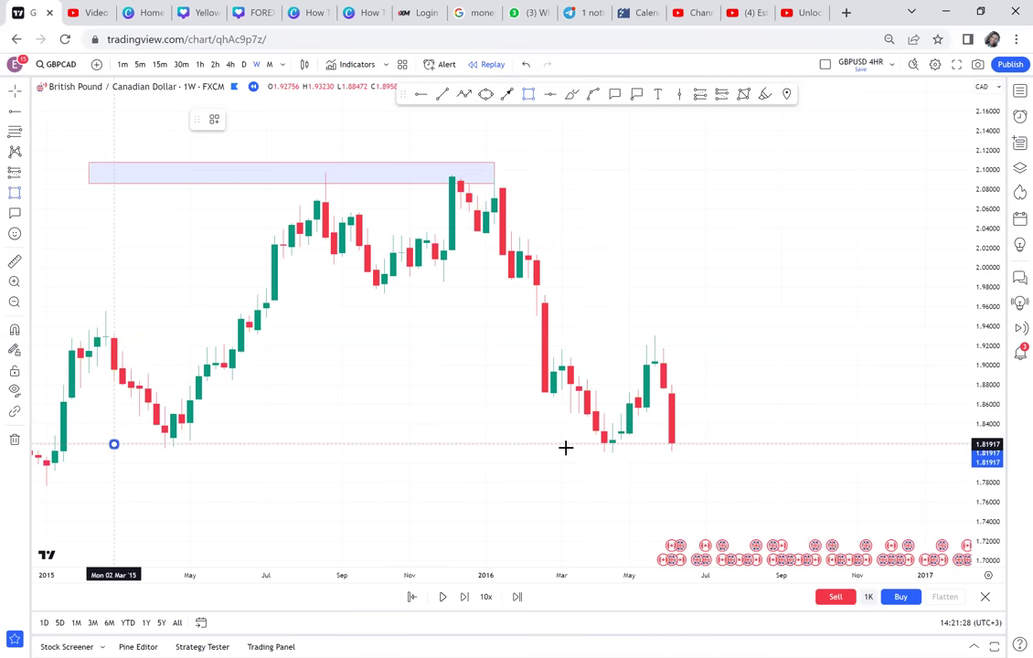
click(732, 436)
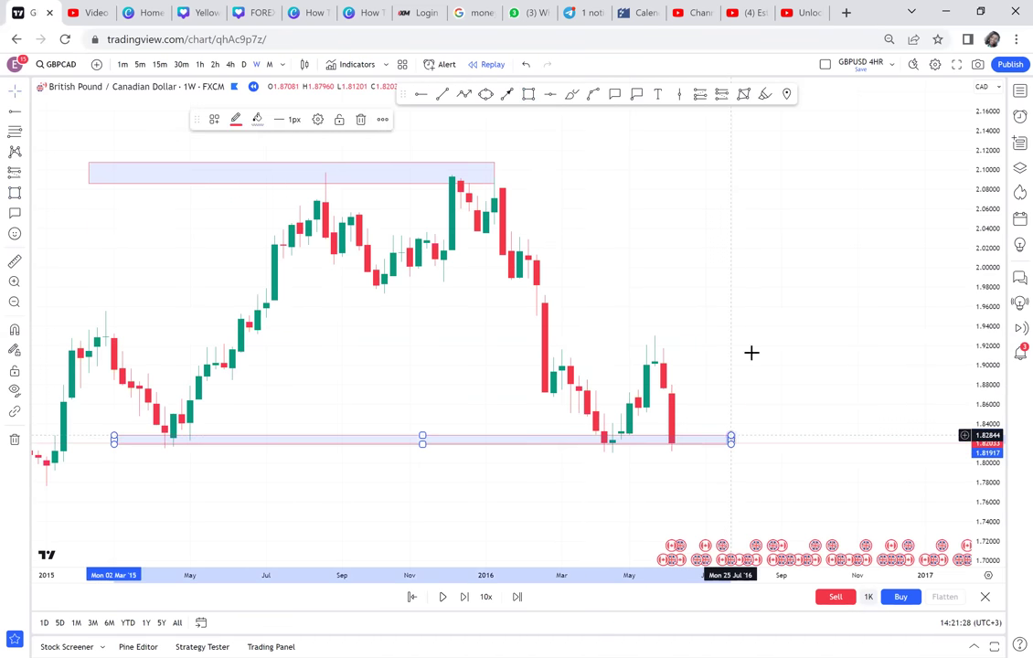
Step: Draw a rectangle over the March and May 2016 highs, starting at the large bearish February candle
click(530, 95)
click(536, 345)
click(723, 358)
click(729, 362)
click(784, 381)
Step: Place a horizontal ray under the April 2016 lows, starting at 15 February 2016 at 1.81096
drag(988, 473, 962, 379)
drag(879, 360, 876, 231)
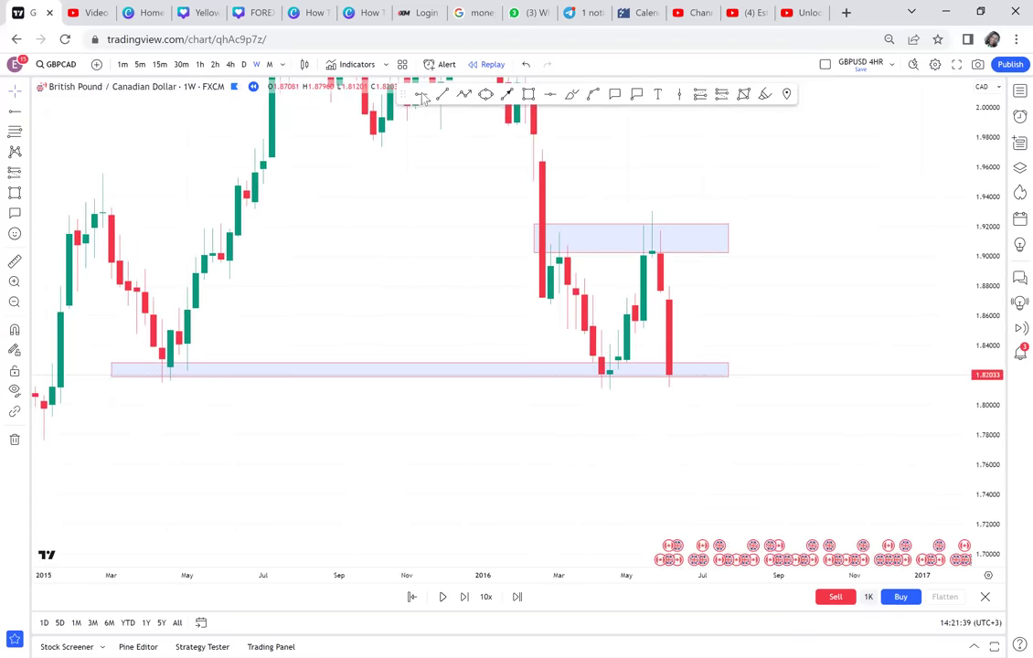
click(563, 388)
drag(563, 388, 552, 388)
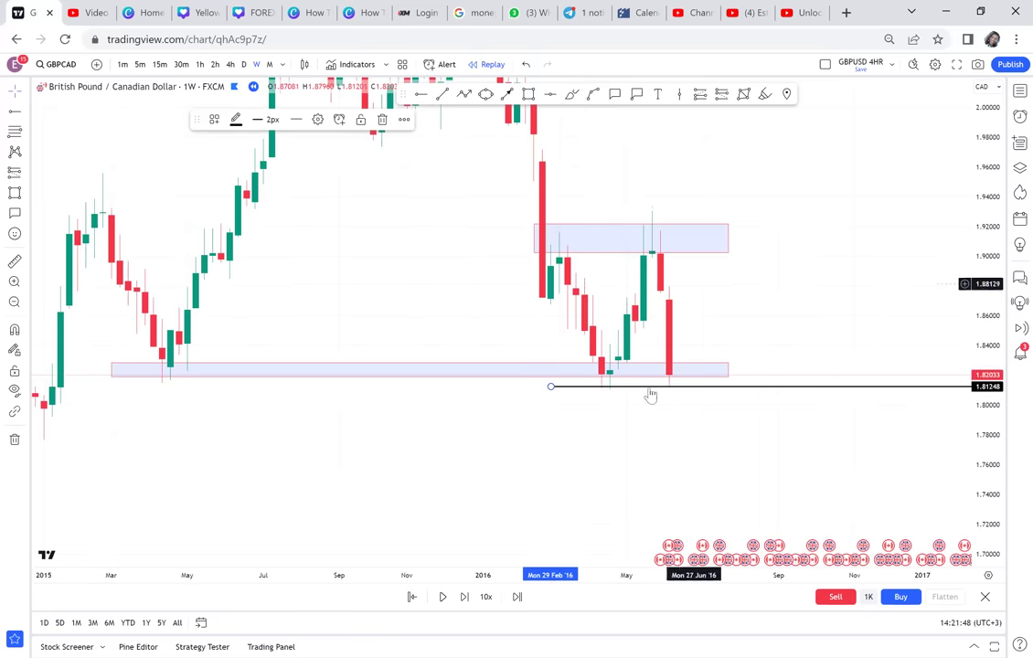
drag(643, 387, 628, 392)
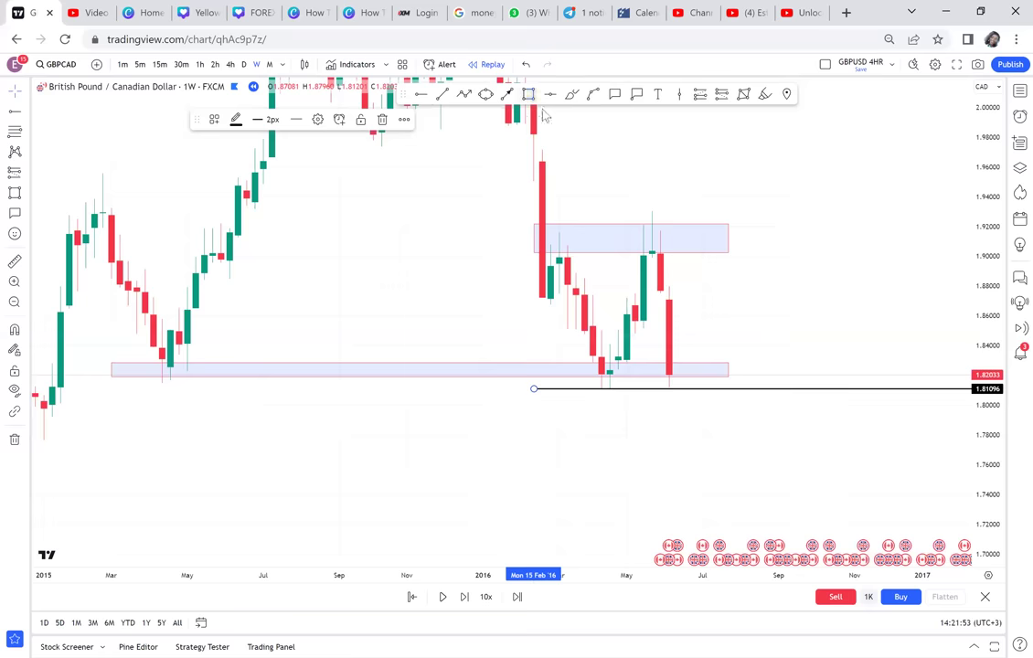
Step: Draw a rectangle over the March to May 2016 range from 1.92197 to 1.81172 and move it directly below the horizontal ray
click(529, 96)
click(558, 223)
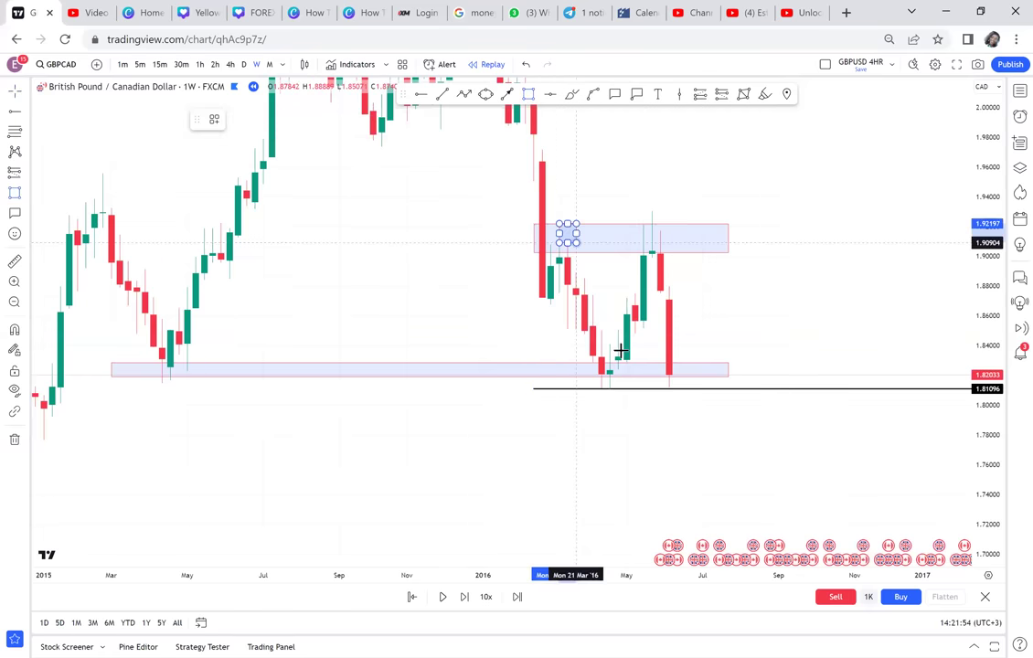
click(651, 387)
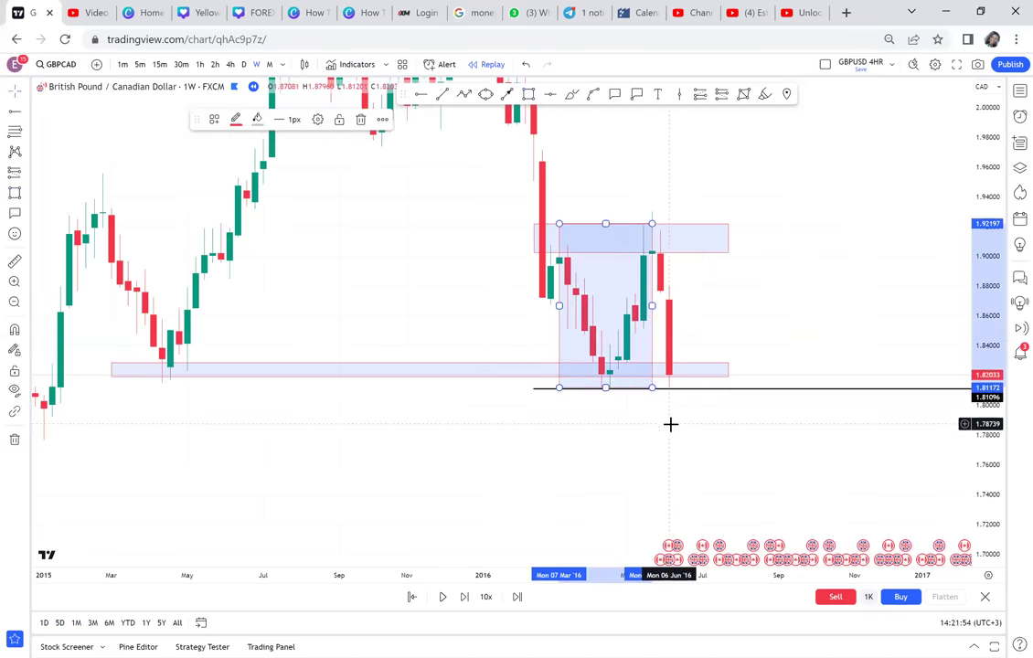
click(671, 423)
drag(681, 390, 694, 287)
drag(668, 239, 675, 406)
drag(777, 350, 725, 396)
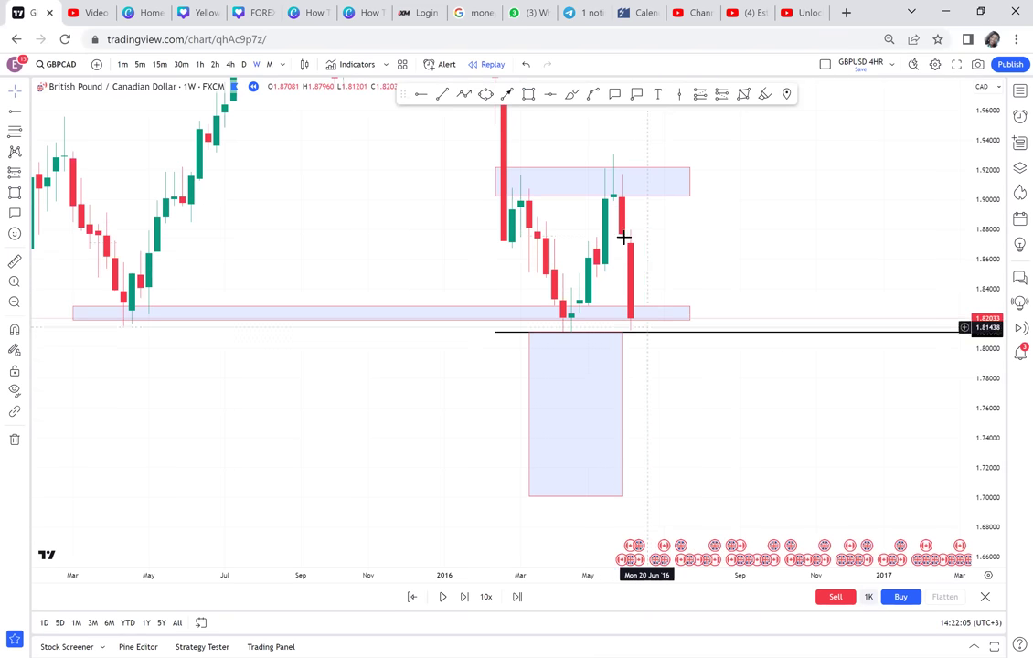
Step: Switch to the daily timeframe and move the rectangle over the May 2016 highs up to span 1.91988 to 1.93899
click(247, 66)
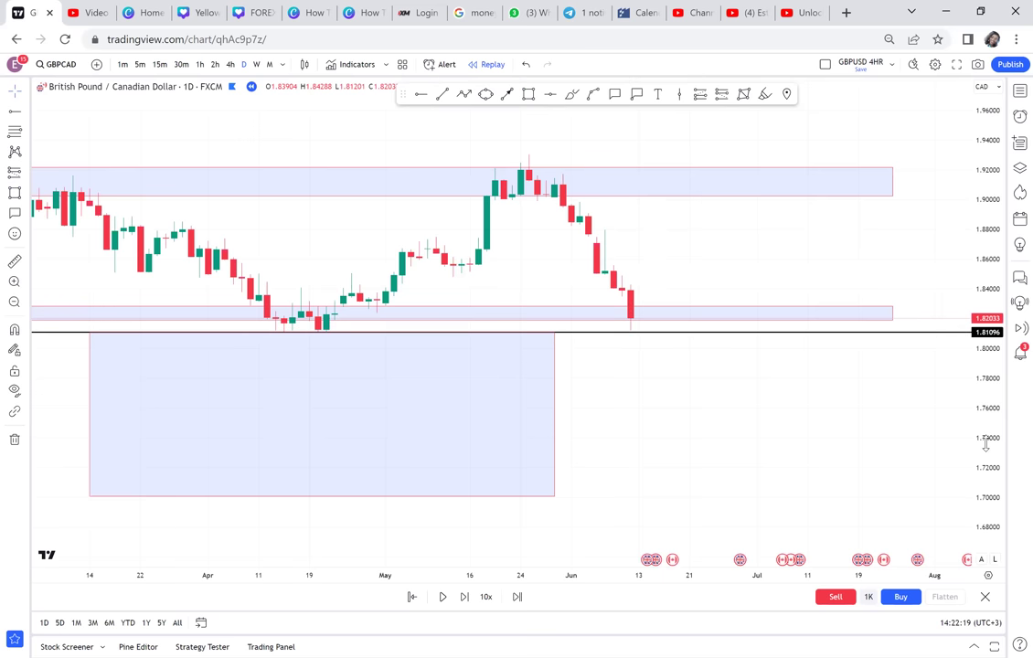
drag(986, 443, 986, 403)
drag(842, 304, 823, 429)
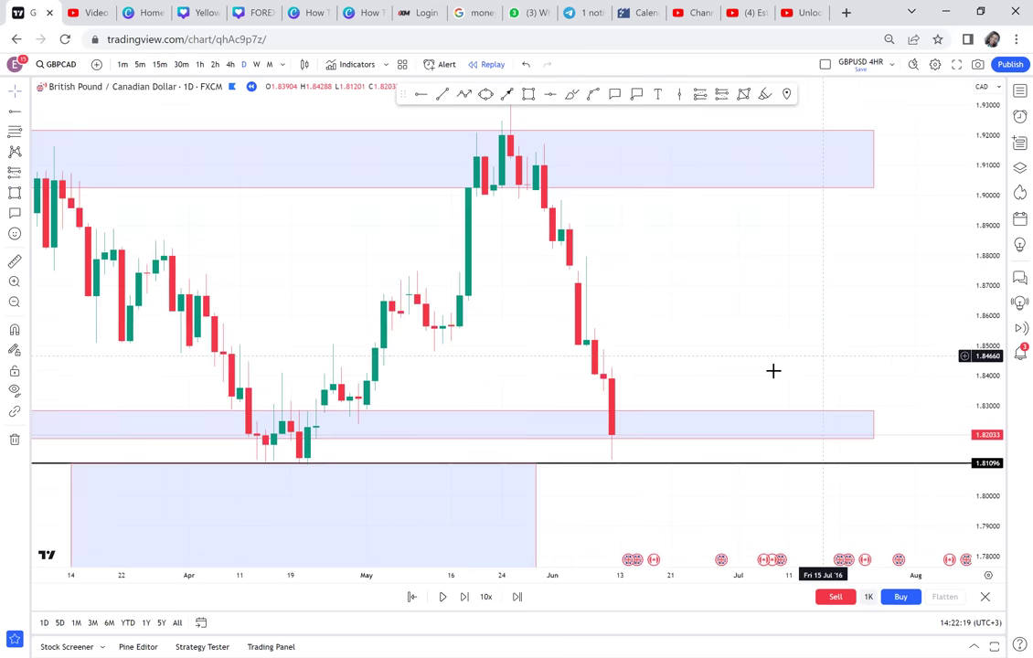
drag(773, 369, 775, 443)
mouse_move(559, 212)
mouse_down()
mouse_move(499, 152)
mouse_move(512, 143)
mouse_up()
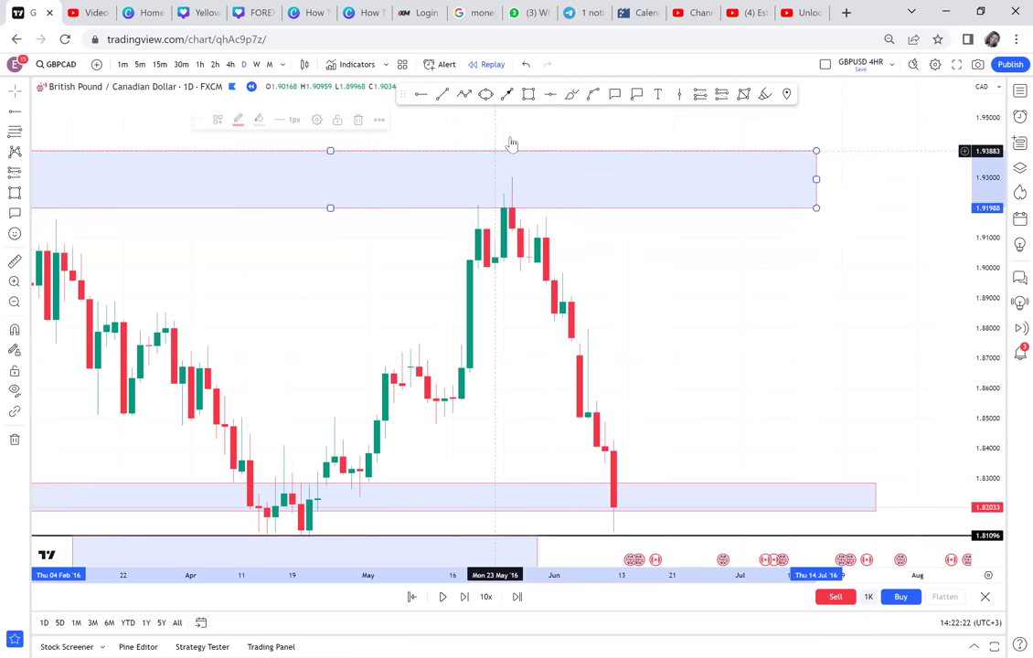
Step: Draw a rectangle starting at the 24 May 2016 candle at 1.91699, and delete the stray red horizontal line at 1.90946
click(528, 94)
click(503, 217)
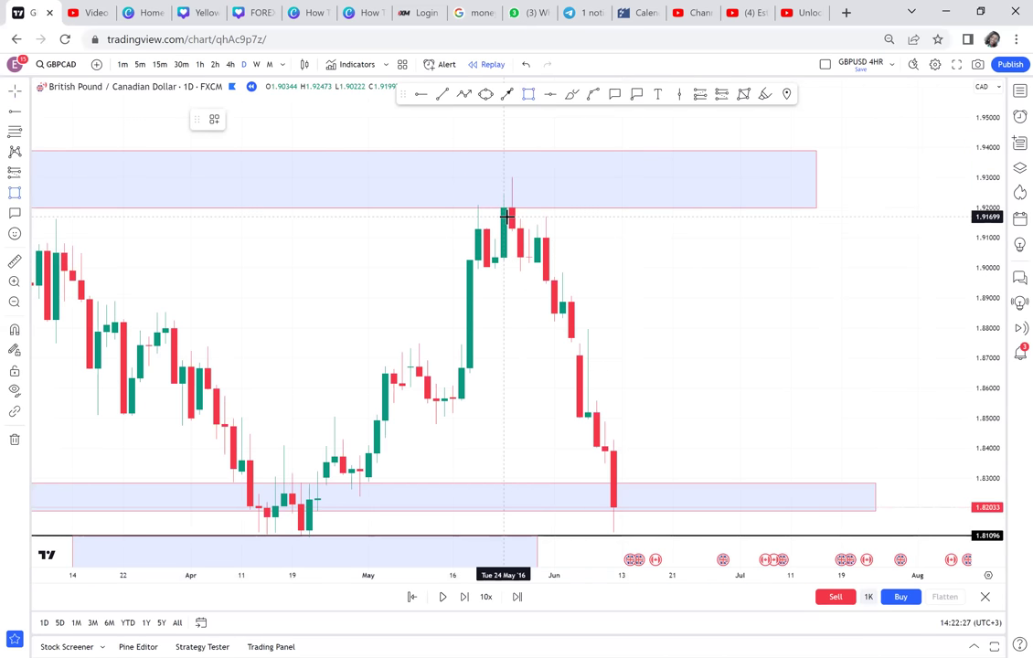
click(884, 236)
drag(884, 236, 968, 240)
drag(886, 264, 717, 286)
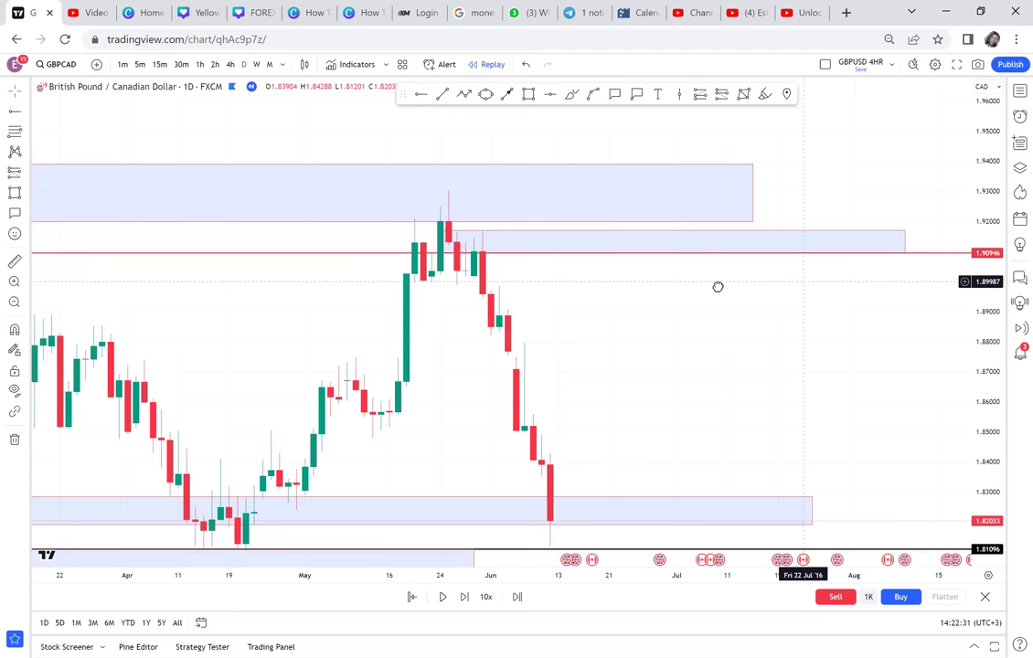
click(860, 261)
key(Delete)
Step: Draw a rectangle from 27 May to 19 August 2016, between 1.89874 and 1.88782
click(529, 96)
click(378, 289)
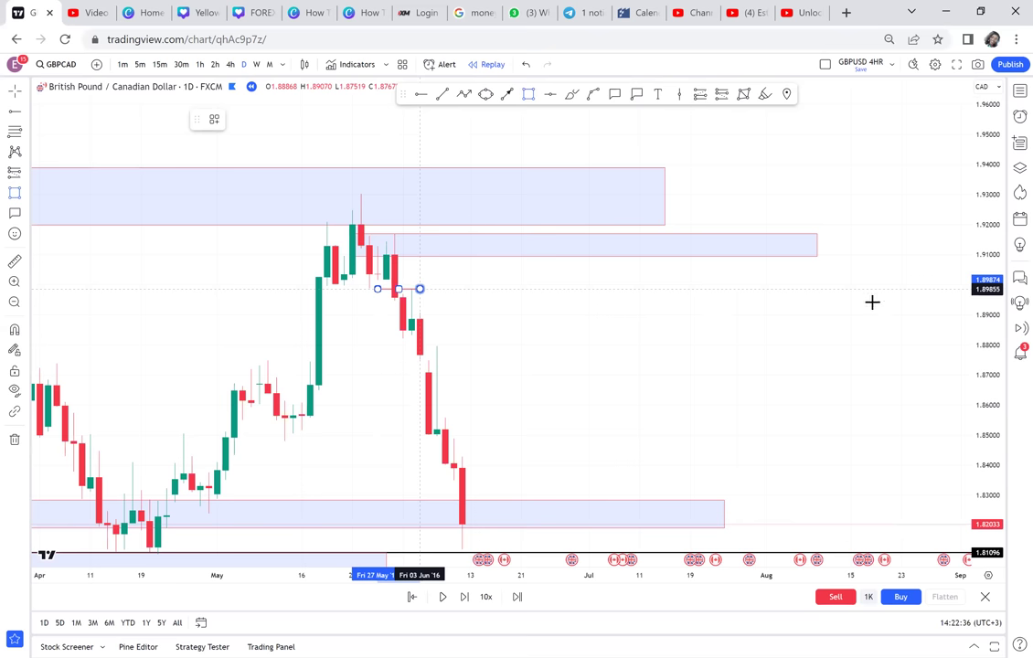
click(885, 321)
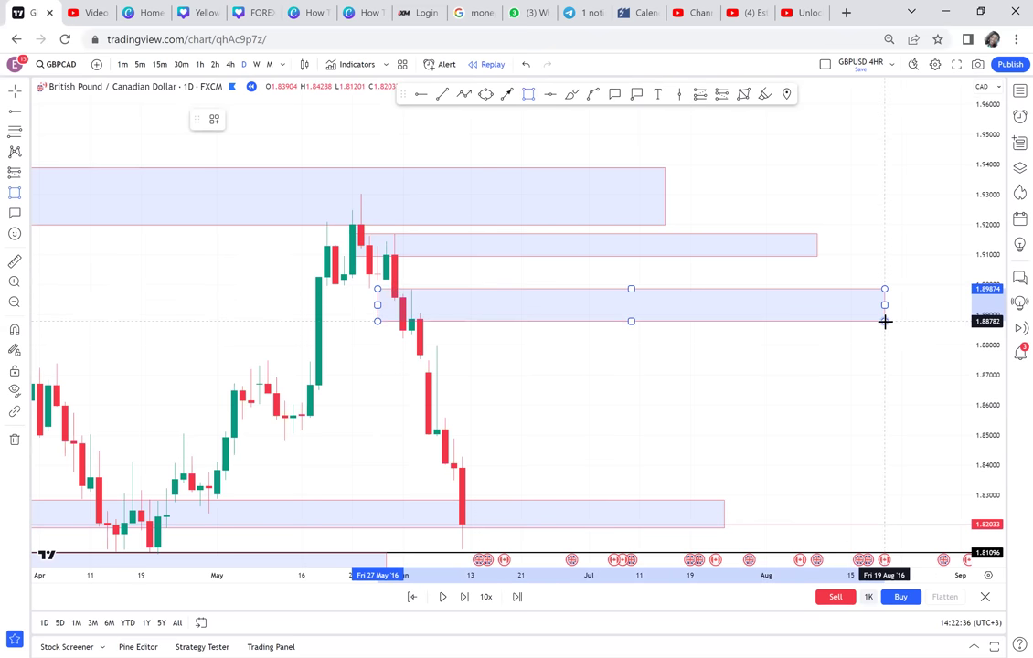
Step: Draw a taller rectangle below it, starting at 1 June 2016 with its upper edge at 1.88048
drag(754, 378, 758, 303)
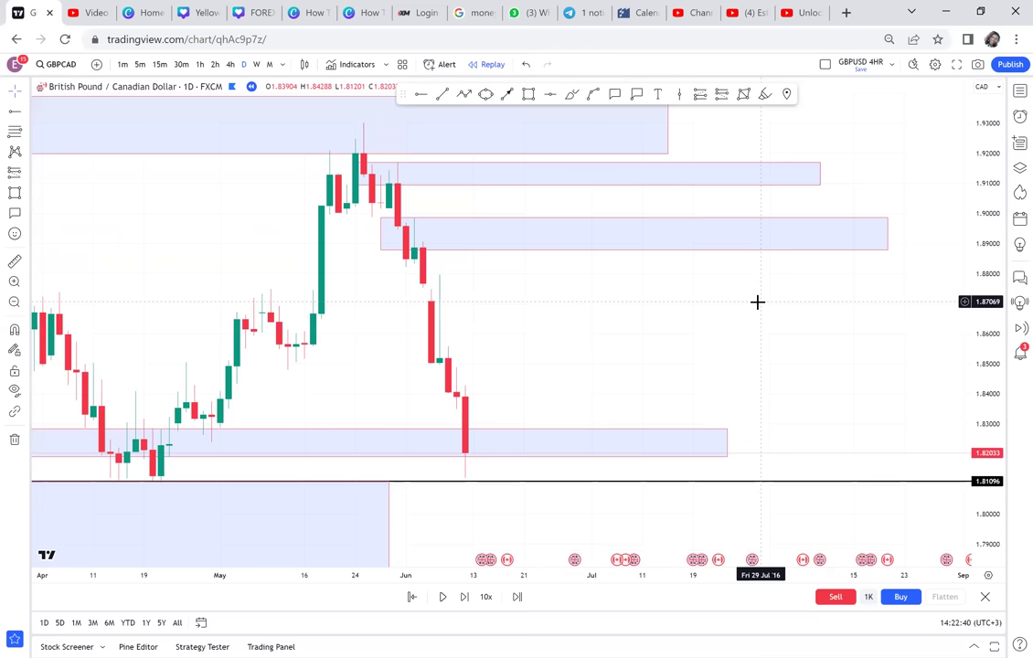
click(529, 95)
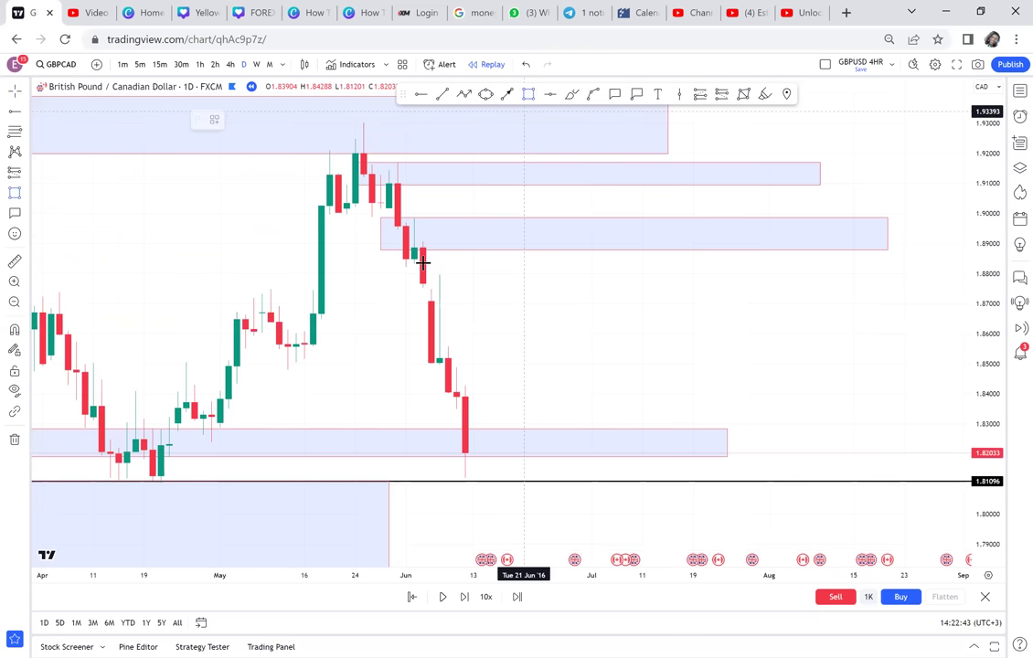
click(405, 272)
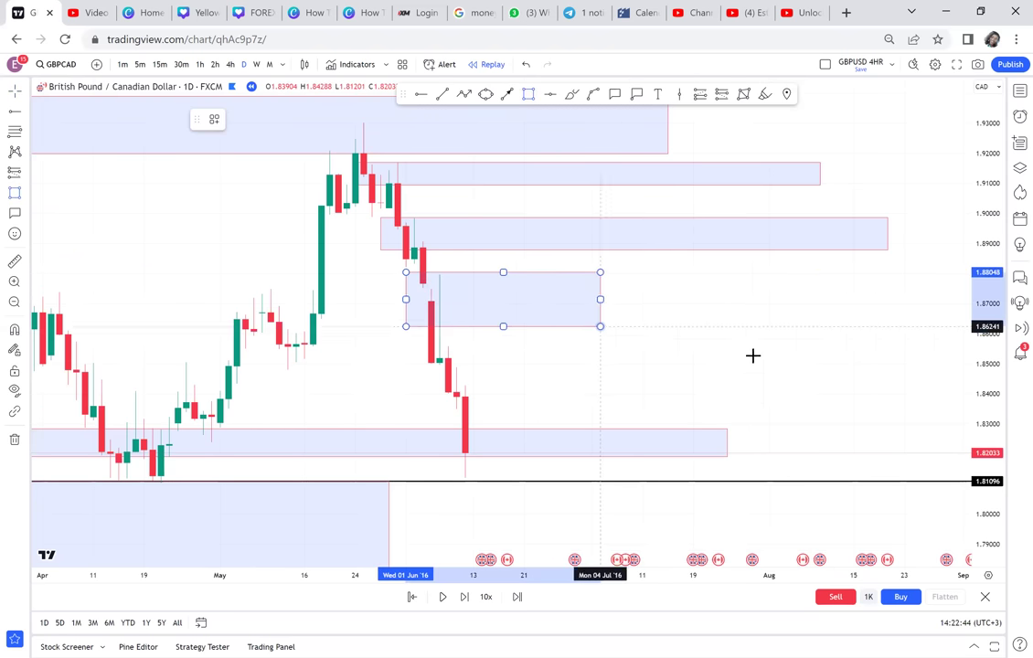
click(830, 358)
Step: Draw an ellipse around the late May 2016 candle highs in the 1.91699 rectangle
drag(799, 378, 803, 407)
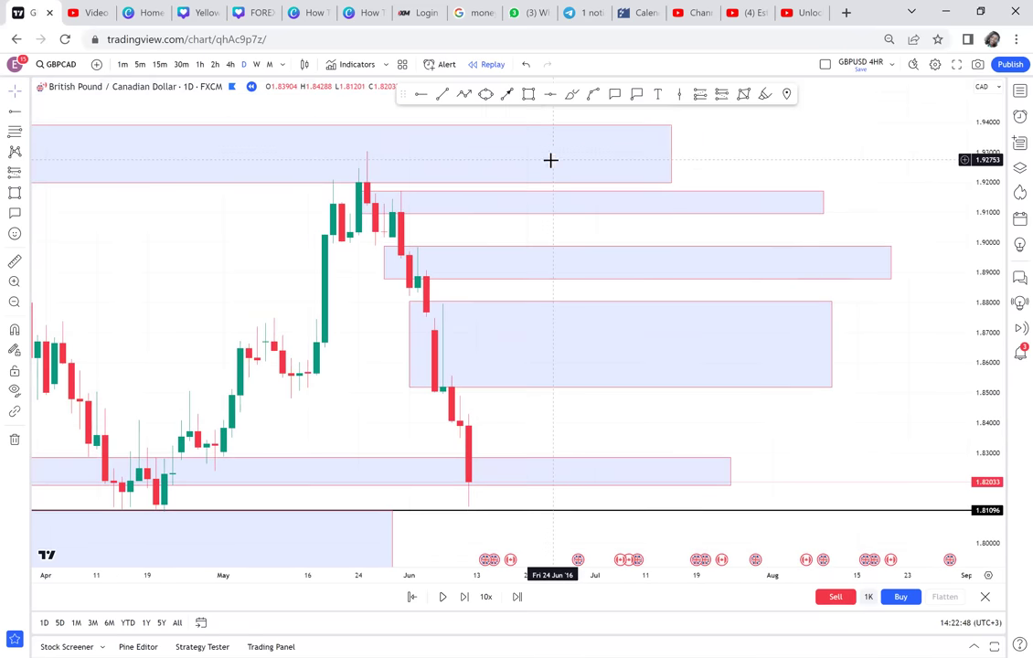
click(485, 94)
click(383, 210)
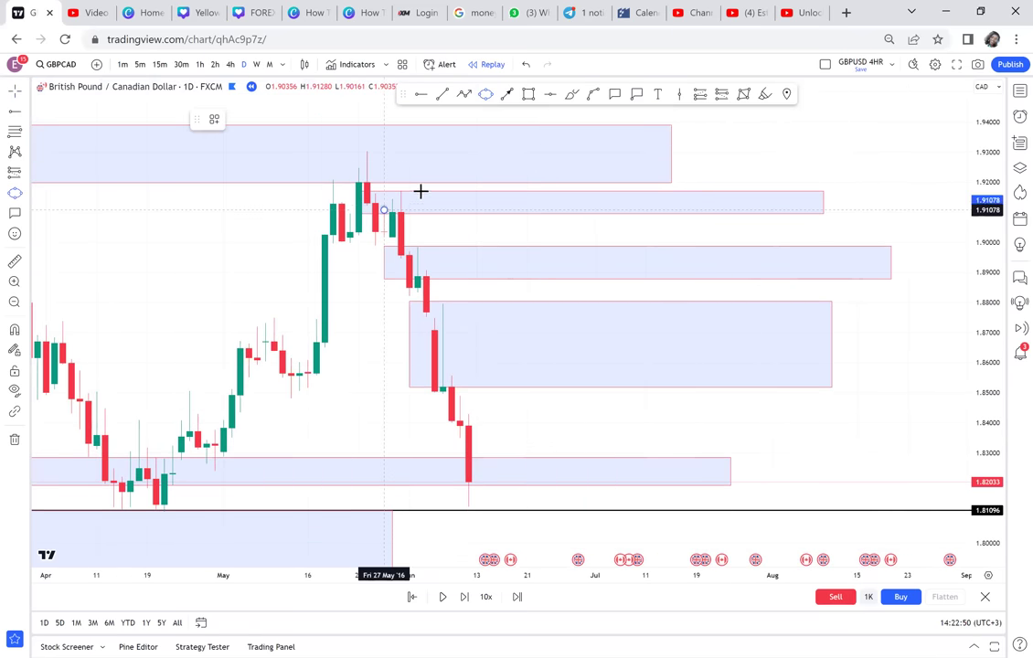
click(428, 203)
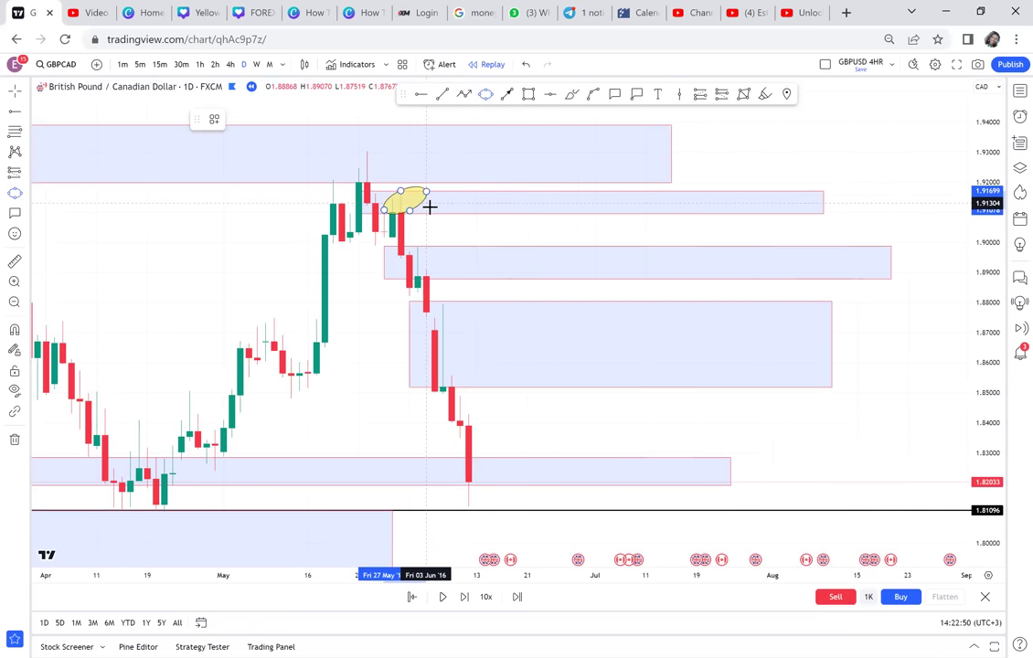
click(428, 212)
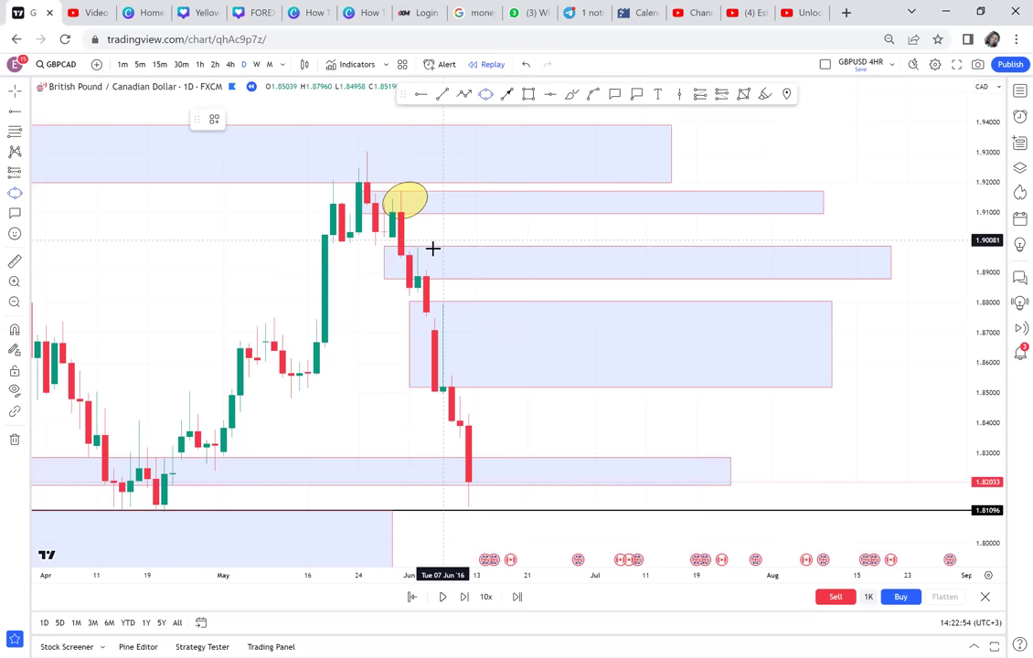
Step: Draw ellipses around the early June 2016 candles at the start of the 1.89874 and 1.88048 rectangles
click(401, 273)
click(434, 249)
click(451, 264)
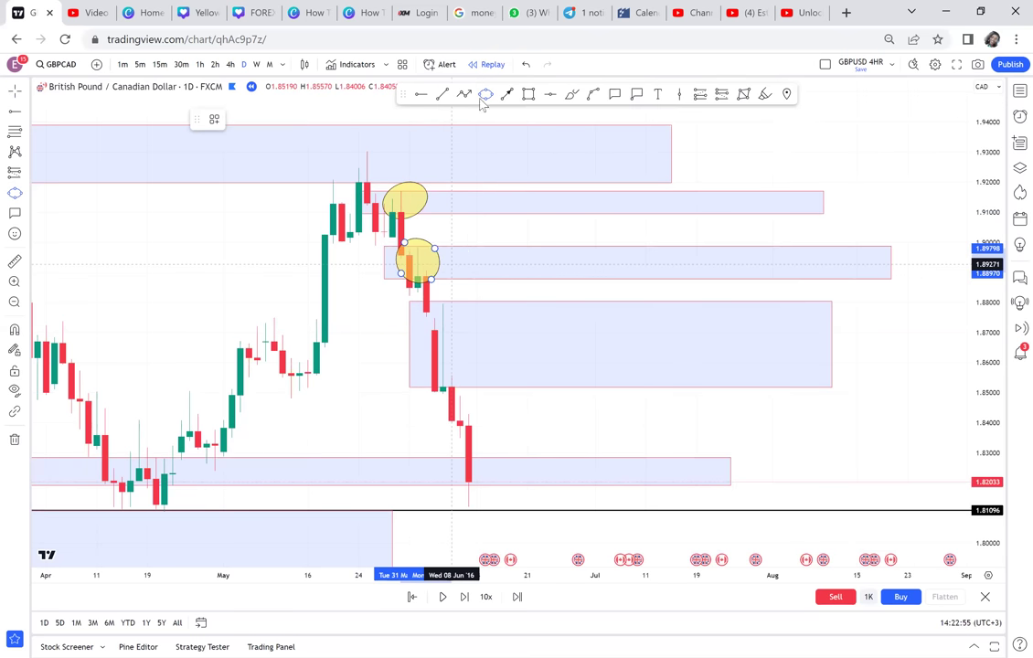
click(426, 376)
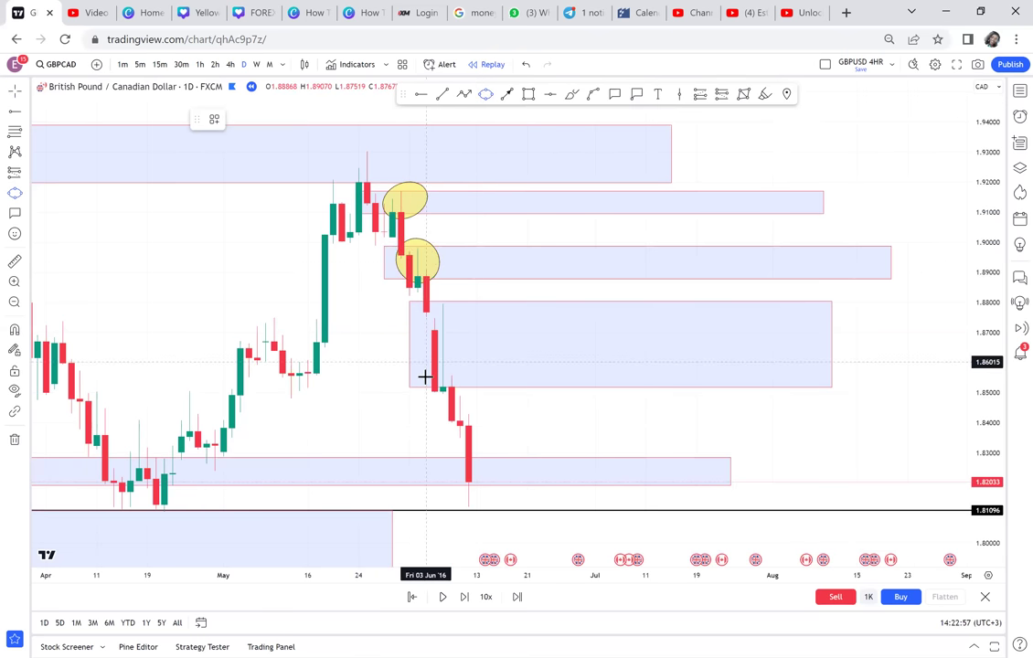
click(477, 320)
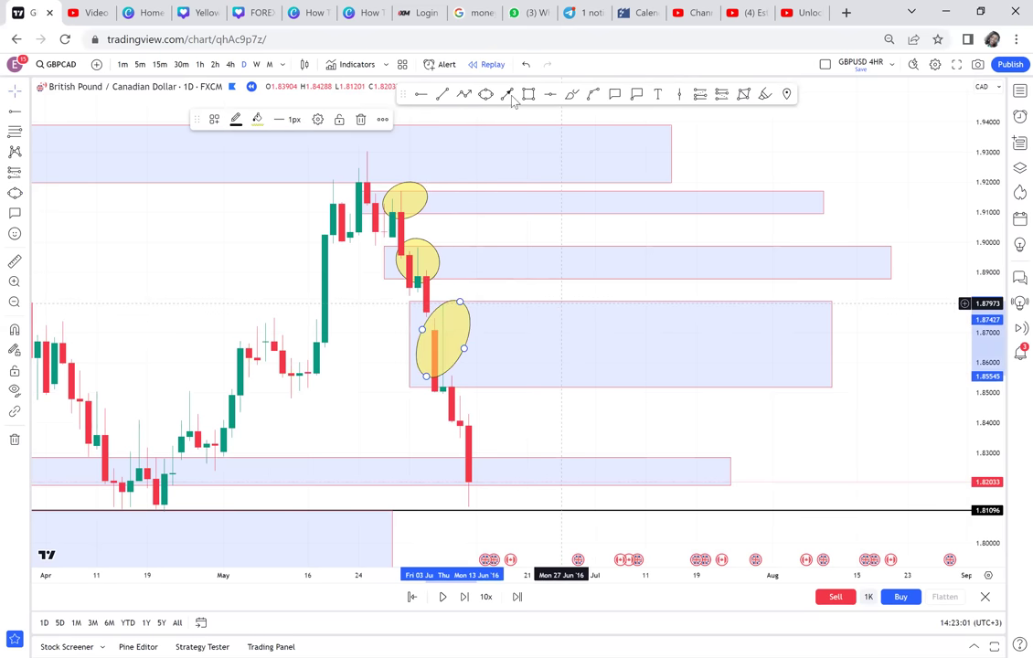
Step: Draw an arrow from 15 June 2016 at 1.82138 up to 28 June 2016 at 1.91398
click(492, 479)
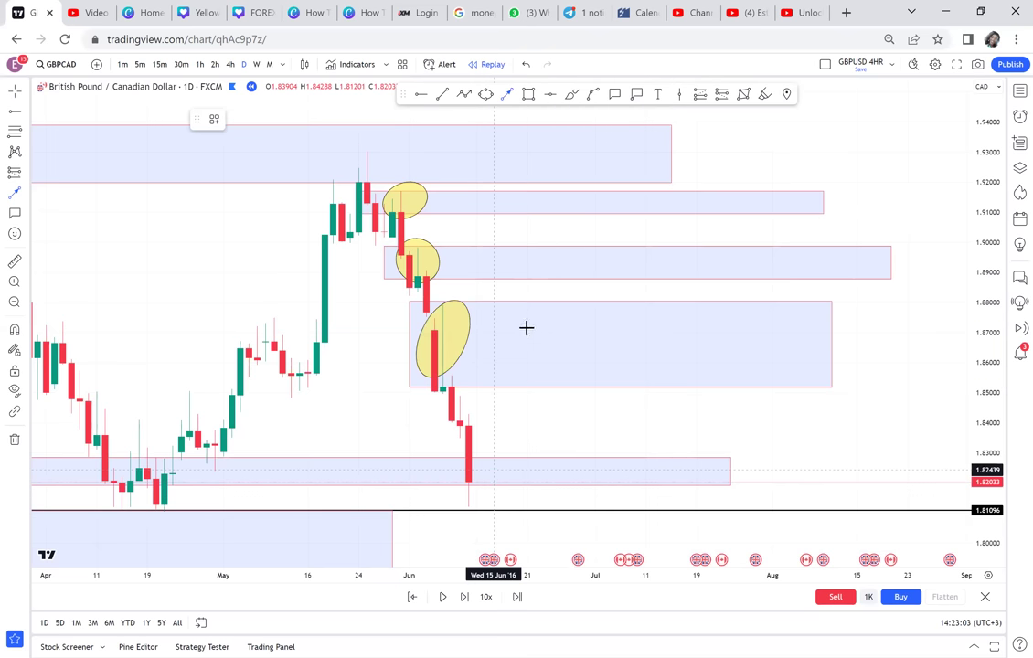
drag(528, 327, 570, 202)
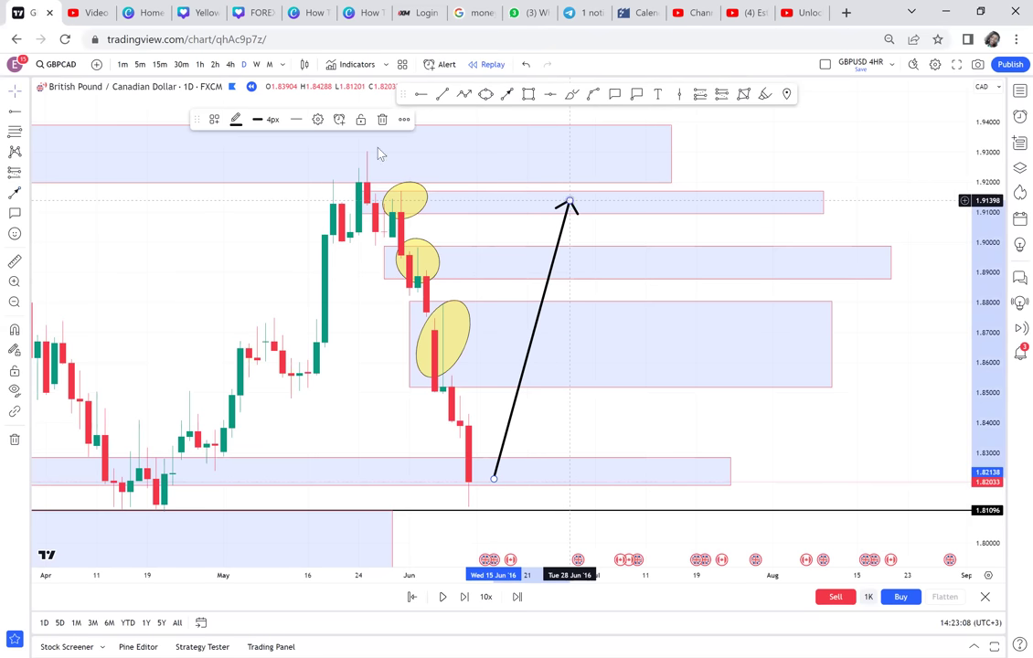
click(318, 119)
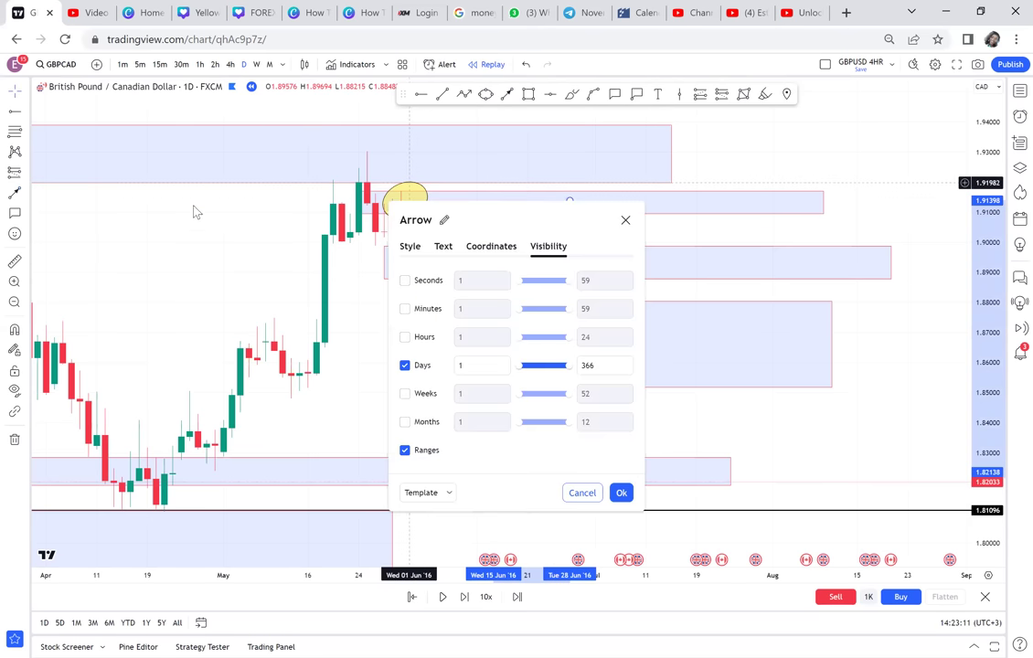
key(Escape)
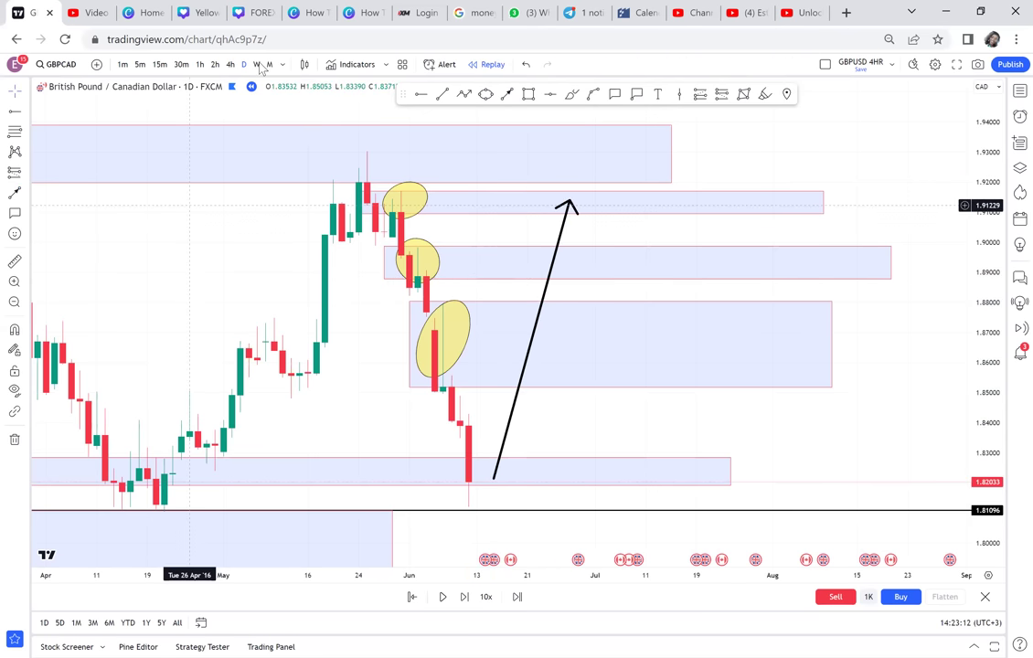
Step: Examine the marked zones on the weekly timeframe and return to the daily chart
click(261, 67)
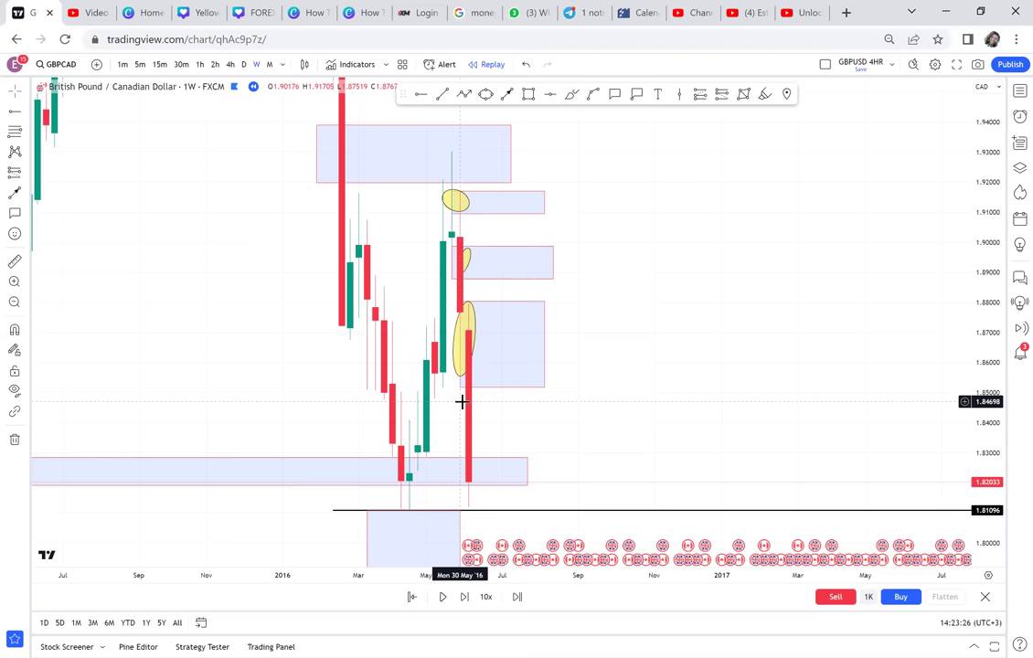
click(249, 66)
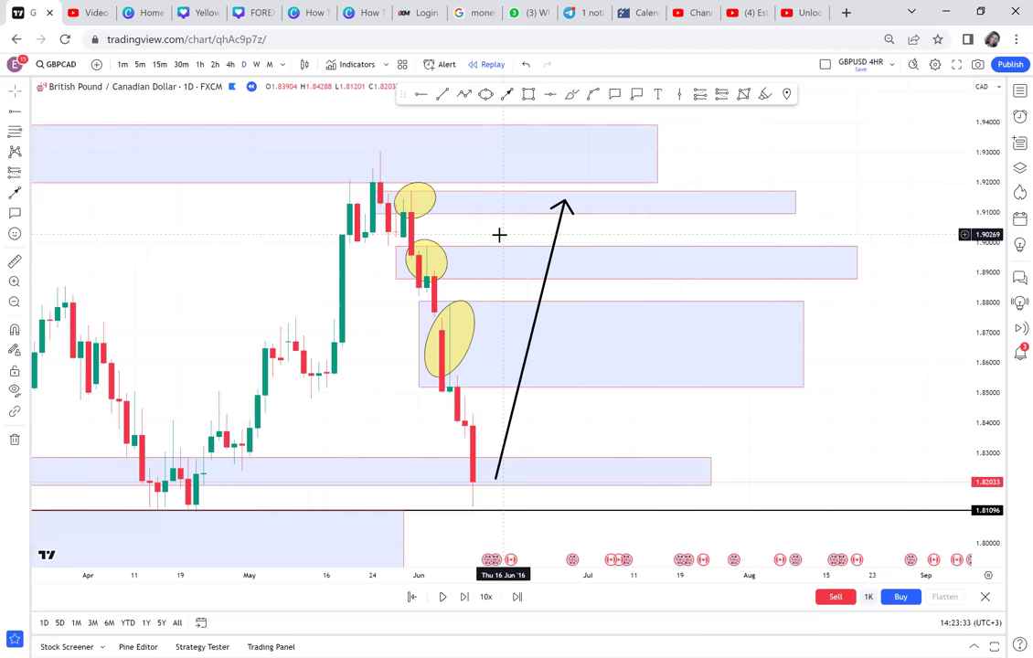
scroll(499, 235, down, 1)
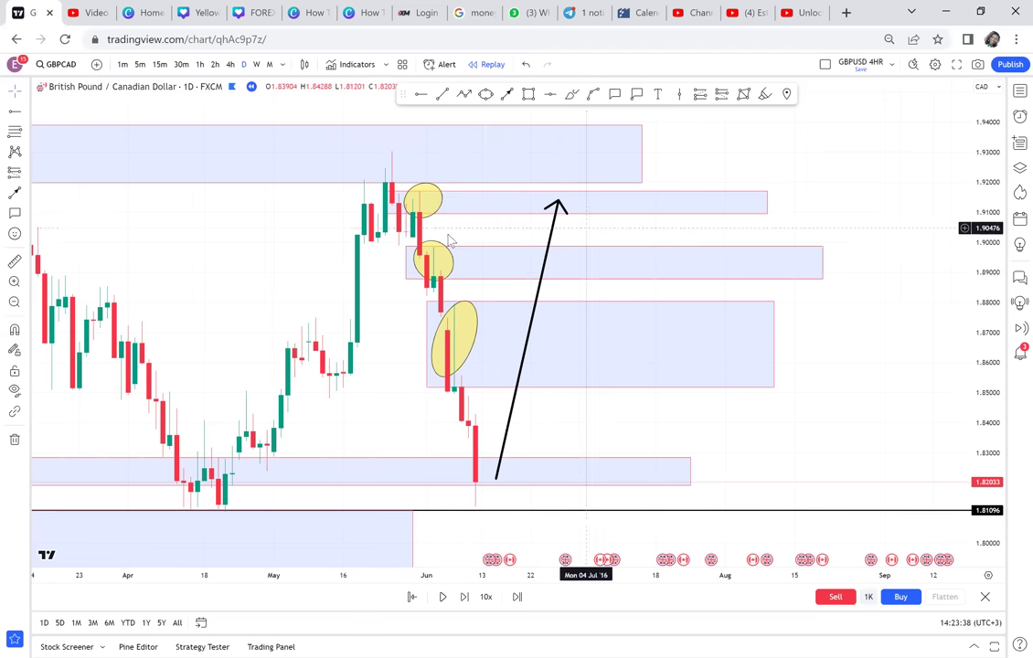
Step: Delete the upward arrow and advance the replay candle by candle until price reaches the upper edge of the rectangle starting 1 June 2016
click(504, 447)
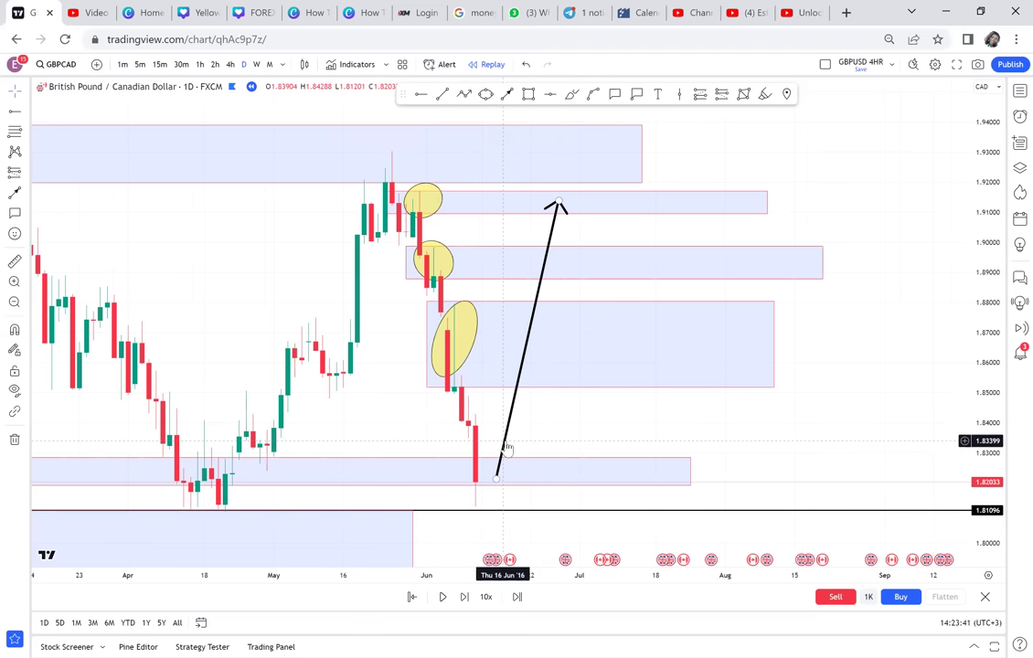
key(Delete)
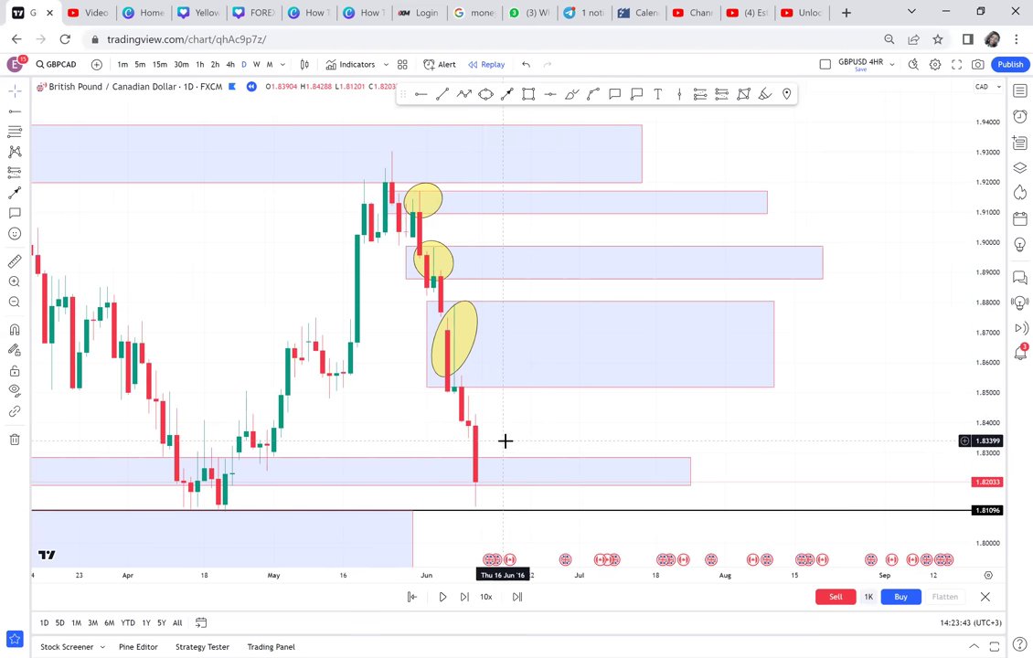
click(466, 599)
click(468, 600)
click(468, 600)
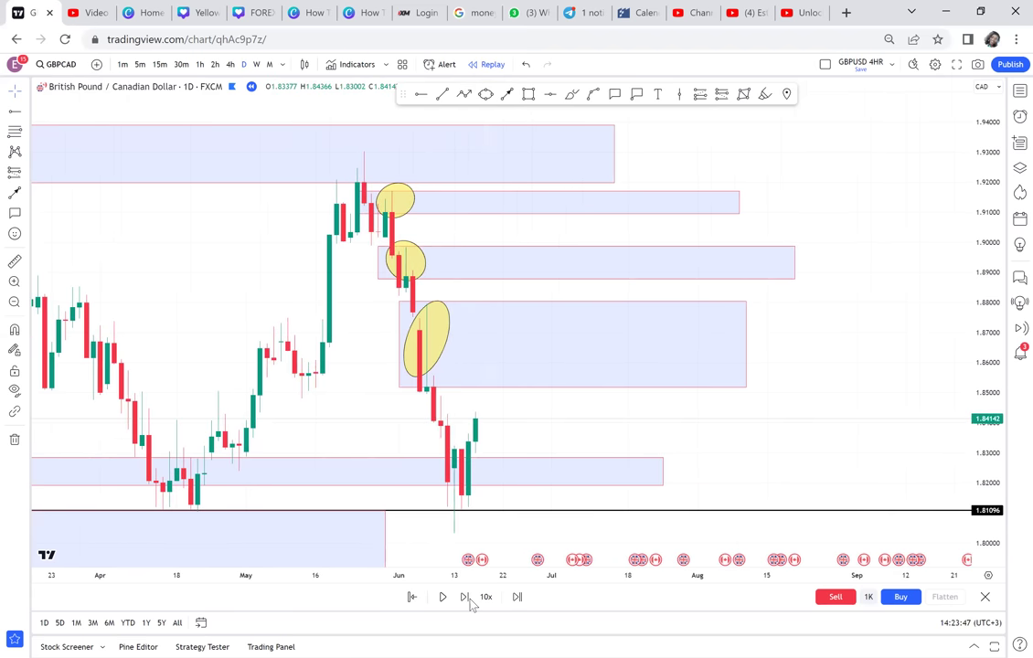
click(465, 598)
click(466, 598)
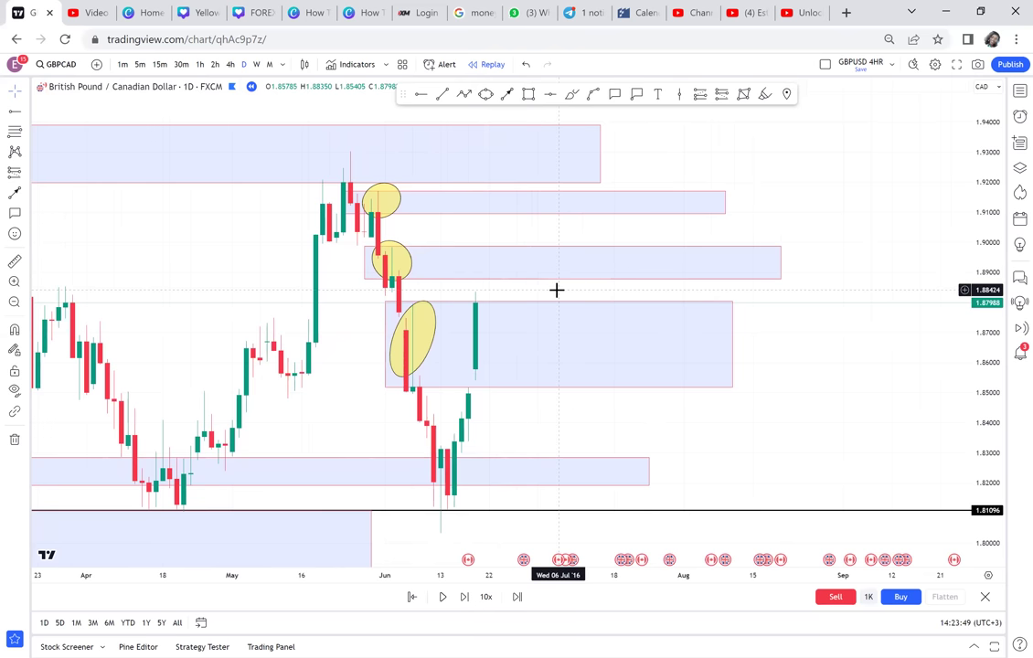
scroll(795, 330, up, 1)
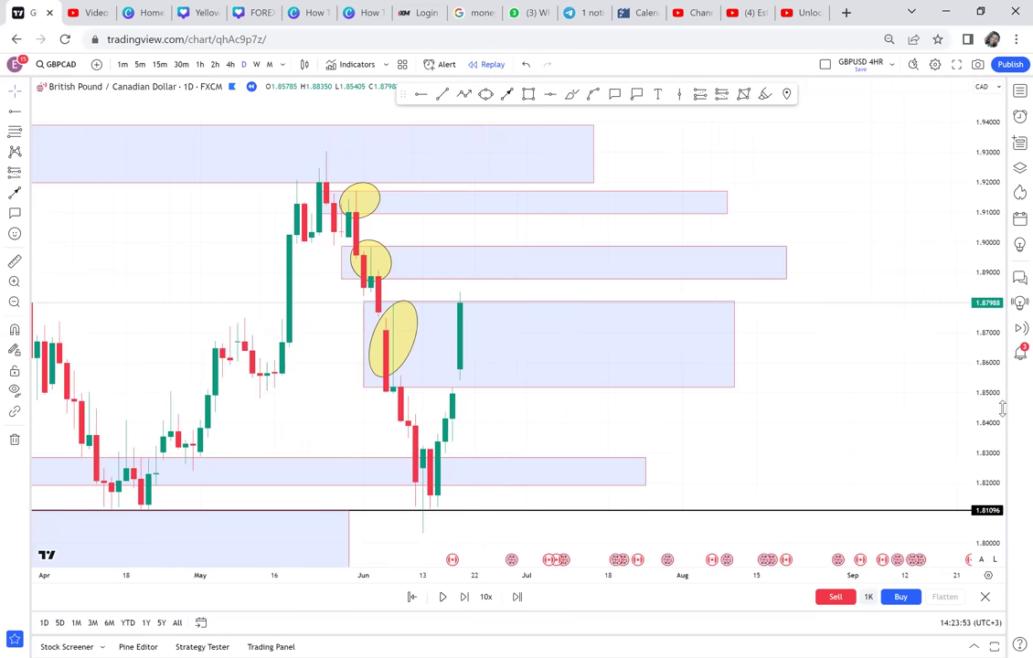
Step: Delete the rectangle starting on 1 June 2016 and the tall ellipse at its start
drag(1002, 409, 764, 285)
click(733, 276)
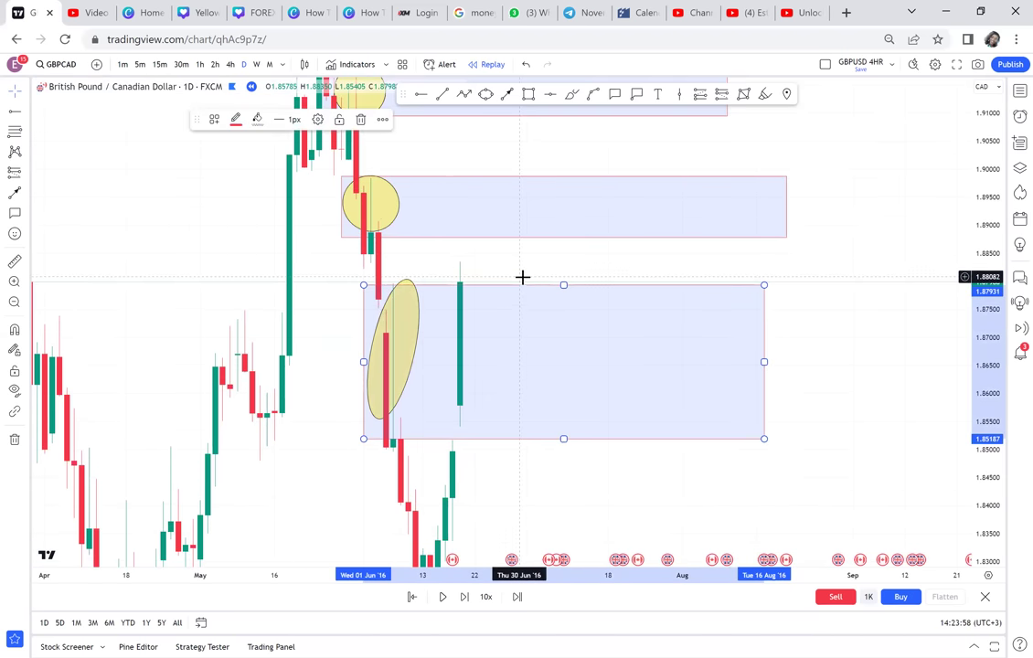
key(Delete)
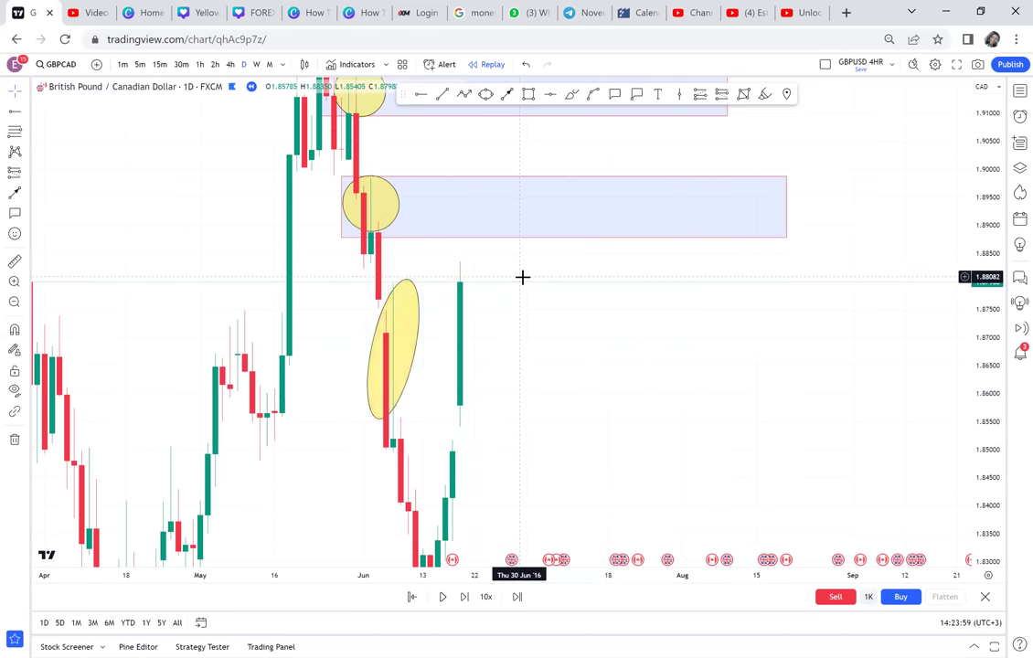
click(419, 317)
key(Delete)
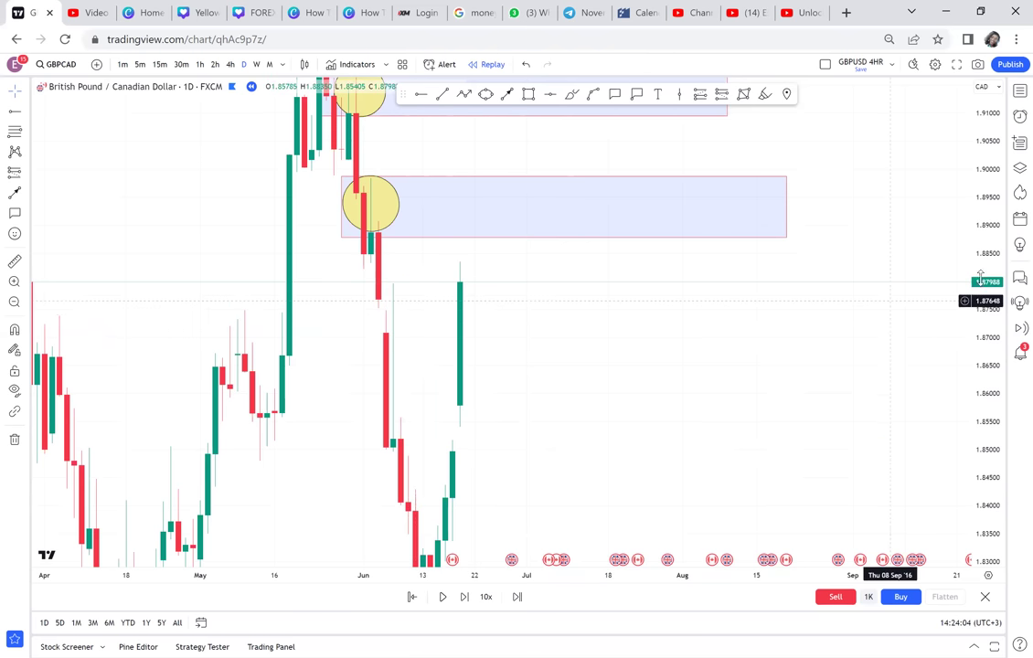
Step: Resize the topmost rectangle so its lower edge is at about 1.927 and it ends around 27 June 2016
drag(984, 266, 932, 462)
drag(667, 422, 775, 385)
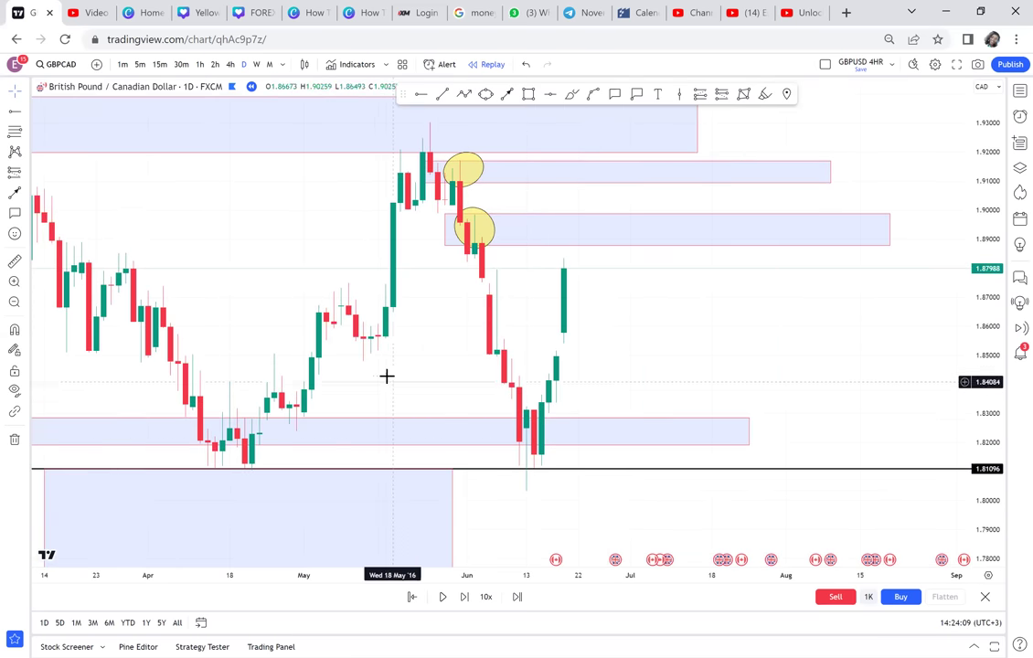
drag(606, 359, 485, 362)
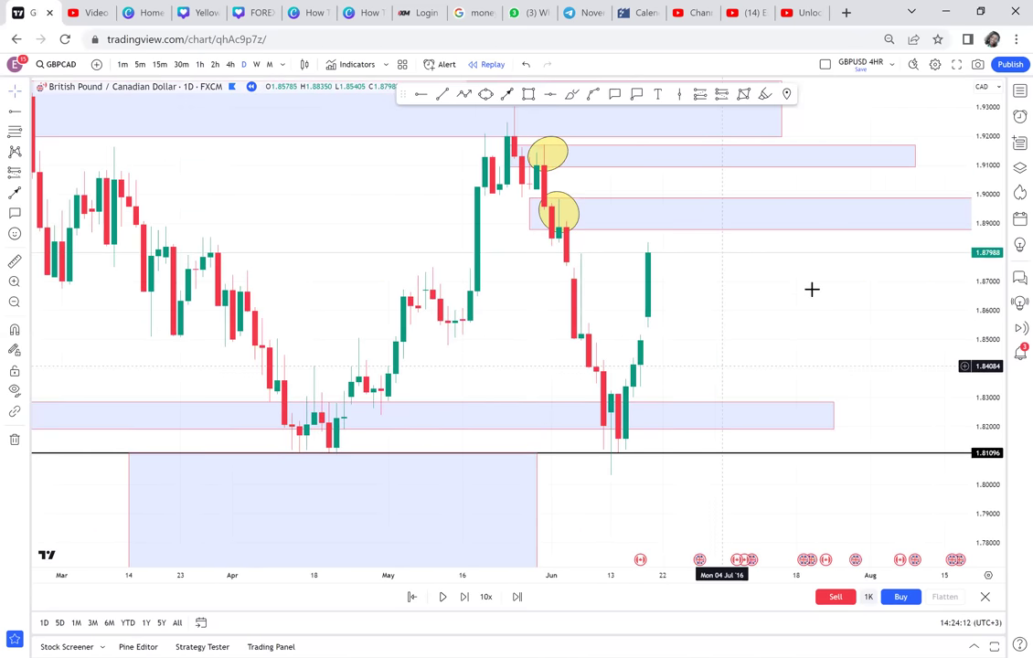
drag(823, 420, 788, 372)
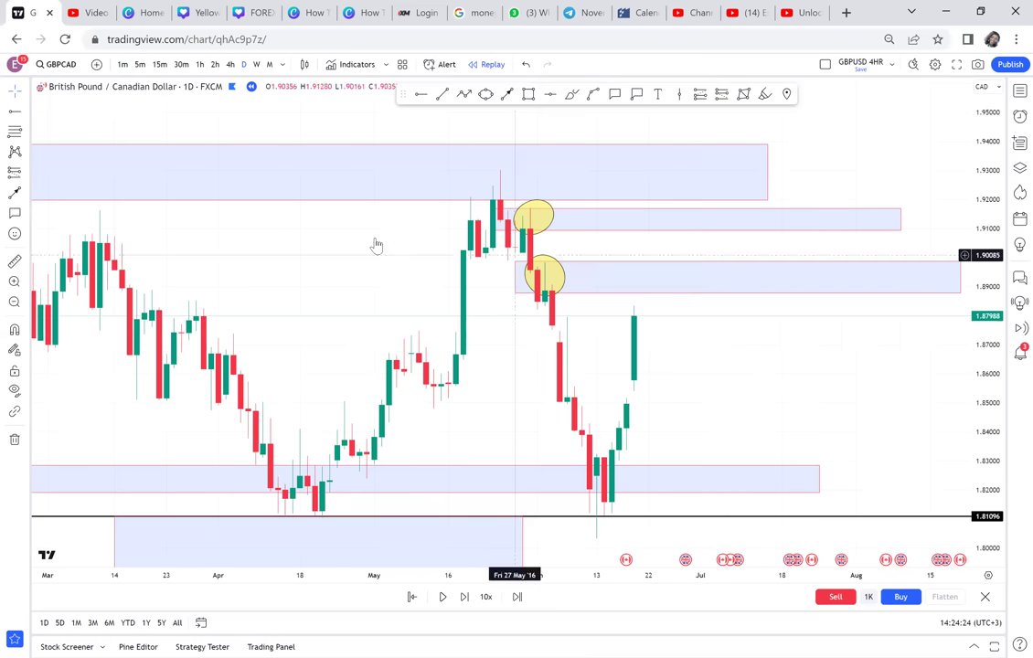
click(768, 199)
drag(765, 199, 673, 179)
drag(746, 416, 711, 443)
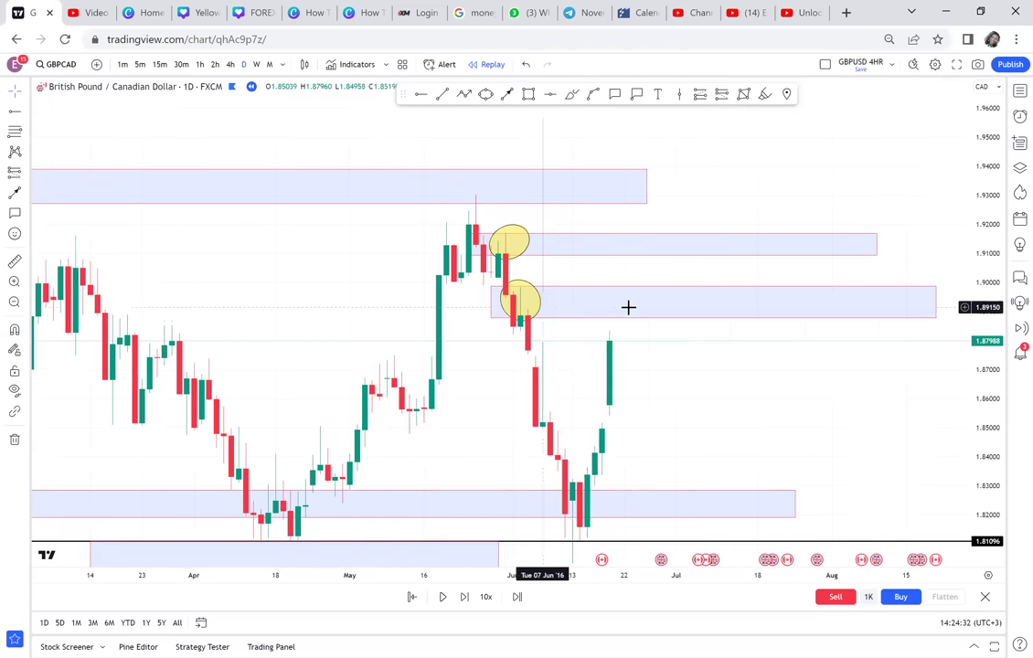
Step: Advance the replay by one daily candle and add a "WBB" callout pointing to the newest candle
click(463, 603)
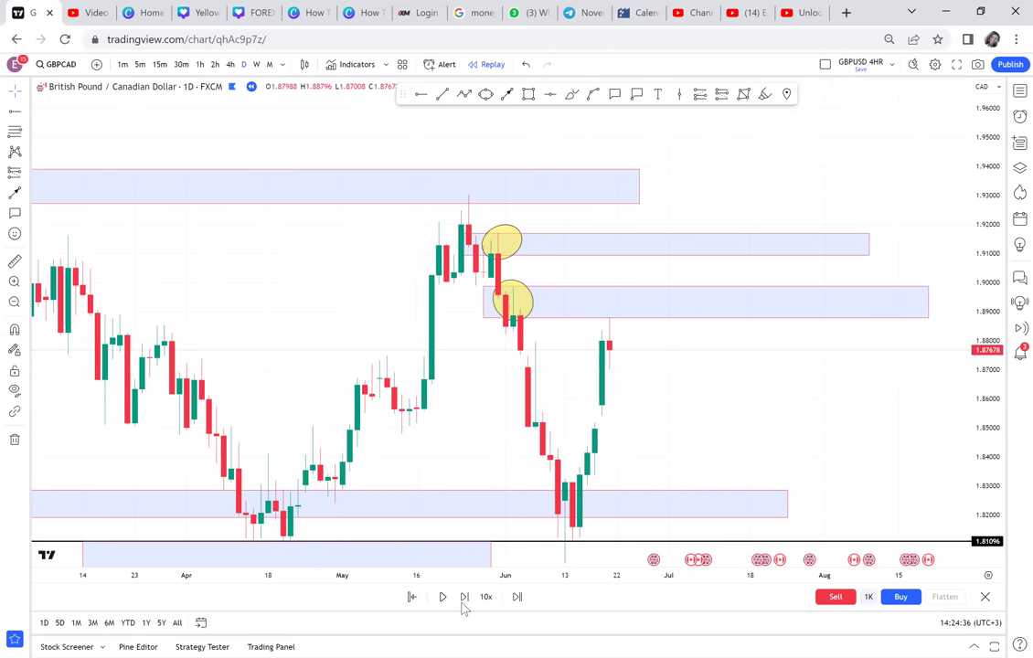
drag(604, 378, 528, 381)
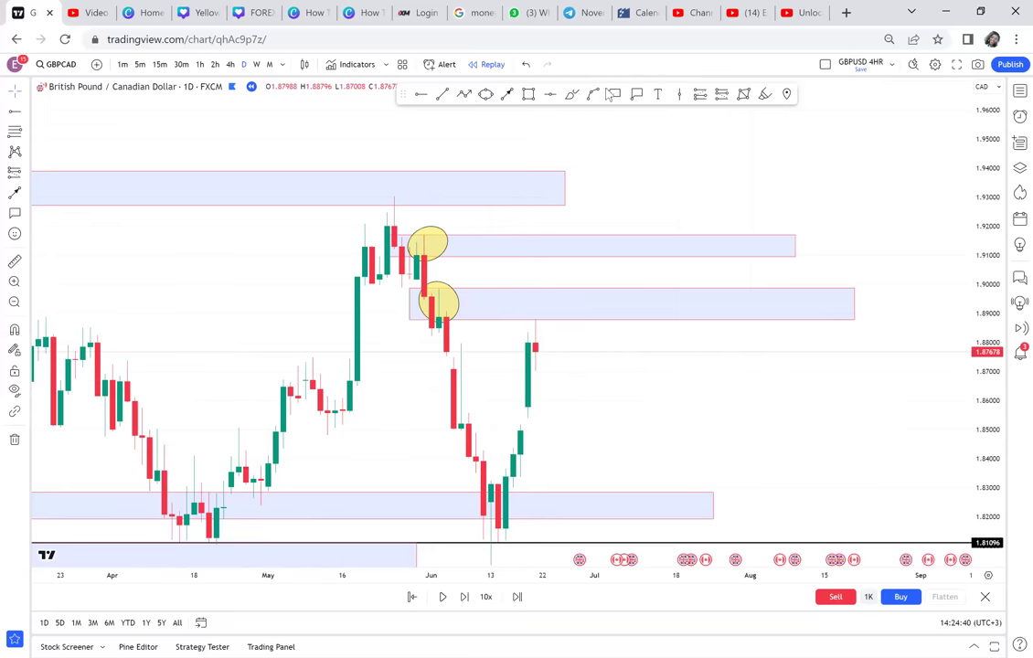
drag(544, 335, 619, 365)
text(W)
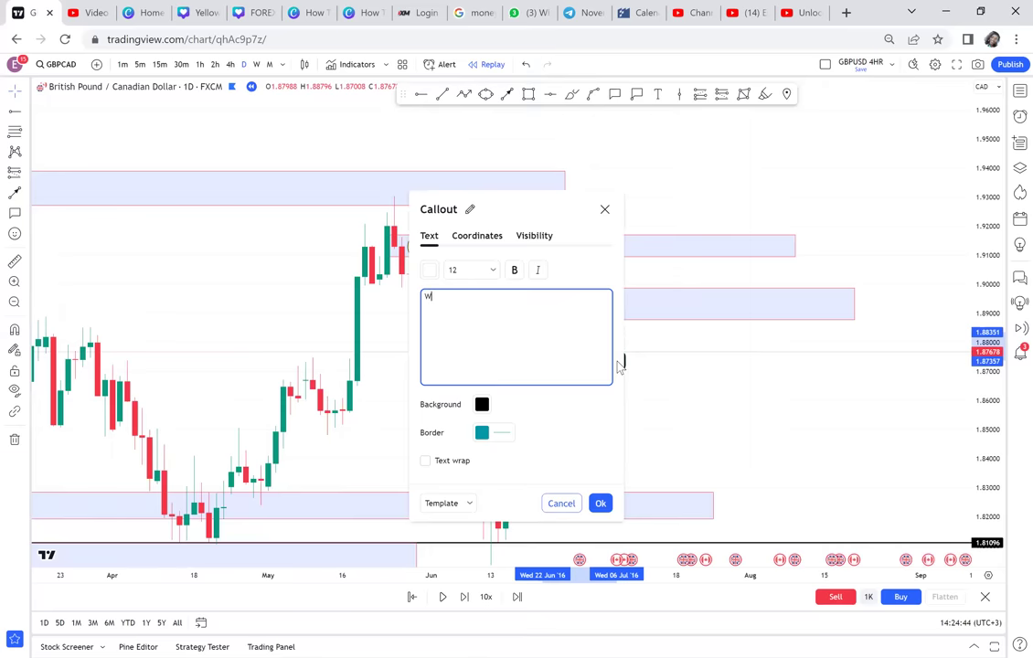
text(BB)
click(737, 355)
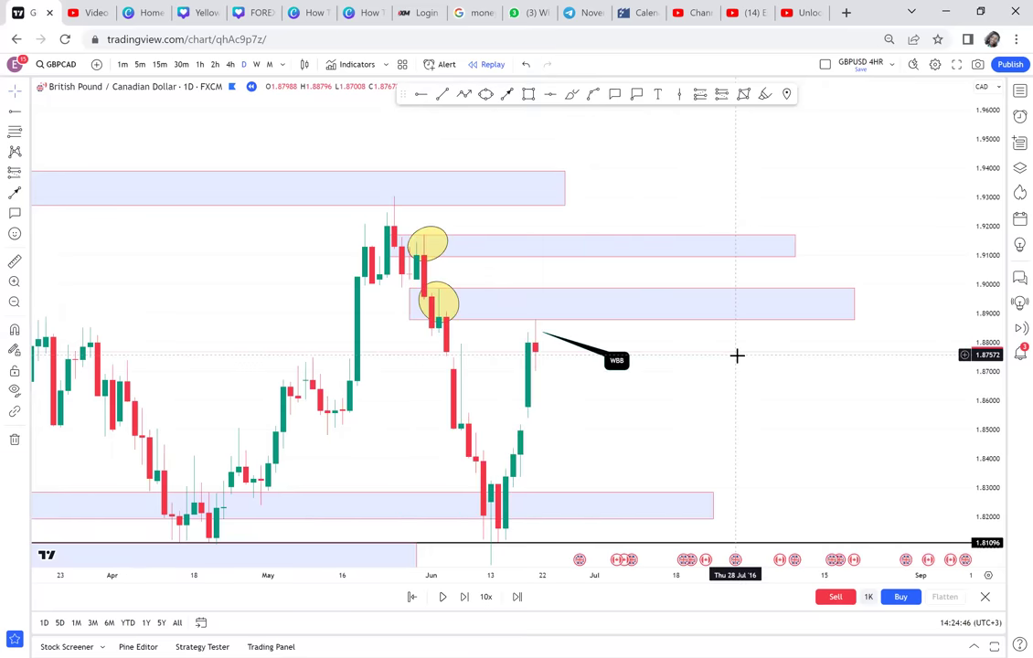
Step: Draw a rectangle around the newest candle from 16 June to 1 July 2016, between 1.88741 and 1.86987
click(529, 93)
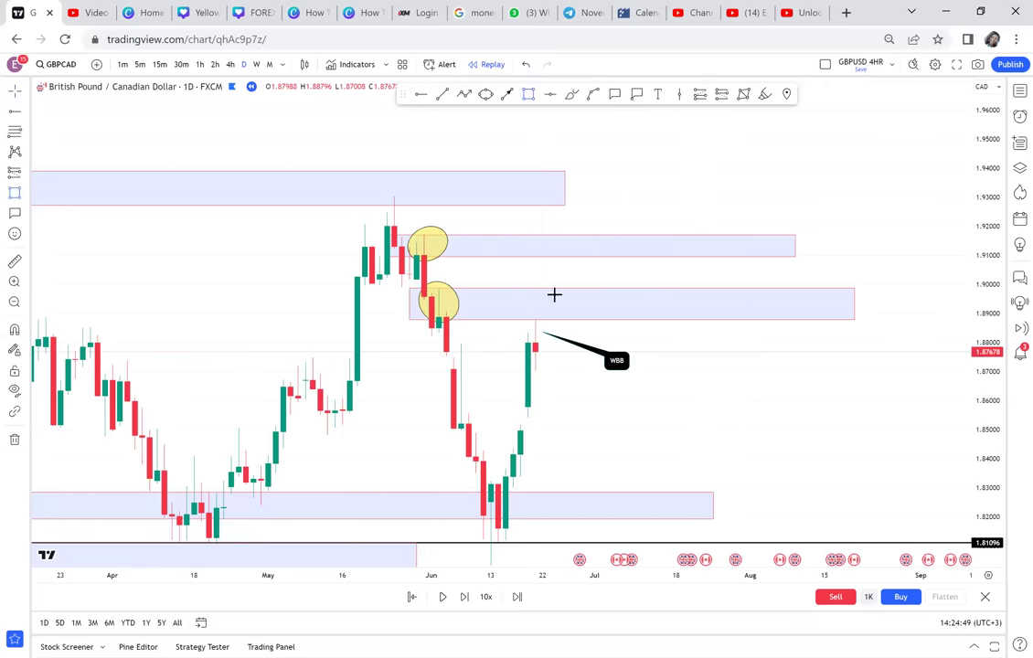
mouse_move(513, 321)
mouse_down()
mouse_move(587, 380)
mouse_move(595, 371)
mouse_up()
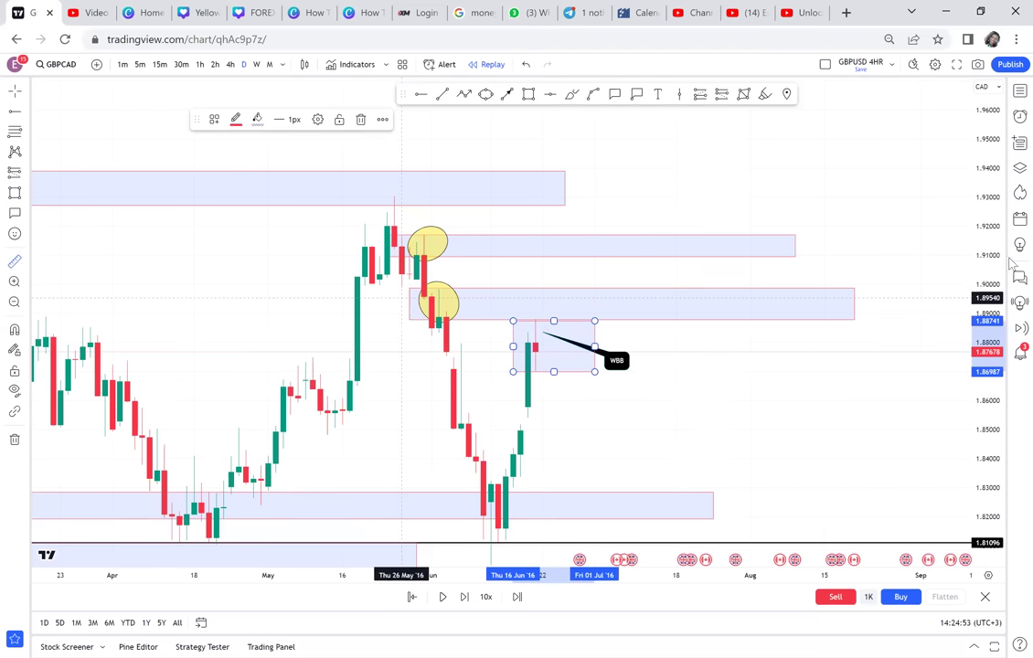
Step: Measure the price range from 1.89957 down to 1.80520 and place a horizontal ray near its midpoint at 1.85105, starting 27 May 2016
drag(983, 259, 980, 336)
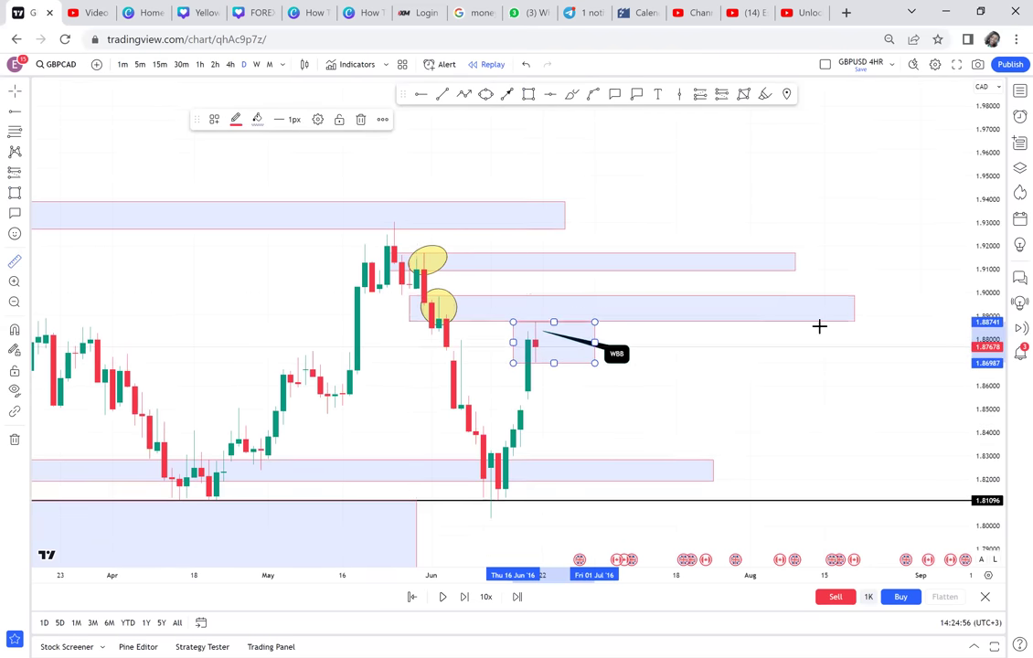
click(416, 294)
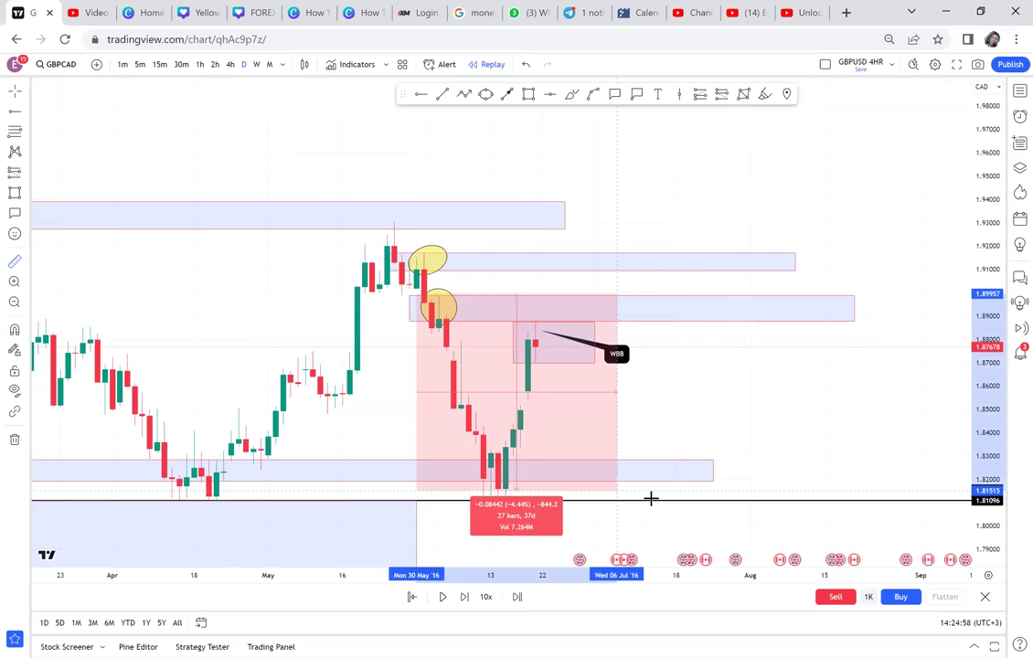
click(696, 515)
click(422, 95)
click(409, 407)
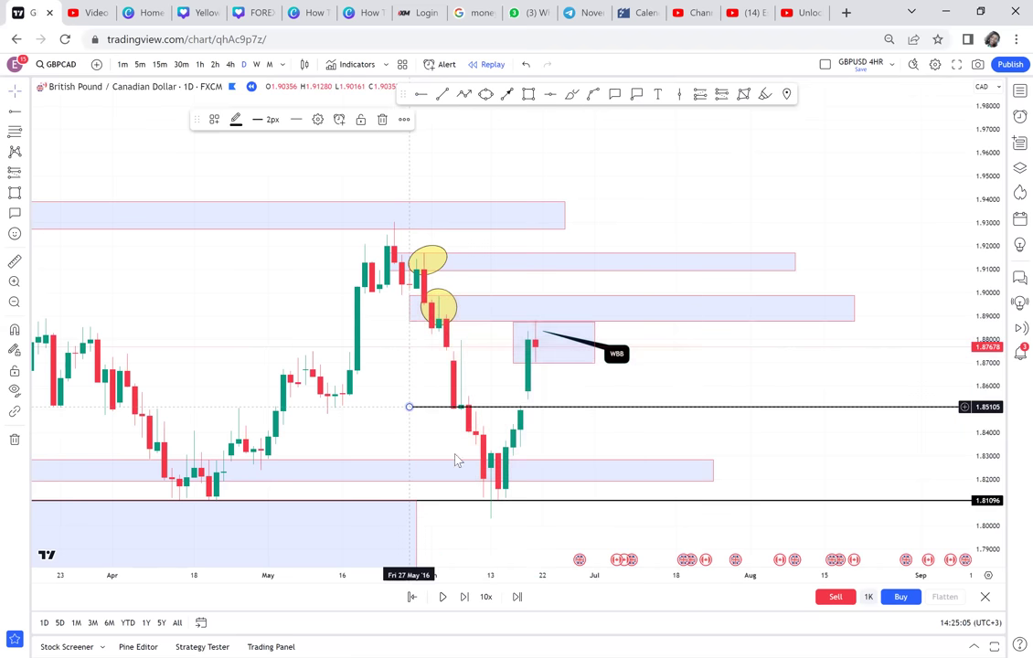
Step: Advance the replay by two daily candles
click(465, 597)
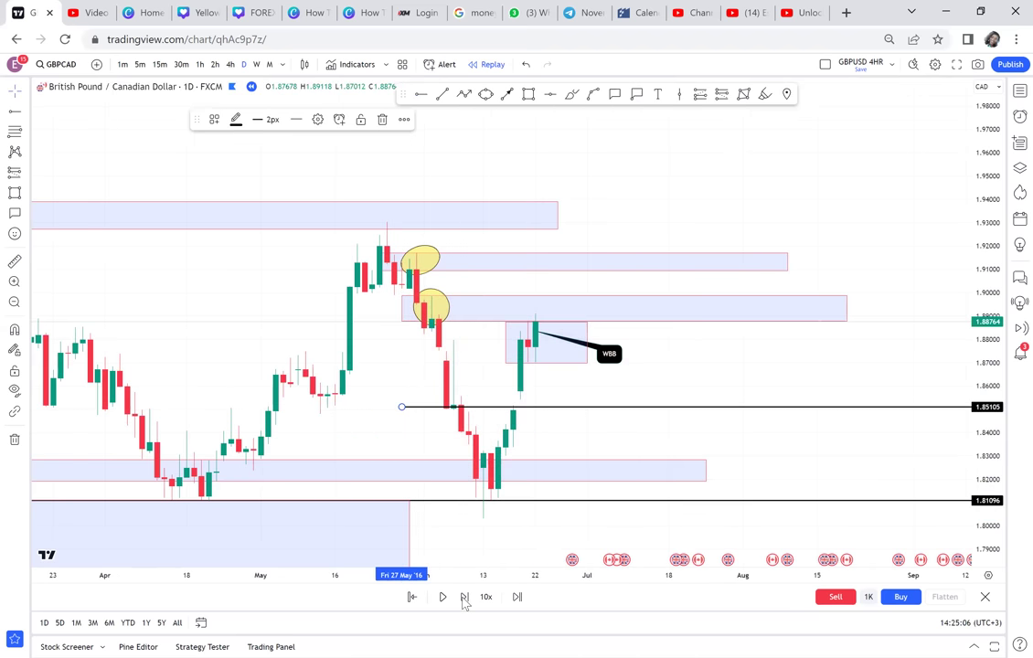
click(465, 597)
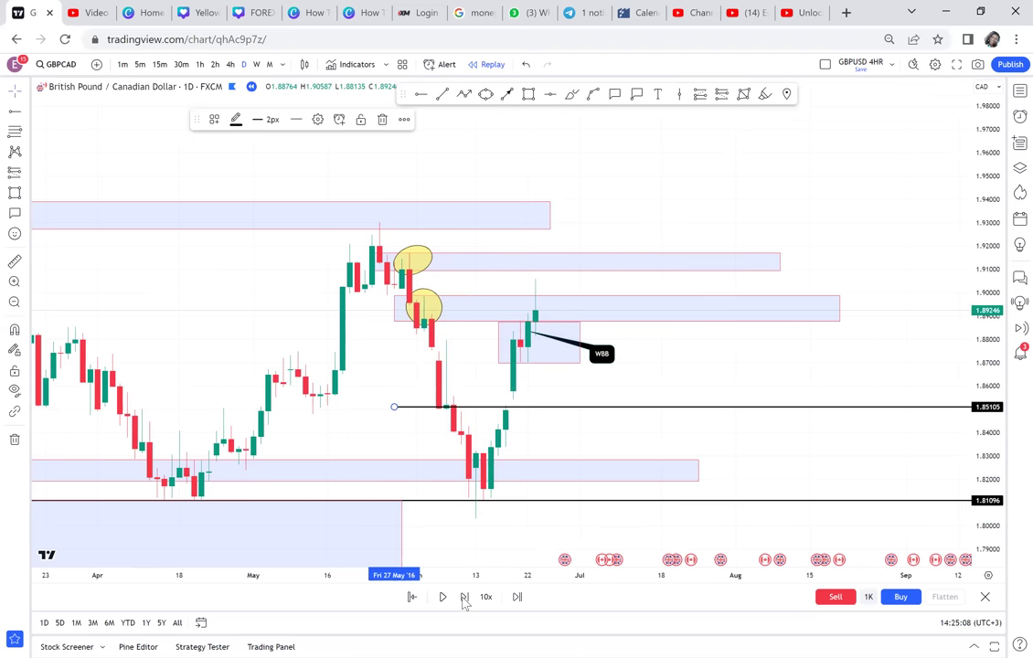
Step: Delete the small rectangle around the recent candles and the "WBB" callout
click(564, 365)
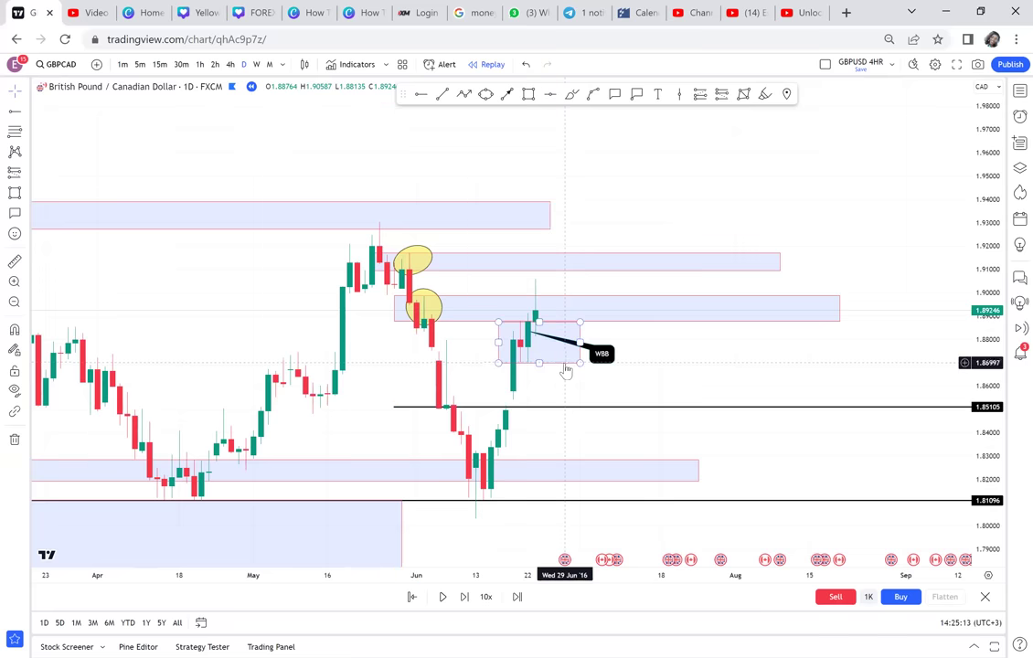
key(Delete)
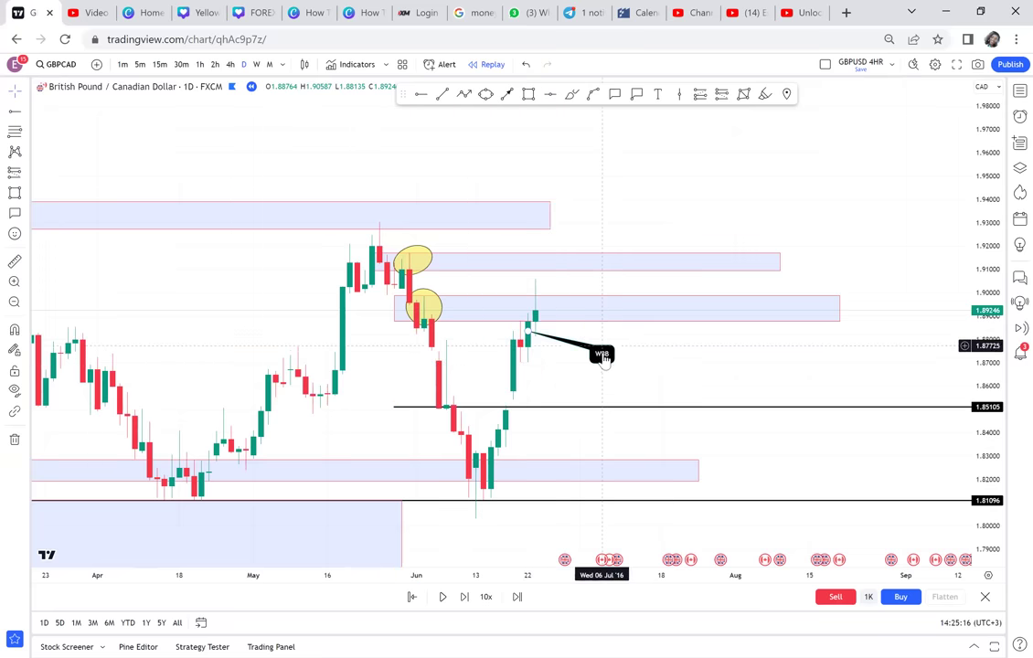
click(602, 354)
key(Delete)
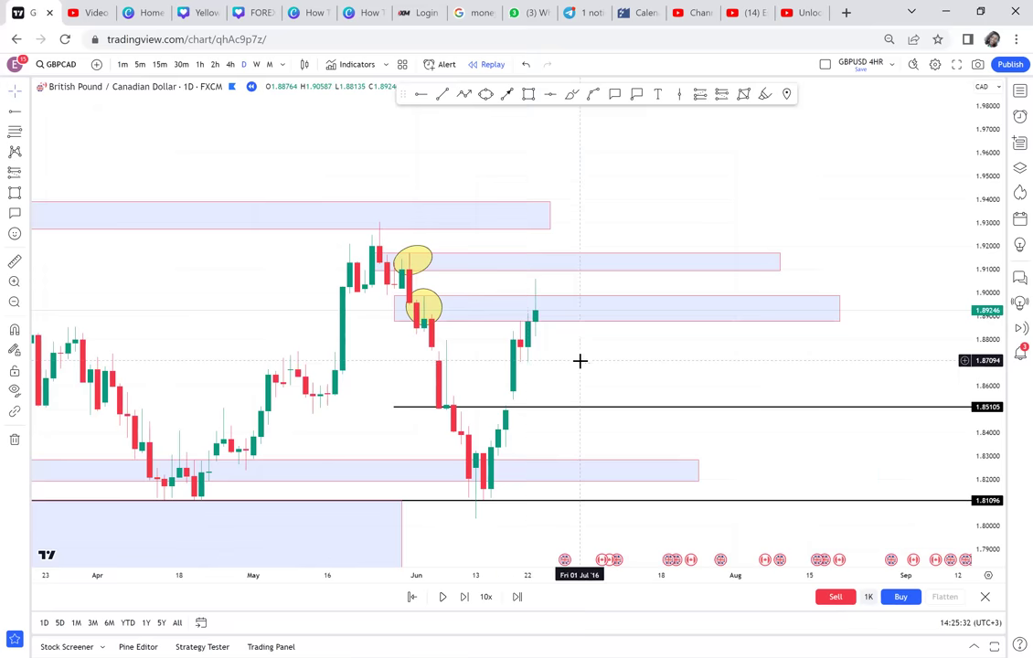
Step: Advance the replay by one more daily candle
drag(579, 360, 582, 332)
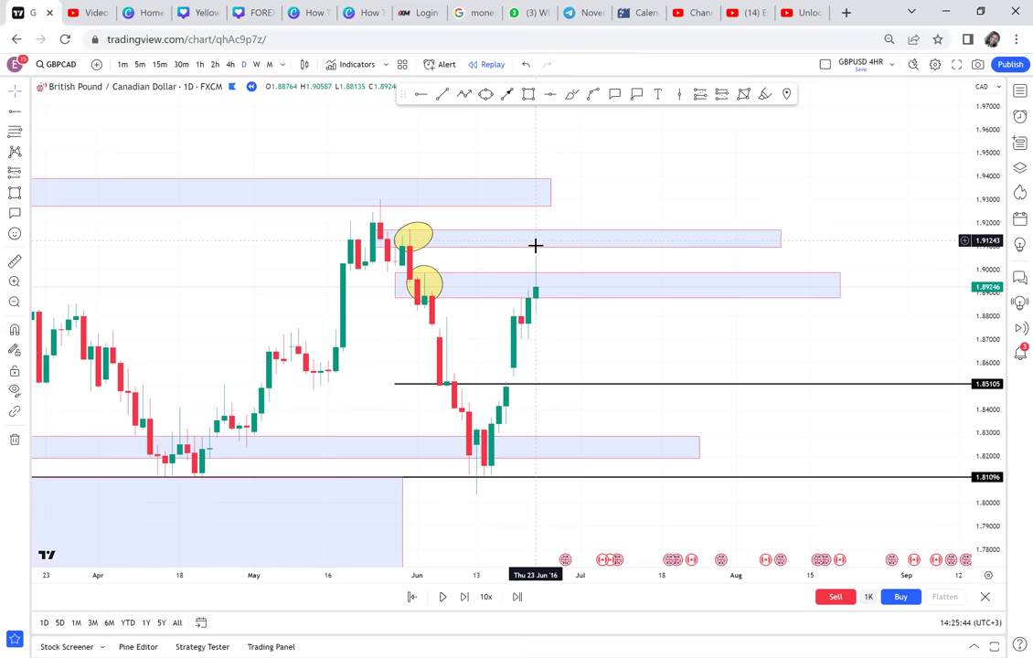
click(464, 598)
drag(825, 307, 812, 288)
scroll(812, 288, down, 1)
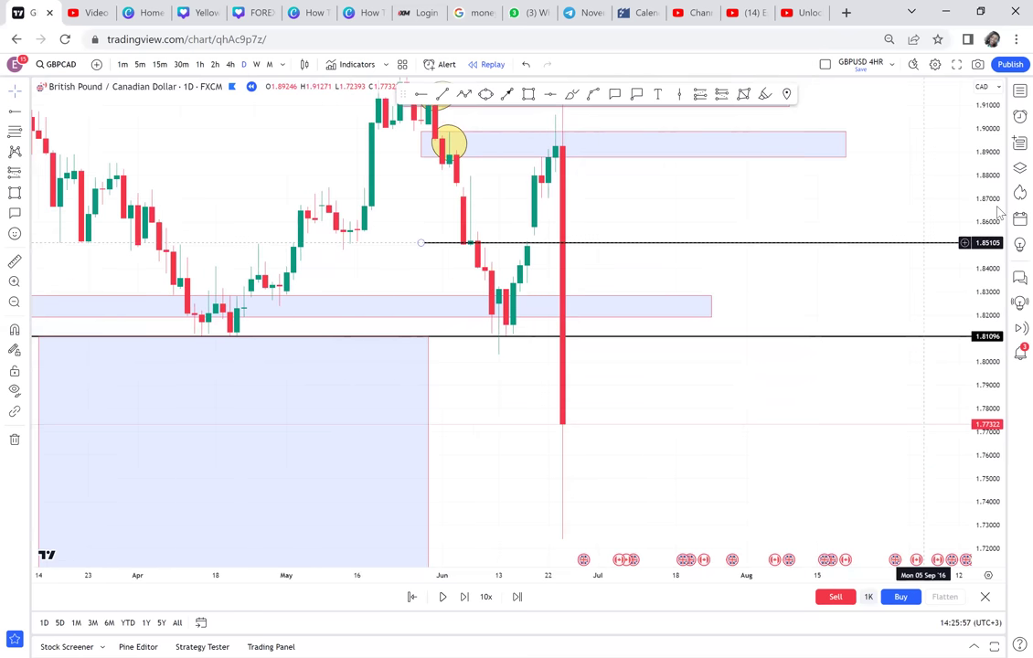
drag(992, 203, 992, 236)
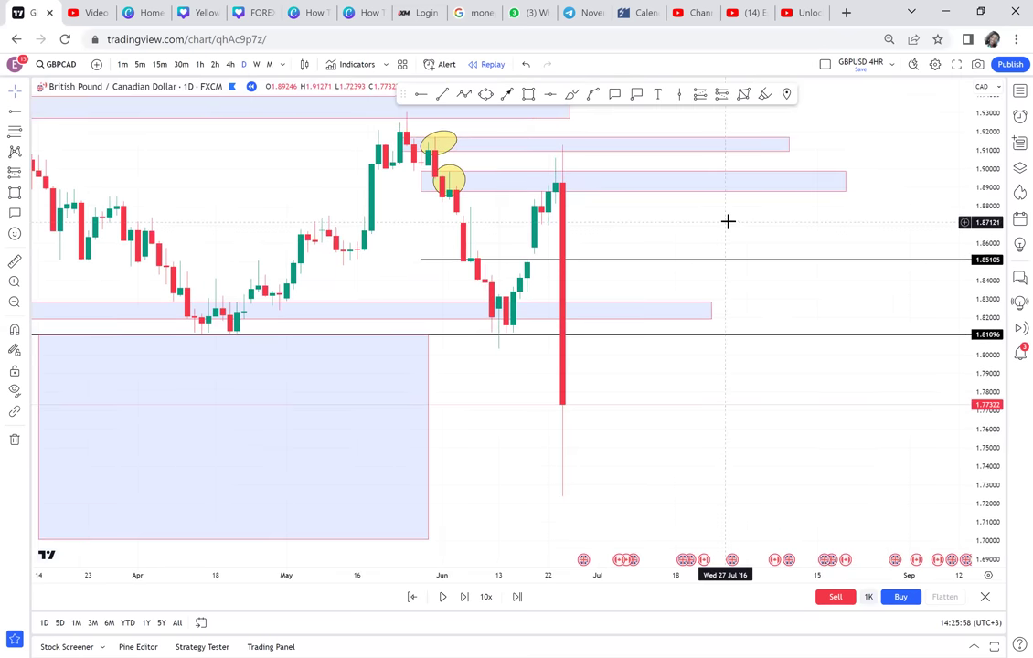
Step: Measure the price range of the latest large bearish candle from 1.91231 down to 1.72478
drag(707, 235, 671, 241)
click(15, 262)
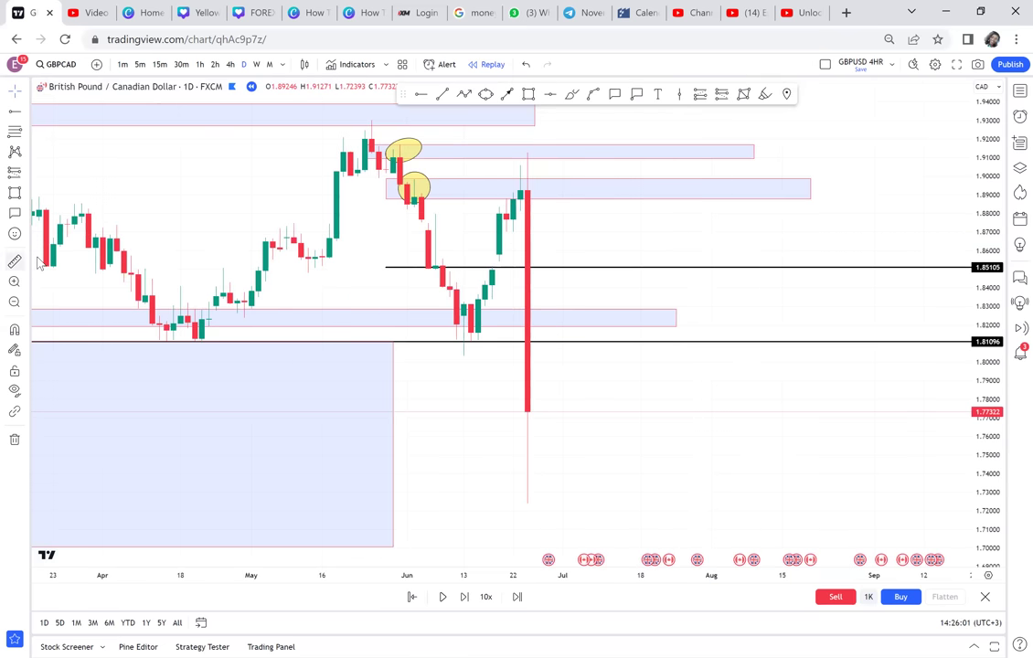
shift+click(494, 153)
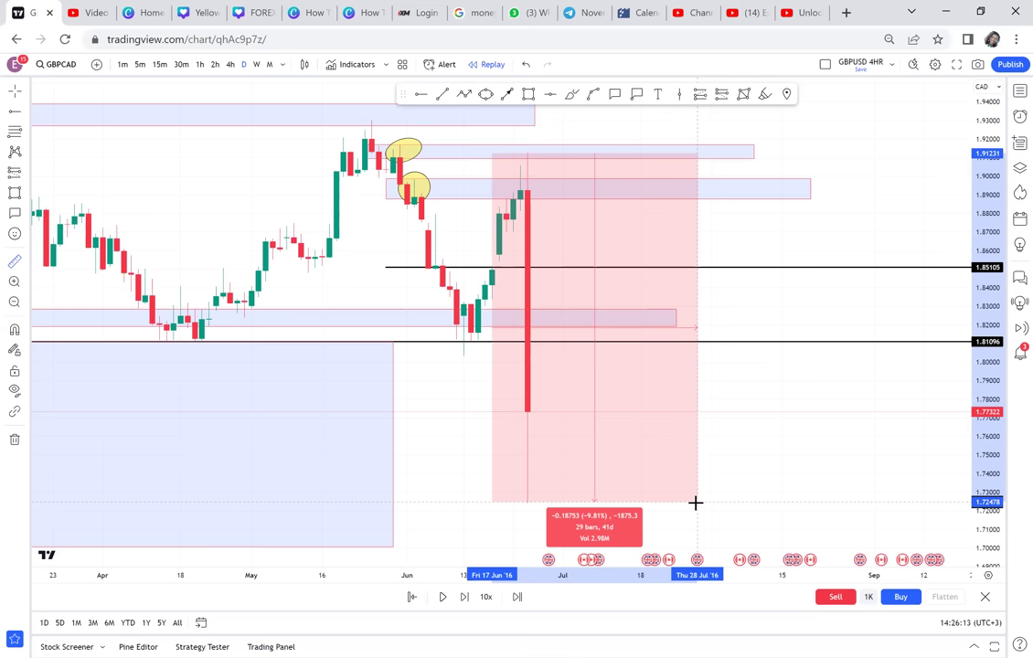
click(752, 473)
click(804, 449)
drag(803, 449, 851, 518)
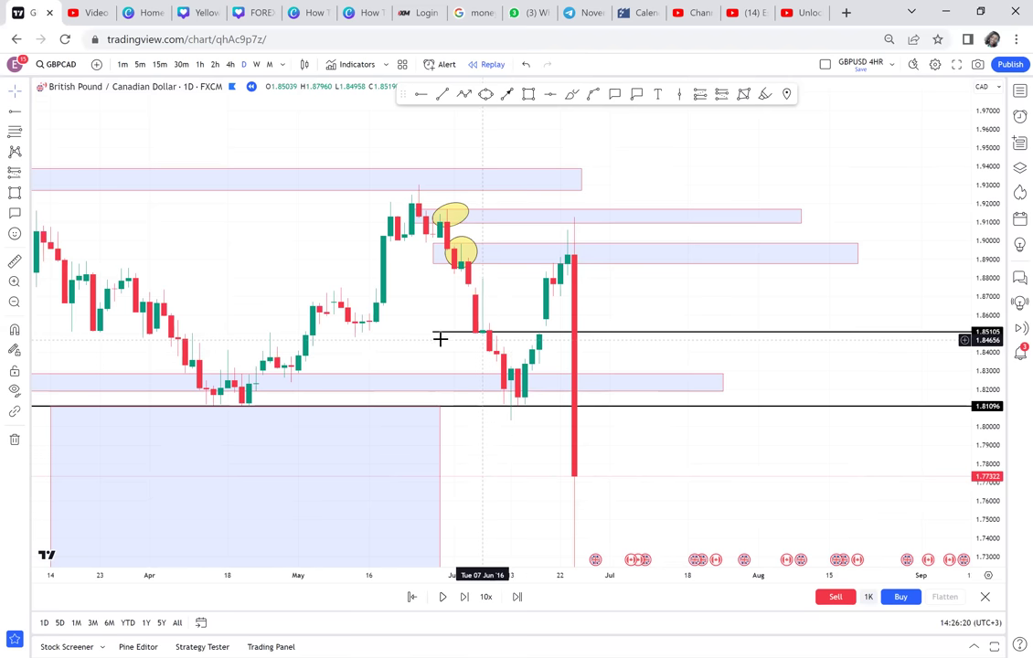
Step: Move the horizontal ray that starts on 27 May 2016 down to the June swing low at 1.80333
drag(437, 333, 433, 421)
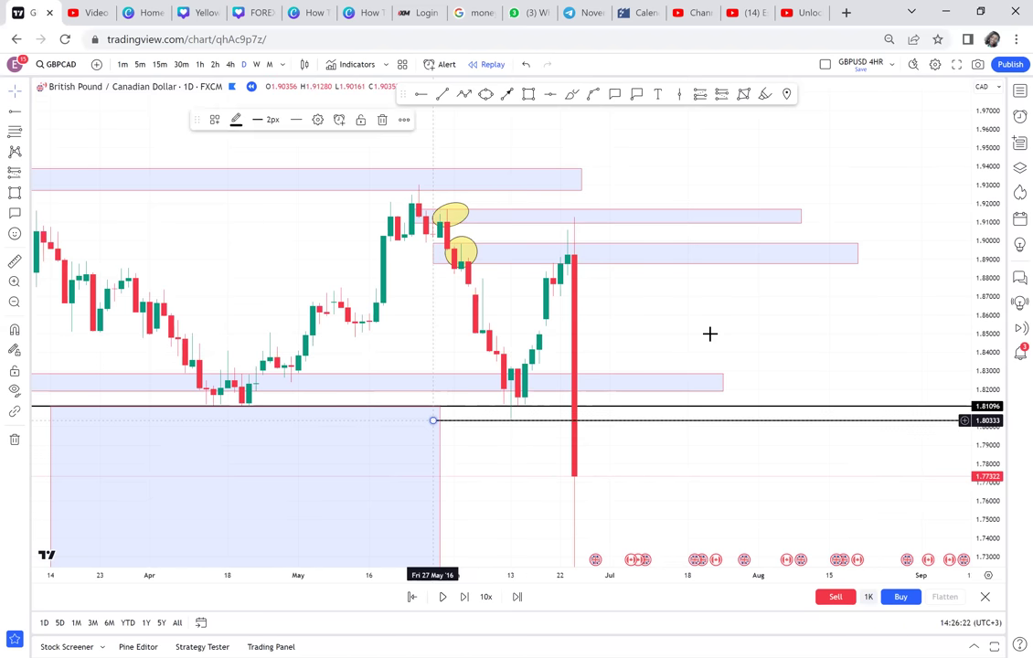
scroll(710, 334, down, 1)
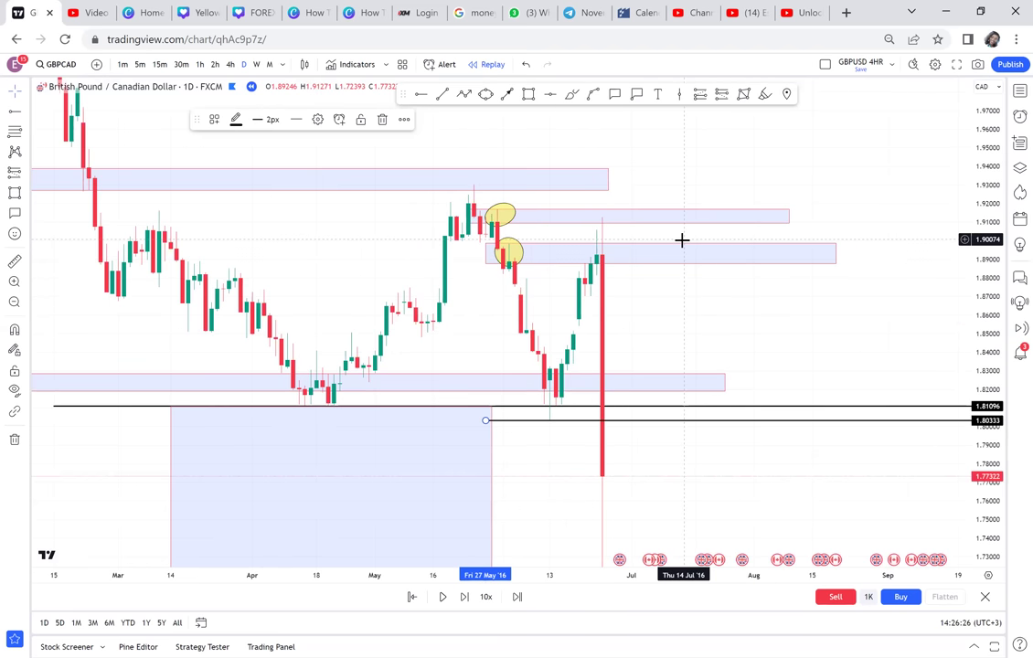
drag(701, 353, 702, 311)
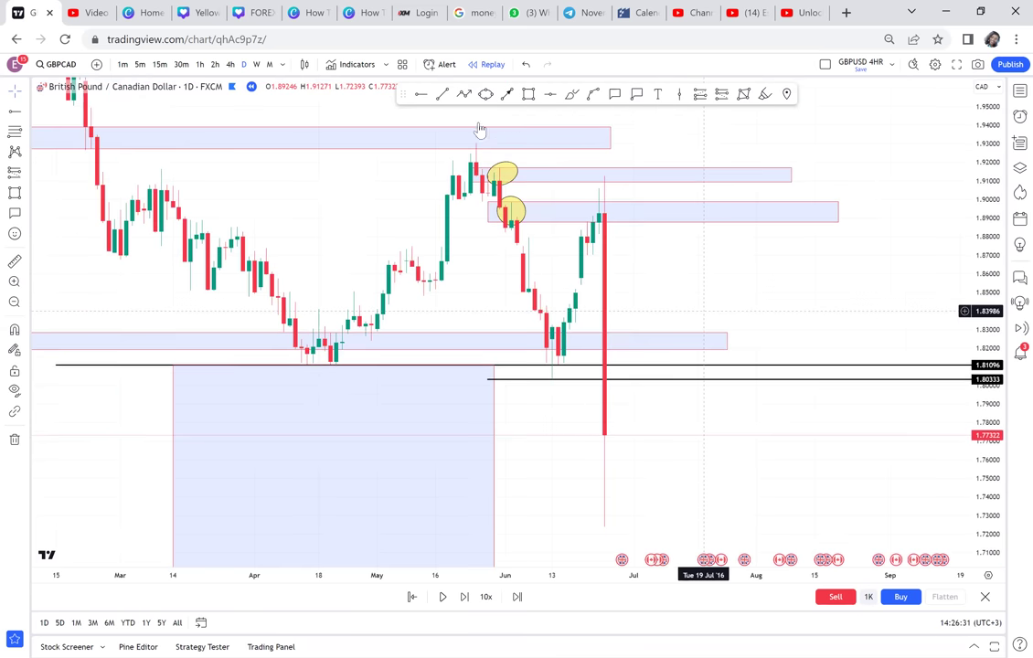
Step: Delete the supply zone rectangle near 1.89 and the yellow ellipse at its start
click(563, 210)
key(Delete)
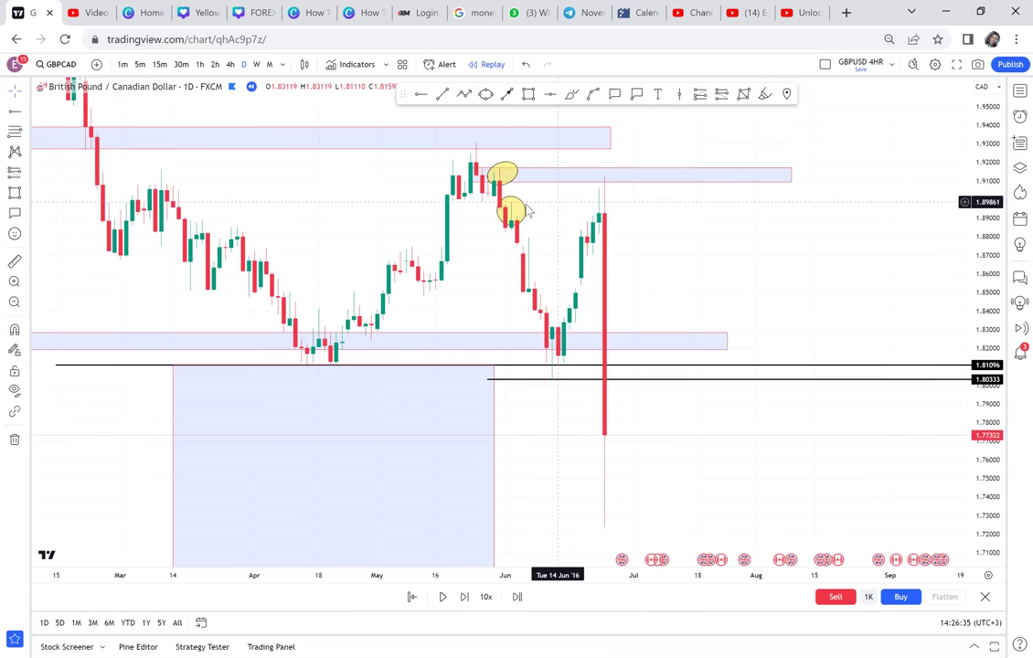
click(527, 207)
key(Delete)
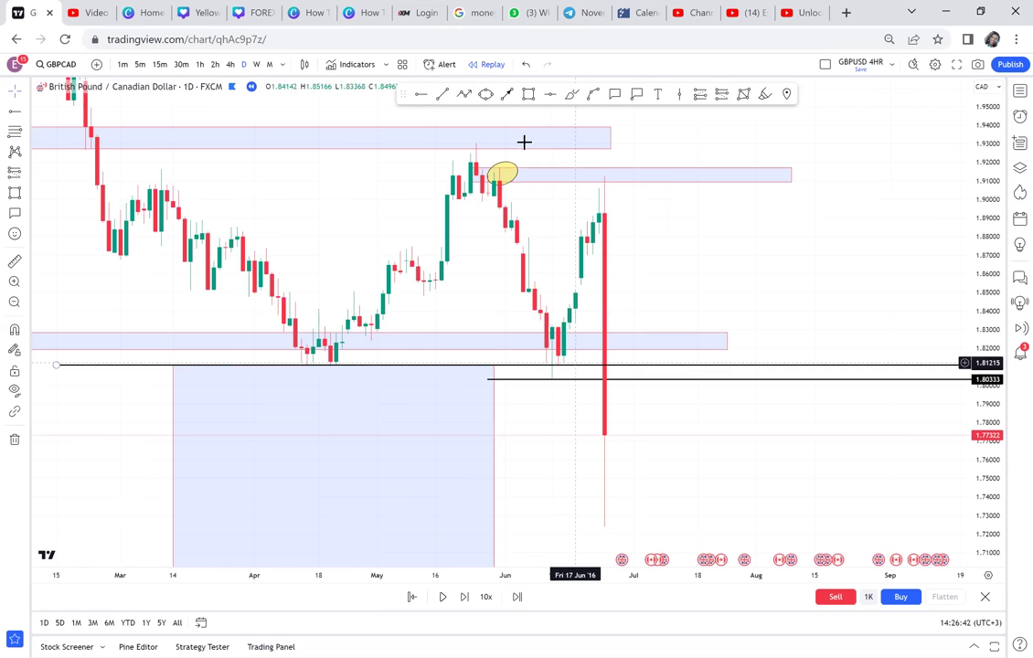
Step: Draw a rectangle from 1.91658 down to the 1.80333 ray and shift it directly below that ray, from 30 May to 27 July 2016
click(464, 168)
click(698, 367)
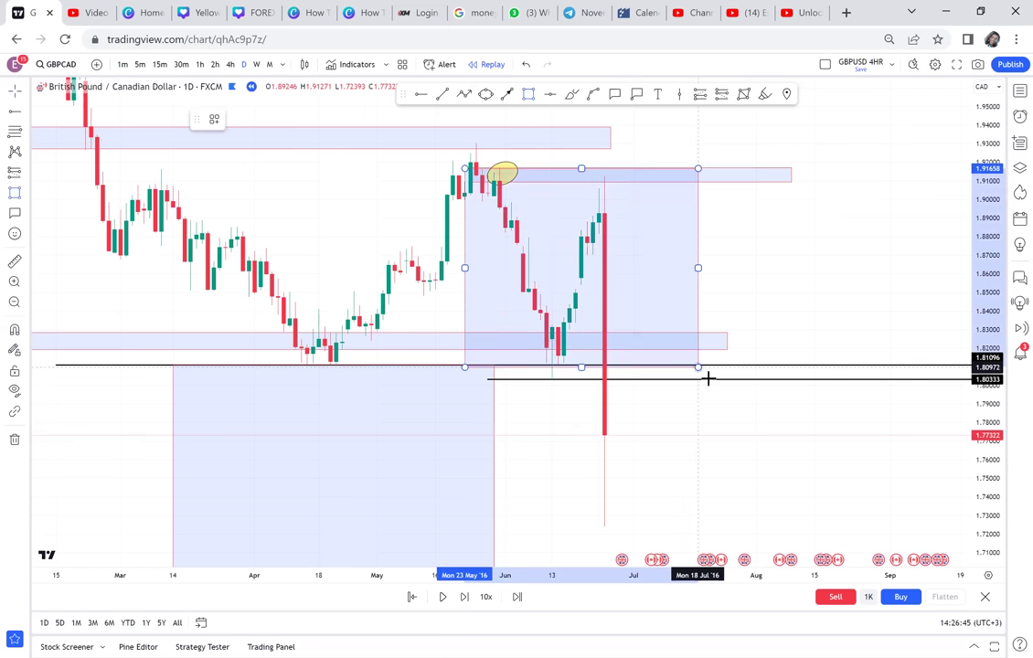
click(709, 376)
drag(692, 138, 721, 352)
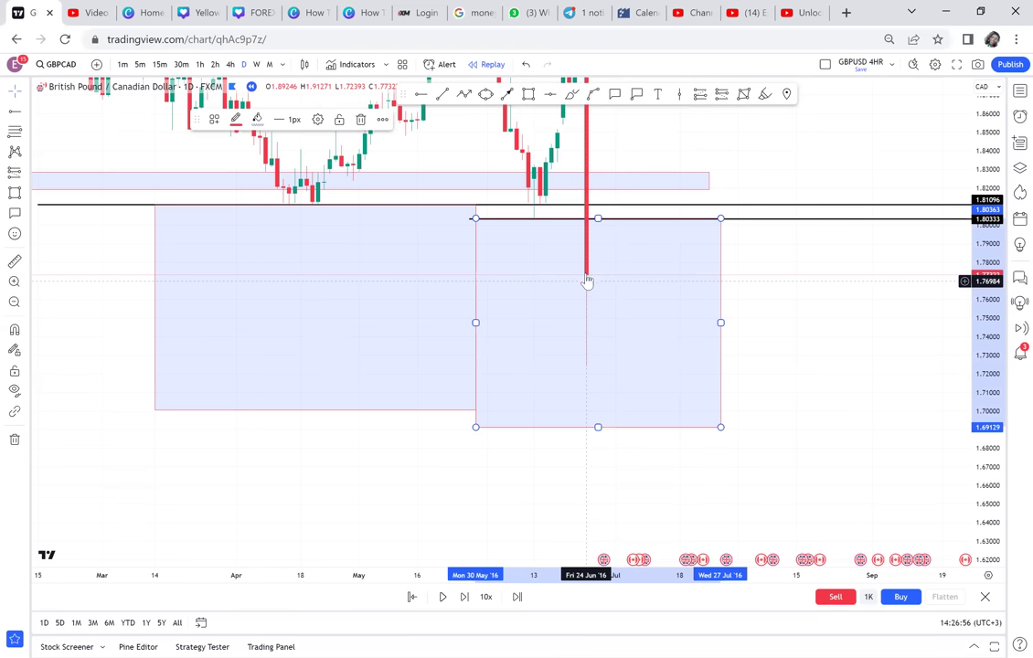
Step: Switch the chart to the weekly timeframe and compress the price scale to show the range up to the 2.10 zone
click(257, 64)
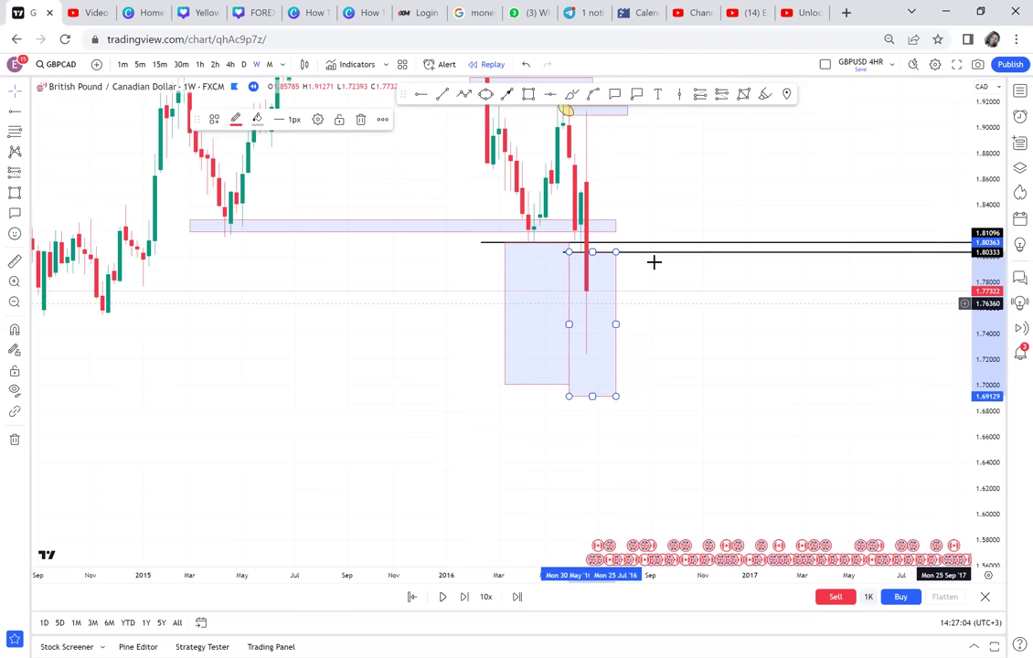
drag(709, 354, 800, 460)
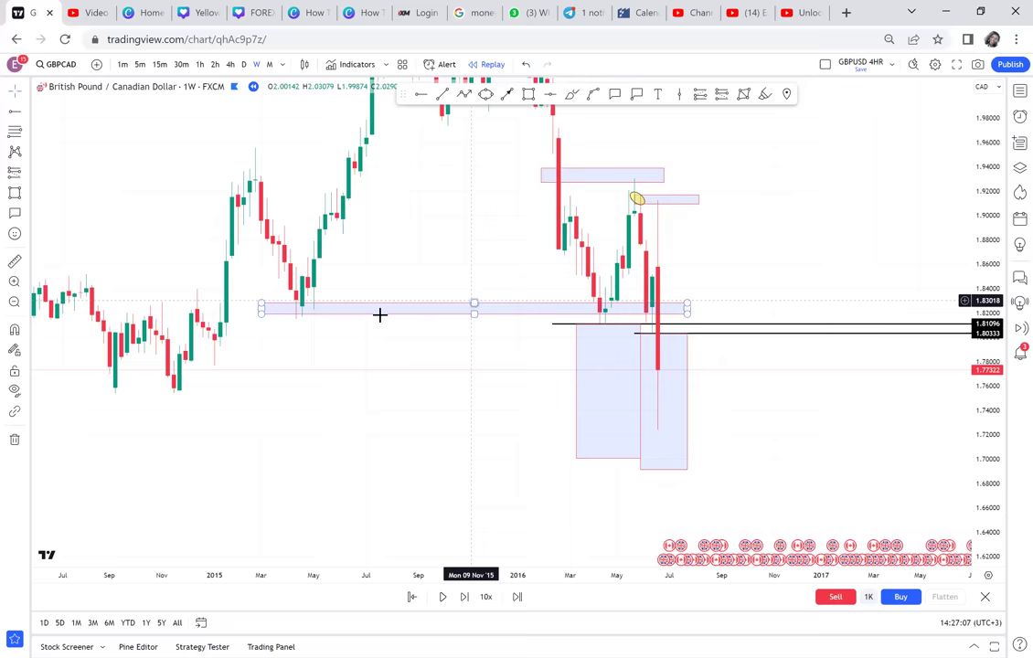
click(575, 331)
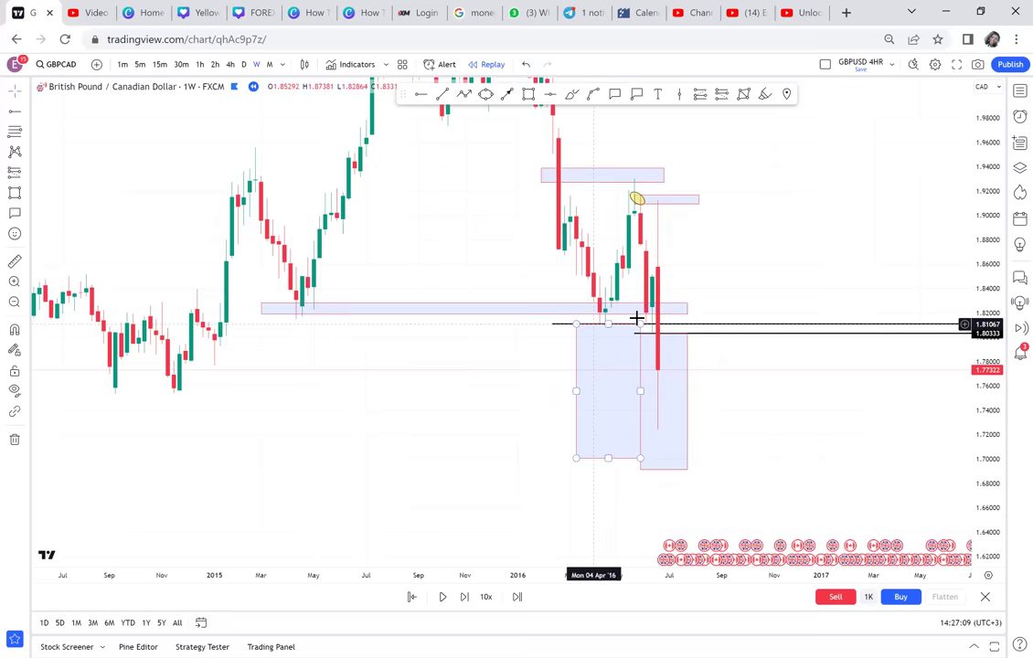
click(611, 307)
drag(818, 253, 824, 365)
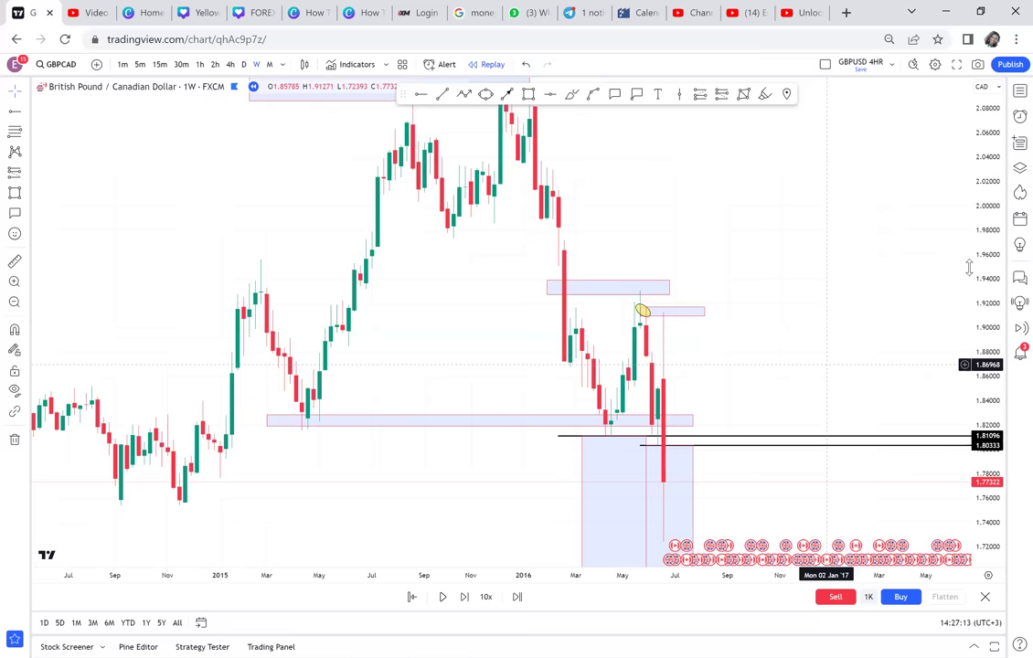
drag(969, 268, 968, 334)
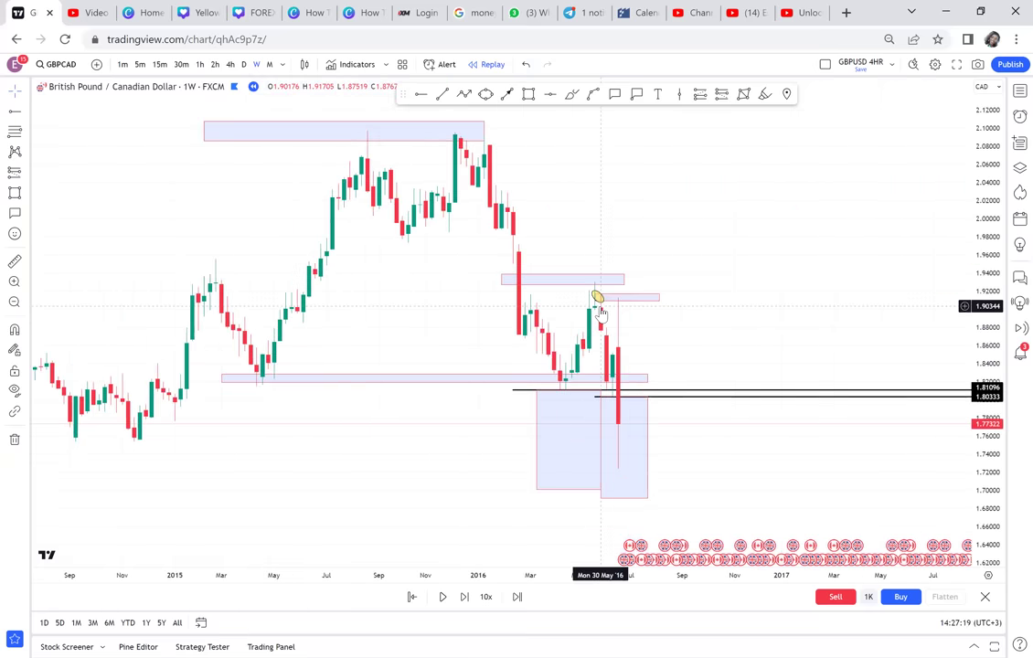
Step: Draw a rectangle from 2.09974 at 13 July 2015 down to the long support zone at about 1.82, ending 14 December 2015
click(528, 96)
click(331, 129)
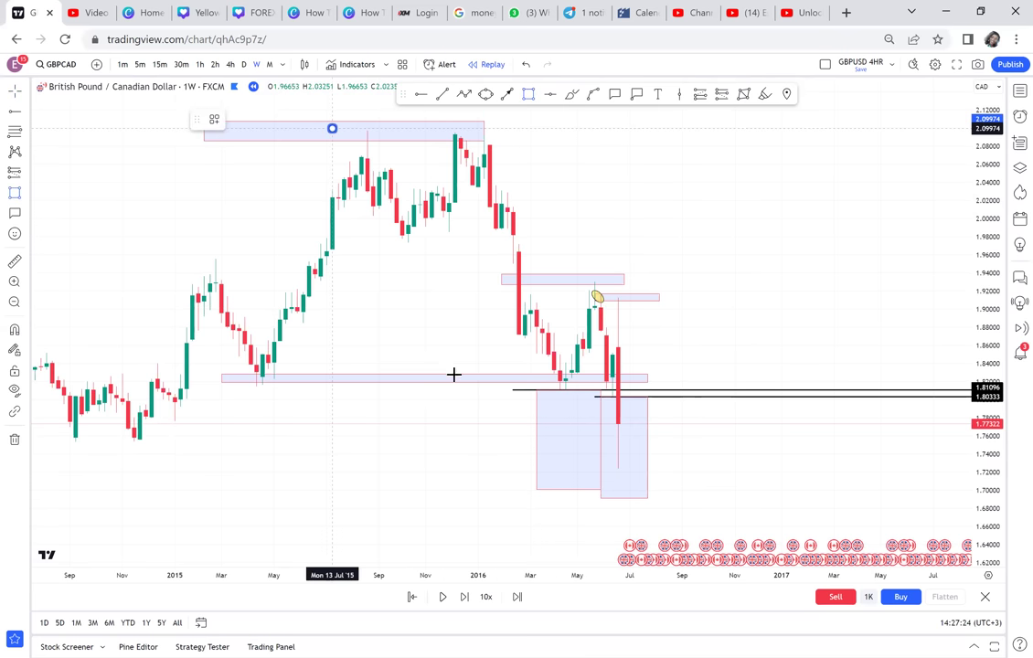
click(455, 375)
click(460, 383)
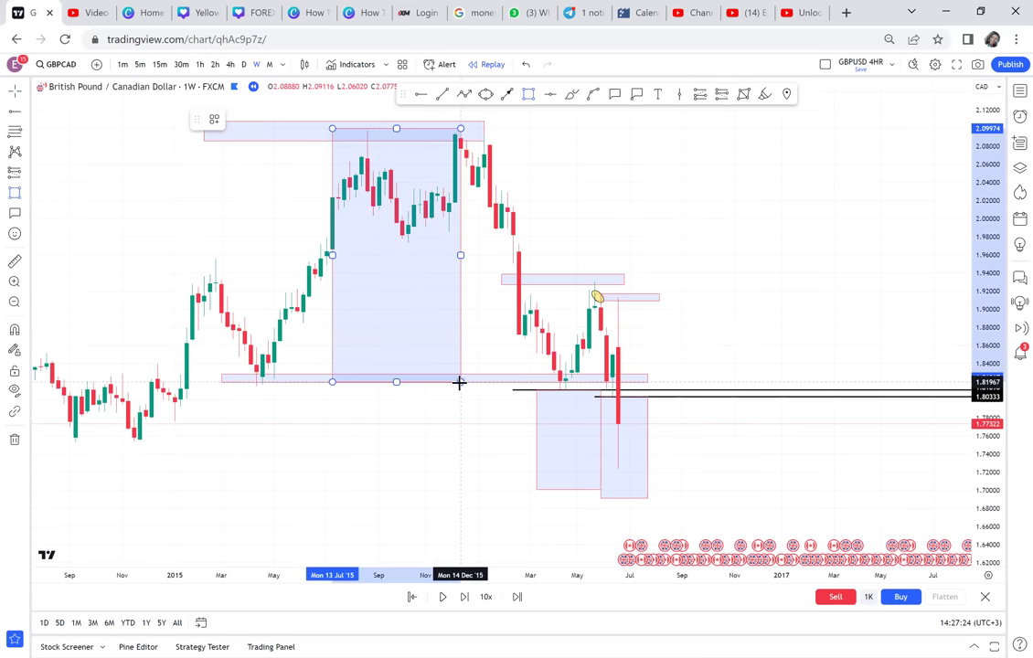
click(462, 452)
drag(523, 292, 561, 199)
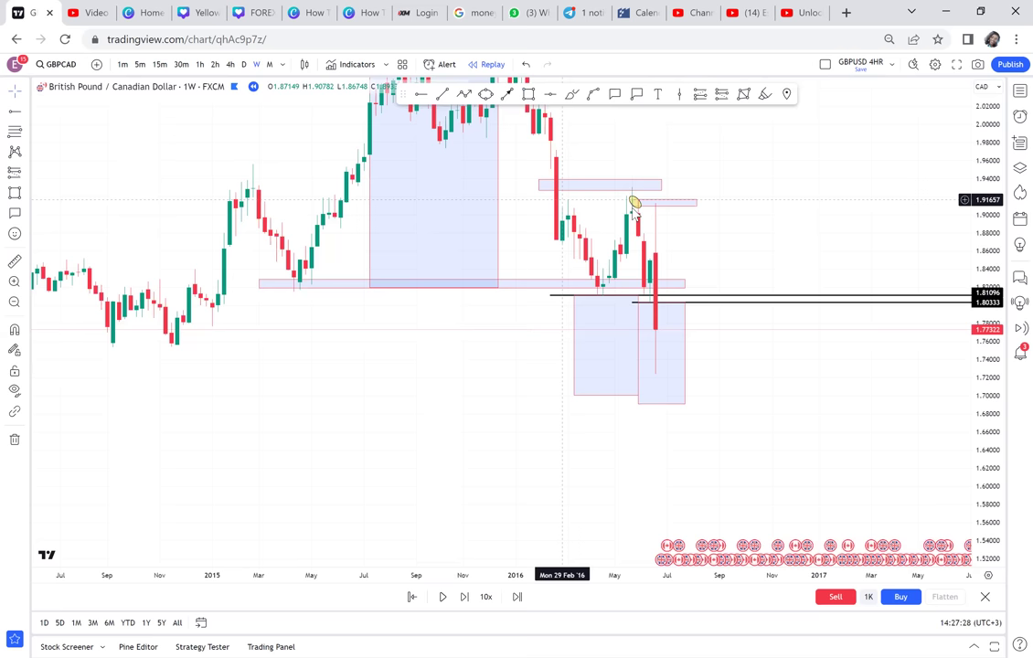
Step: Move the tall weekly rectangle straight below the long support zone, spanning about 1.82 down to 1.54
click(632, 204)
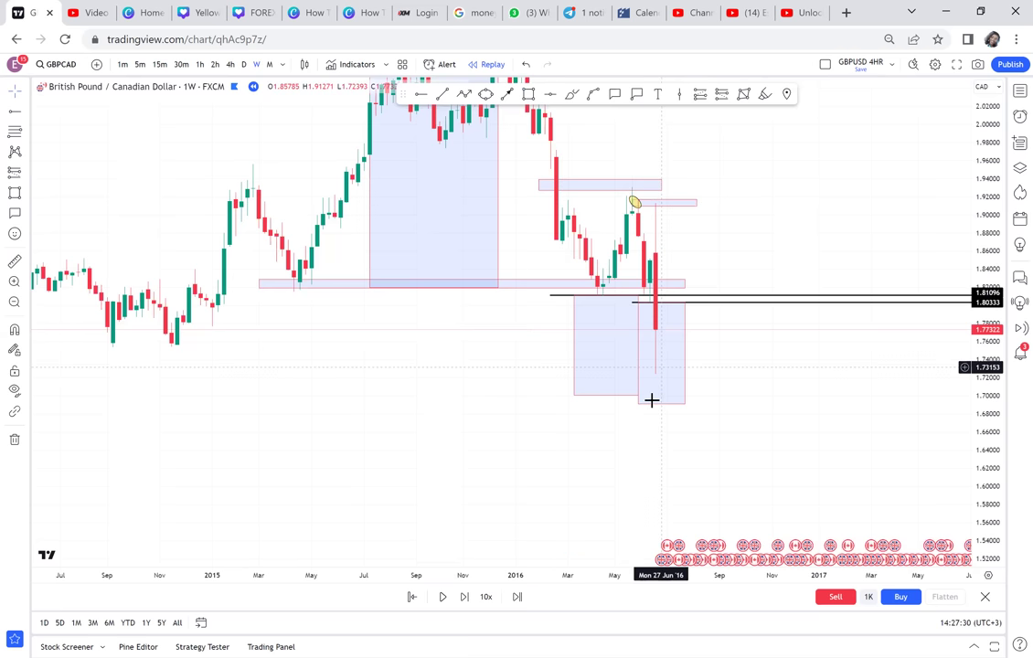
click(498, 155)
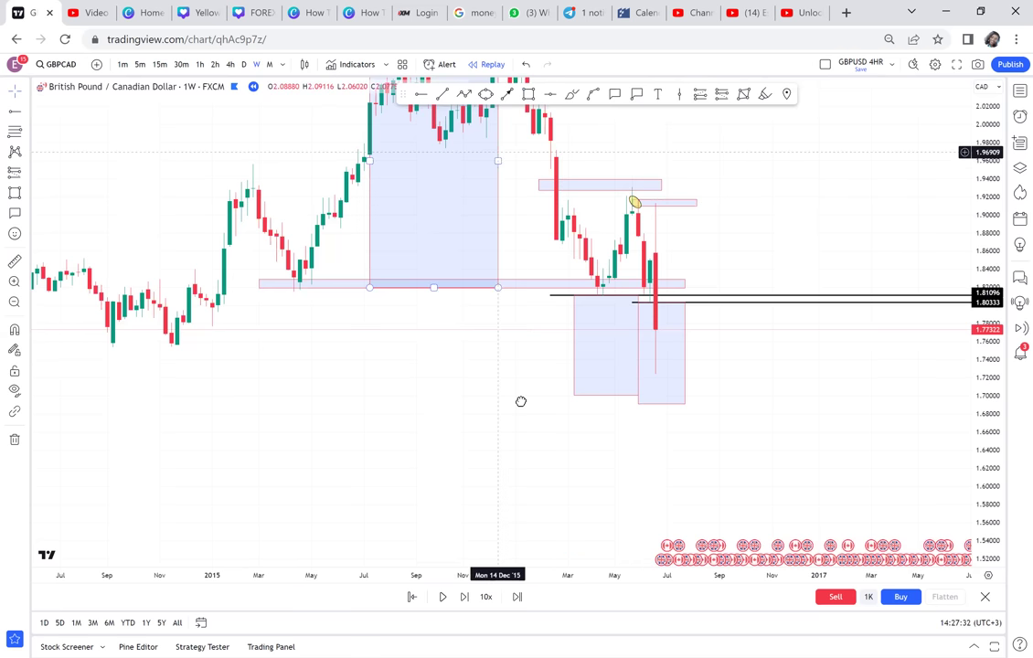
drag(520, 401, 521, 411)
click(579, 411)
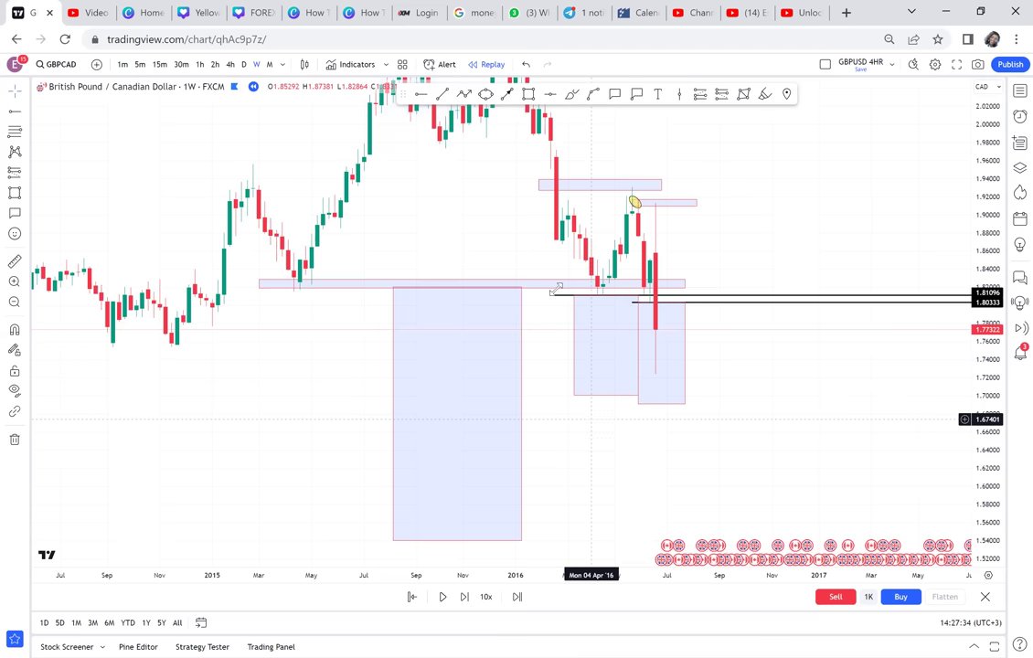
Step: Add a horizontal line at 1.53648 below the tall rectangle and another at 1.68026, halfway along a measurement taken from 1.82030
drag(486, 196, 535, 138)
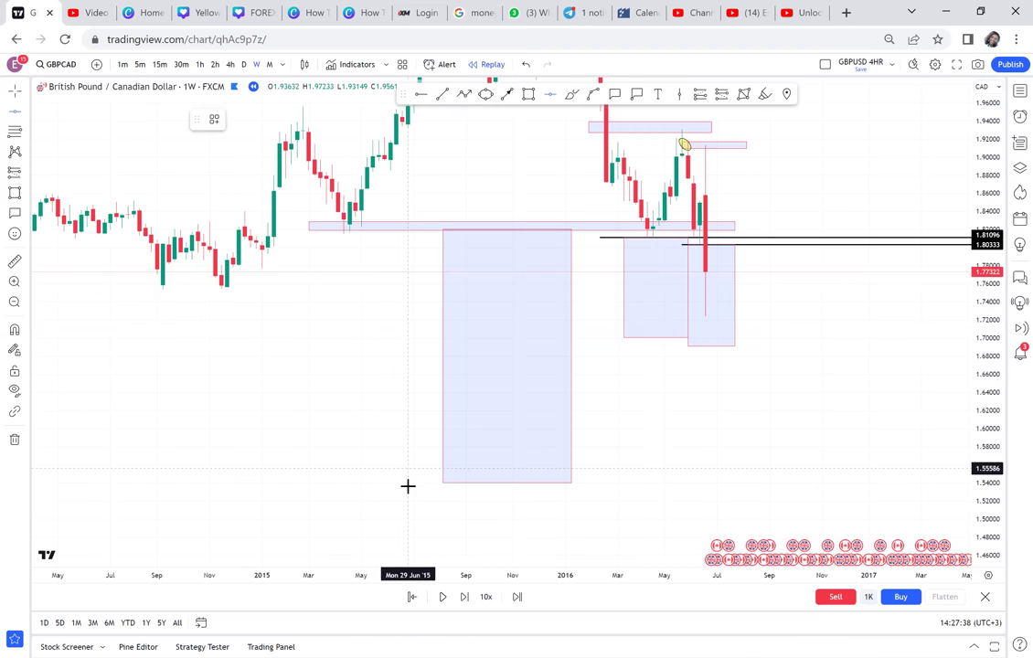
key(alt+h)
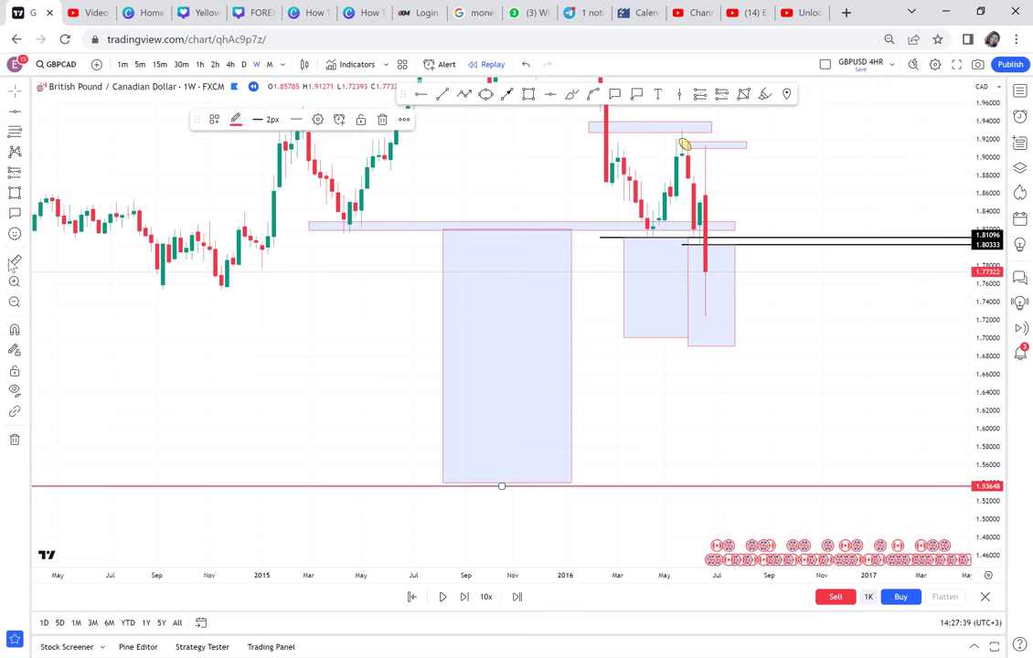
shift+click(354, 230)
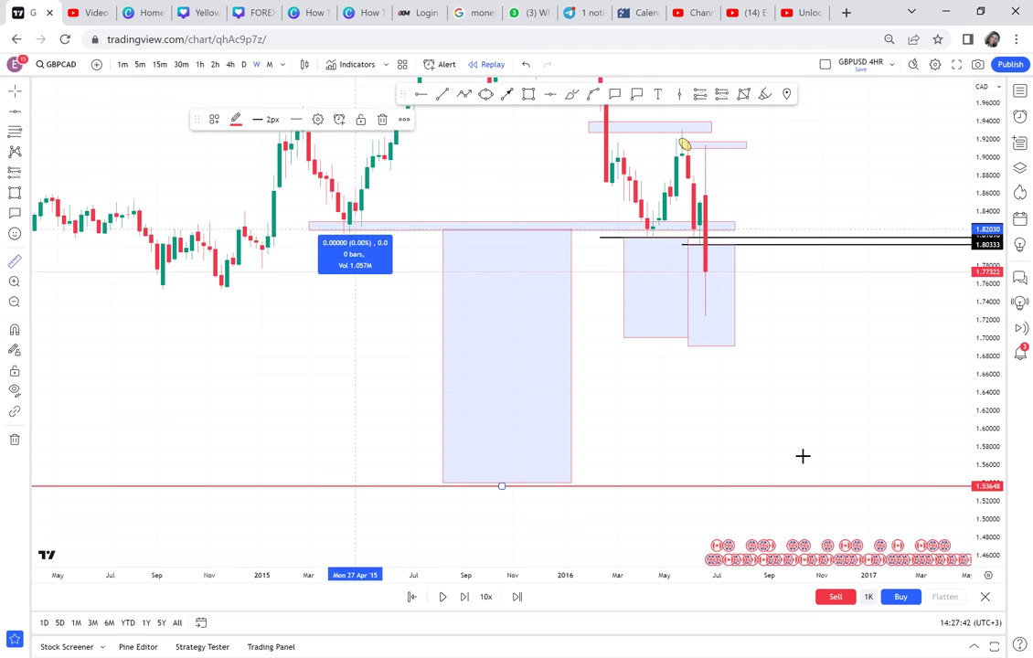
click(853, 485)
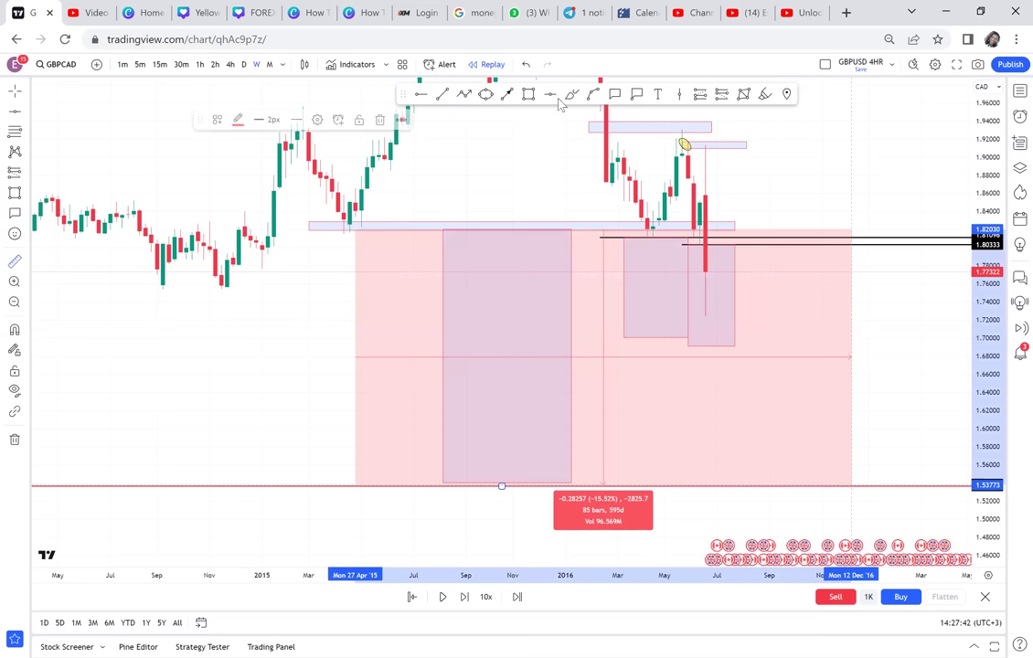
key(alt+h)
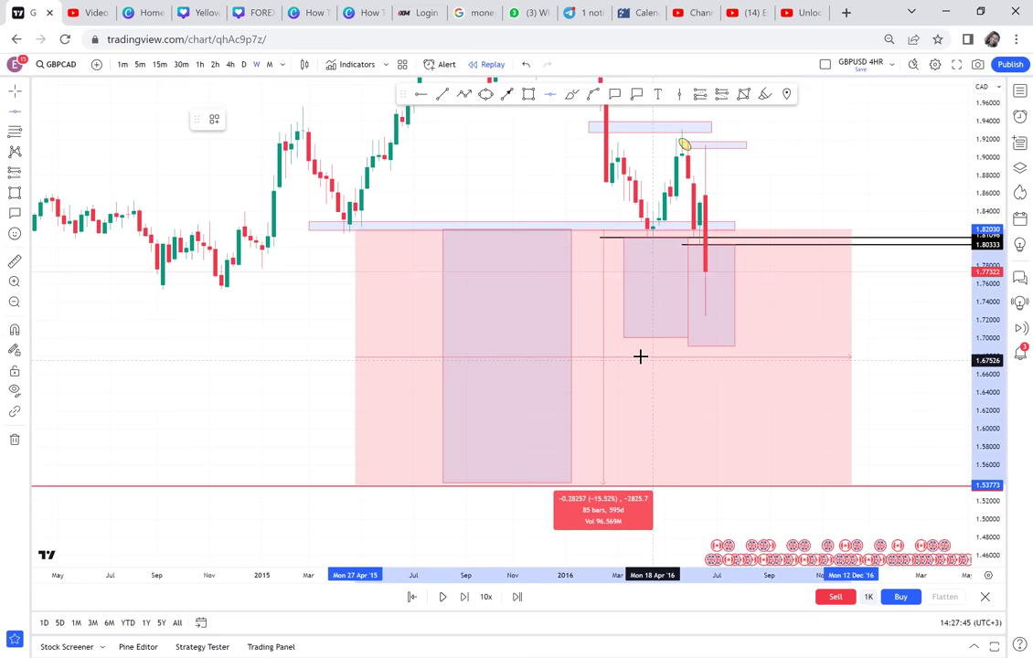
click(640, 357)
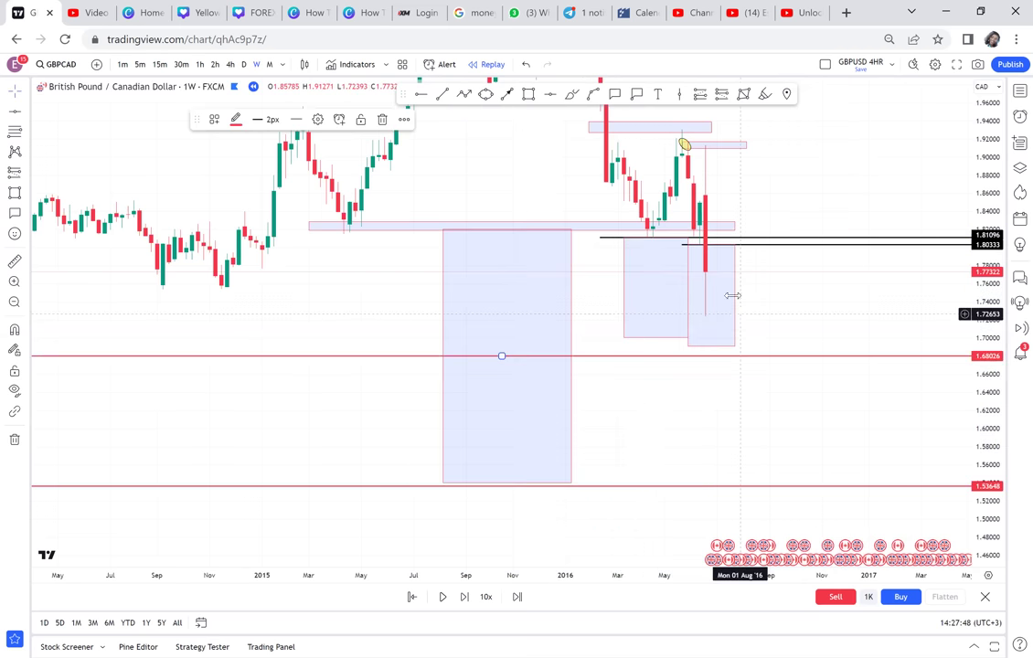
Step: Pull the outer edge of the newer small projection rectangle back over the older one, clear of the latest candle
click(733, 296)
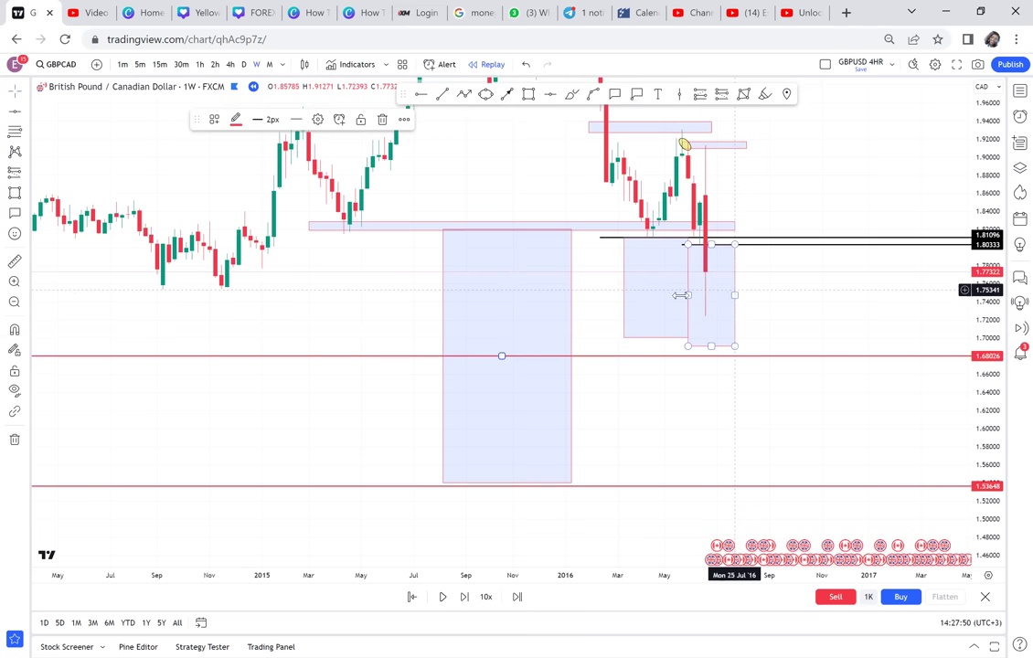
drag(735, 295, 729, 295)
drag(663, 288, 664, 289)
drag(743, 275, 701, 280)
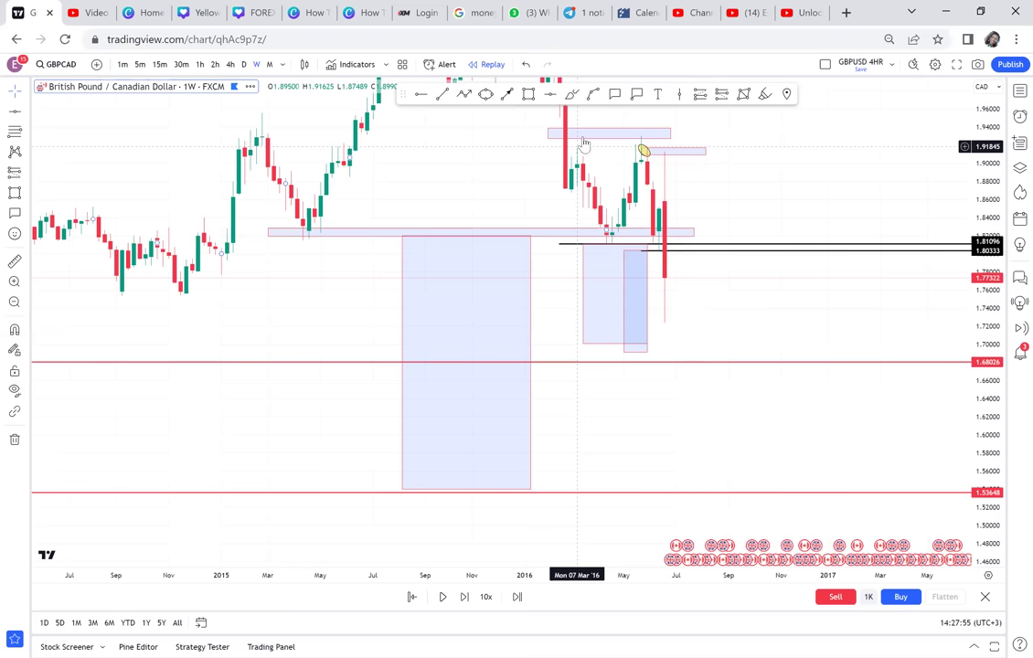
click(666, 232)
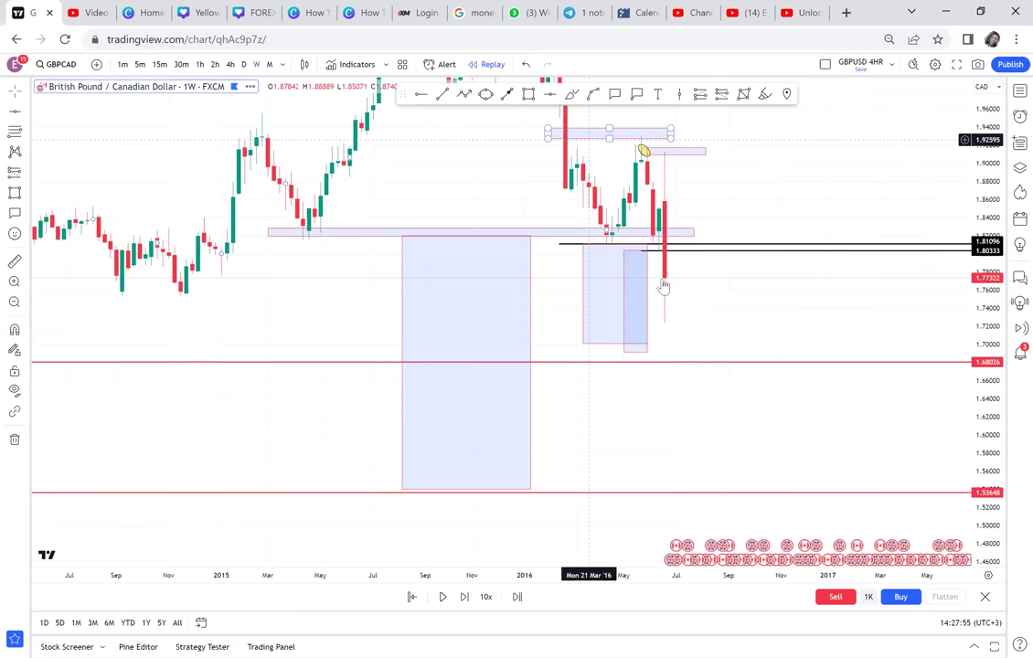
click(250, 188)
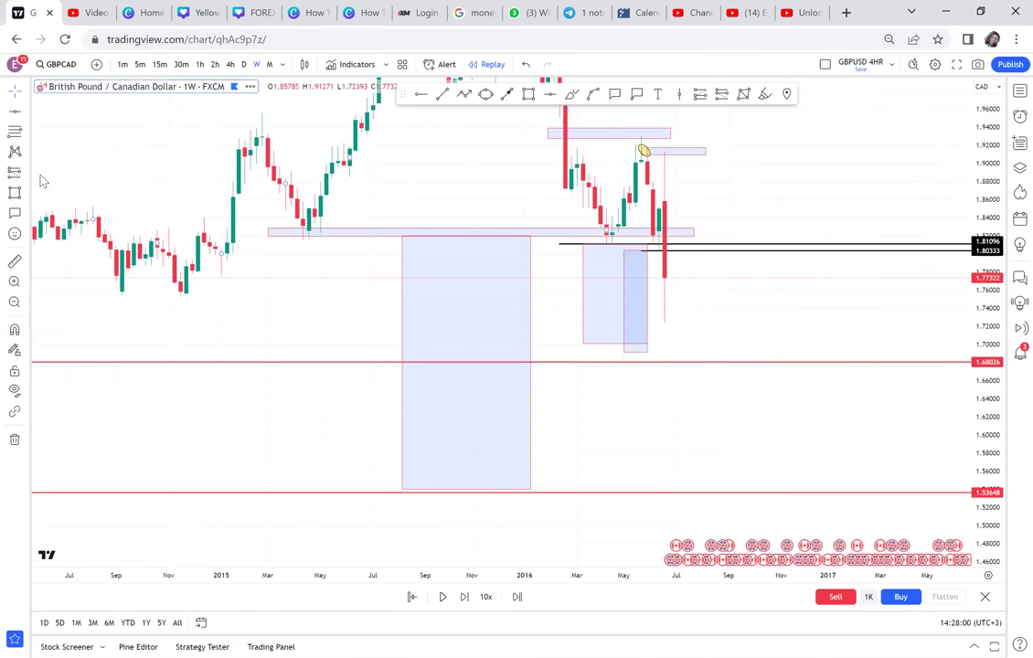
Step: Place a short position on the 20 June 2016 candle with entry 1.77779 and stop 1.85245, extending its target to 1.67964
click(27, 173)
click(90, 214)
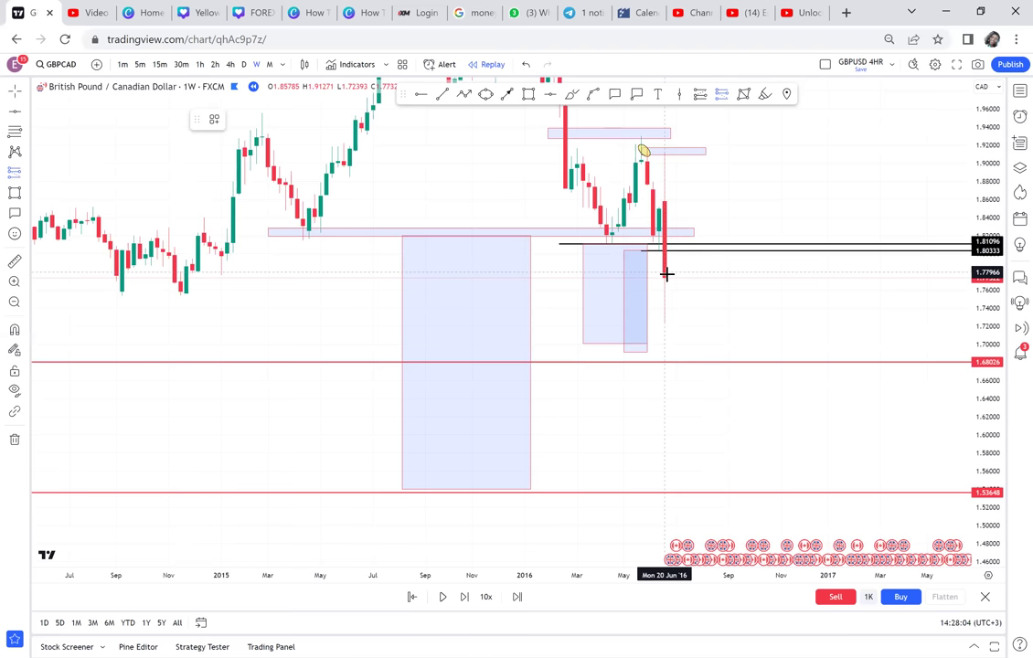
click(666, 273)
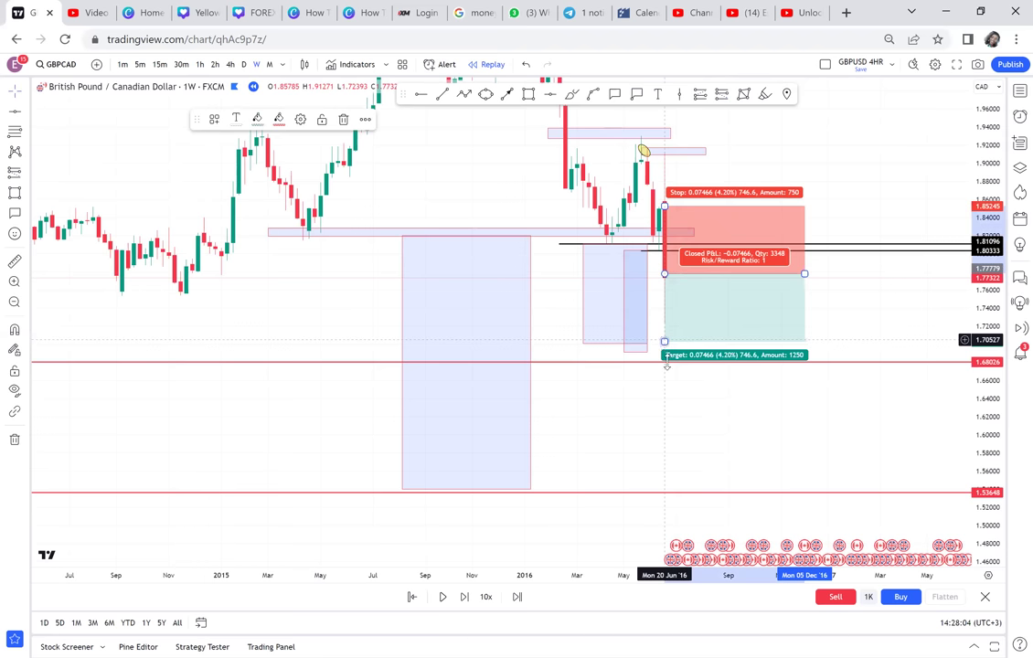
drag(665, 341, 666, 364)
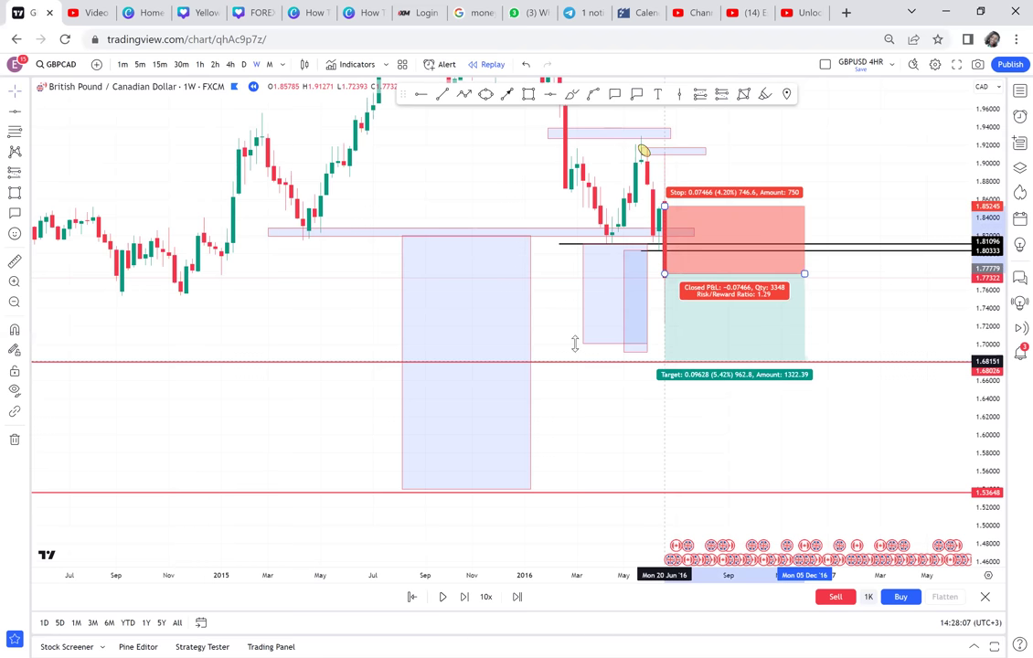
Step: Measure the distance from the latest weekly candle's close down to the midpoint line at 1.68026, clearing the measurement when done
click(14, 264)
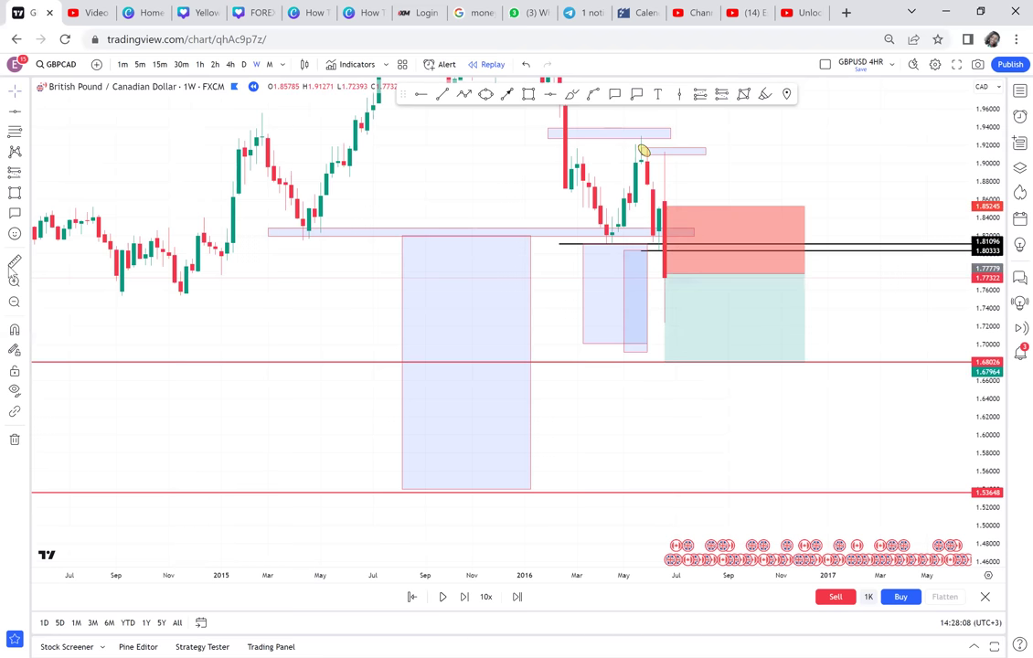
click(653, 274)
click(772, 365)
click(846, 343)
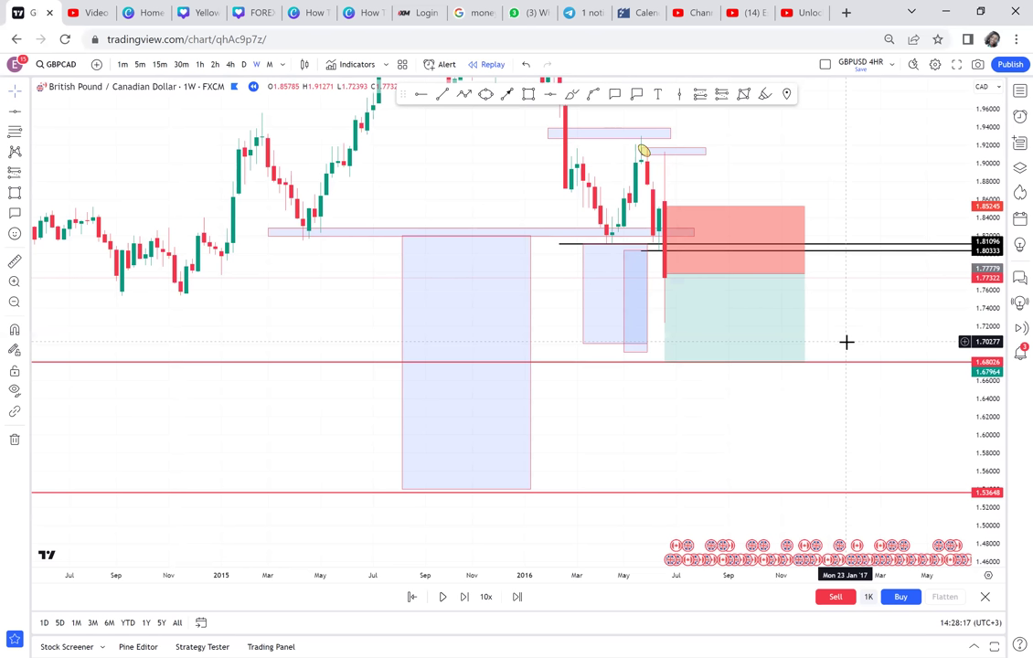
Step: Recolor the horizontal midpoint line at 1.68026 green
click(500, 363)
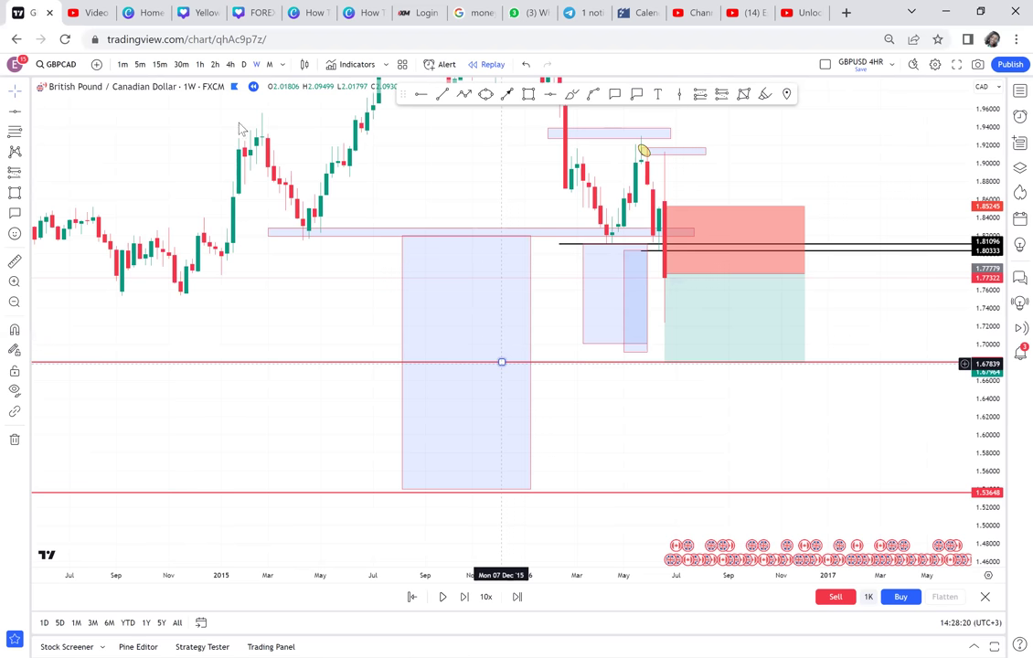
click(236, 119)
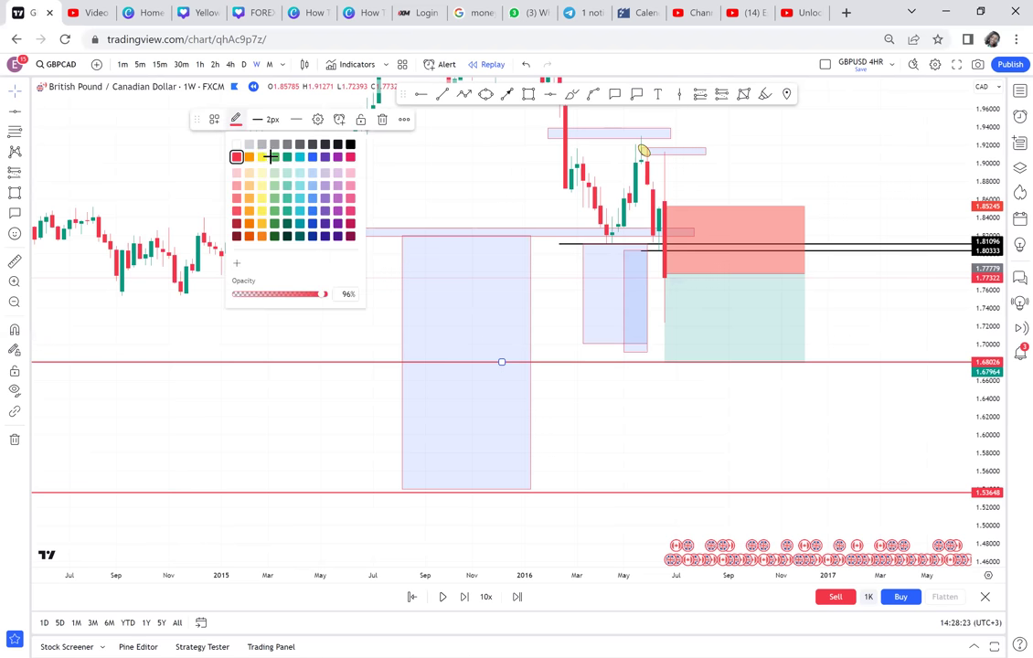
click(273, 157)
drag(756, 187, 749, 193)
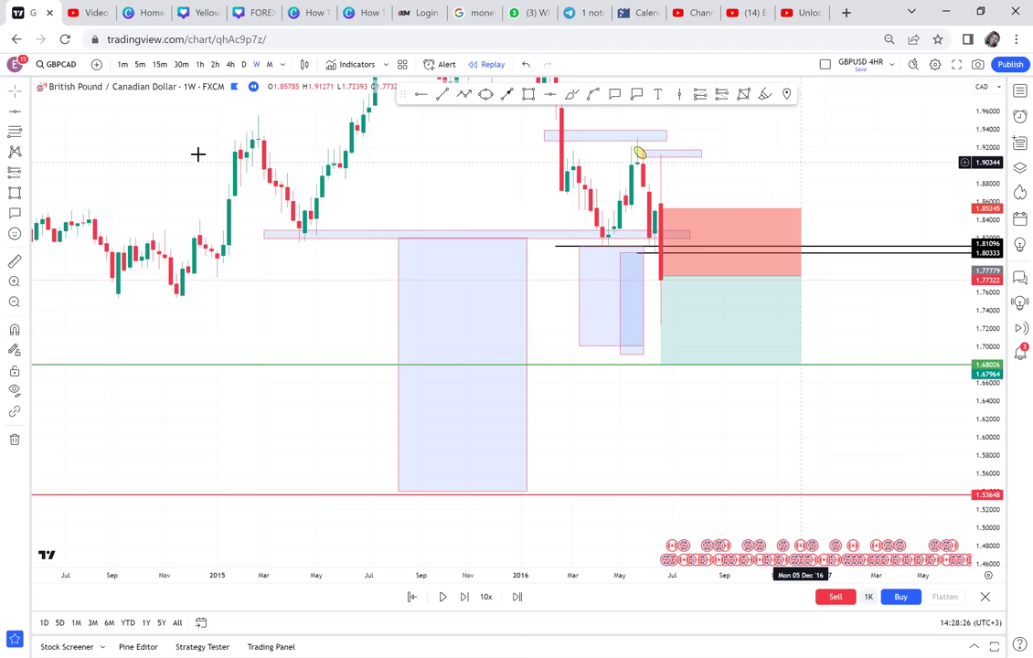
drag(197, 154, 148, 187)
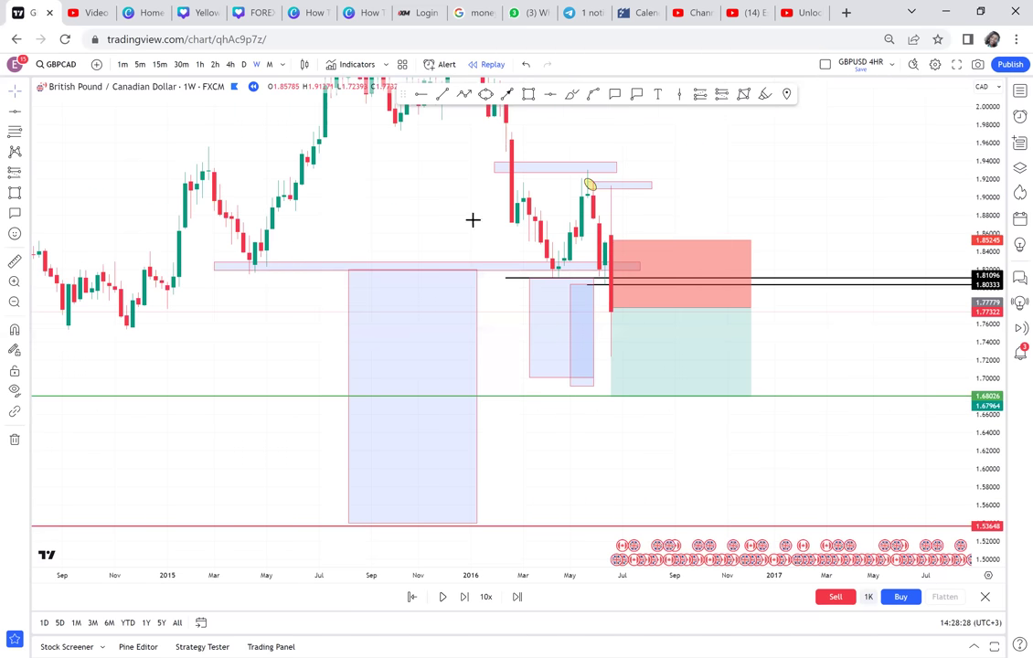
Step: Measure the weekly decline from the mid-February 2016 candles to just below the latest candle's low, clearing the measurement when done
shift+click(508, 217)
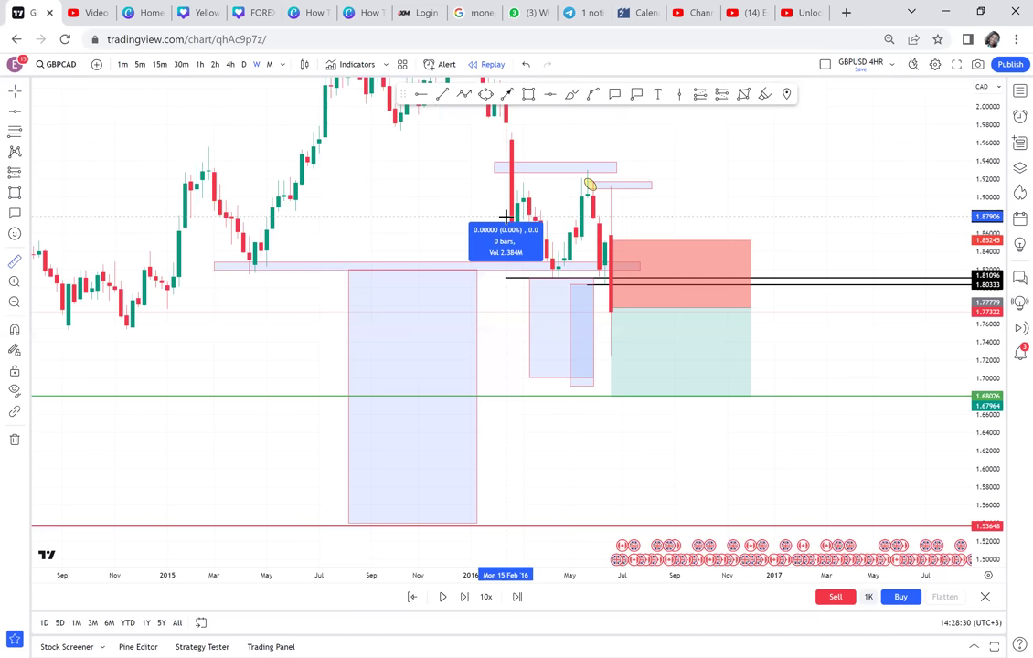
click(647, 365)
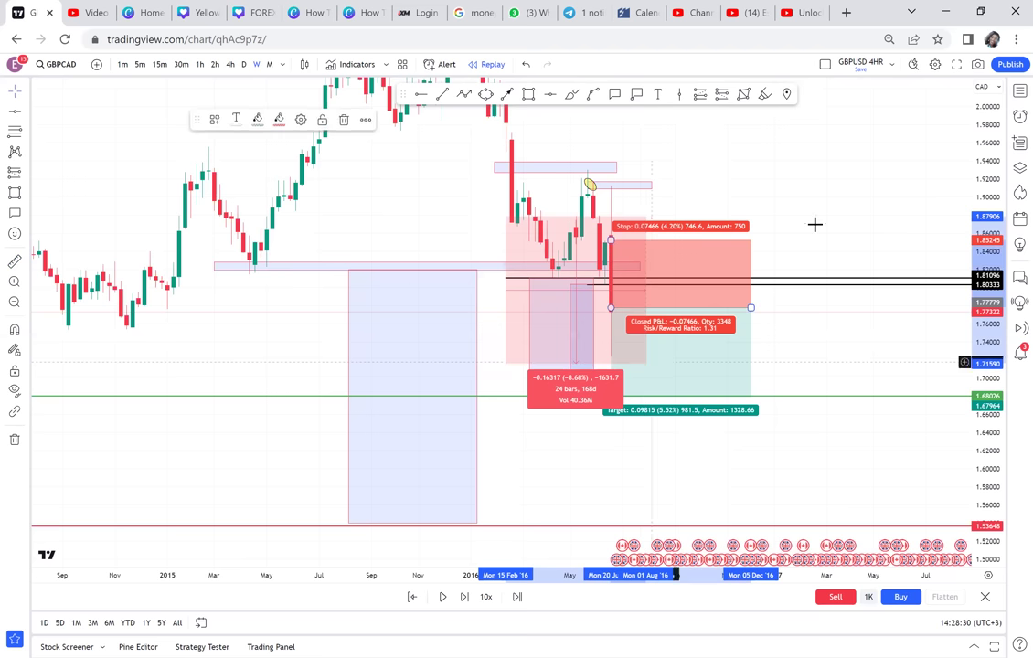
click(815, 224)
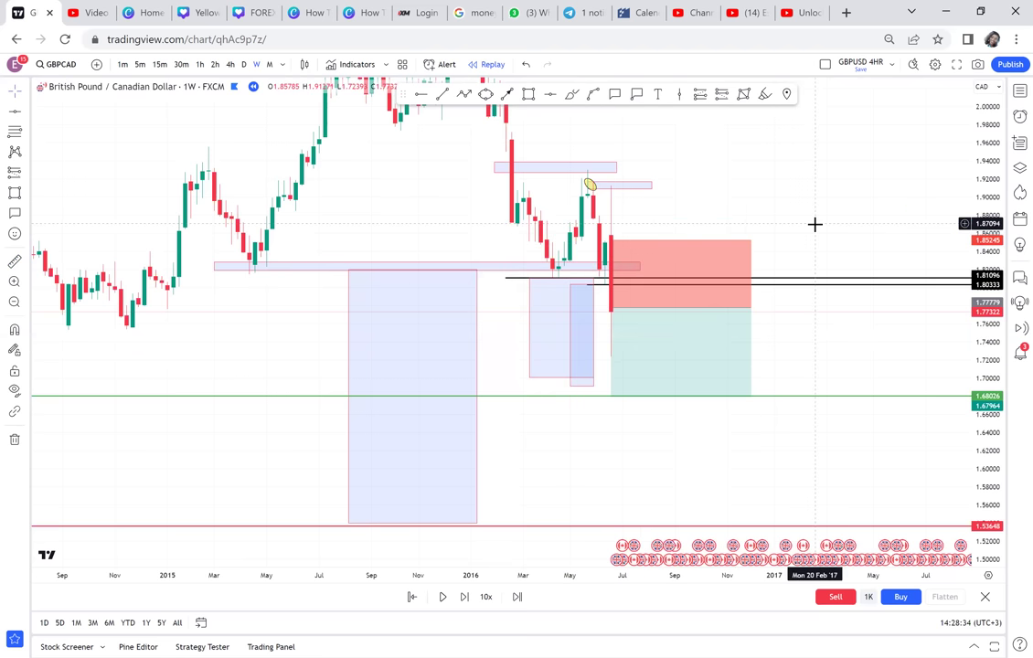
Step: Advance the replay bar by bar through the three weekly candles following 20 June 2016, up to 11 July 2016
click(464, 599)
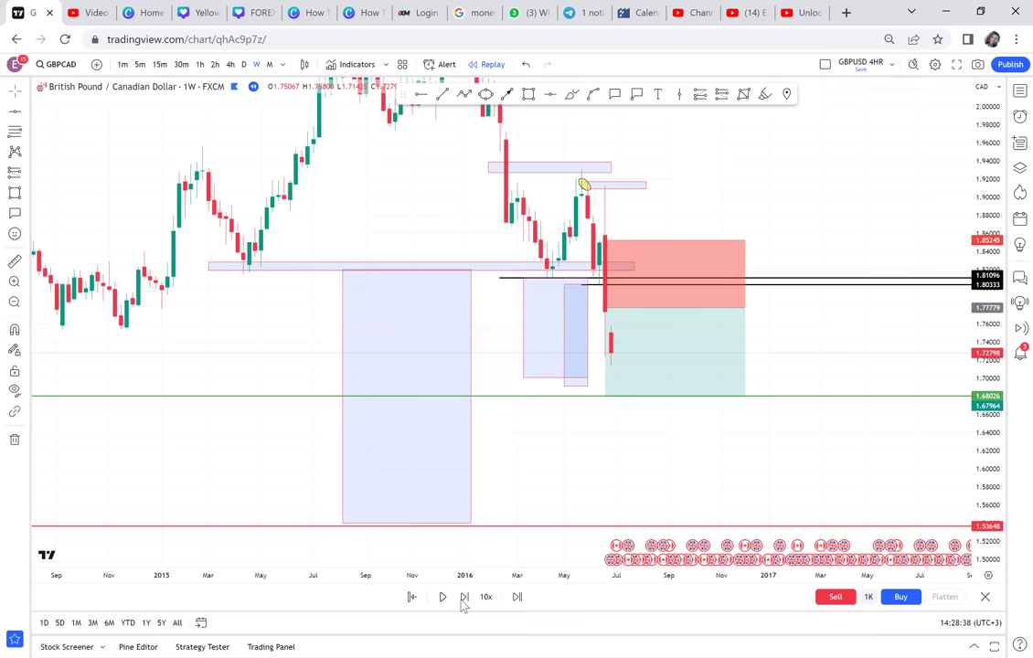
click(463, 598)
click(463, 602)
click(464, 599)
click(463, 599)
drag(766, 385, 798, 390)
drag(524, 323, 469, 273)
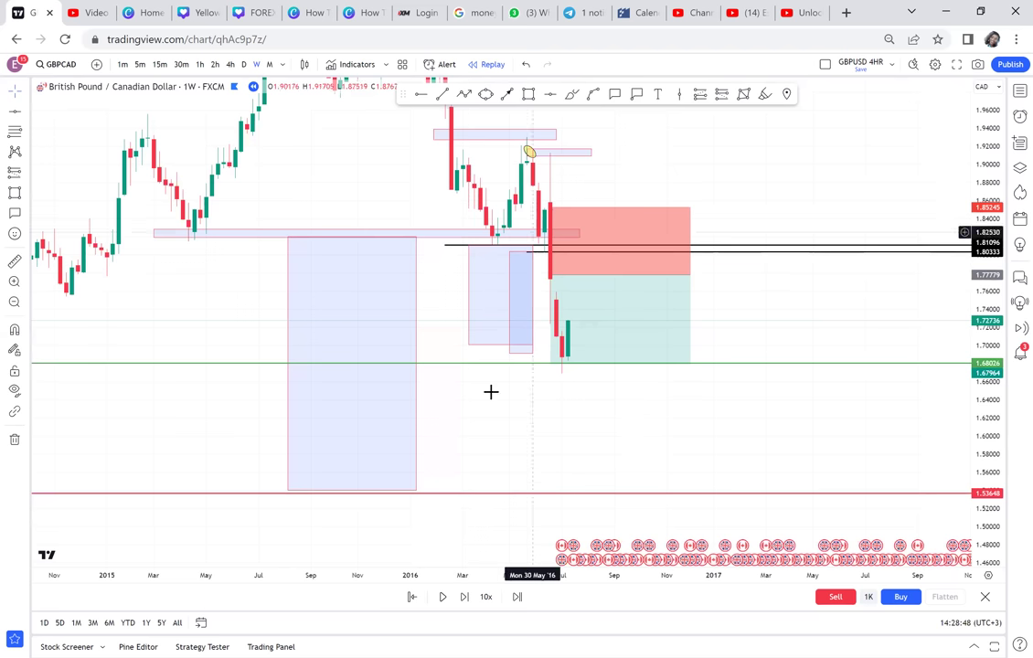
click(572, 363)
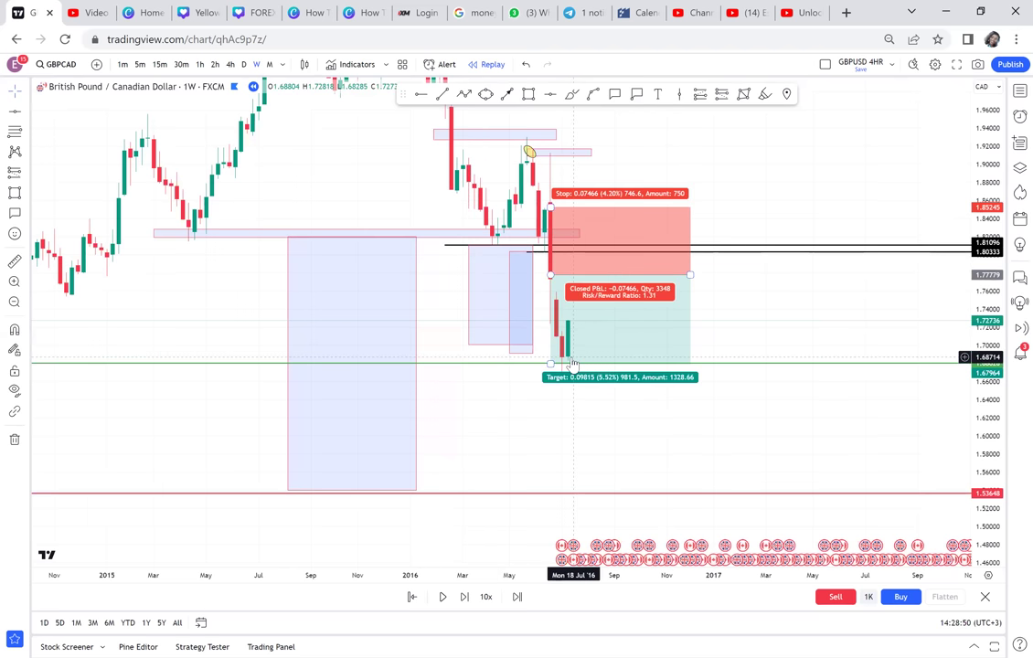
Step: Switch to the monthly timeframe and stretch the support zone back to July 2013, spanning about 1.855 down to 1.815
click(270, 65)
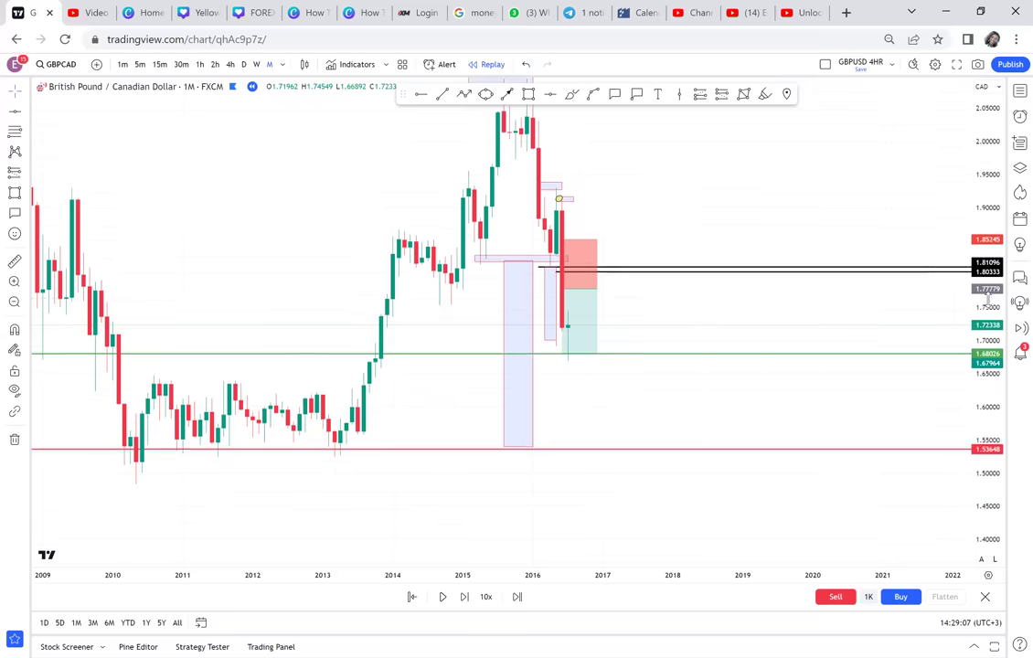
mouse_move(549, 268)
mouse_down()
mouse_move(353, 240)
mouse_move(364, 240)
mouse_up()
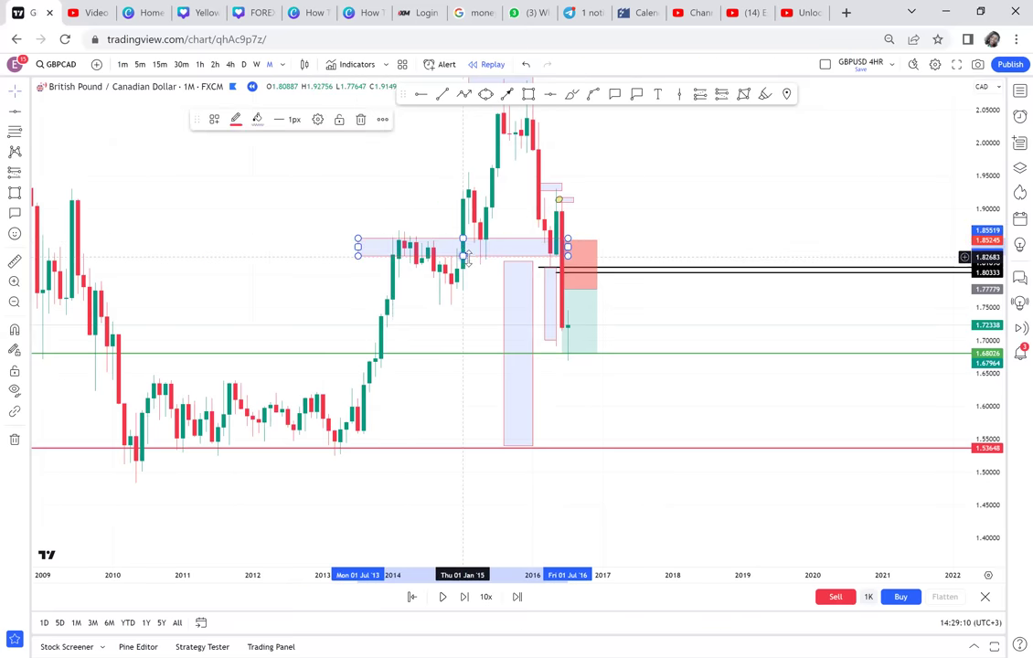
drag(464, 256, 472, 260)
Step: Delete the short position with its 1.77779 entry from the monthly chart
click(597, 286)
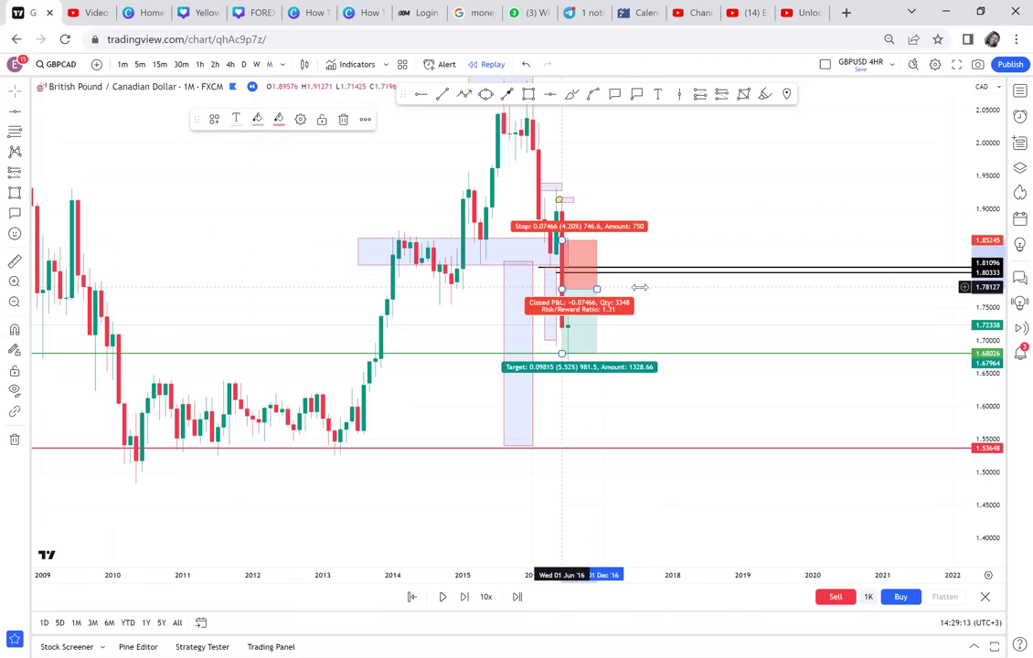
drag(597, 285, 735, 288)
key(Delete)
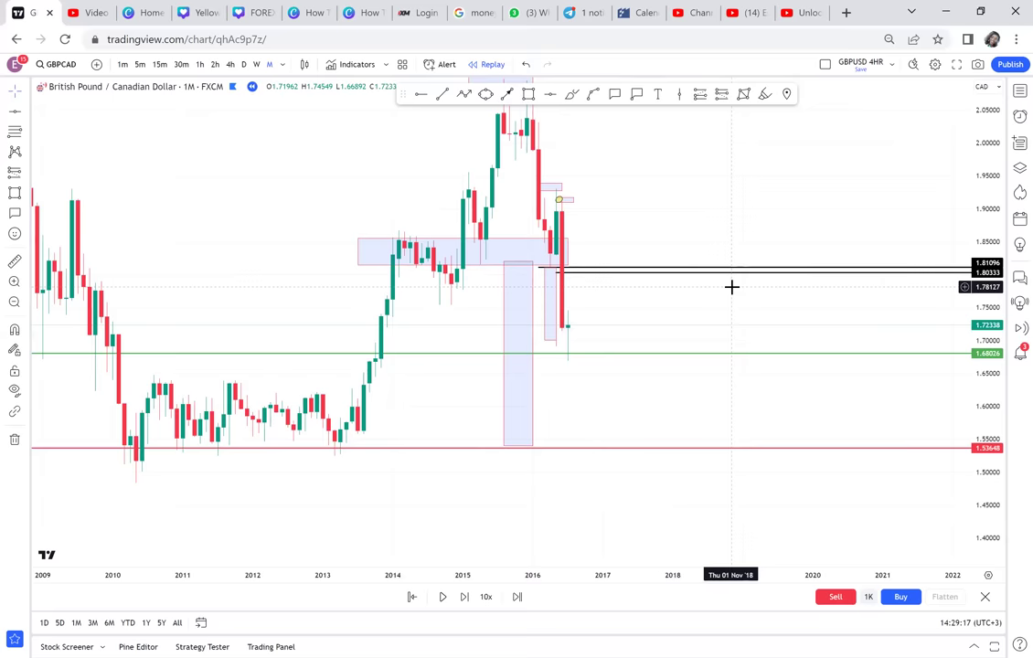
Step: Delete the two black horizontal rays at 1.81096 and 1.80333 just below the support zone
drag(979, 391, 794, 265)
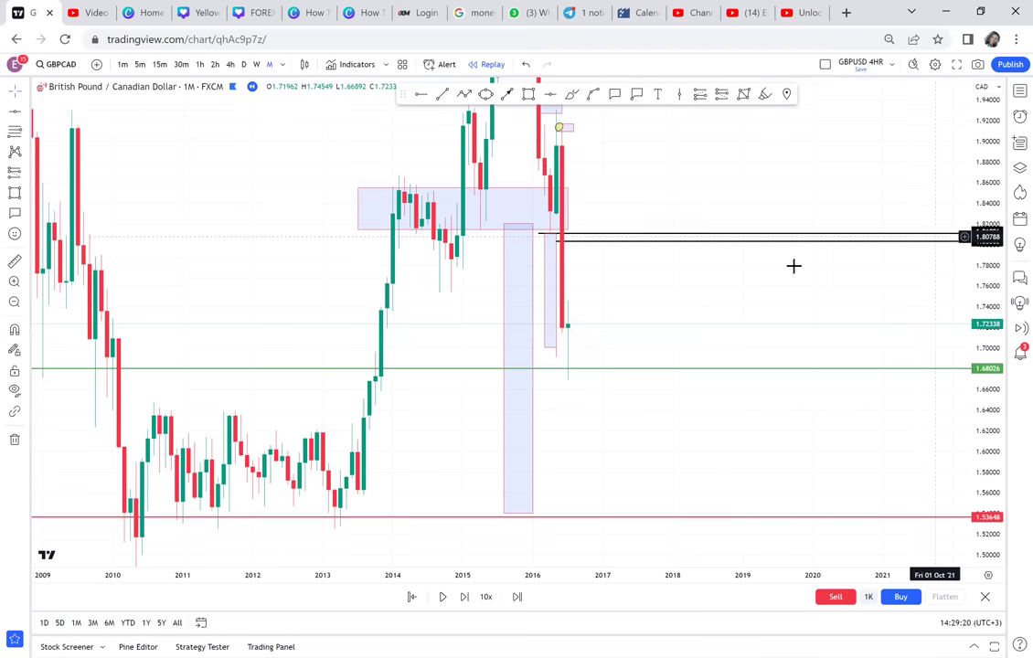
click(638, 234)
key(Delete)
drag(622, 249, 618, 240)
click(619, 241)
key(Delete)
Step: Measure the price drop from the top of the large bearish June 2016 monthly candle to the green midpoint line, clearing the measurement when done
scroll(618, 242, up, 1)
scroll(618, 242, up, 2)
drag(615, 251, 595, 354)
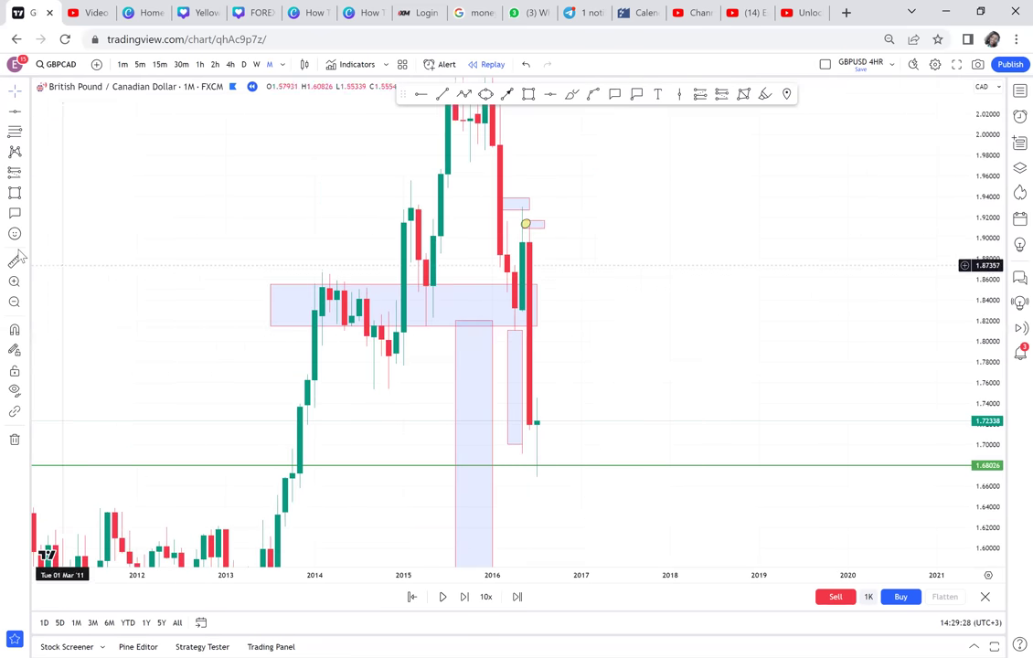
shift+click(462, 239)
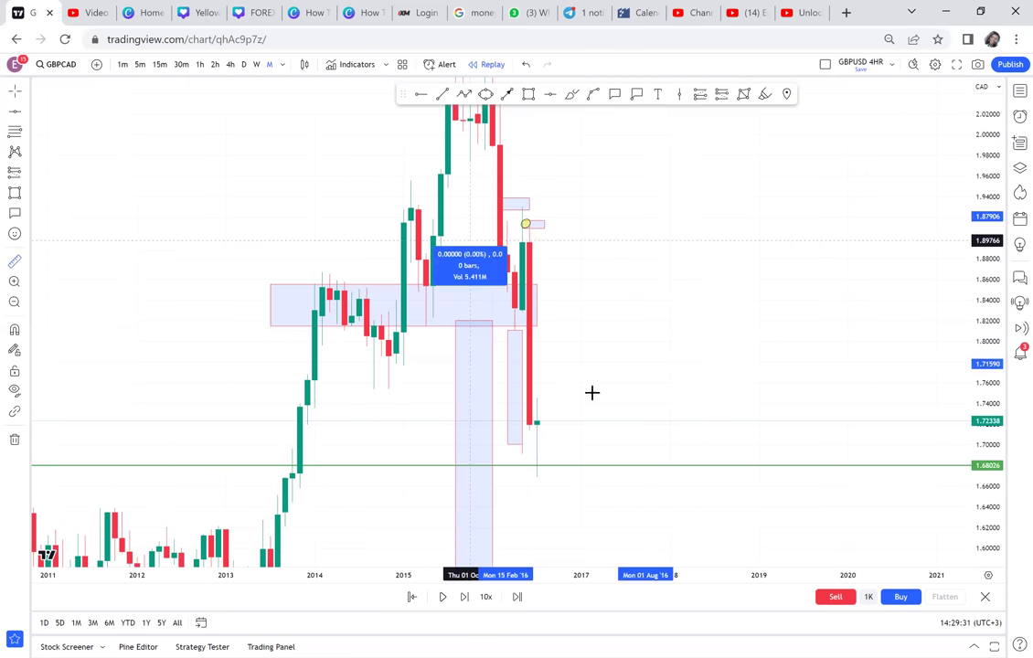
click(669, 469)
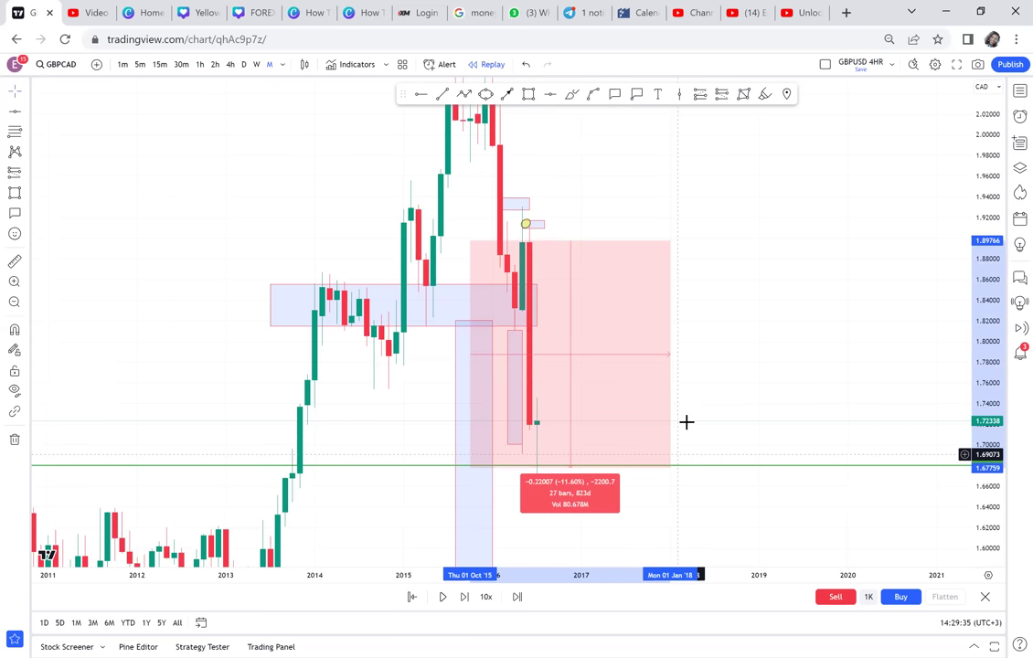
click(685, 423)
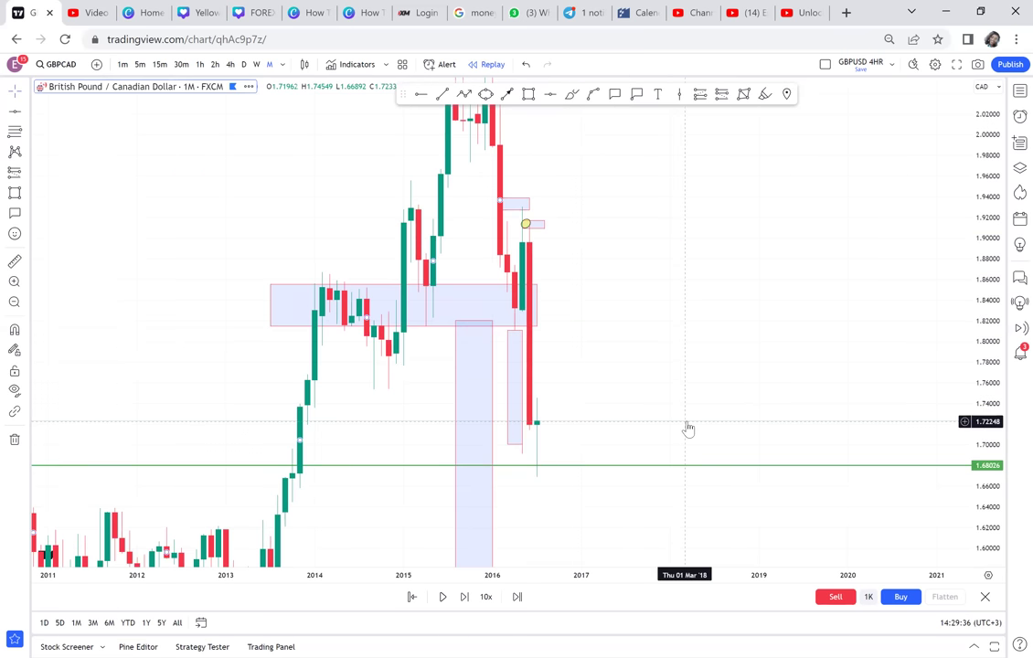